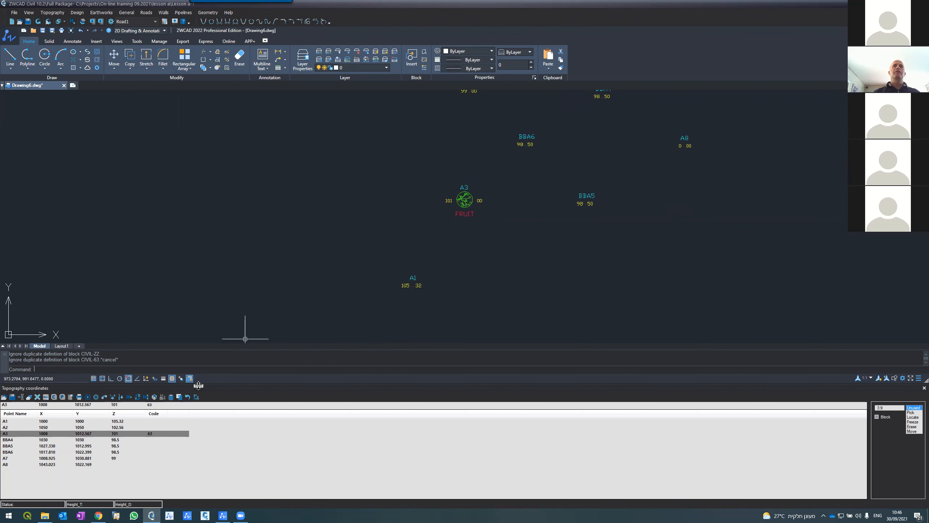
Assign code 60 to point A1 in the coordinates table and redraw the points with their symbols
scroll(405, 297, up, 1)
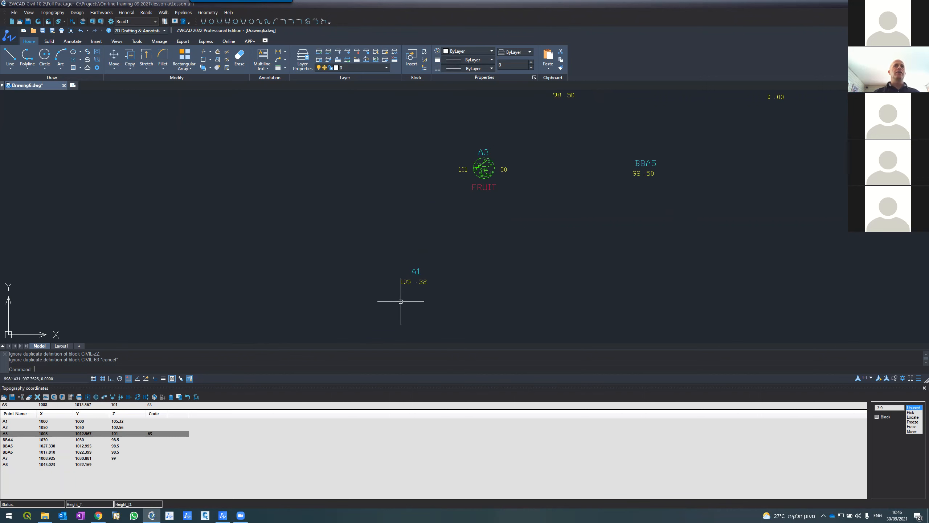
click(101, 422)
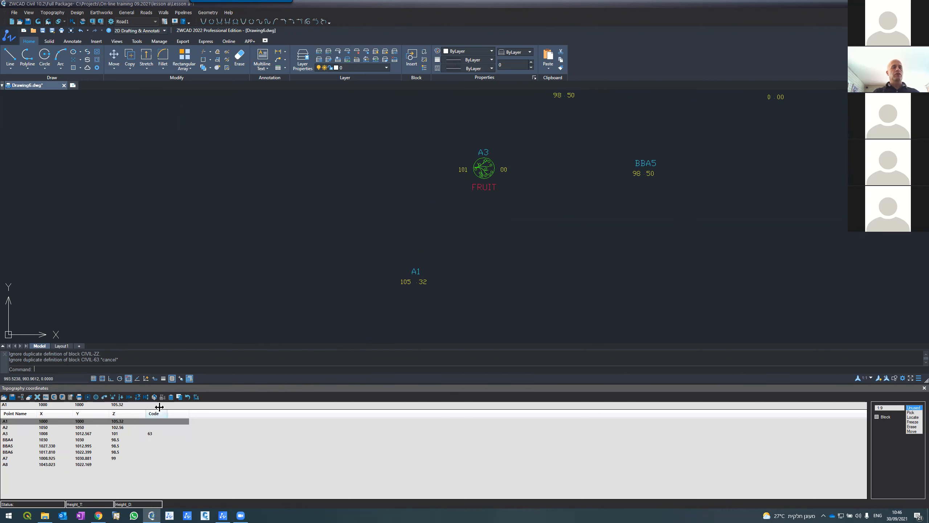
key(Return)
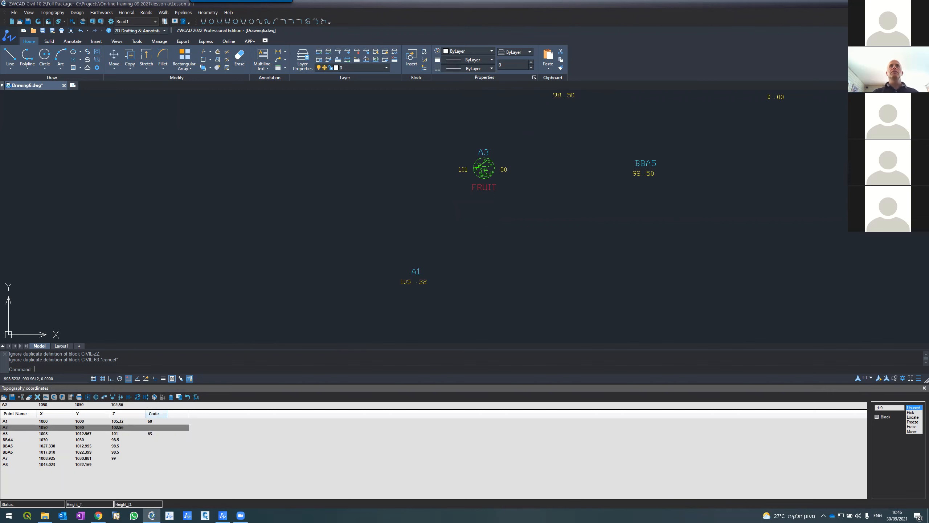
click(39, 23)
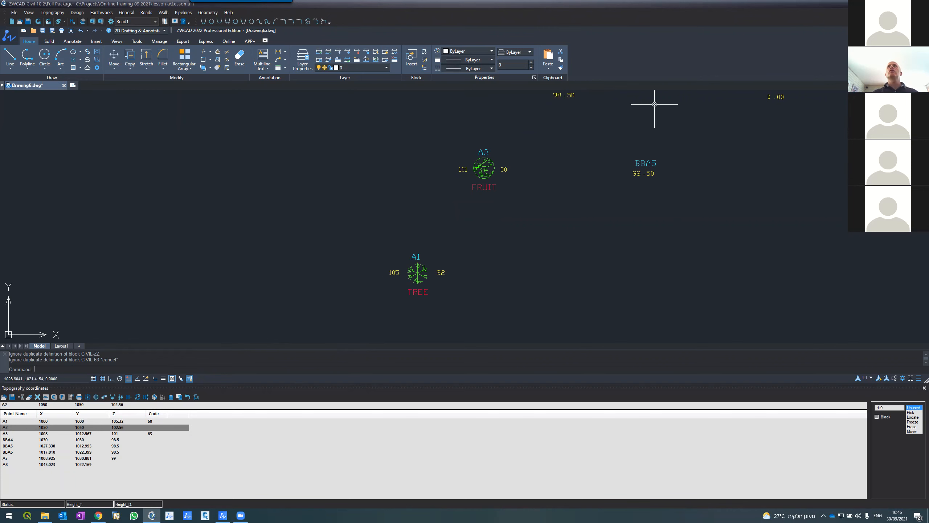
Switch to File Explorer and open the Main folder inside the Codes folder of ZWCAD Civil 10.2
click(45, 516)
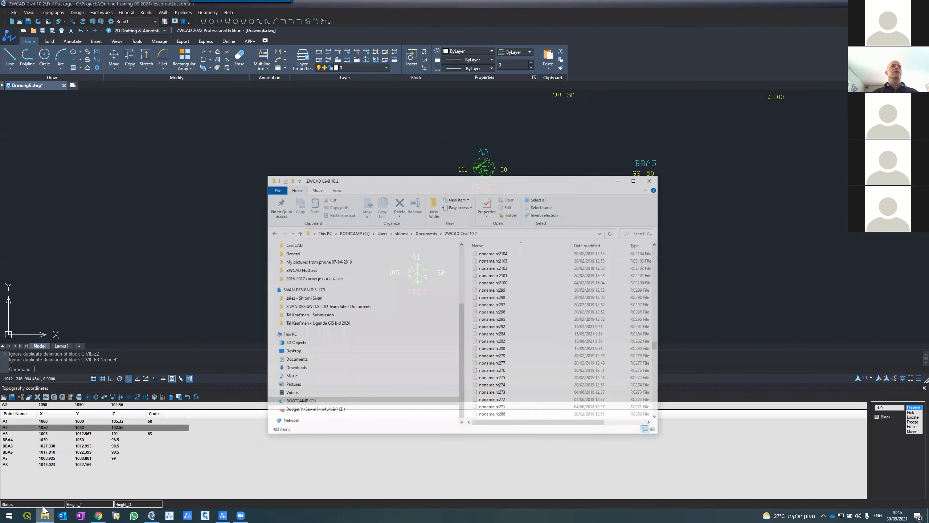
scroll(508, 331, down, 15)
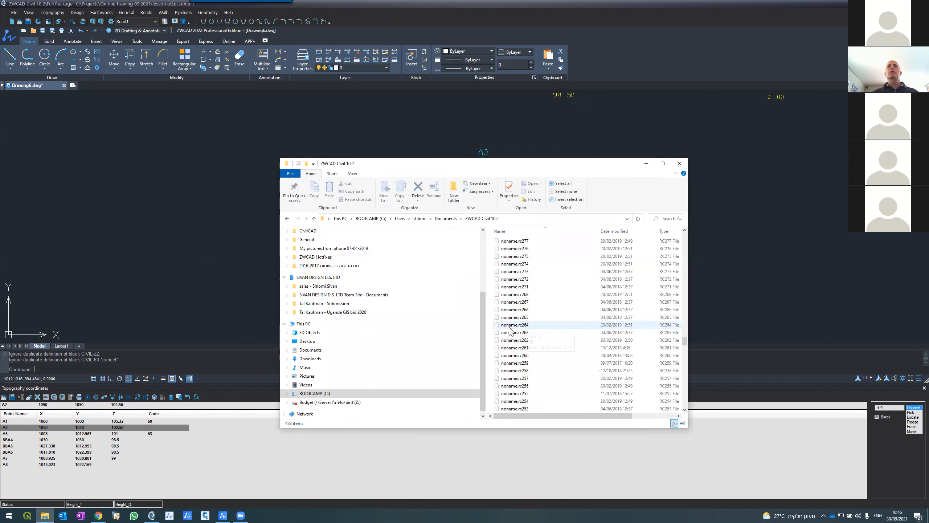
scroll(508, 332, down, 10)
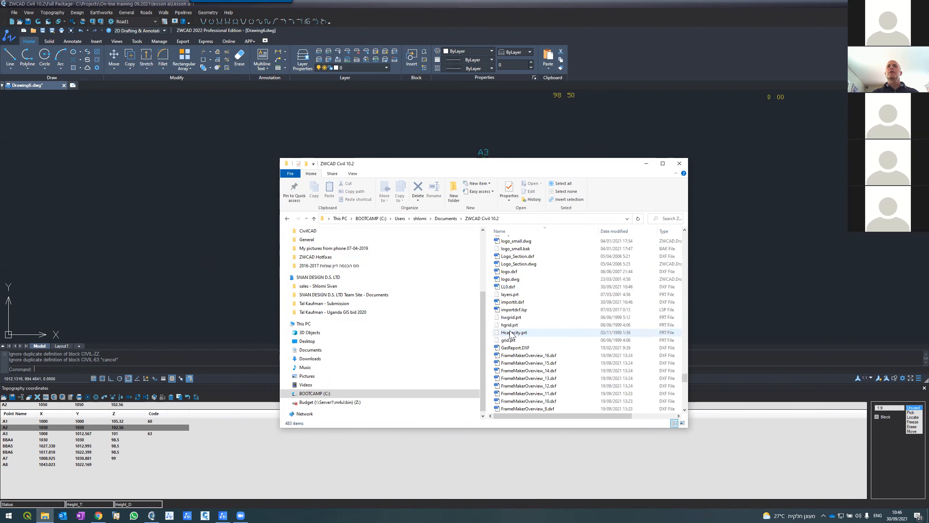
scroll(512, 334, down, 6)
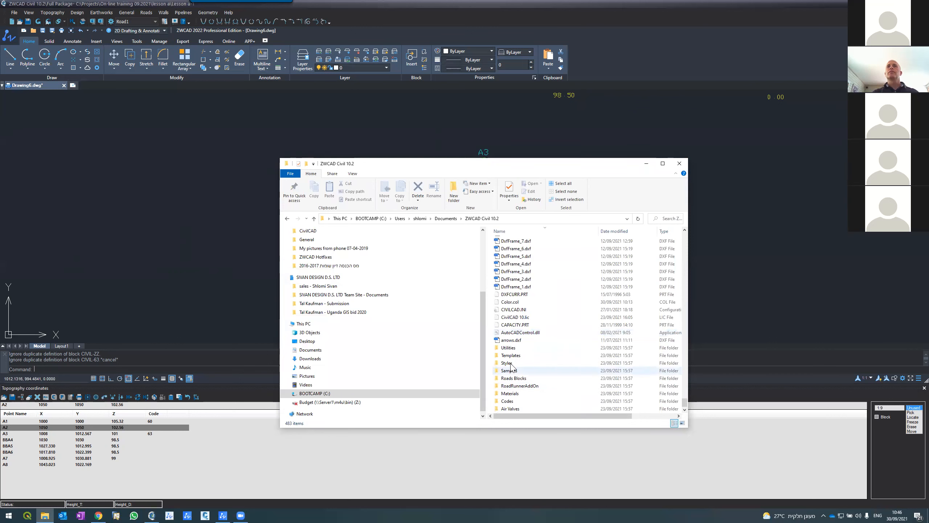
double_click(513, 401)
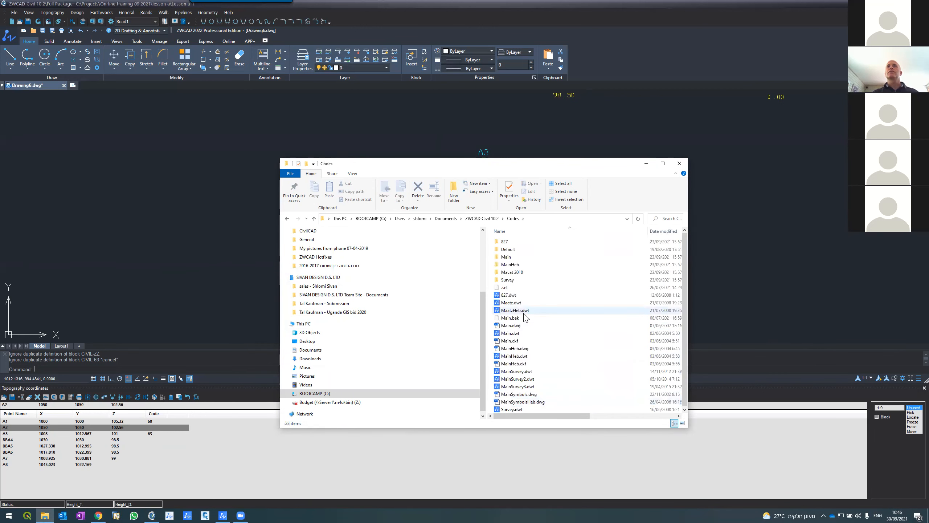
click(507, 257)
double_click(507, 258)
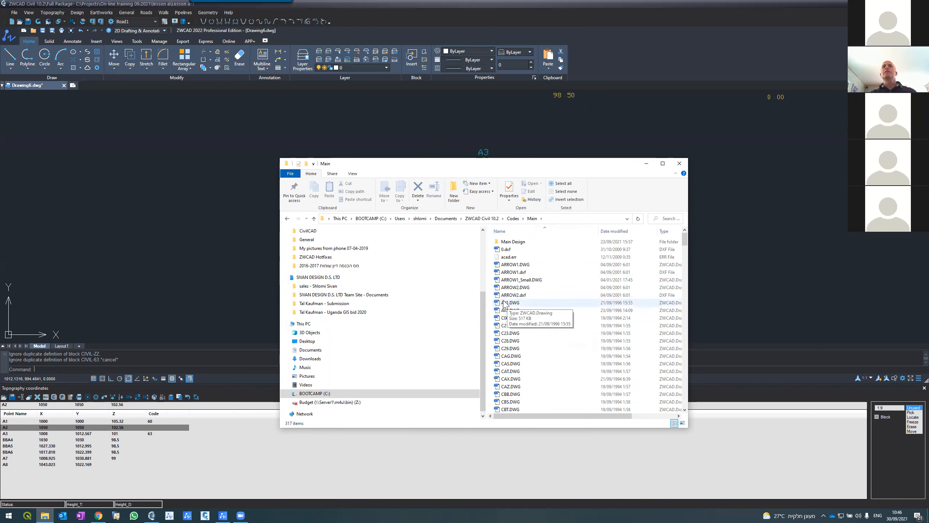
Look through the symbol drawing files stored in the Main folder, from the first to the last
scroll(505, 303, down, 7)
scroll(505, 303, down, 20)
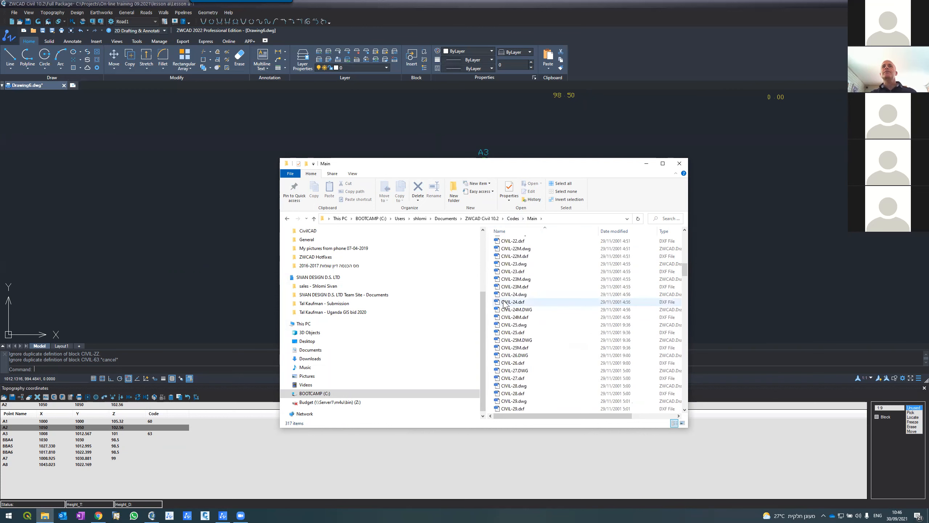
scroll(505, 303, down, 10)
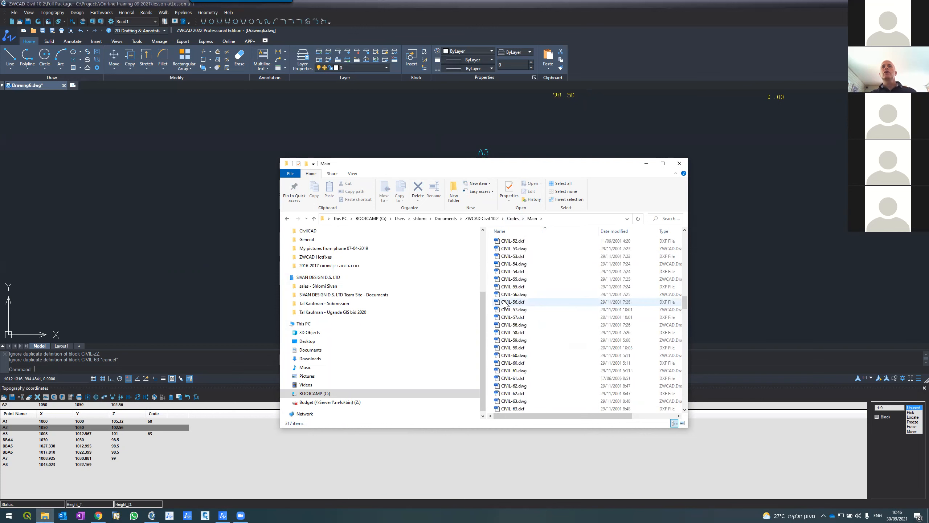
scroll(505, 303, down, 10)
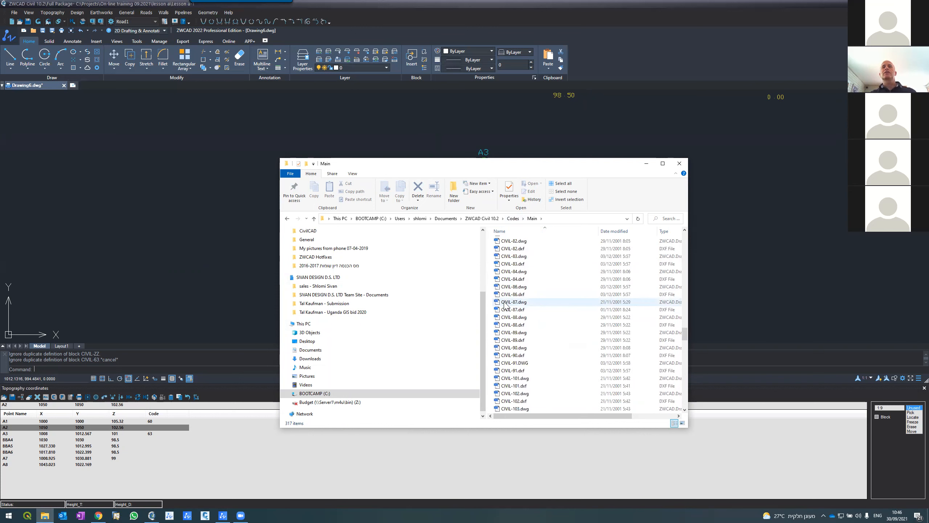
scroll(507, 310, down, 20)
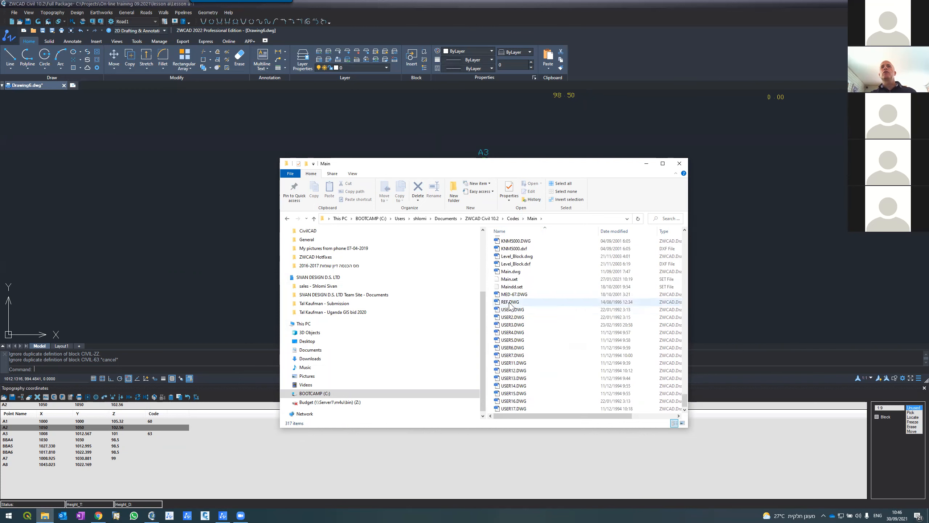
scroll(509, 306, up, 20)
scroll(510, 306, up, 10)
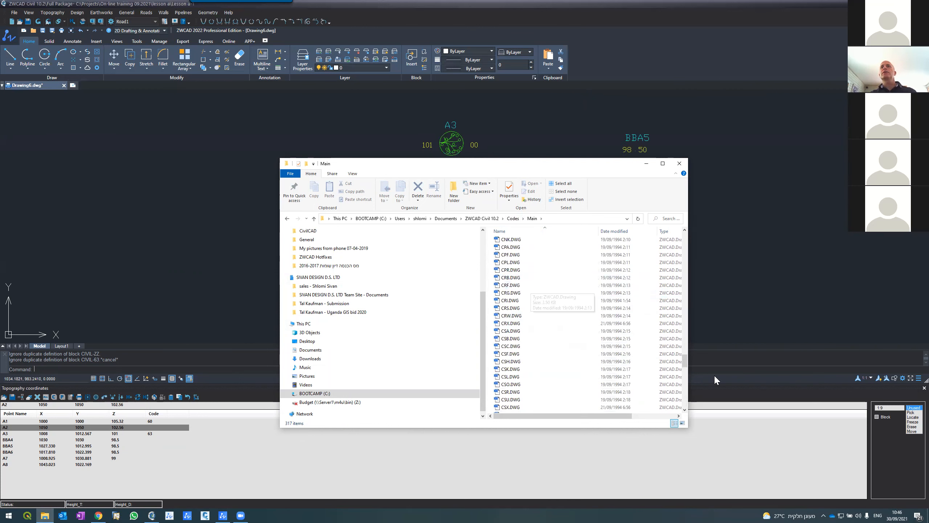
drag(688, 360, 685, 236)
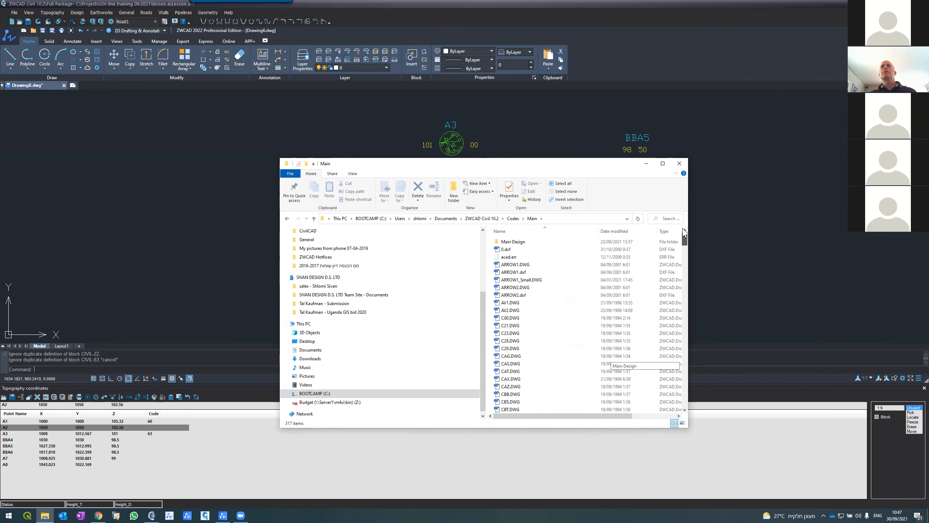
Return to the Codes folder and look over its drawing and template files
click(514, 219)
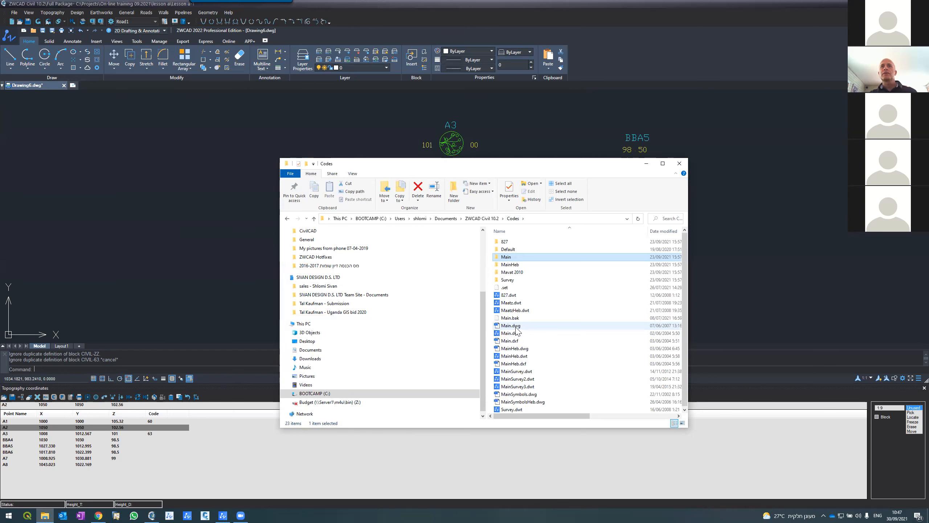
click(485, 56)
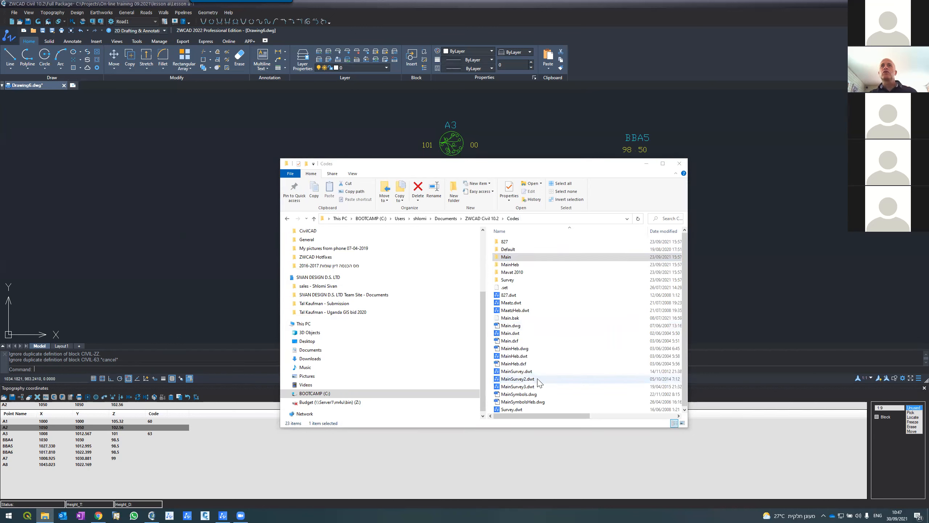
click(524, 365)
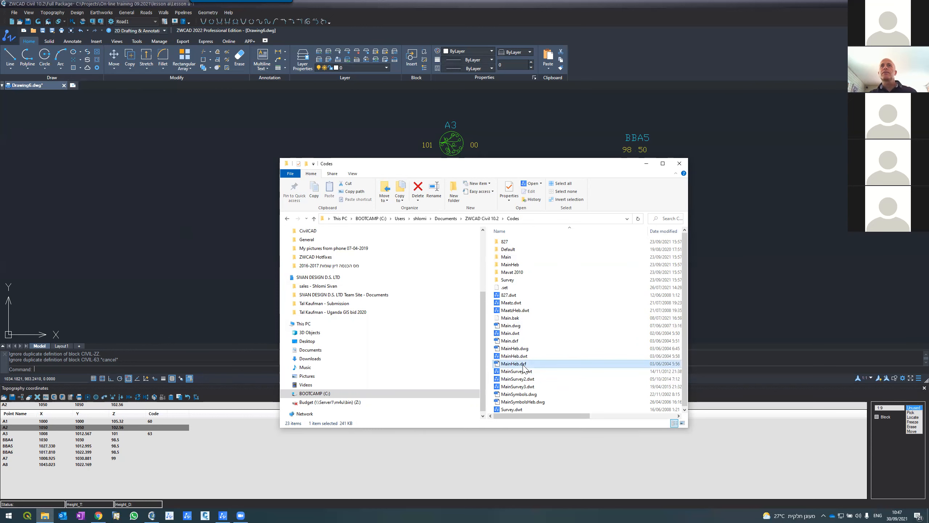
scroll(523, 365, down, 1)
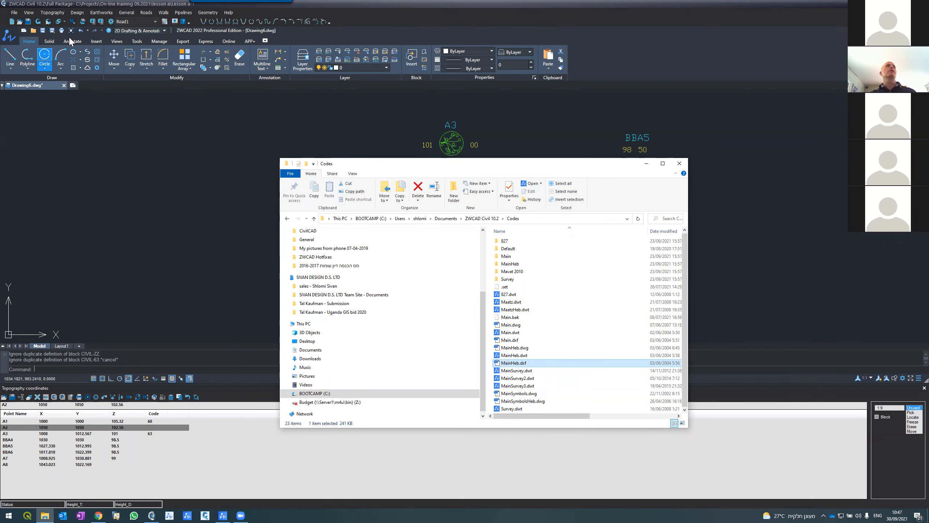
Save the current drawing as Lesson a-1_.dwg in the lesson a folder and start a new blank drawing
click(73, 87)
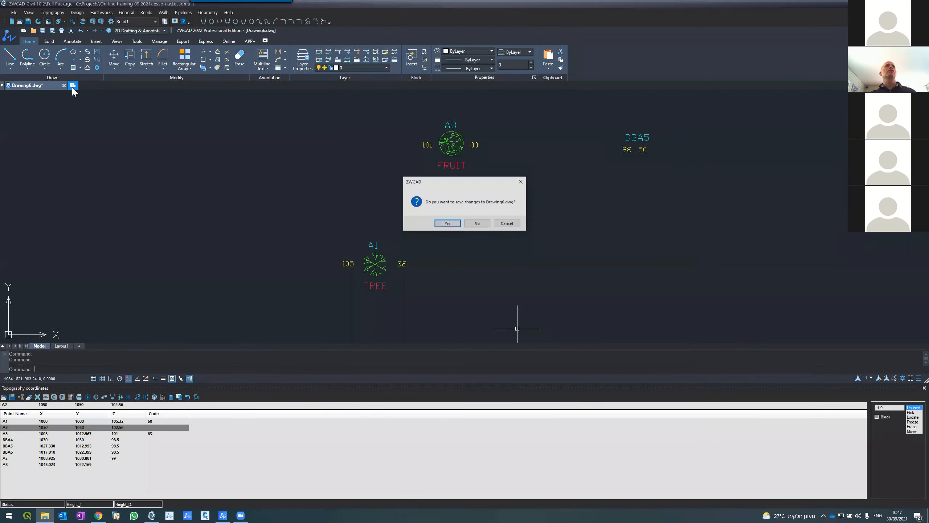
click(448, 223)
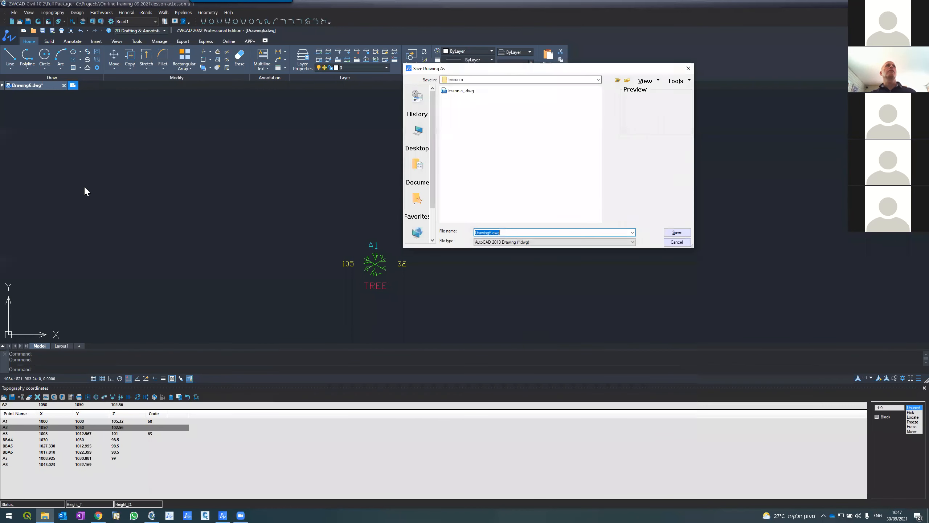
click(677, 242)
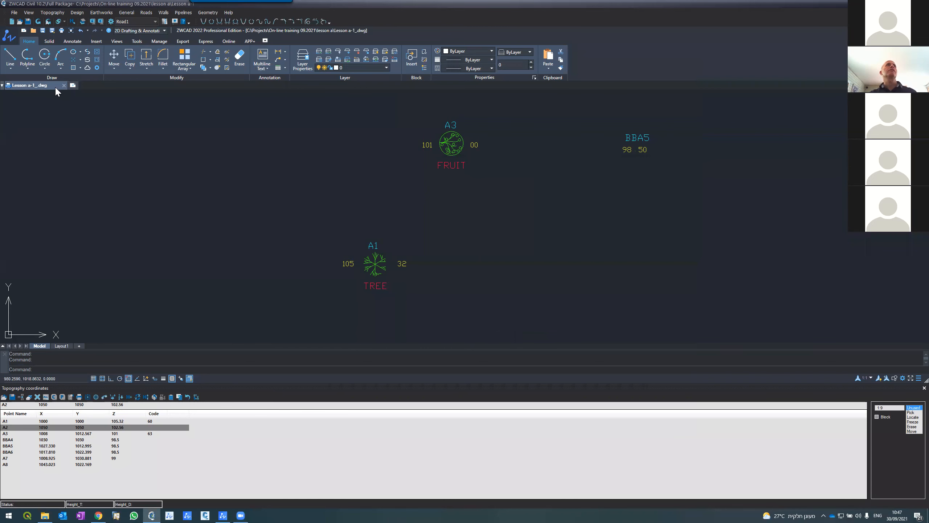
click(74, 86)
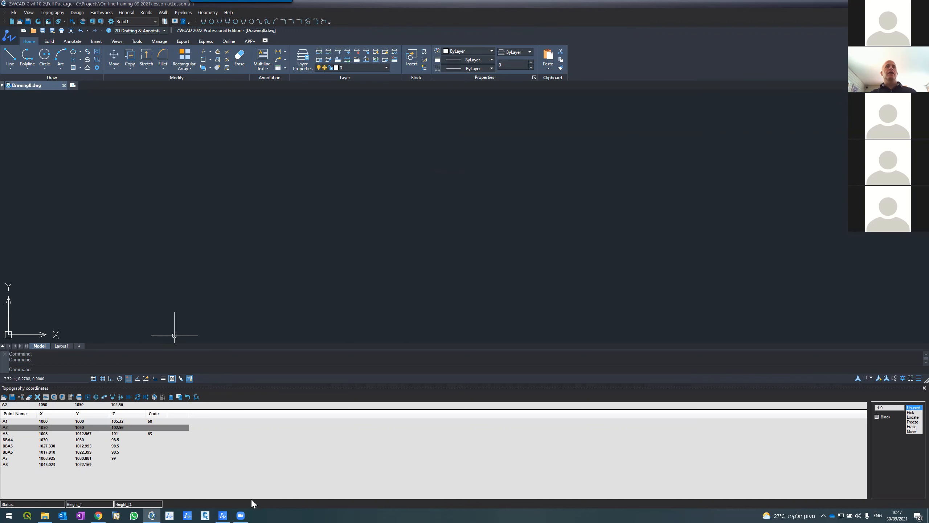
Insert MainSymbols.dwg from the Codes folder as a block at 0,0,0 with the default scale 1 and rotation 0
click(44, 509)
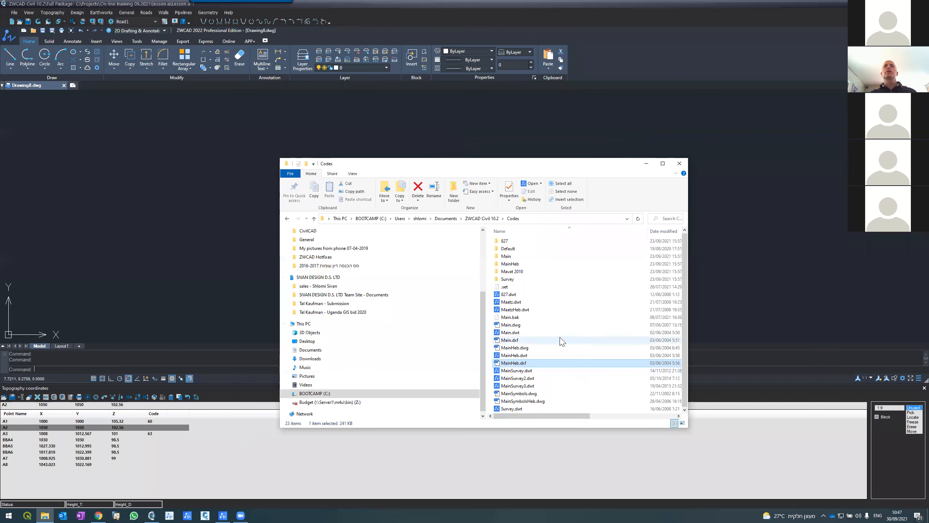
double_click(510, 395)
drag(511, 395, 183, 207)
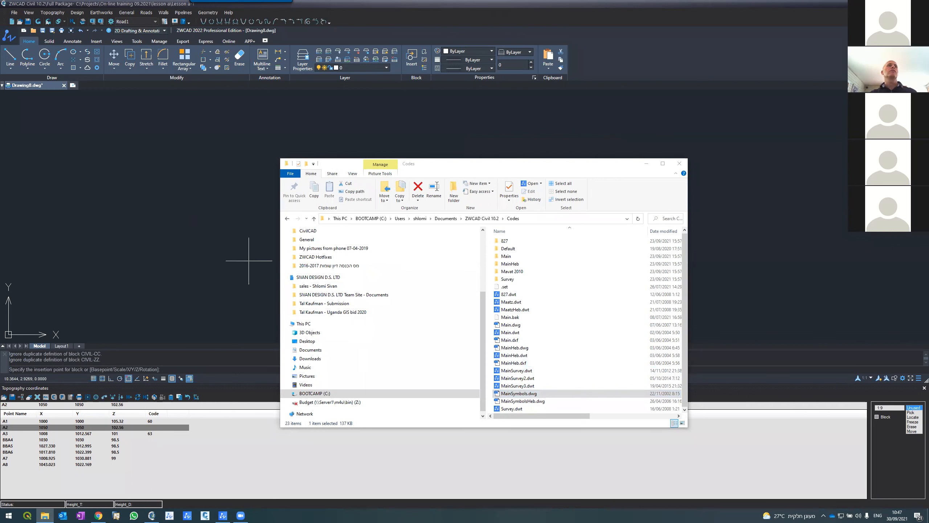
key(Return)
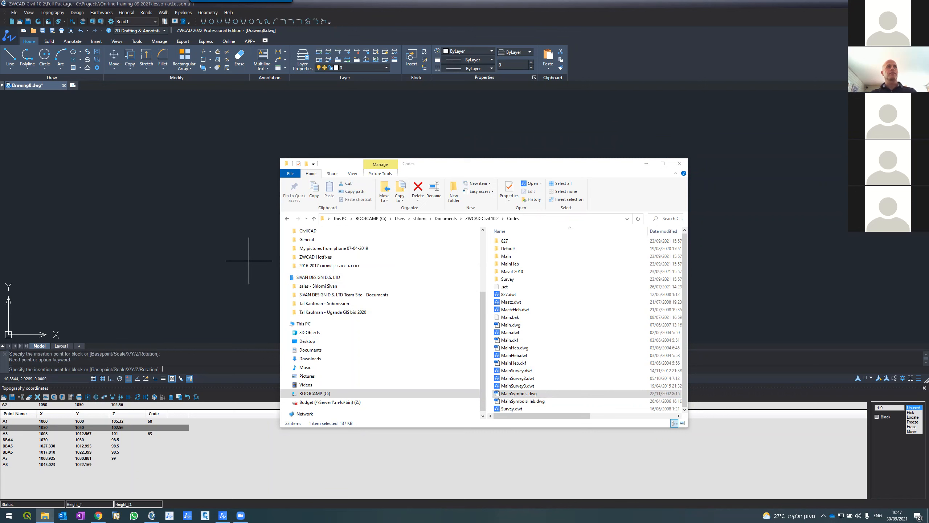
key(Return)
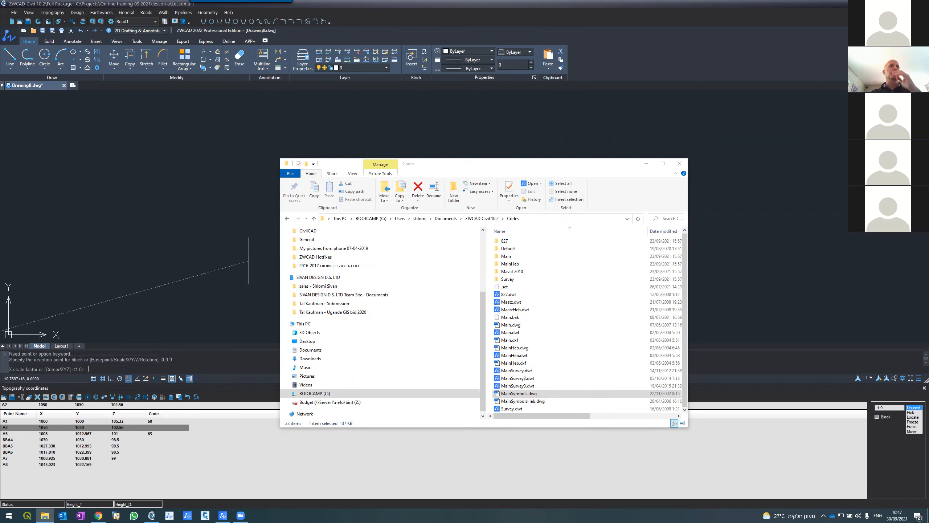
key(Return)
key(Return)
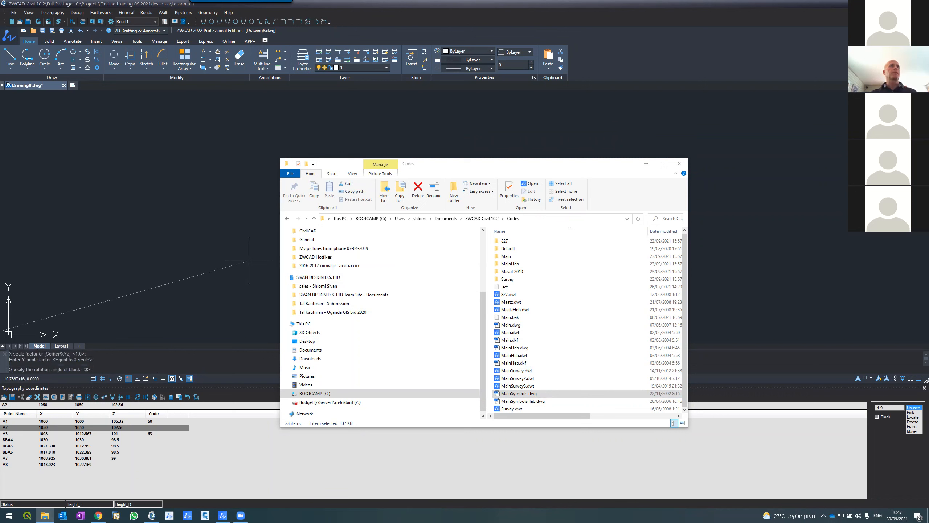
key(Return)
Zoom to the drawing extents and examine the Civil code numbers and their symbols in the inserted symbol sheet
text(z)
key(Return)
text(e)
key(Return)
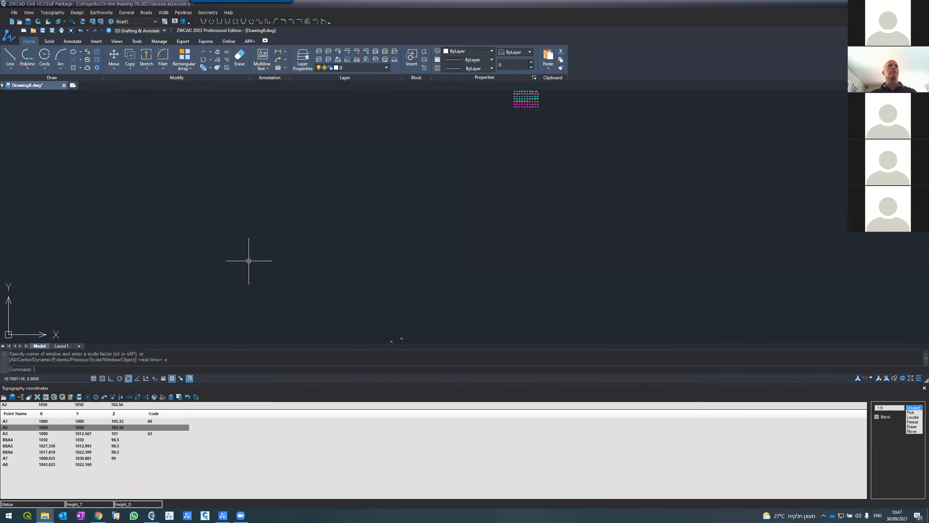
scroll(342, 245, down, 2)
scroll(388, 192, up, 5)
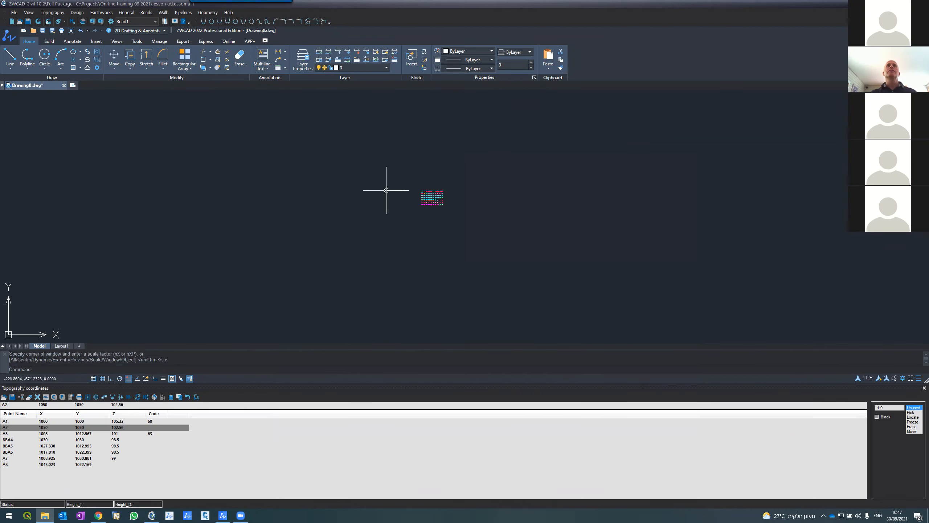
scroll(436, 200, up, 8)
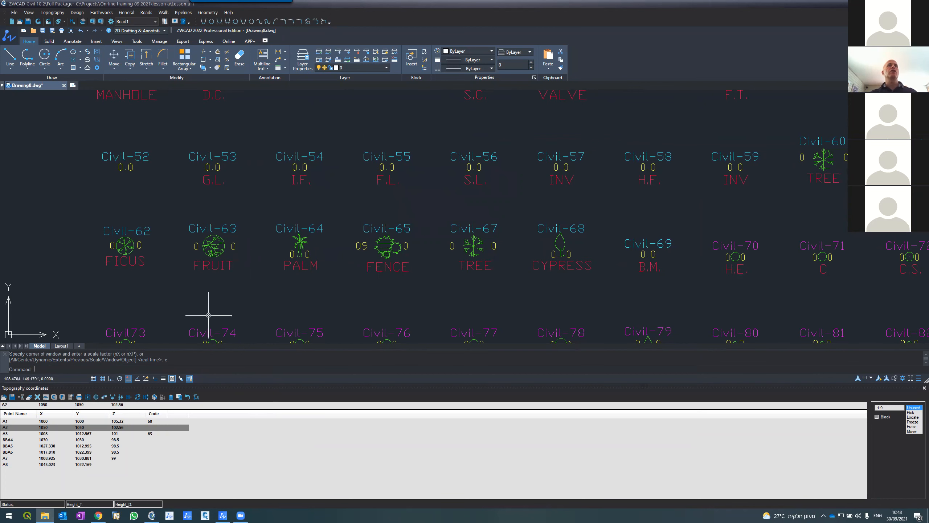
scroll(145, 265, down, 4)
scroll(489, 202, up, 5)
scroll(478, 206, down, 5)
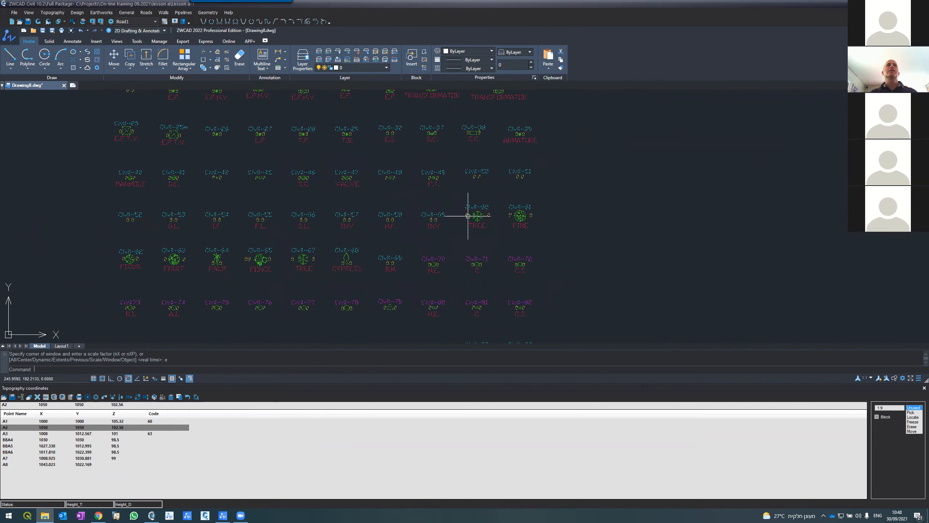
scroll(169, 256, up, 4)
scroll(169, 257, down, 4)
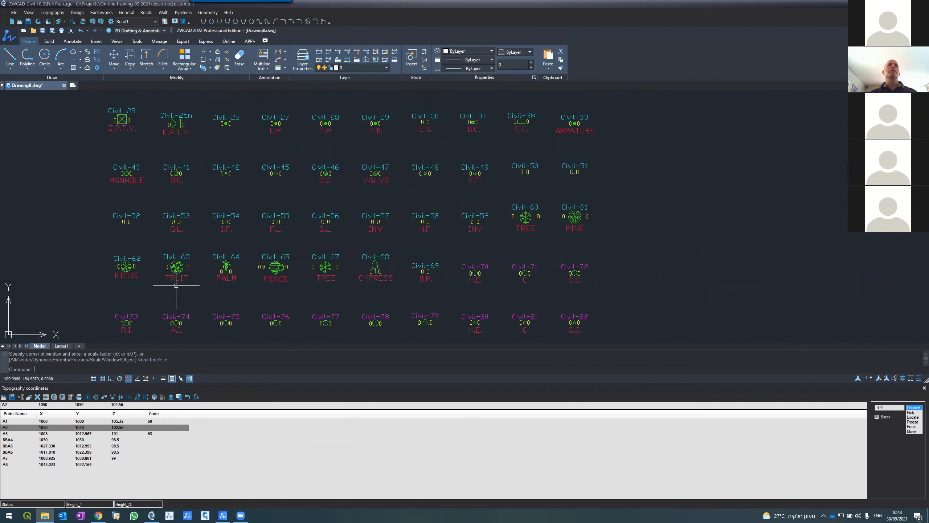
scroll(310, 122, down, 3)
scroll(331, 96, up, 3)
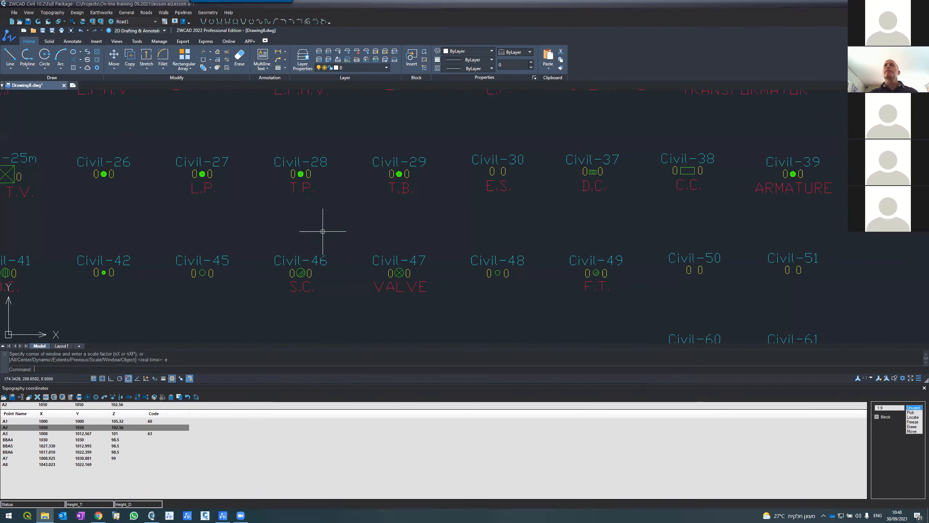
Assign code 24 to point A7 in the coordinates table and draw the coded points in the drawing
scroll(322, 236, down, 2)
scroll(325, 243, down, 1)
scroll(325, 246, up, 2)
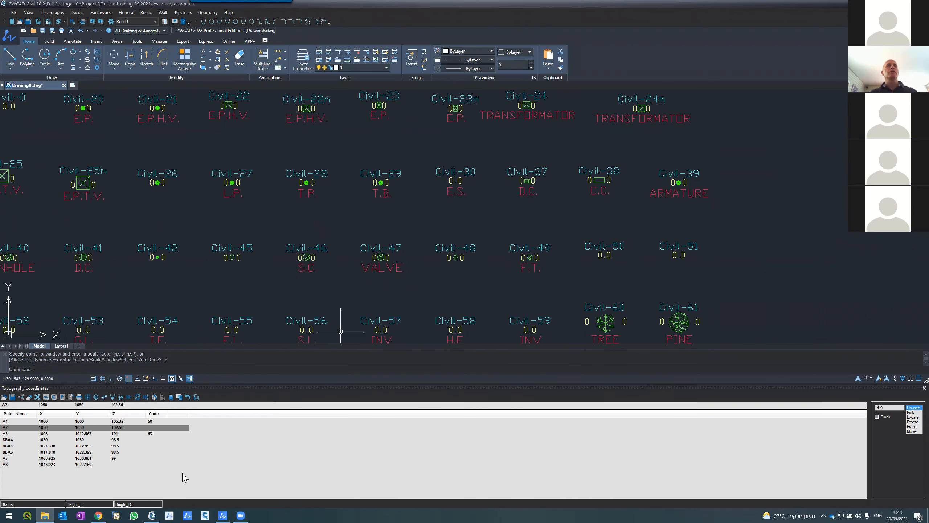
click(84, 458)
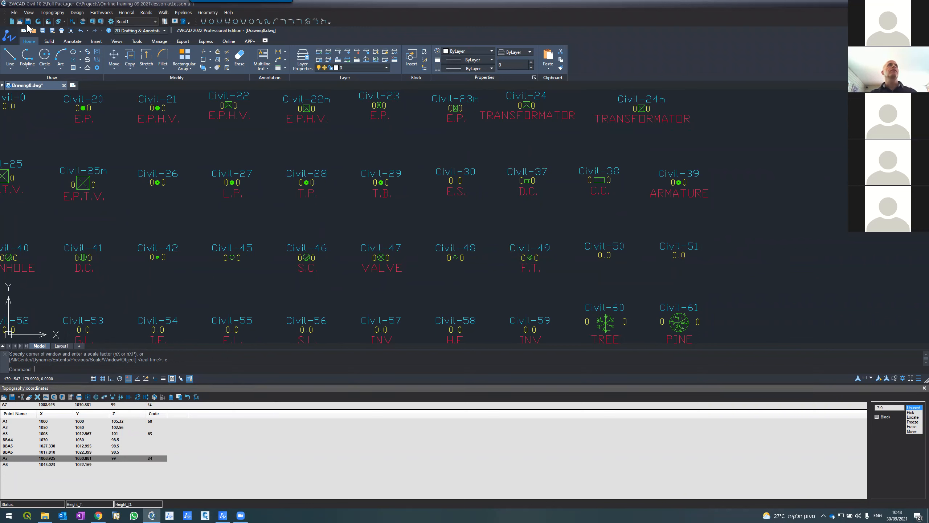
click(44, 22)
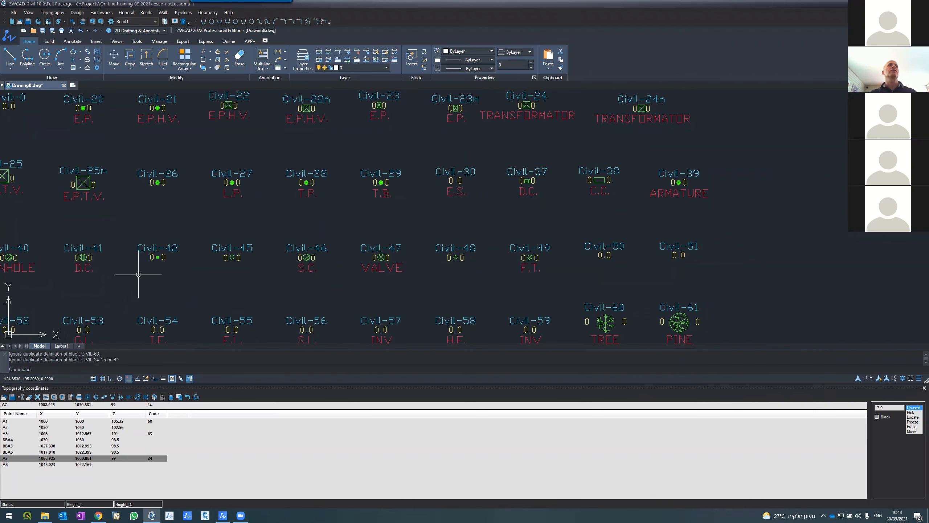
Examine the symbols drawn at the coded points A7, A3 and A1 and compare them with the uncoded points
scroll(139, 274, down, 15)
scroll(224, 179, up, 15)
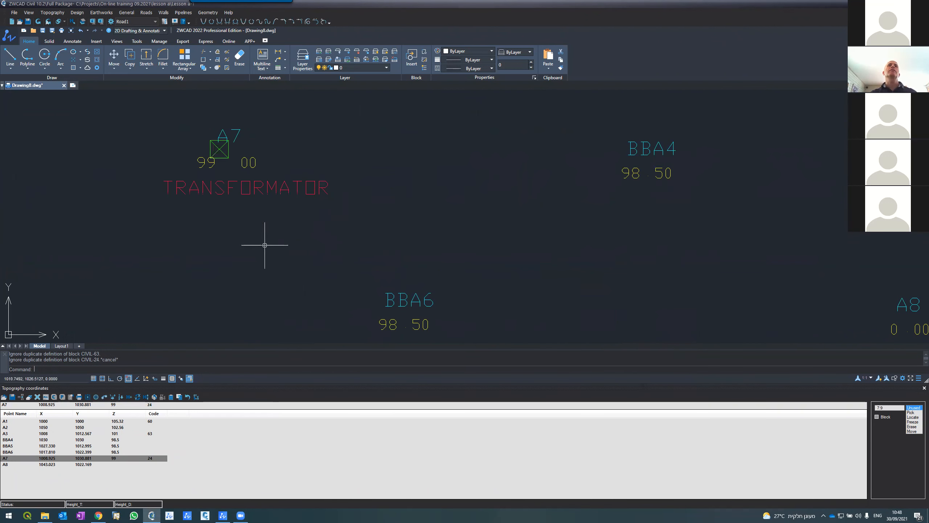
scroll(264, 245, down, 10)
scroll(263, 245, down, 5)
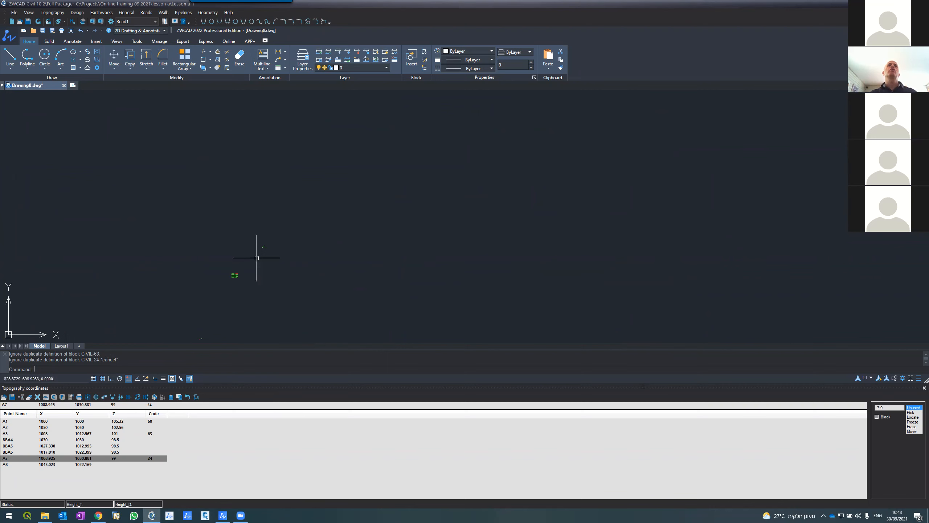
scroll(231, 281, up, 2)
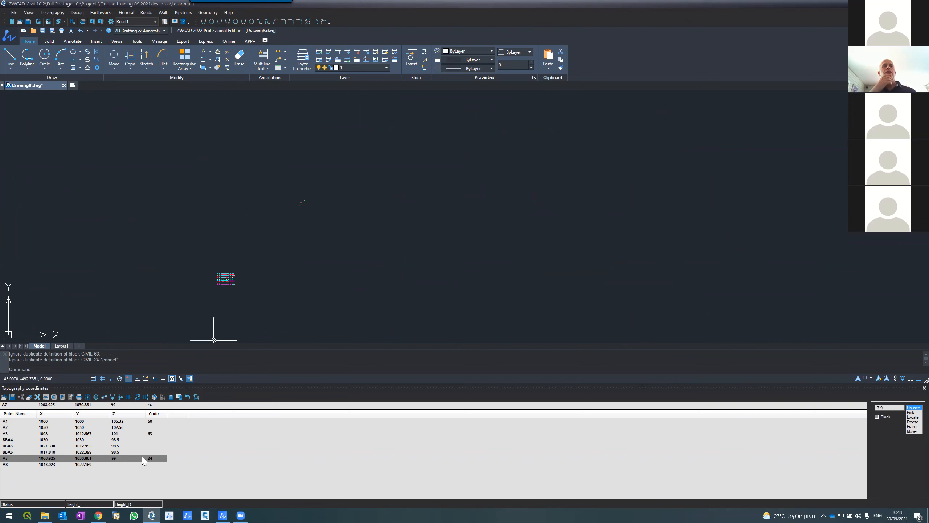
scroll(321, 224, up, 5)
scroll(388, 297, down, 5)
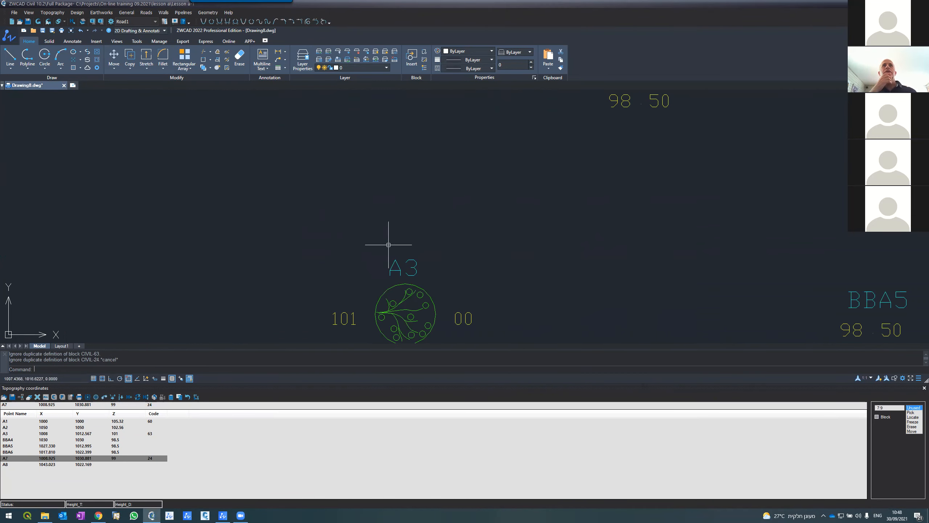
scroll(384, 261, up, 5)
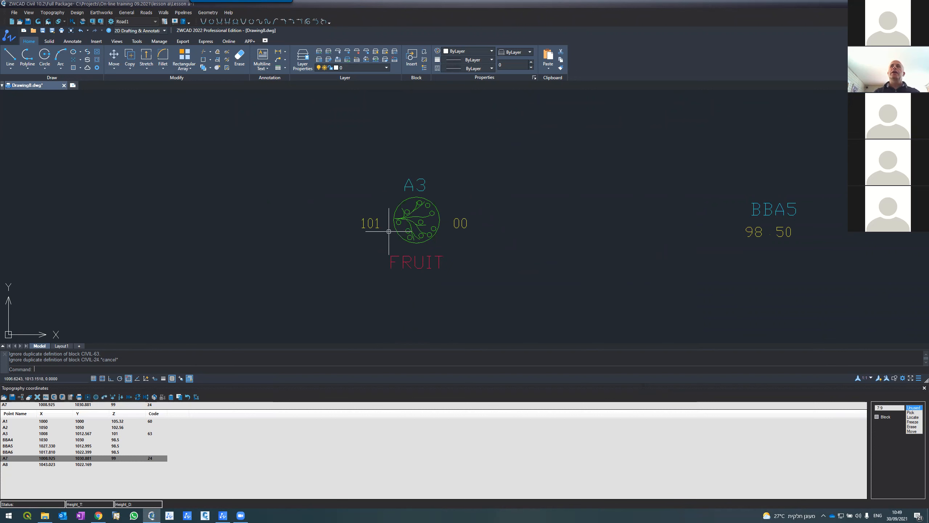
scroll(373, 249, down, 5)
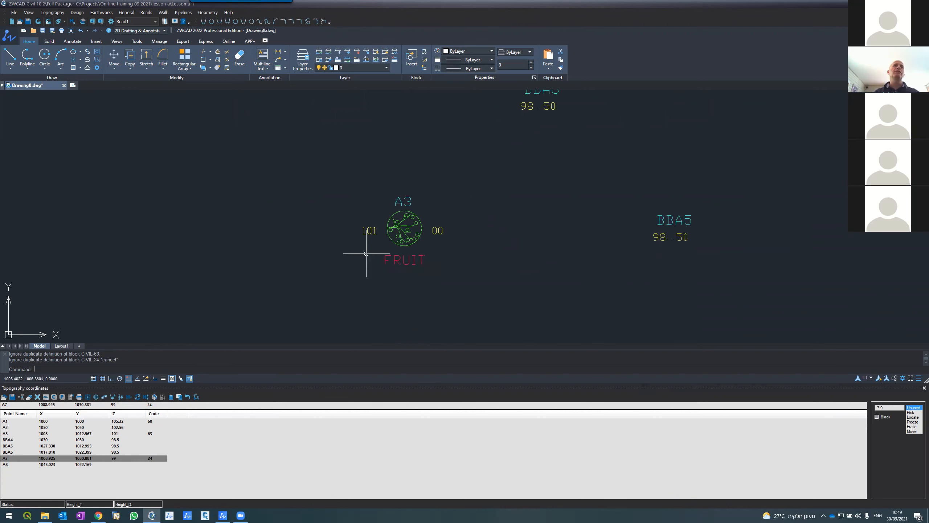
scroll(365, 254, down, 3)
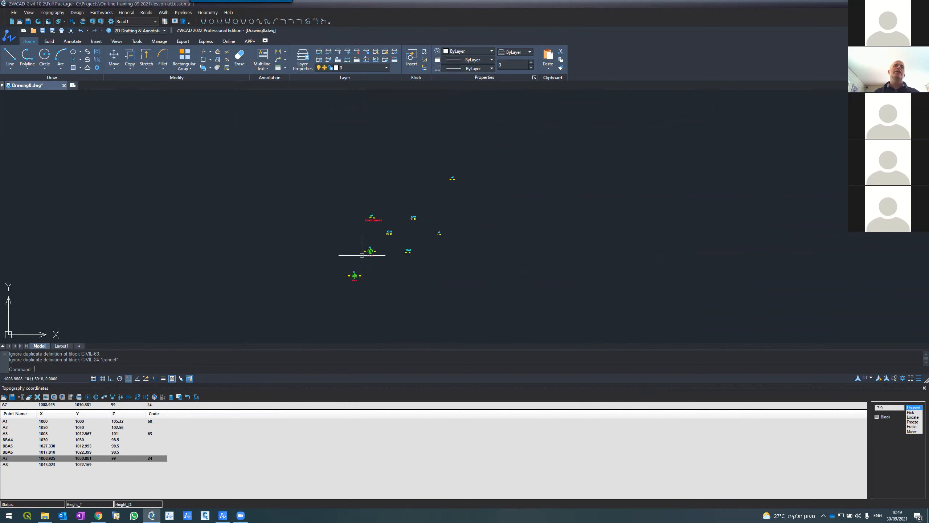
scroll(396, 245, up, 3)
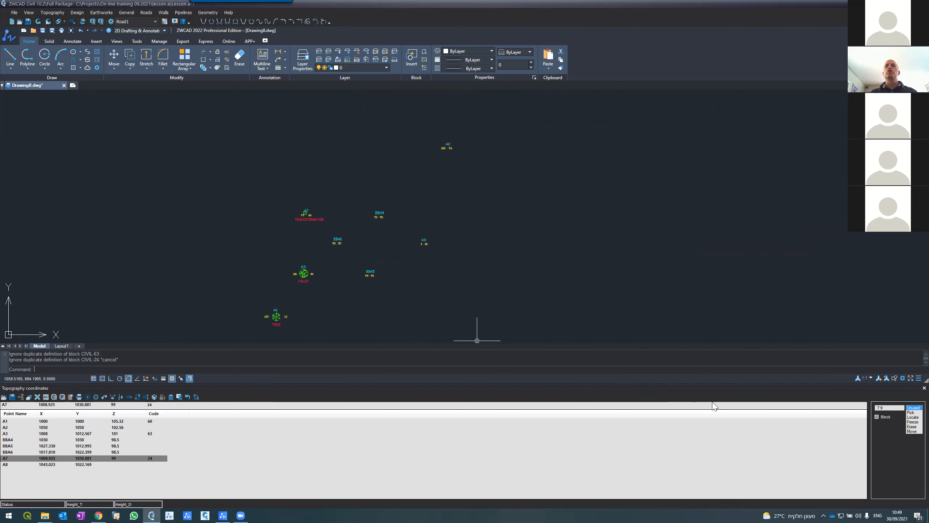
scroll(461, 216, up, 1)
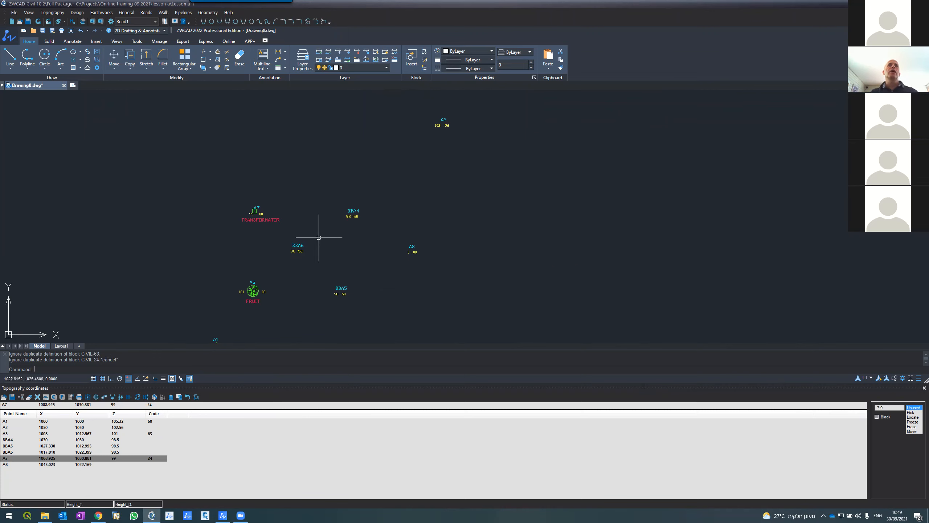
Examine the Civil codes in the inserted symbol sheet again, then return to the survey points
scroll(381, 154, down, 5)
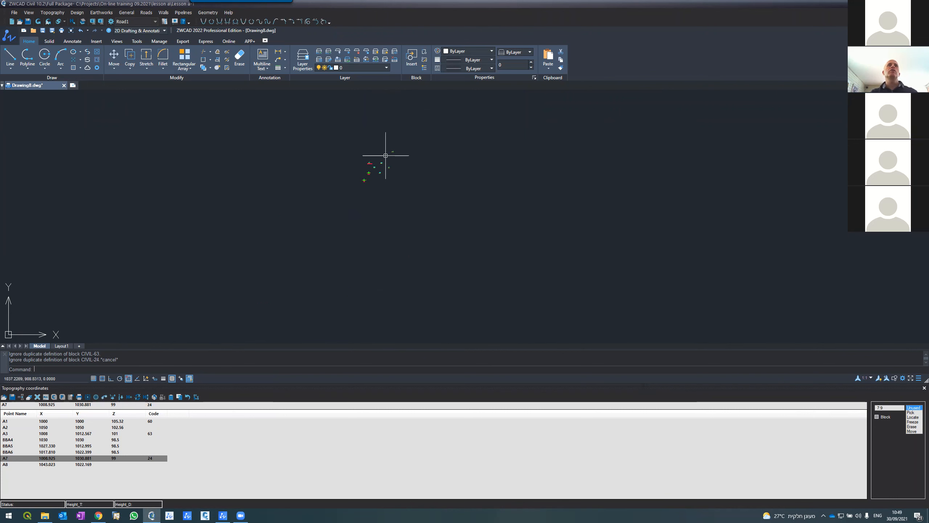
scroll(205, 320, up, 5)
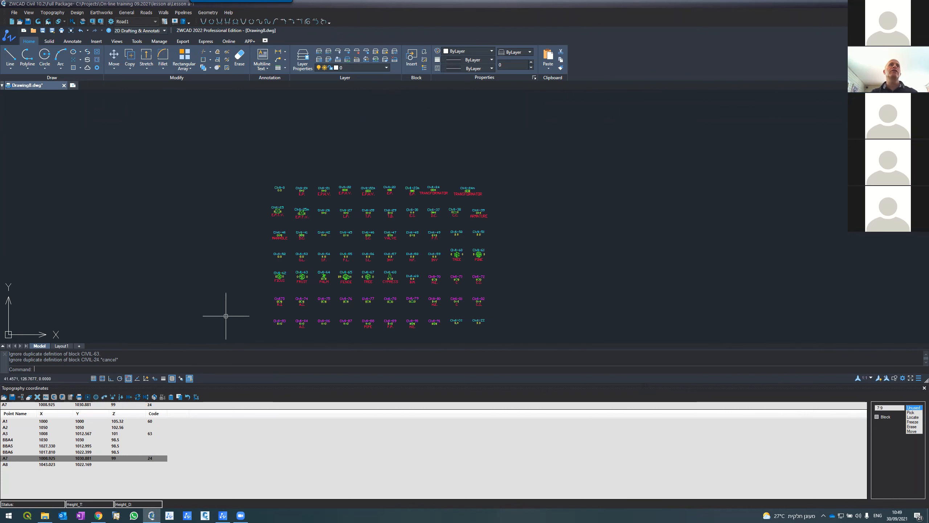
scroll(318, 220, up, 4)
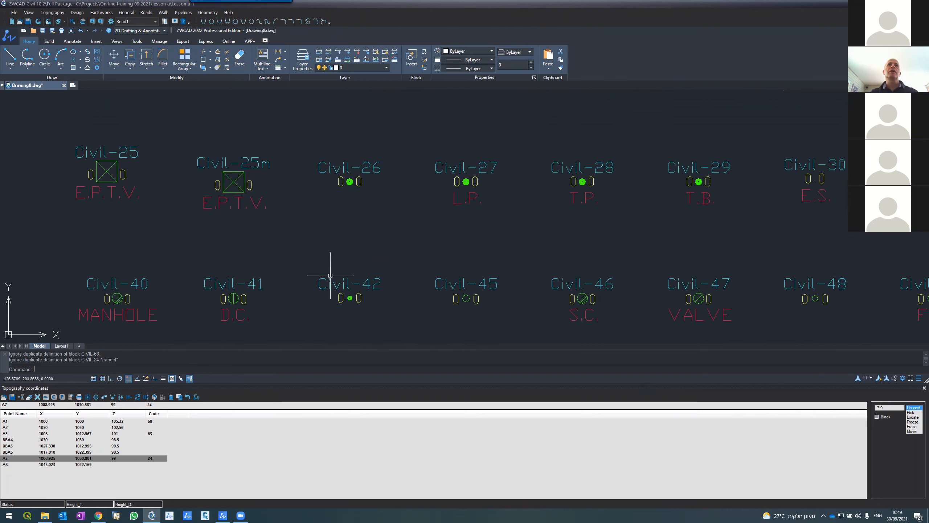
key(ctrl+a)
scroll(370, 281, up, 3)
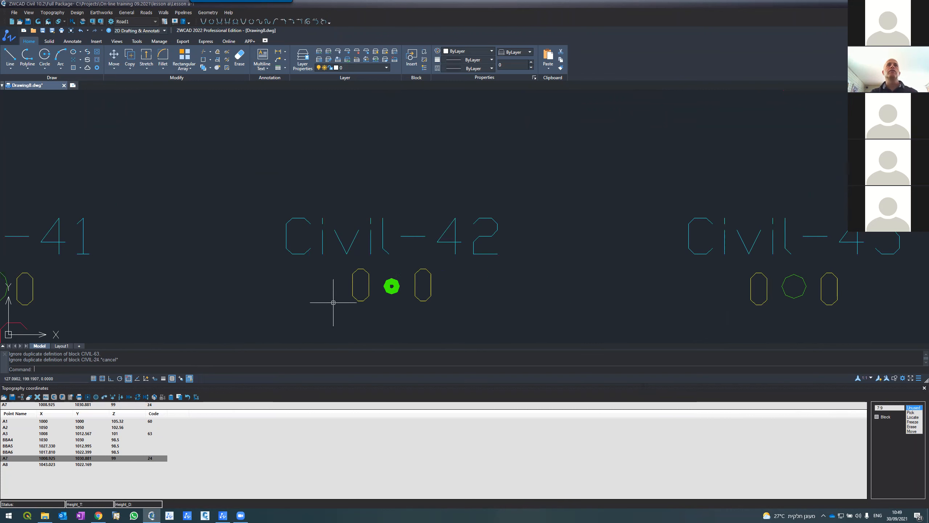
scroll(338, 274, down, 10)
scroll(299, 321, down, 5)
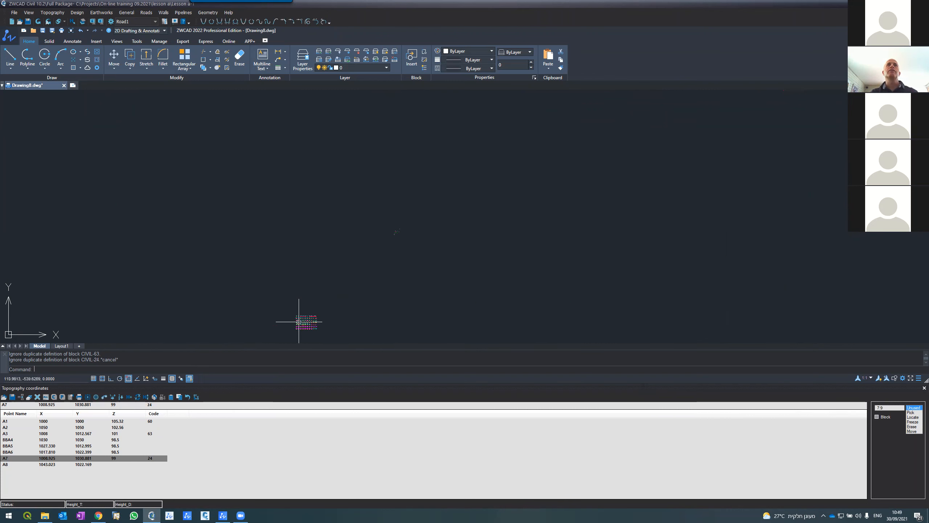
scroll(285, 254, up, 5)
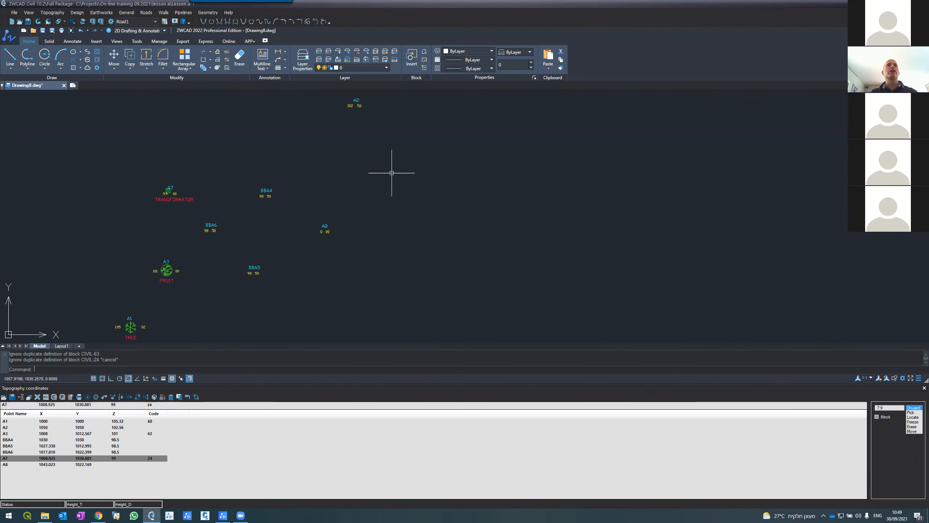
Use Locate to find point BBA6 in the coordinates table by picking it in the drawing, and end the command
click(913, 417)
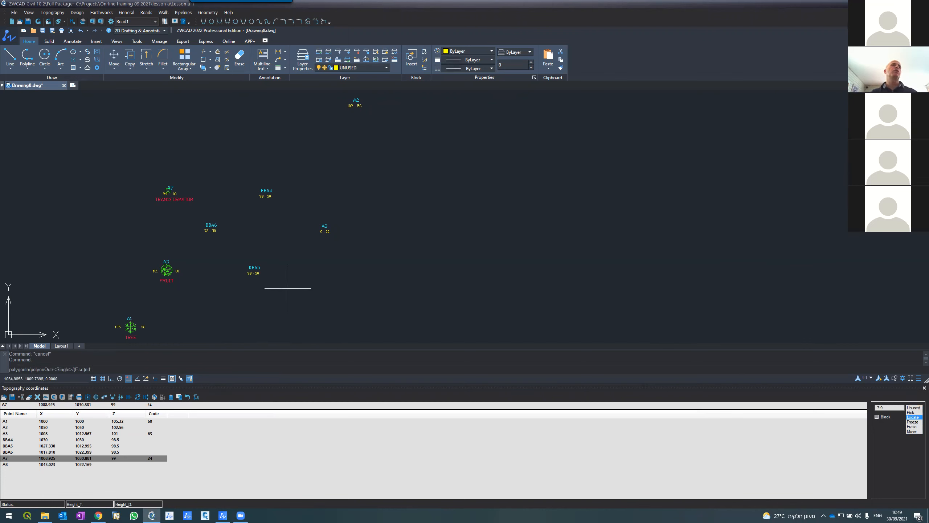
click(207, 231)
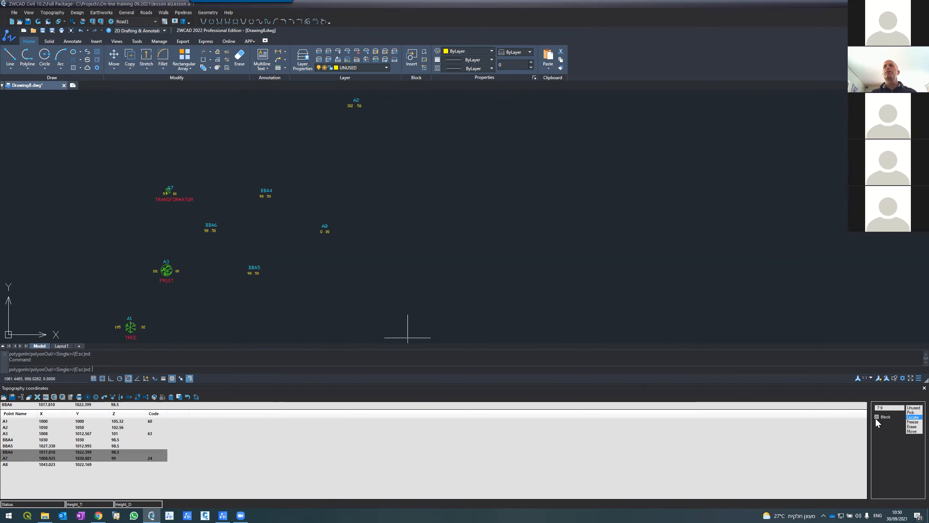
key(Escape)
key(Escape)
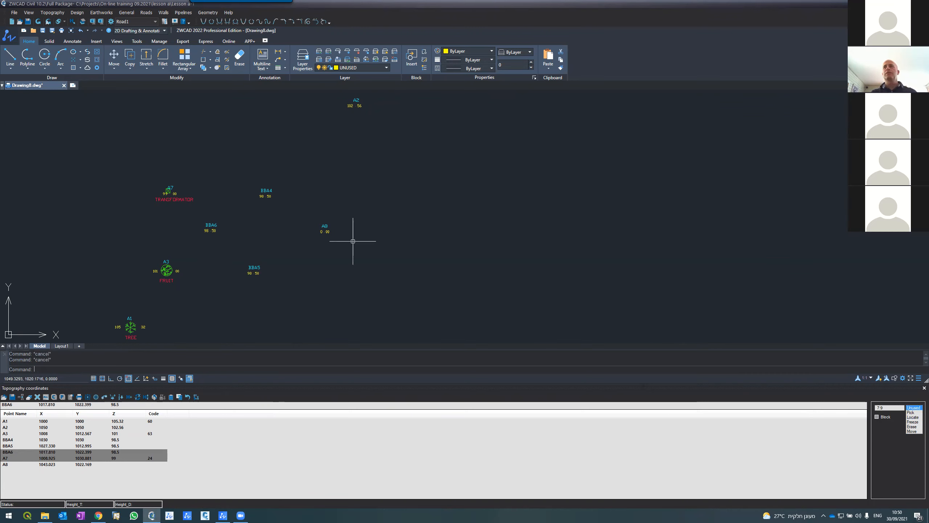
Toggle the Block option and start Locate again for picking points in the drawing
click(876, 417)
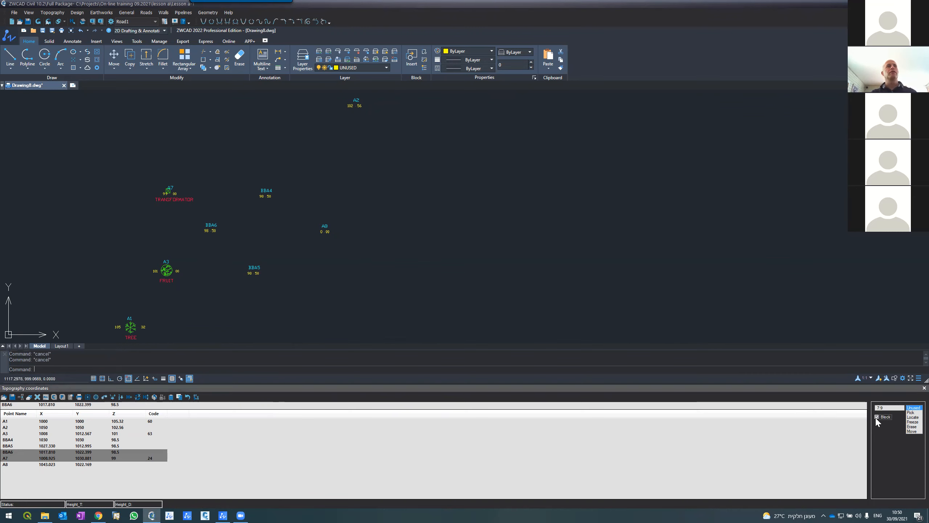
click(876, 417)
click(913, 417)
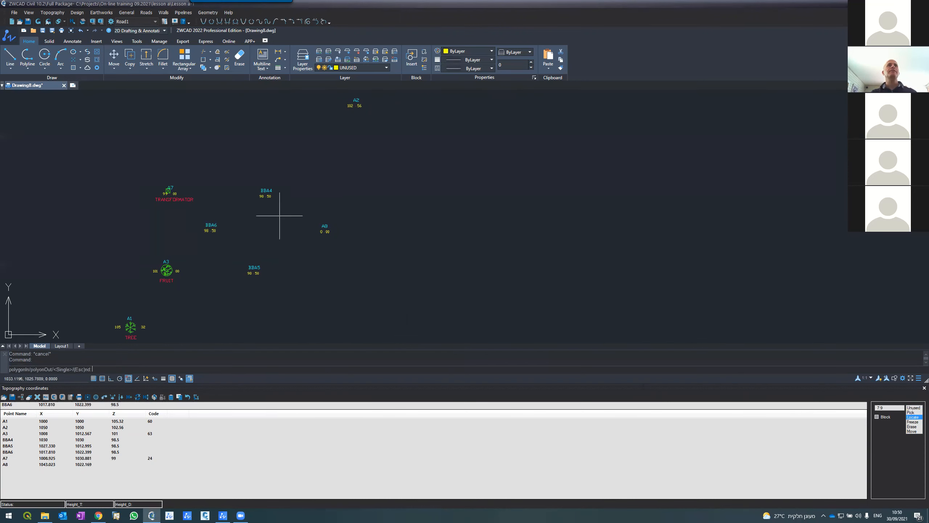
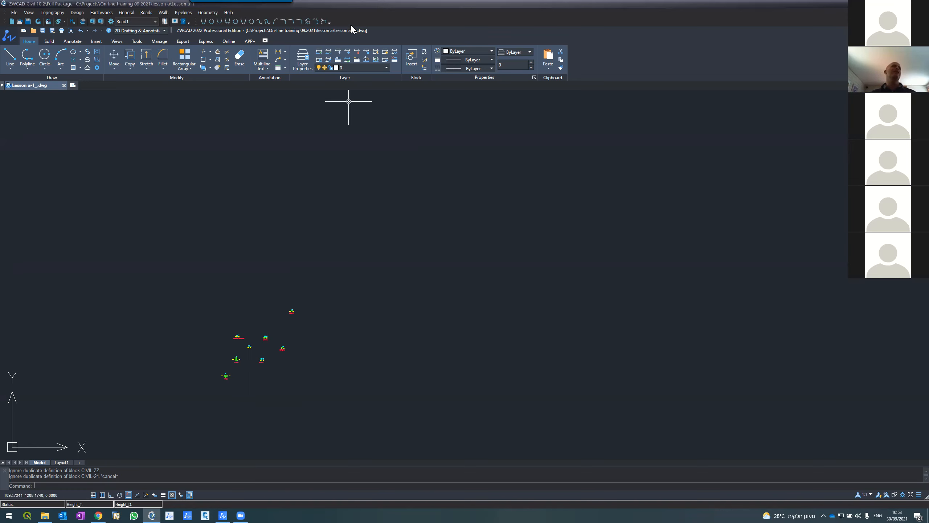
Inspect the symbols drawn at all coded survey points in Lesson a-1_.dwg
scroll(230, 386, up, 5)
scroll(229, 380, down, 3)
scroll(227, 385, up, 3)
scroll(224, 380, down, 4)
scroll(216, 373, up, 5)
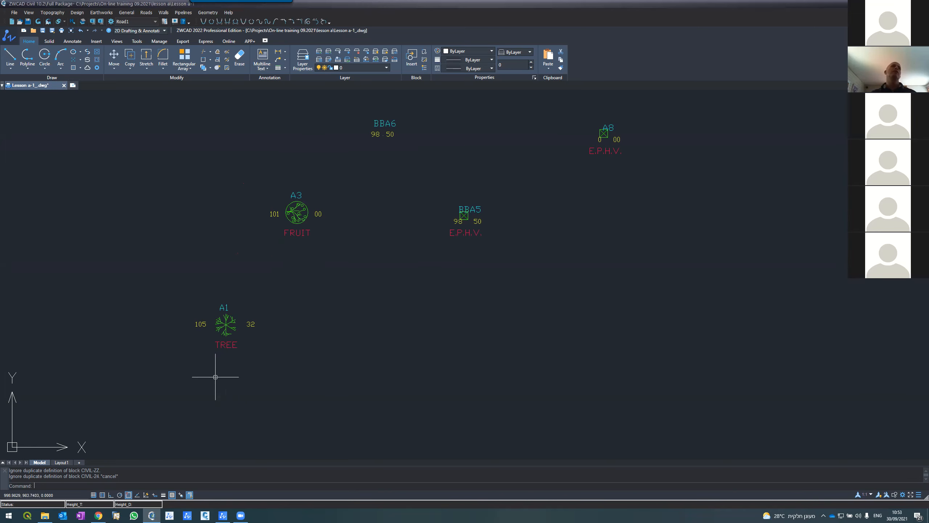
scroll(216, 377, down, 6)
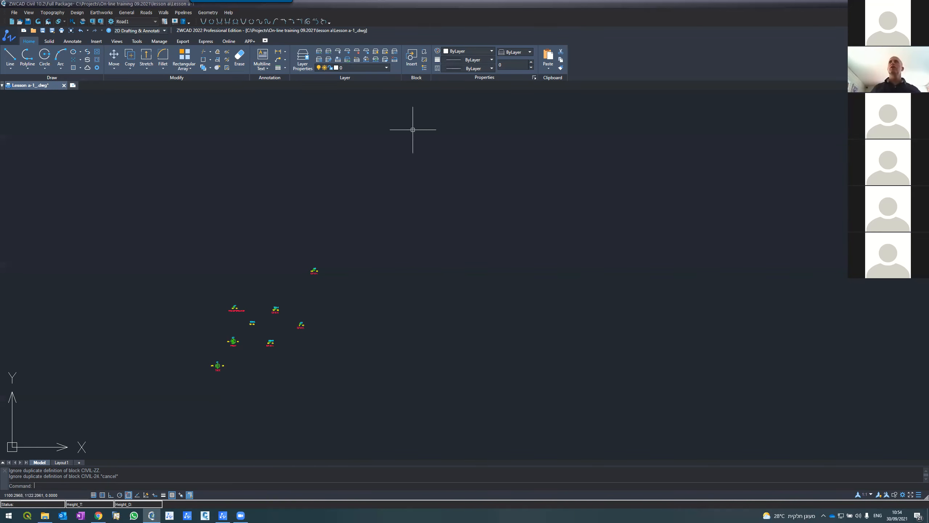
Switch to File Explorer, open NARKISIM_09_Topo.txt from C:\Projects in Notepad, and examine its point numbers, coordinates, heights and codes
click(888, 4)
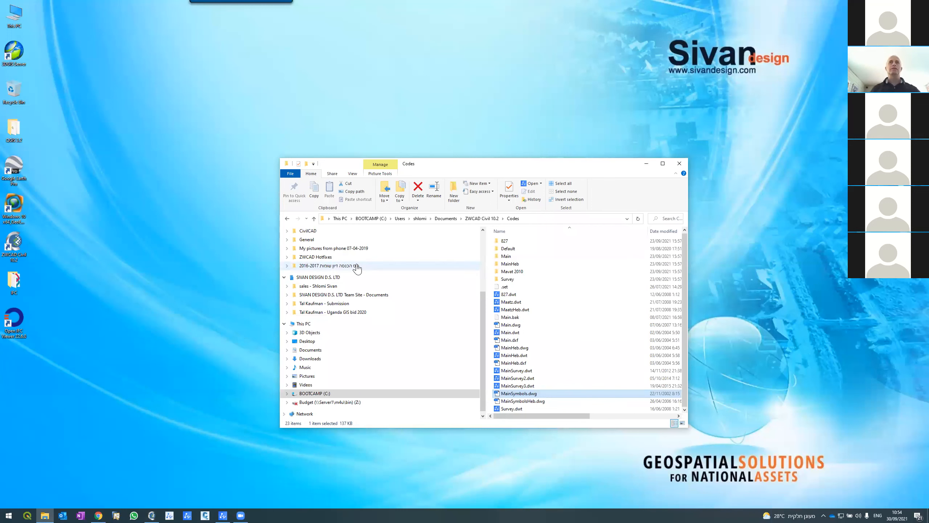
click(370, 218)
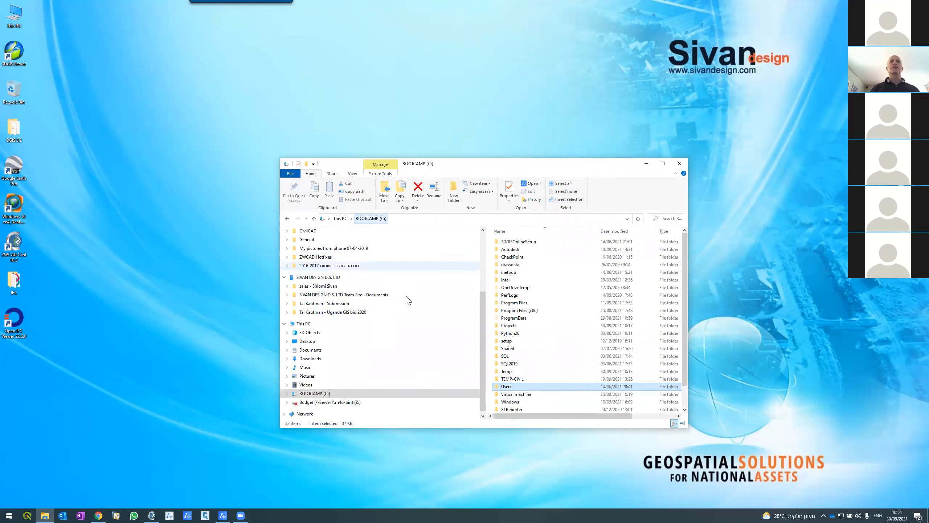
double_click(512, 325)
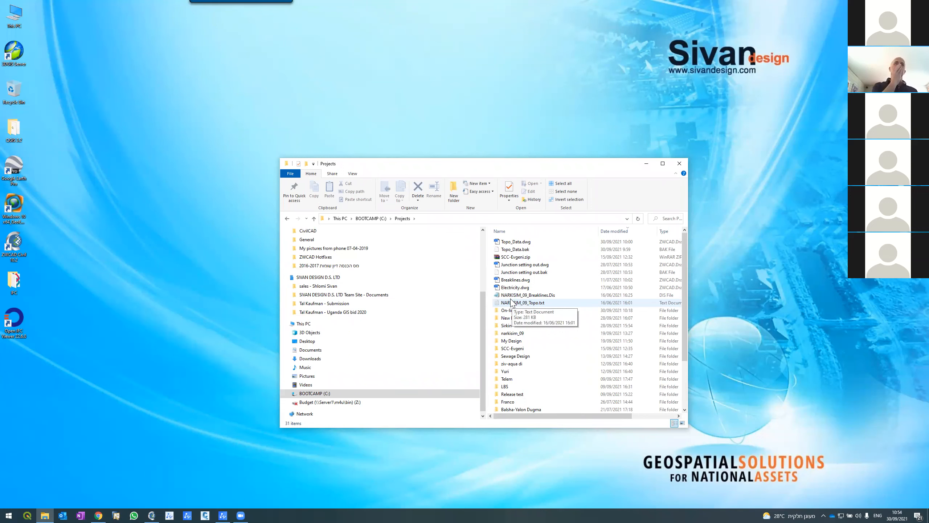
click(511, 303)
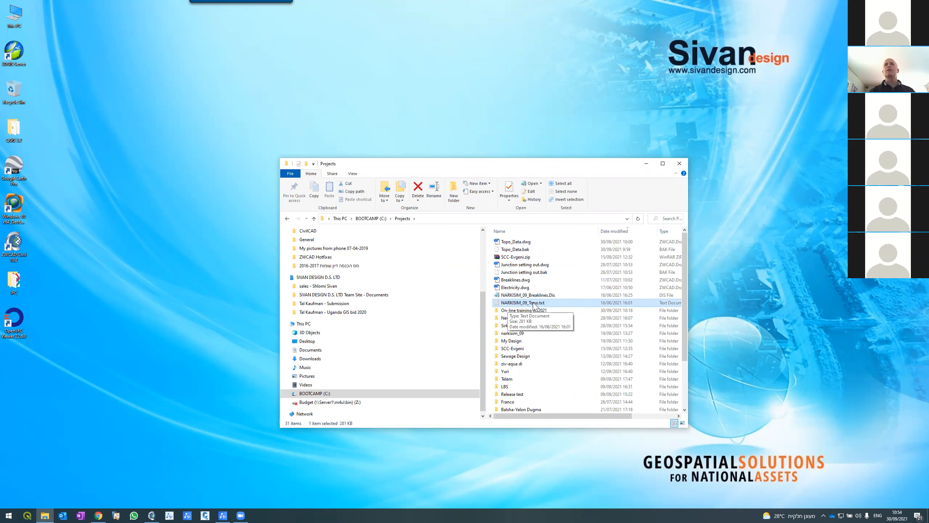
double_click(531, 303)
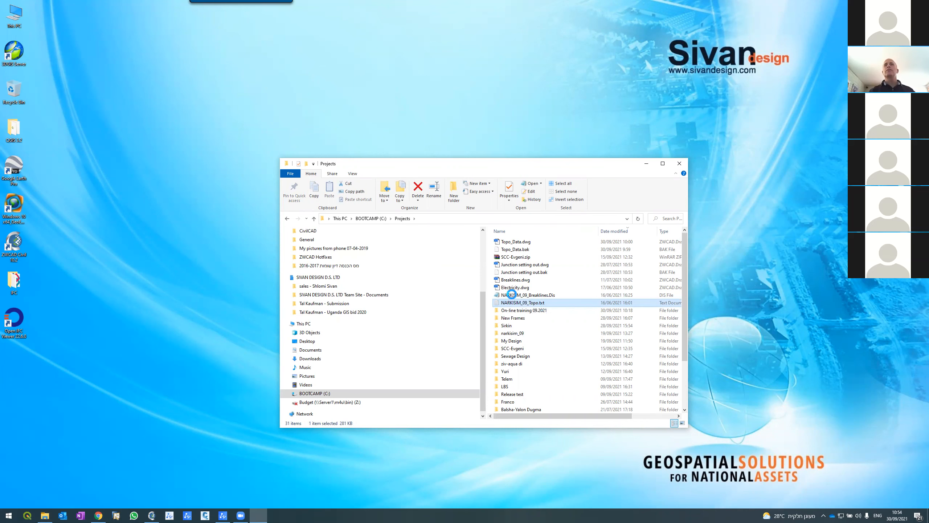
scroll(170, 250, down, 20)
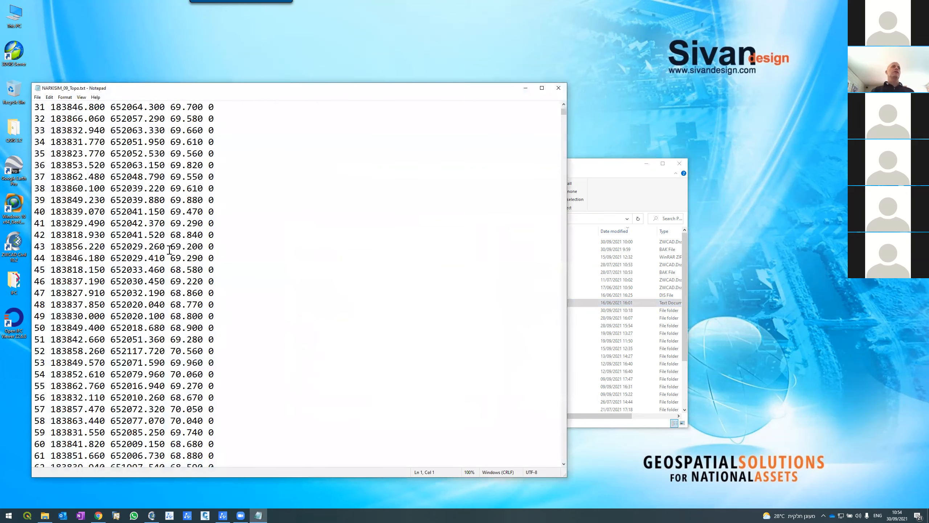
scroll(168, 250, down, 20)
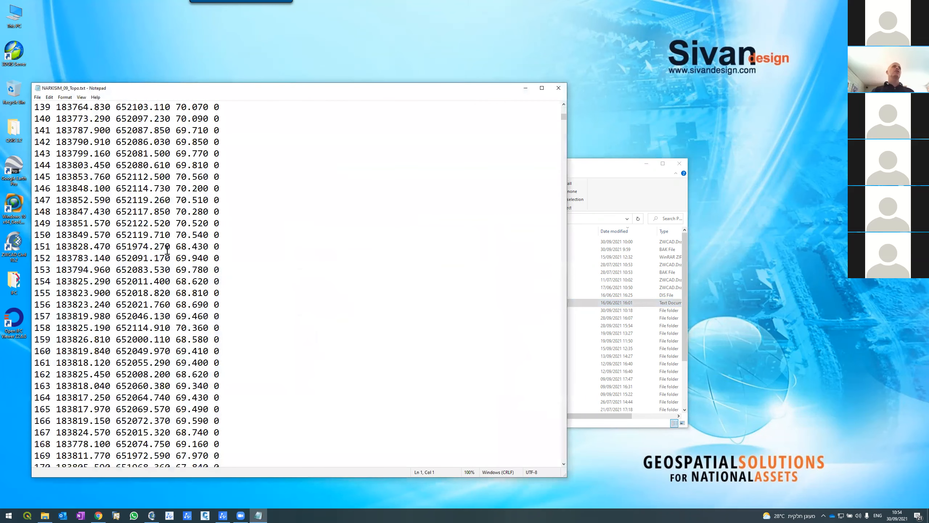
scroll(168, 250, down, 20)
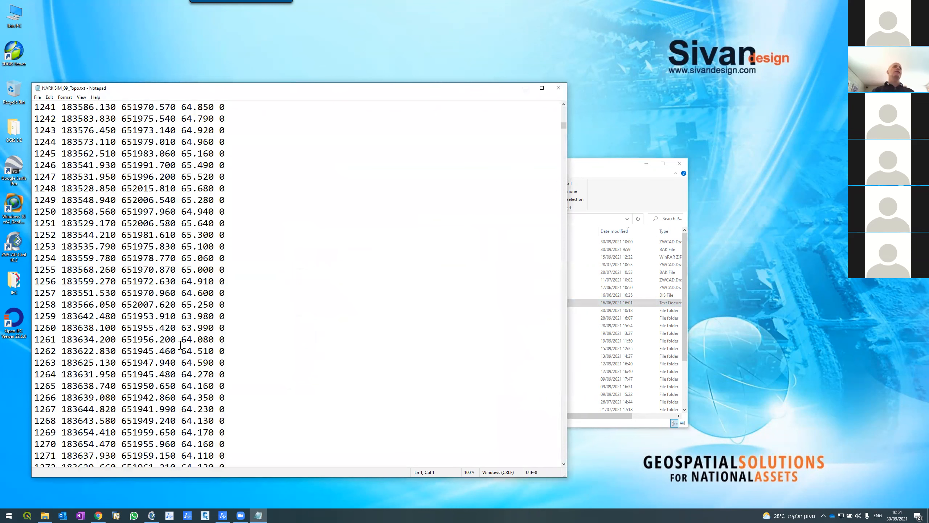
scroll(221, 339, down, 20)
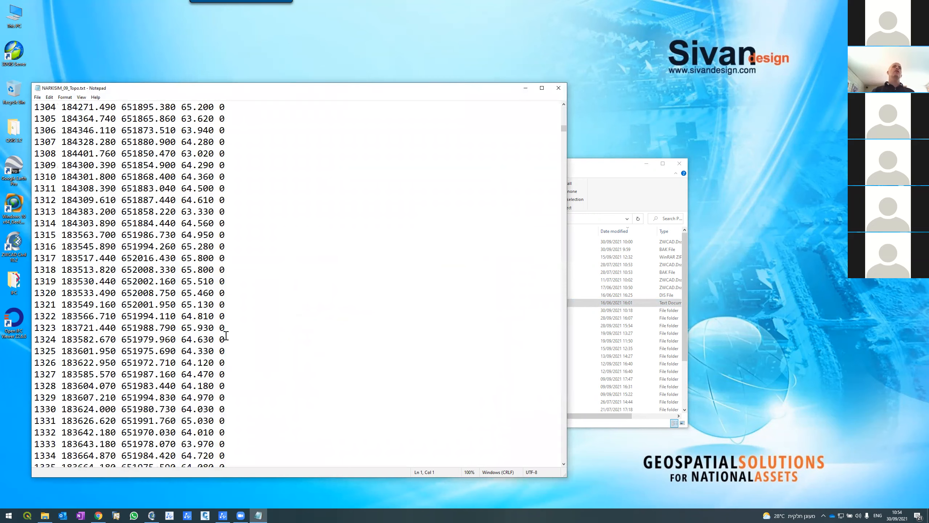
Examine further points in NARKISIM_09_Topo.txt and reopen the file from the C:\Projects folder to review it again
drag(564, 130, 563, 224)
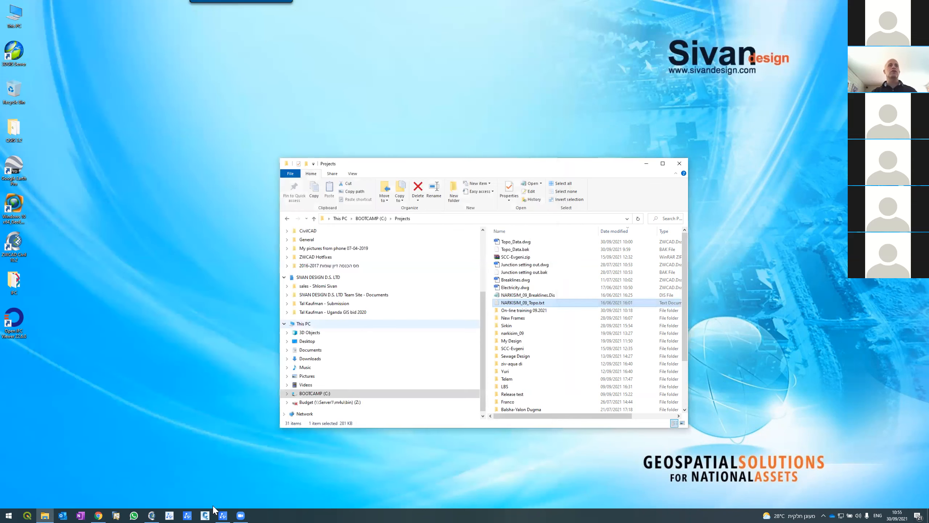
click(240, 514)
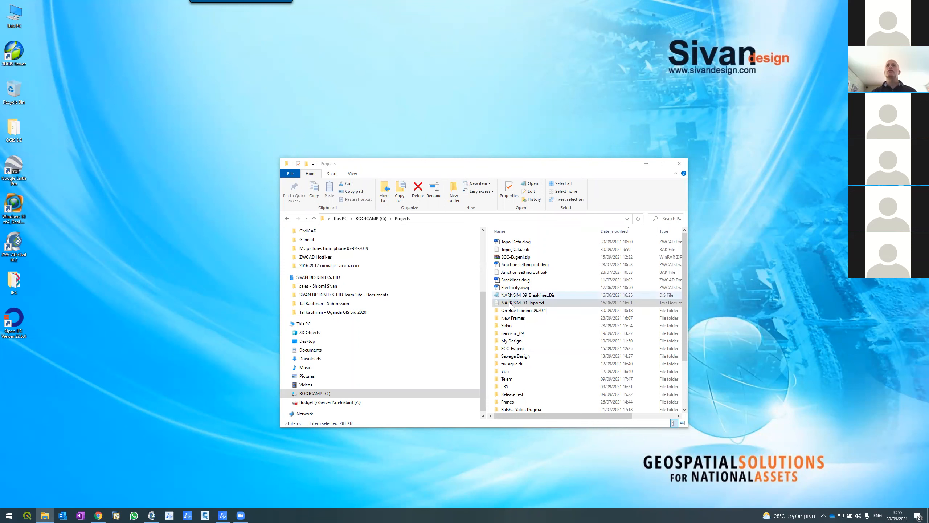
mouse_move(517, 310)
mouse_down()
mouse_move(580, 373)
mouse_move(528, 309)
mouse_up()
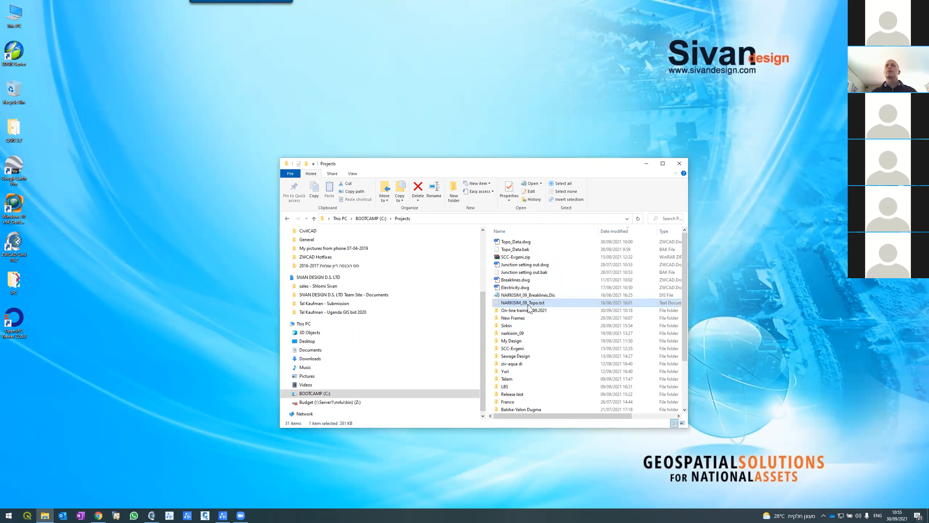
double_click(528, 305)
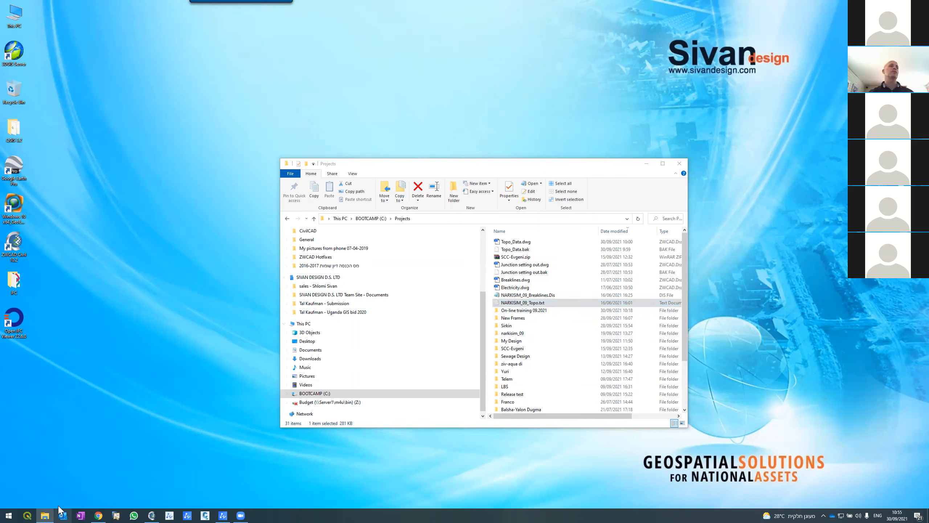
Switch to ZWCAD Civil and start a new project, saving the changes to the Lesson a-1 project
click(148, 510)
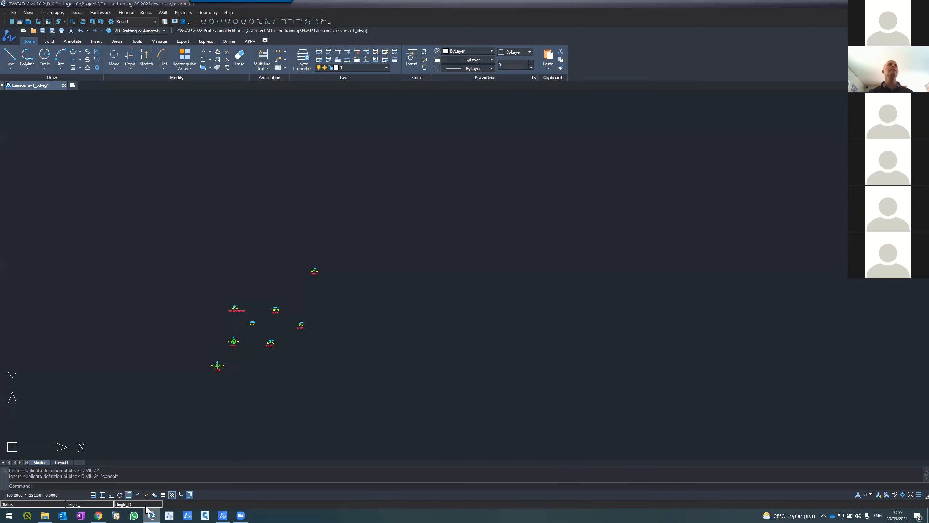
click(16, 13)
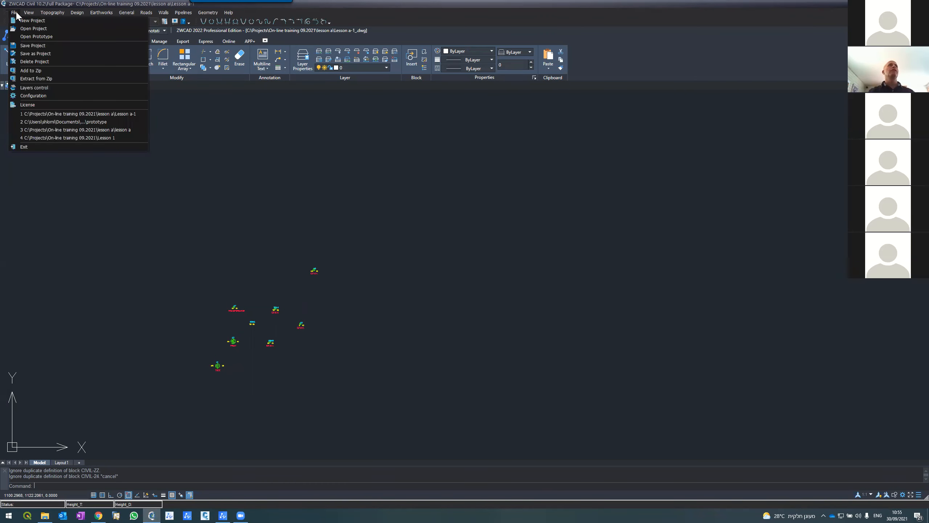
click(19, 20)
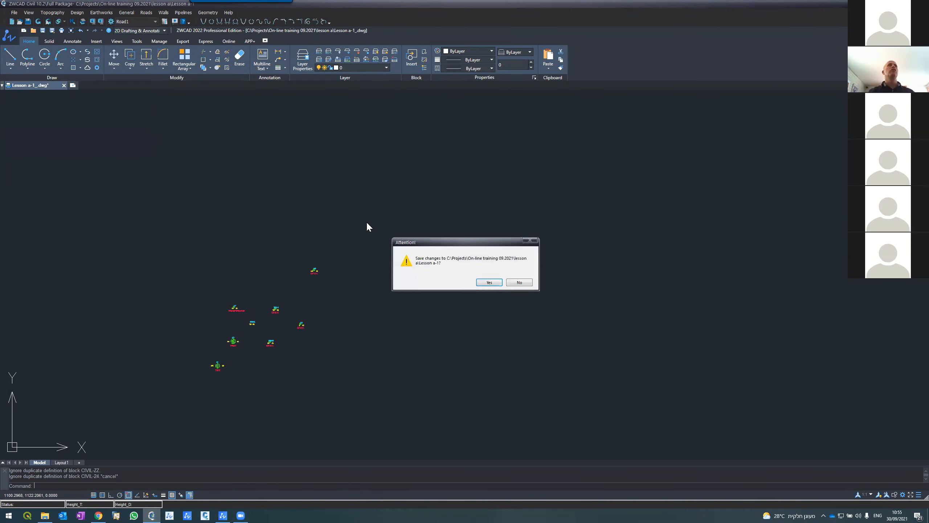
click(489, 282)
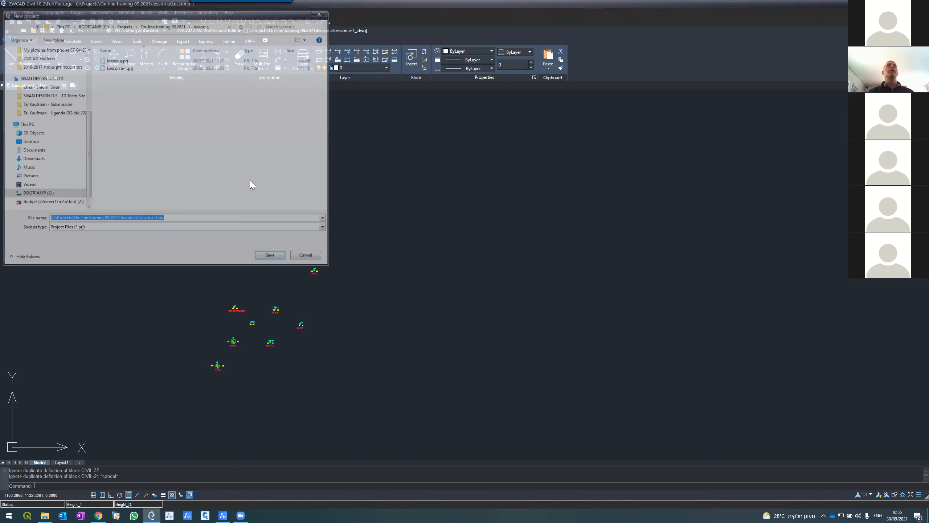
Create a folder named Lesson b inside the On-line training 09.2021 folder for the new project
click(163, 25)
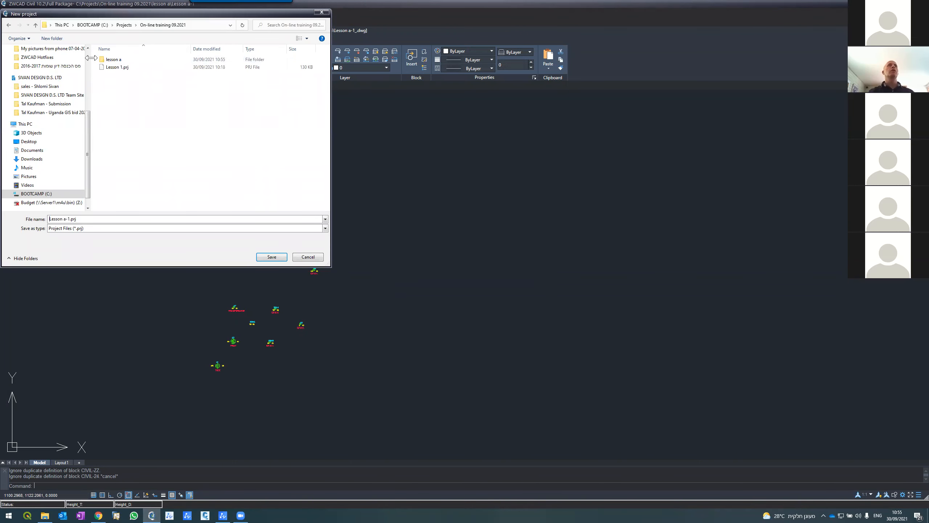
click(51, 38)
text(Lesson b)
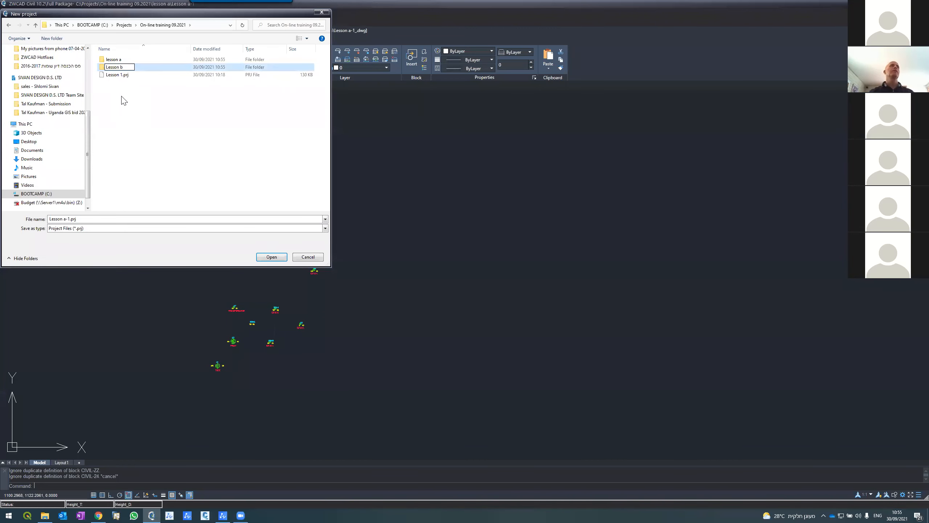
key(Return)
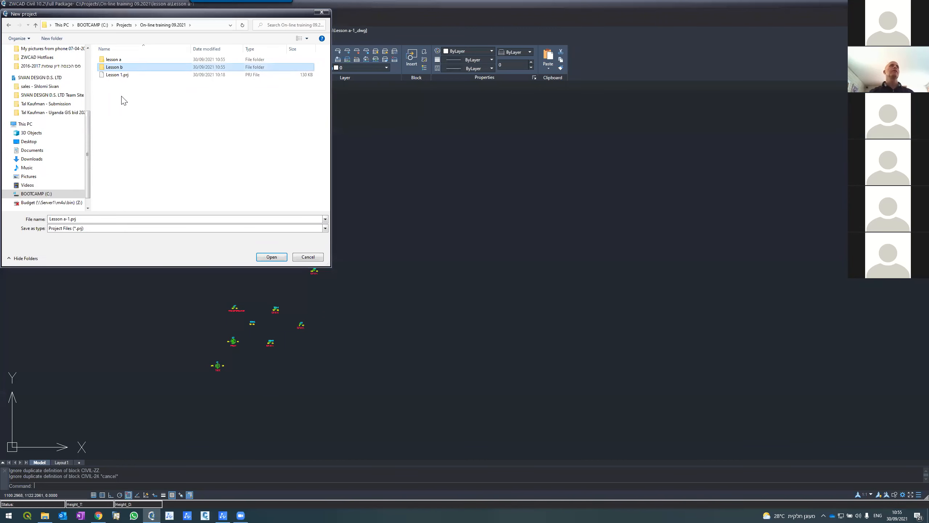
Save the new project as Lesson b inside the Lesson b folder
key(Return)
triple_click(64, 219)
text(L)
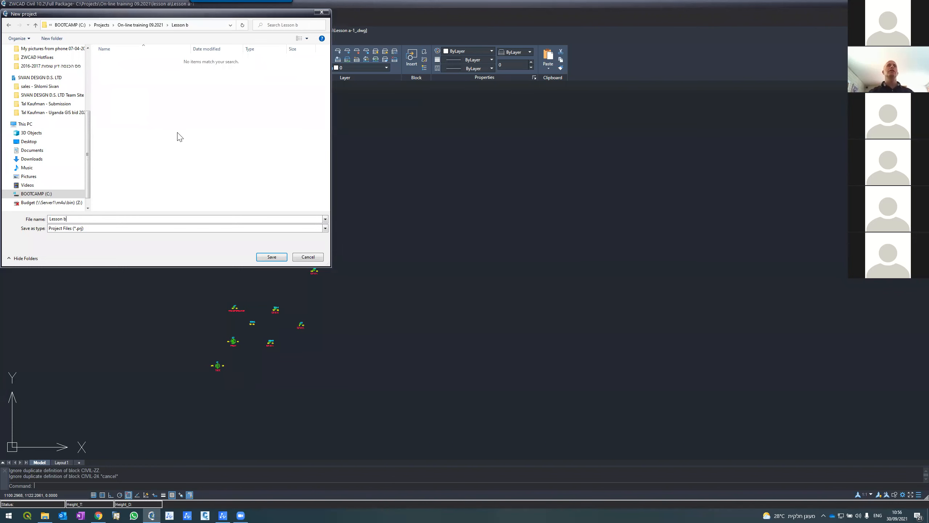
key(Return)
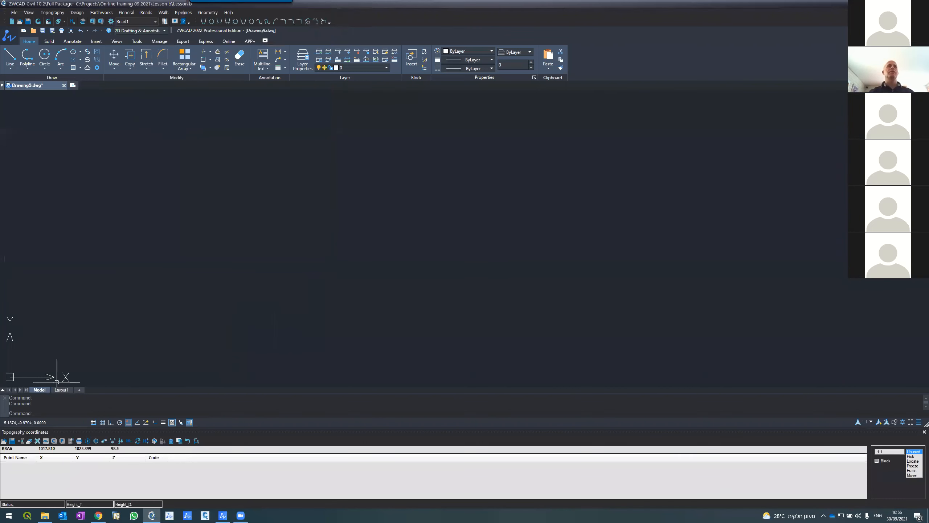
click(11, 468)
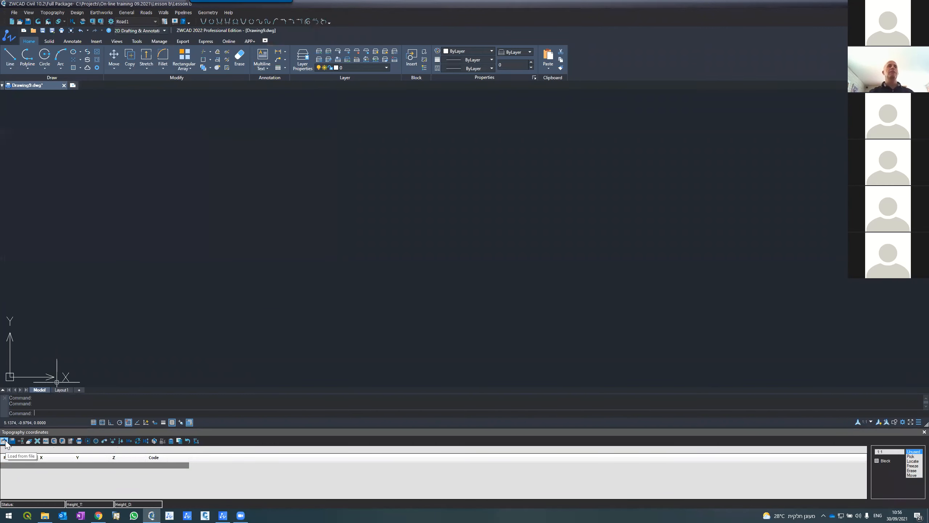
click(5, 441)
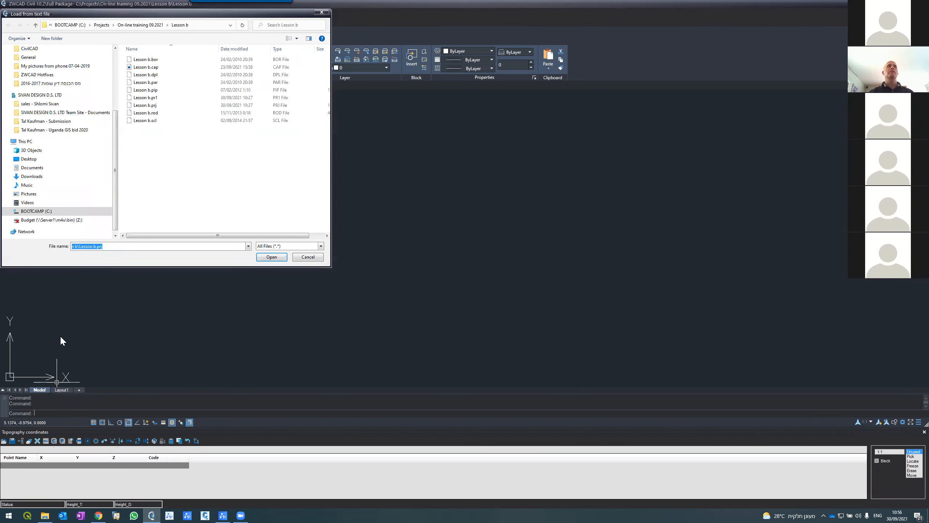
click(101, 25)
scroll(138, 116, down, 3)
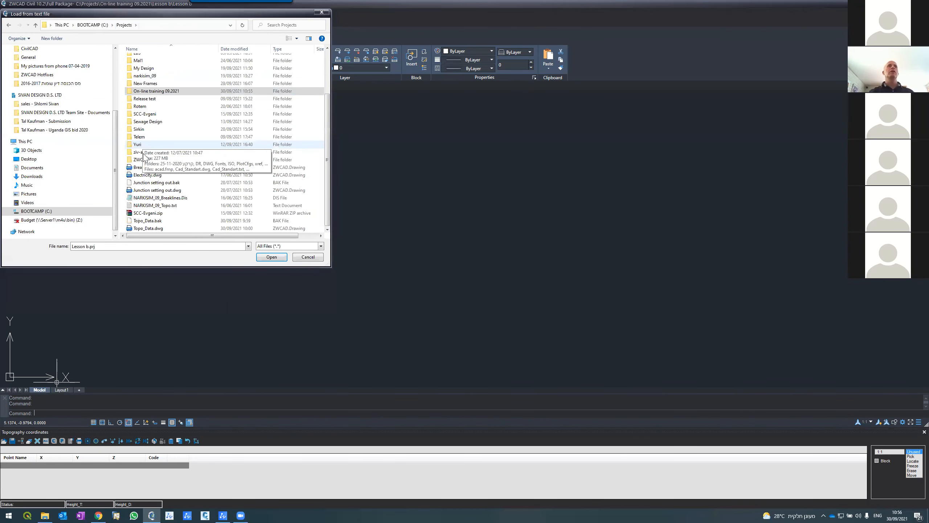
click(306, 257)
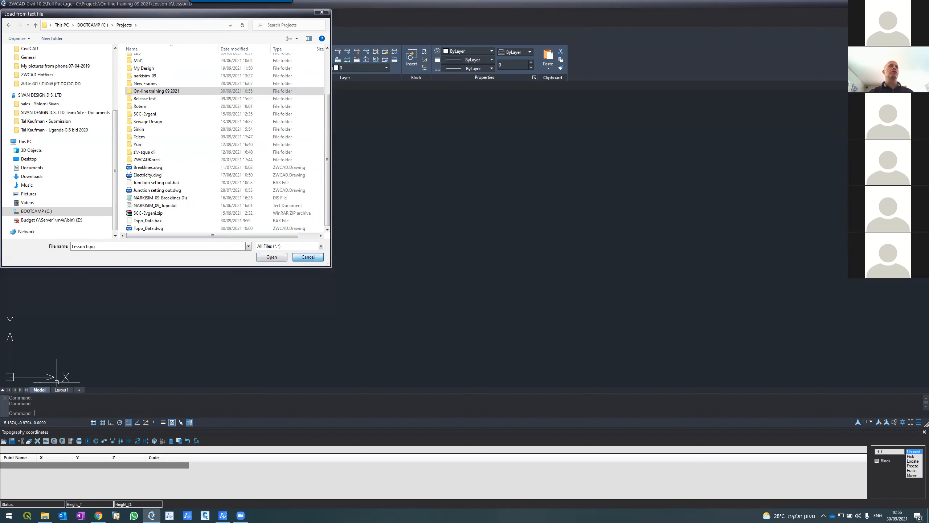
Load the survey points from C:\Projects\NARKISIM_09_Topo.txt into the topography coordinates table
click(4, 442)
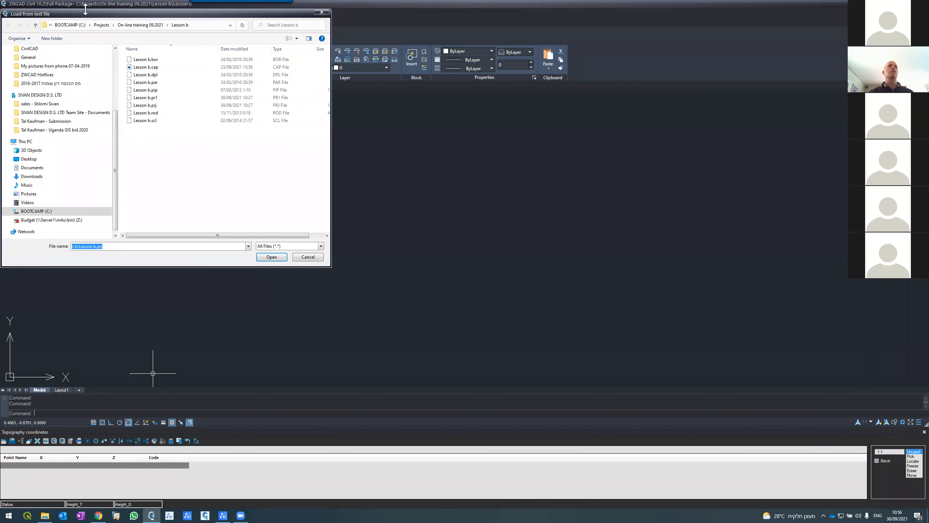
click(101, 25)
scroll(157, 182, down, 3)
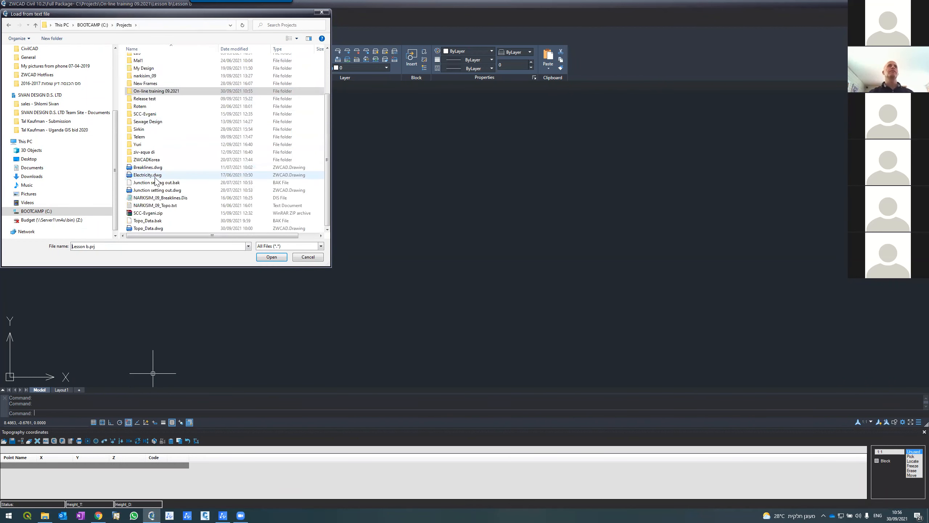
double_click(154, 205)
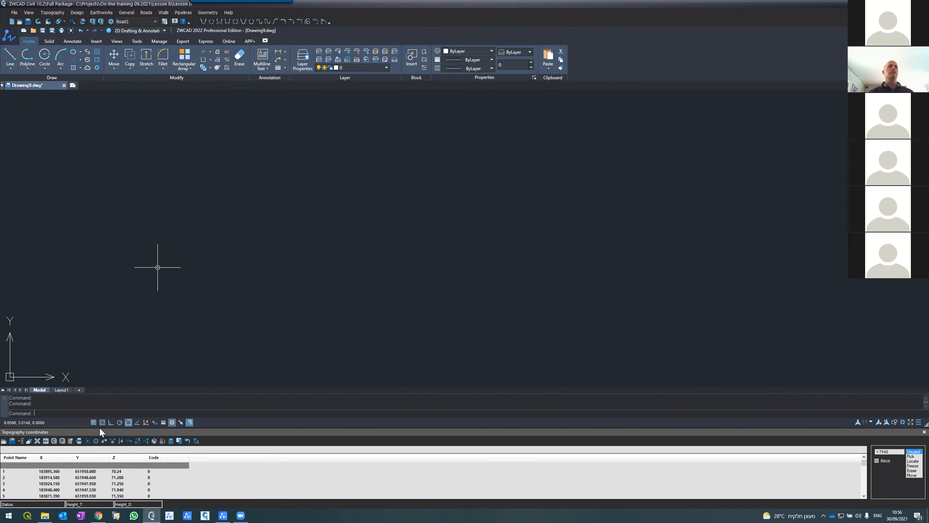
Enlarge the topography coordinates table and review the loaded points' names, X, Y, Z values and codes
drag(98, 427, 118, 281)
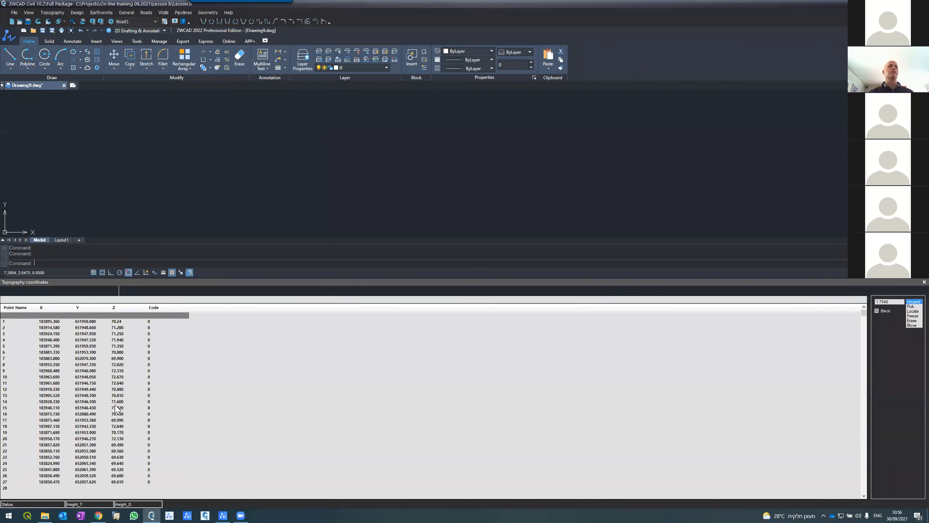
click(79, 477)
click(81, 440)
click(86, 408)
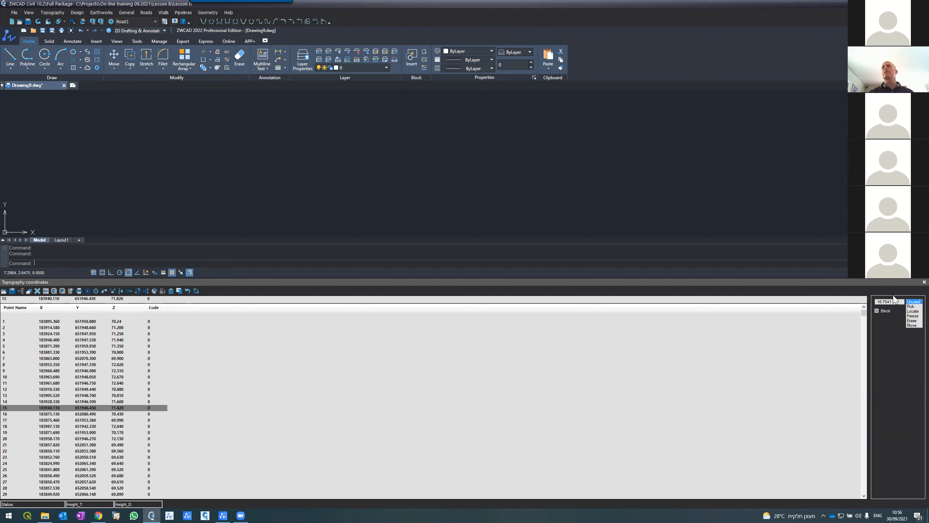
Reduce the height of the topography coordinates table and draw all the loaded survey points in the drawing
drag(420, 276, 419, 351)
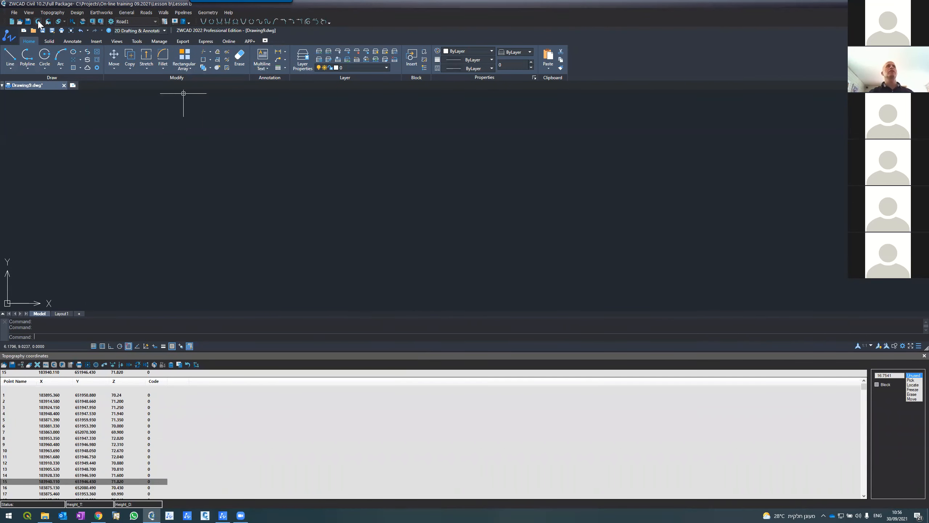
click(39, 21)
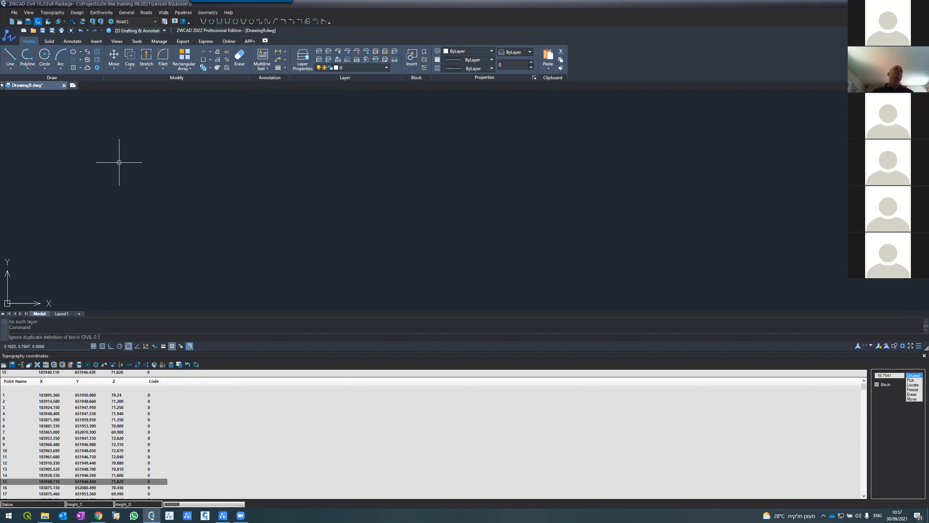
key(Escape)
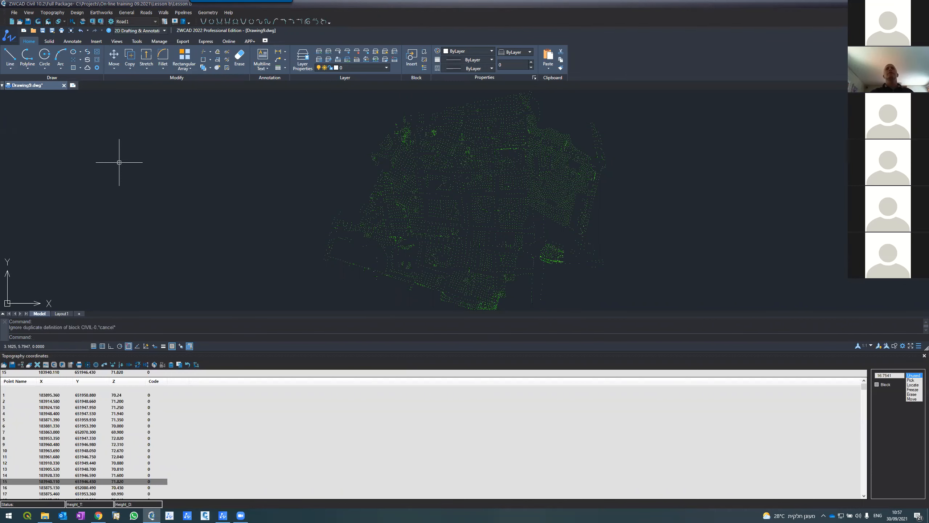
Examine the drawn NARKISIM_09 survey points across the site, both the overall extent and the individual point names and heights
scroll(436, 195, up, 5)
scroll(270, 199, up, 3)
scroll(268, 199, down, 2)
scroll(267, 198, down, 6)
scroll(315, 167, up, 4)
scroll(311, 168, up, 6)
scroll(309, 168, down, 4)
scroll(307, 170, down, 4)
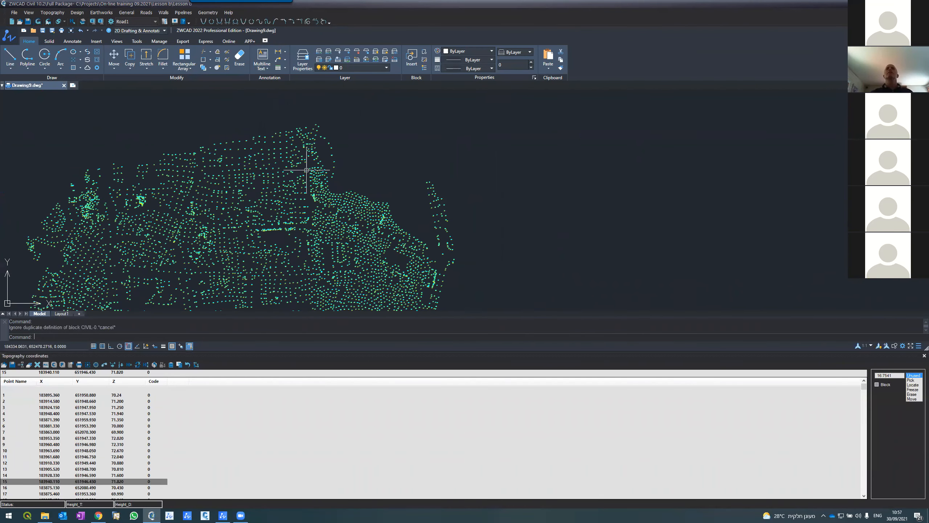
scroll(313, 210, up, 5)
scroll(355, 208, down, 8)
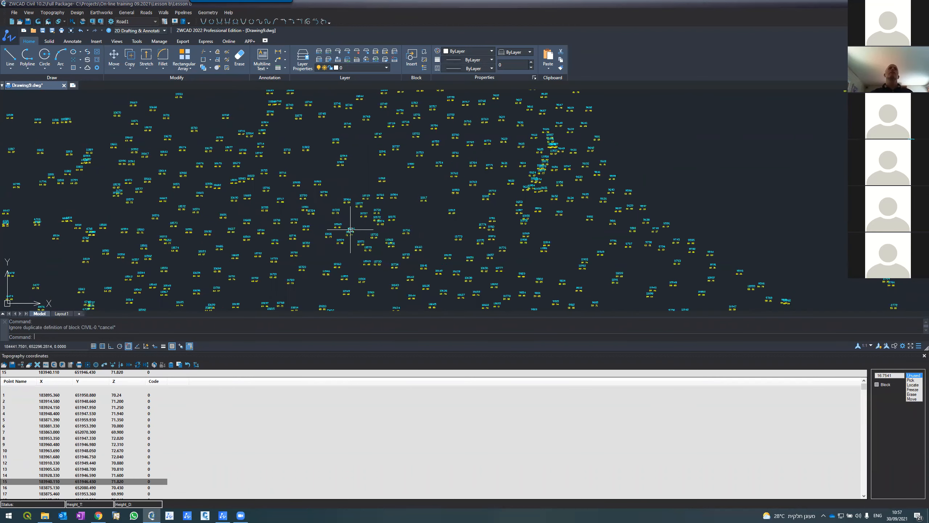
scroll(343, 249, down, 2)
scroll(324, 290, up, 7)
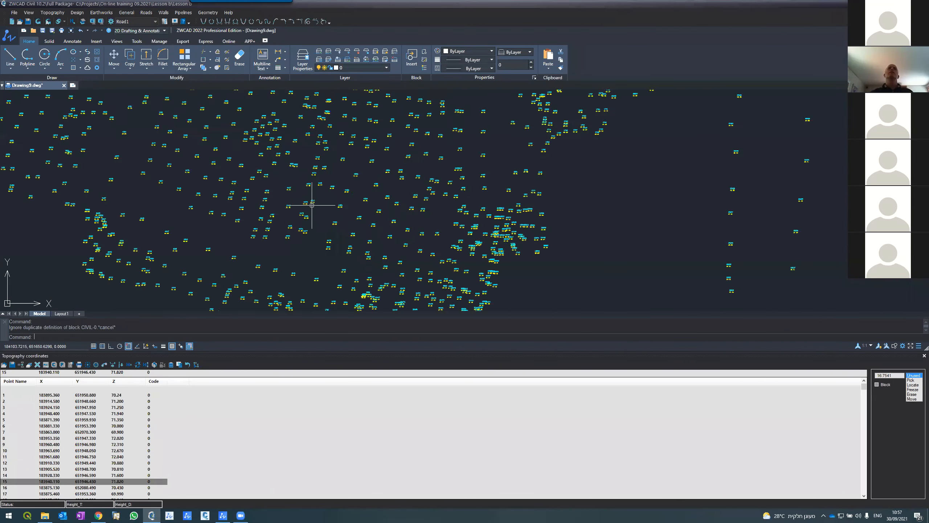
scroll(313, 208, up, 3)
scroll(312, 207, down, 9)
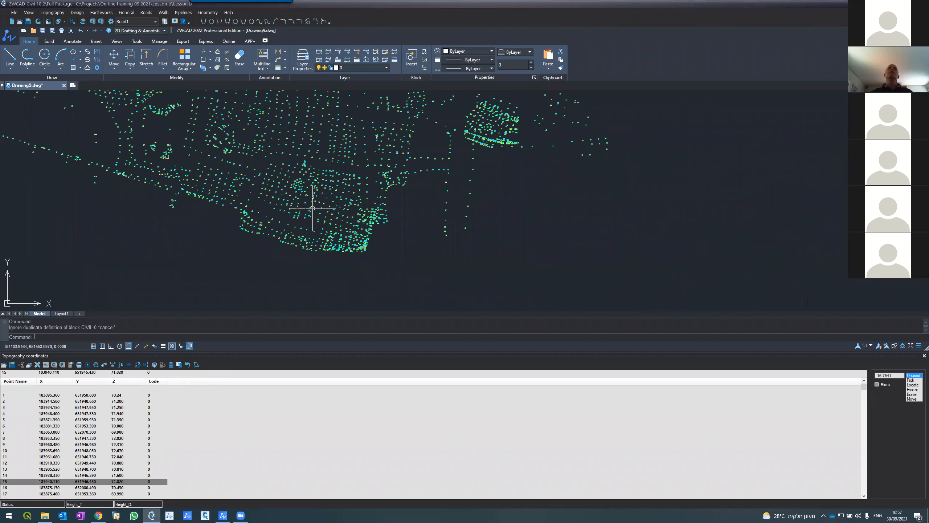
scroll(331, 228, up, 8)
scroll(337, 233, down, 3)
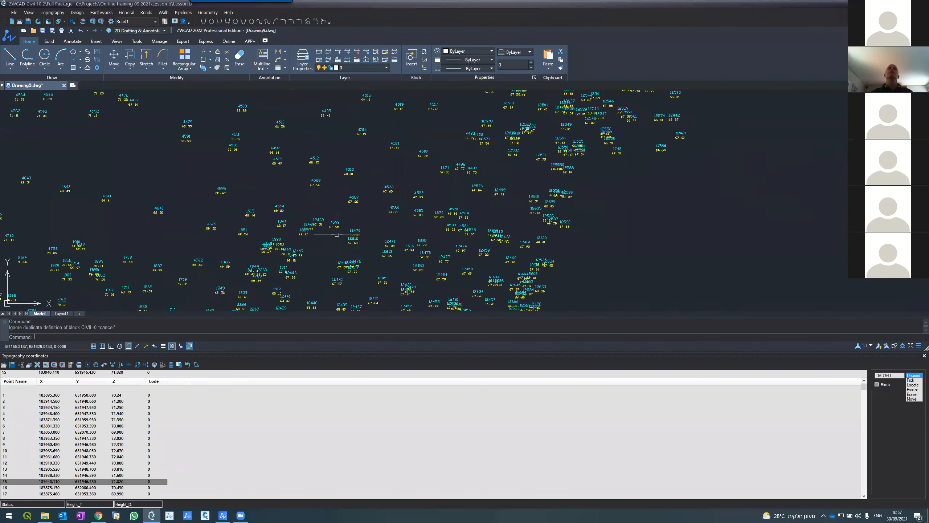
scroll(336, 234, down, 4)
scroll(249, 184, up, 8)
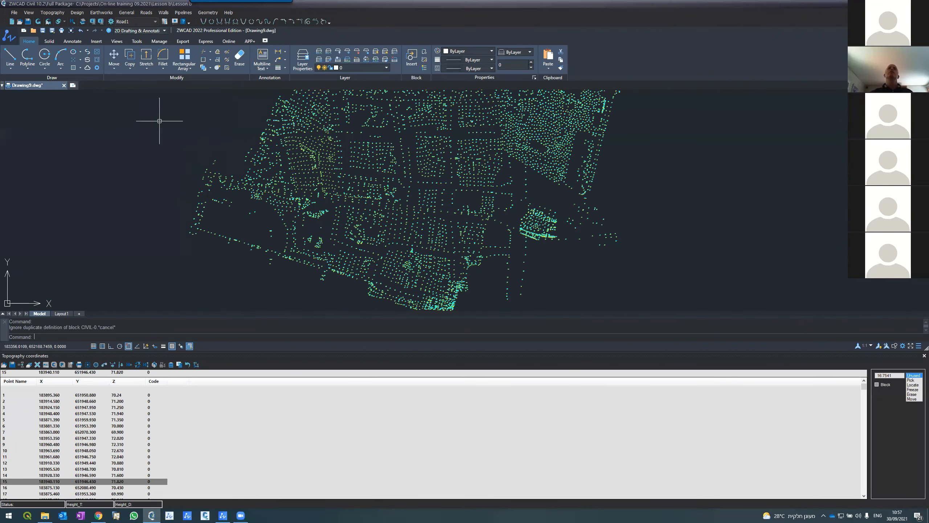
scroll(249, 184, down, 10)
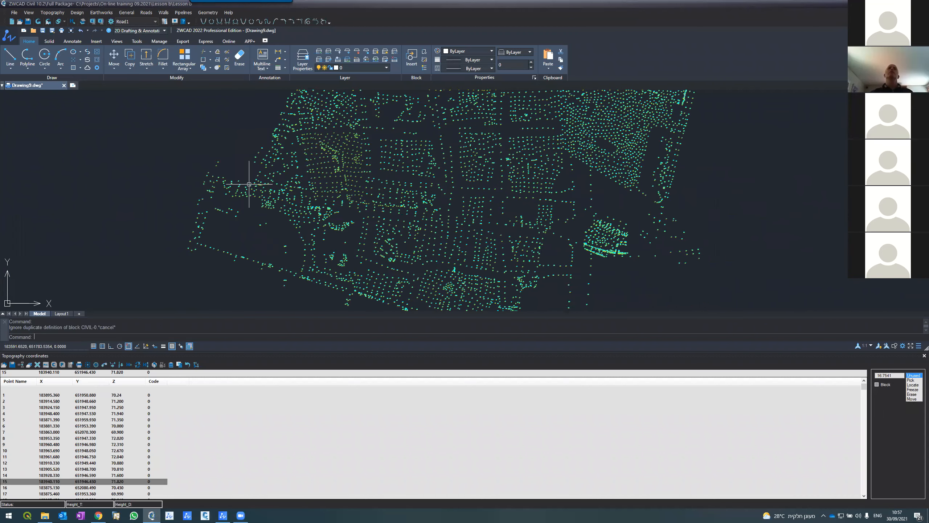
scroll(257, 175, up, 10)
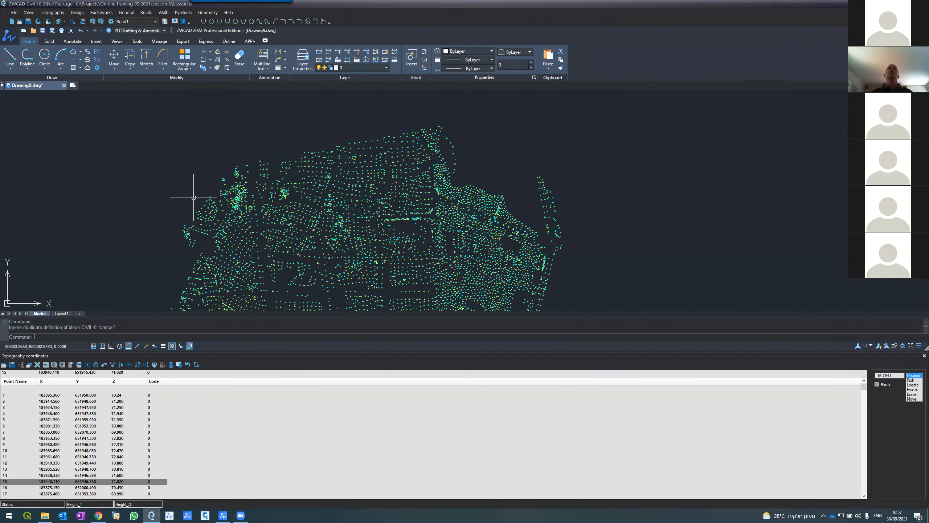
scroll(229, 203, down, 10)
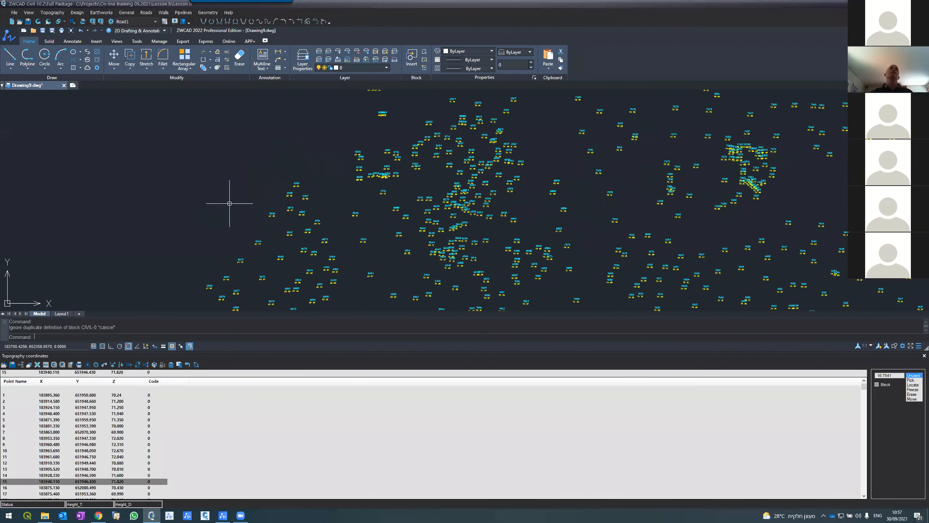
scroll(229, 203, up, 10)
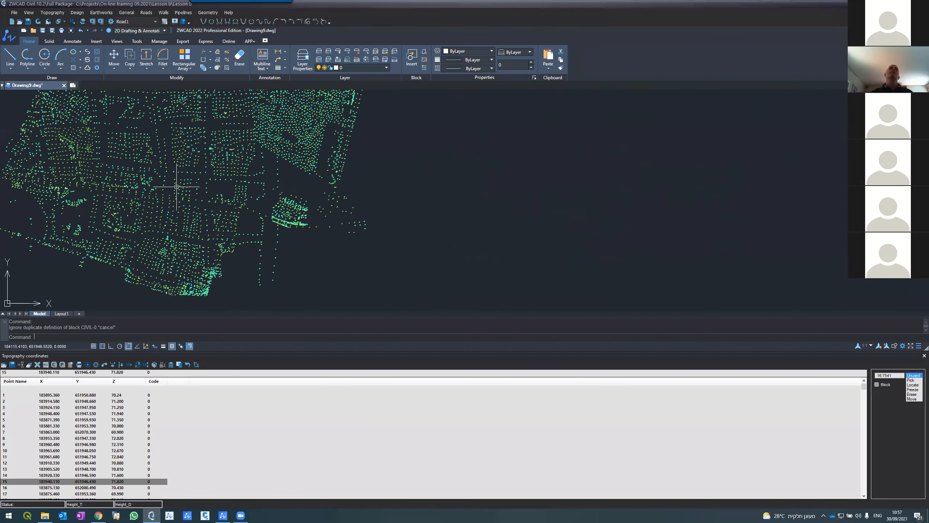
Inspect the density and spread of the drawn survey points at several zoom levels around the site
scroll(177, 186, down, 8)
scroll(197, 249, up, 6)
scroll(73, 249, up, 8)
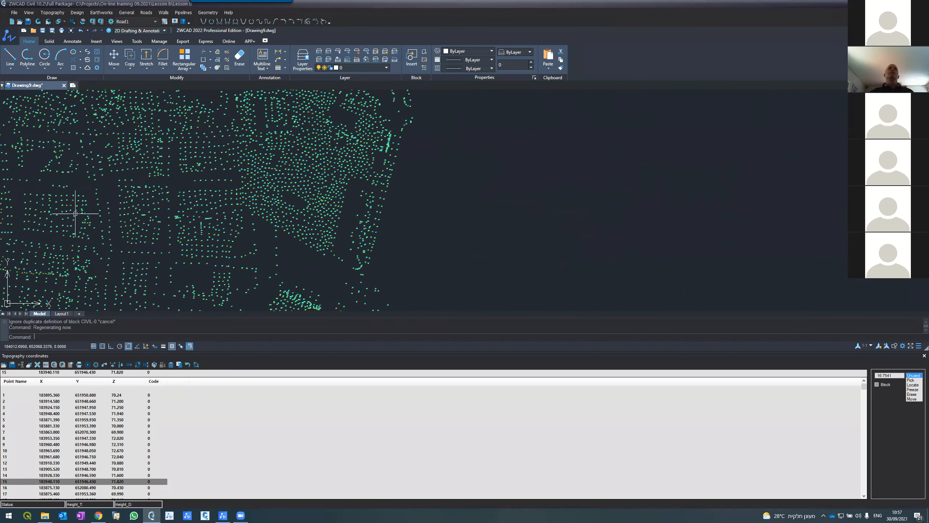
scroll(93, 202, down, 8)
scroll(92, 194, up, 4)
scroll(260, 180, up, 8)
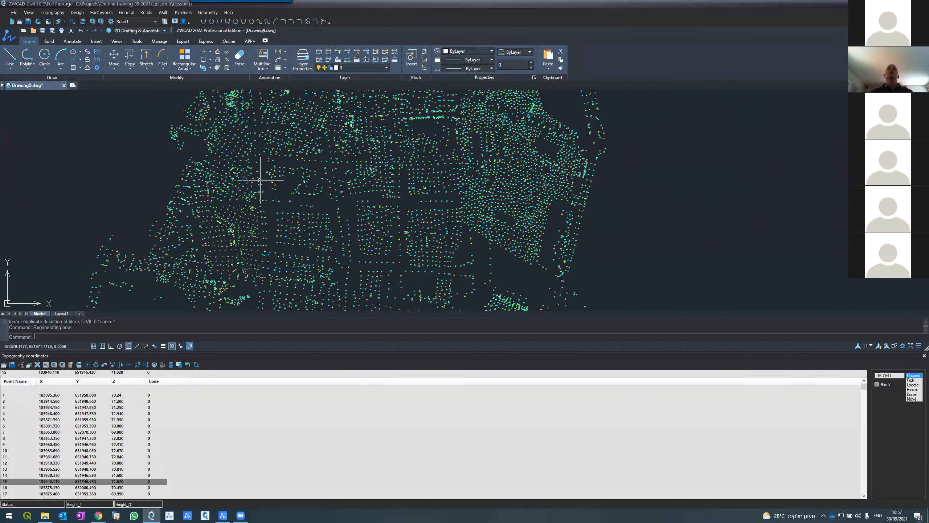
scroll(260, 180, down, 1)
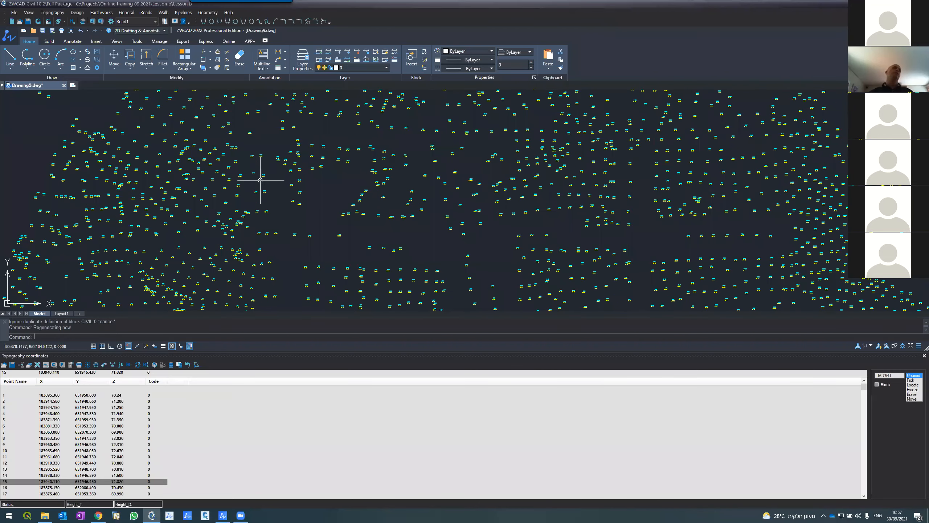
scroll(261, 179, down, 6)
scroll(260, 179, up, 3)
scroll(260, 180, down, 4)
scroll(260, 180, up, 5)
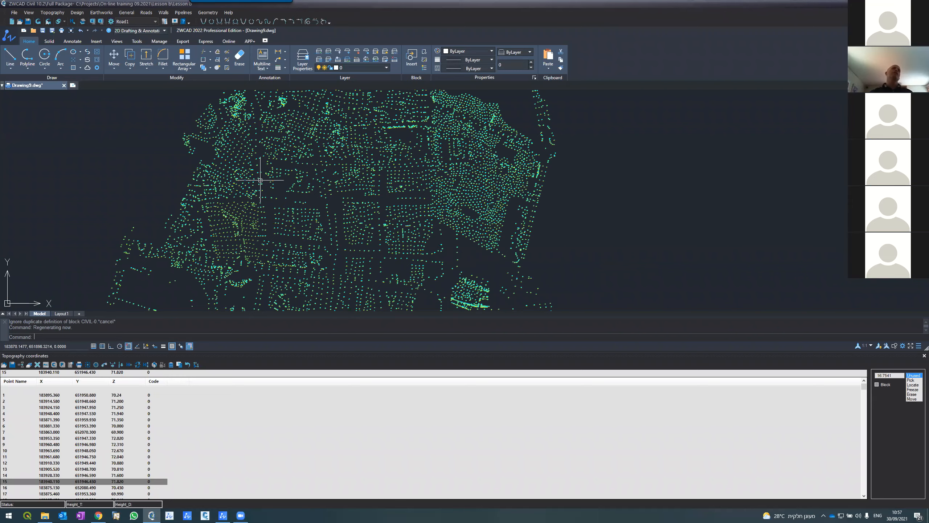
scroll(260, 180, down, 6)
scroll(260, 179, up, 3)
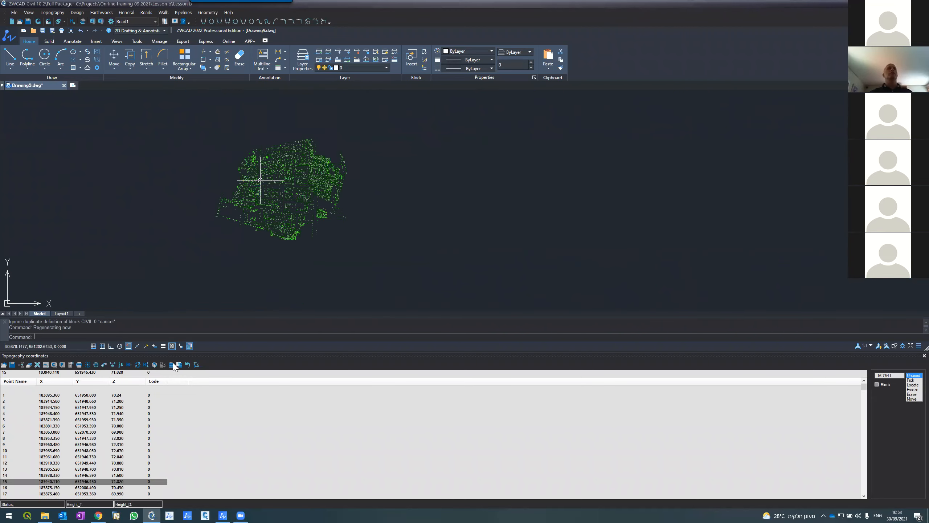
scroll(260, 180, up, 6)
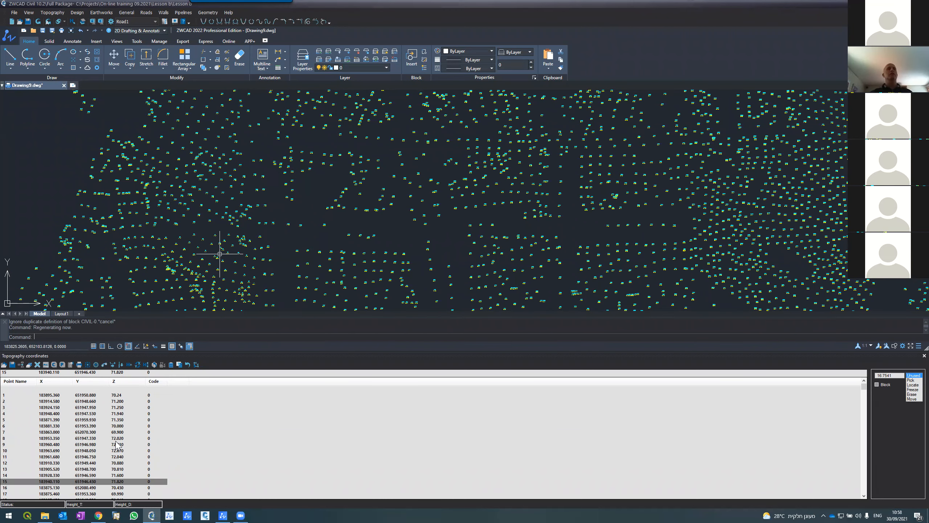
Select point 8 in the coordinates table and locate it in the drawing
click(116, 438)
click(96, 366)
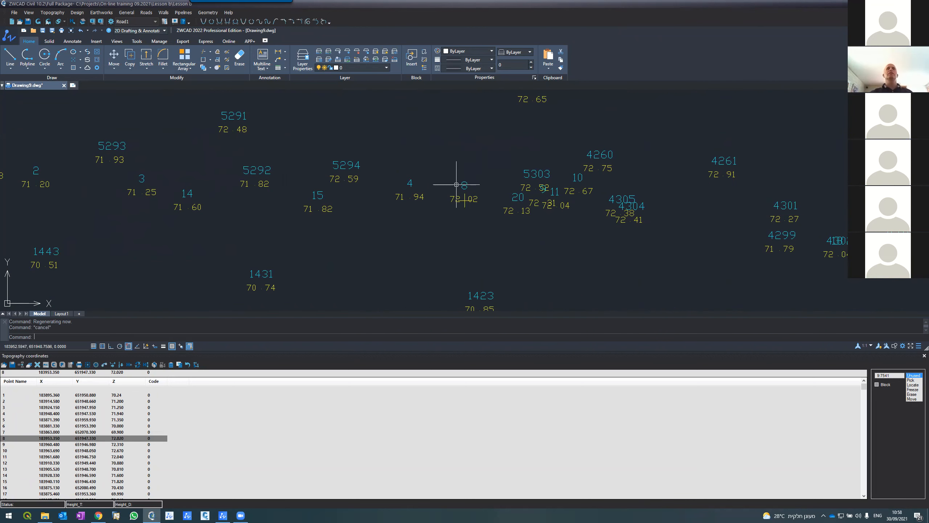
scroll(454, 184, down, 6)
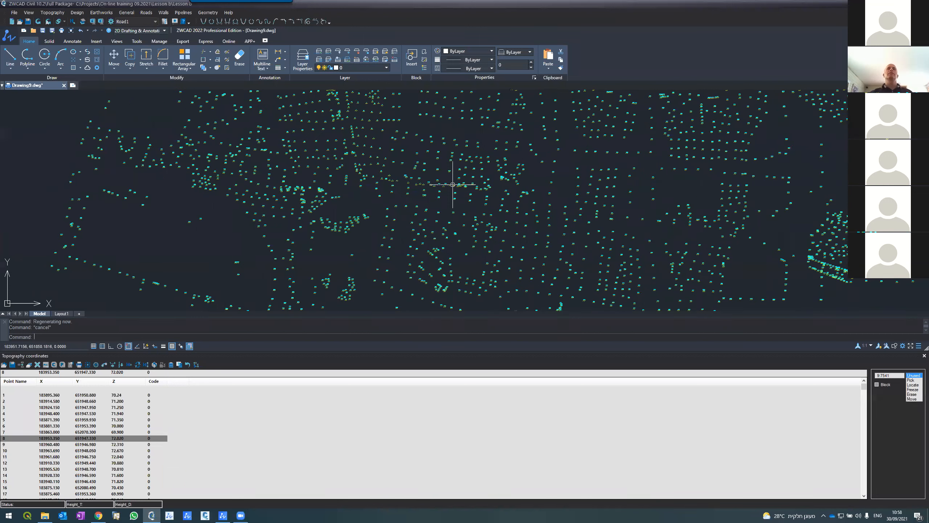
scroll(453, 184, down, 2)
scroll(453, 185, up, 10)
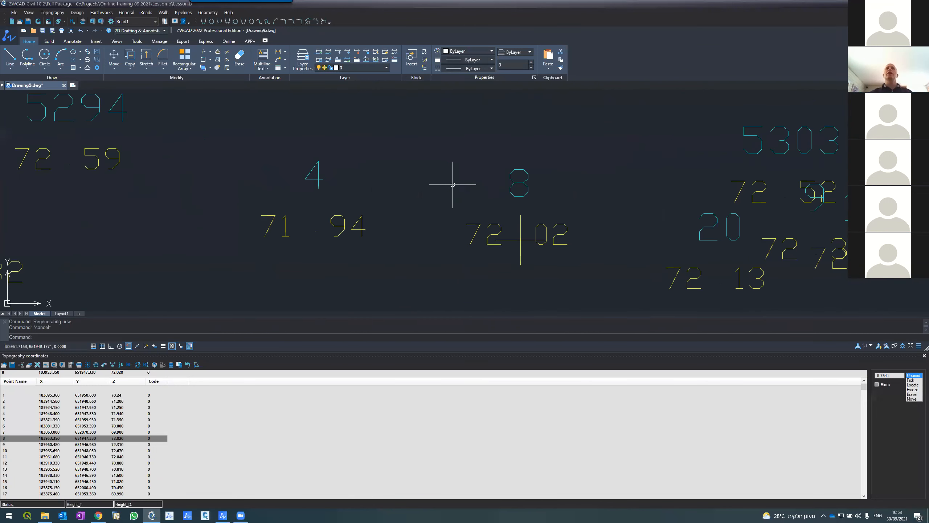
Set the Z value of point 8 to 82.020 and redraw the survey points
scroll(501, 206, up, 2)
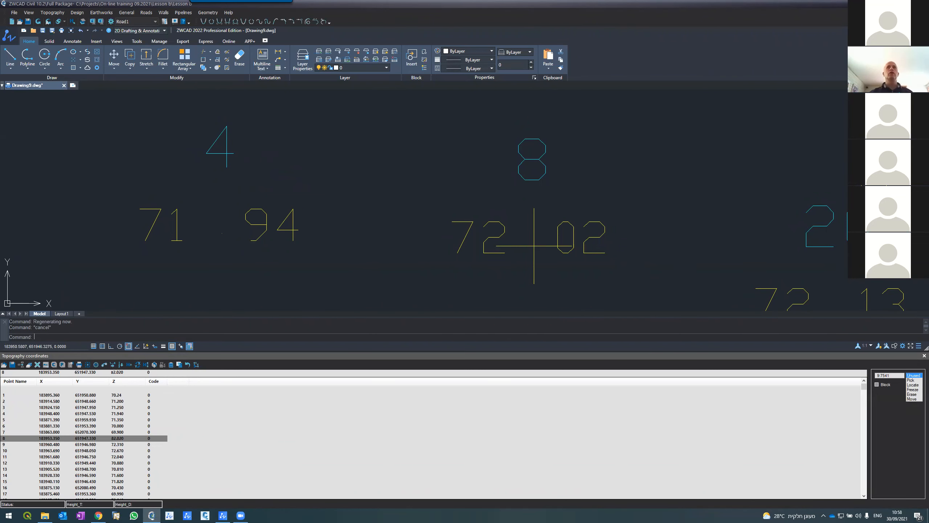
click(38, 21)
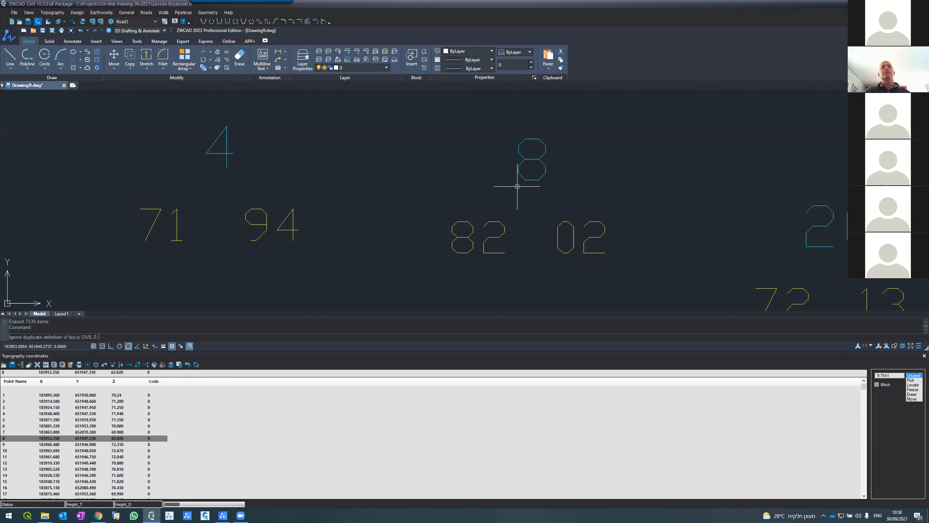
key(Escape)
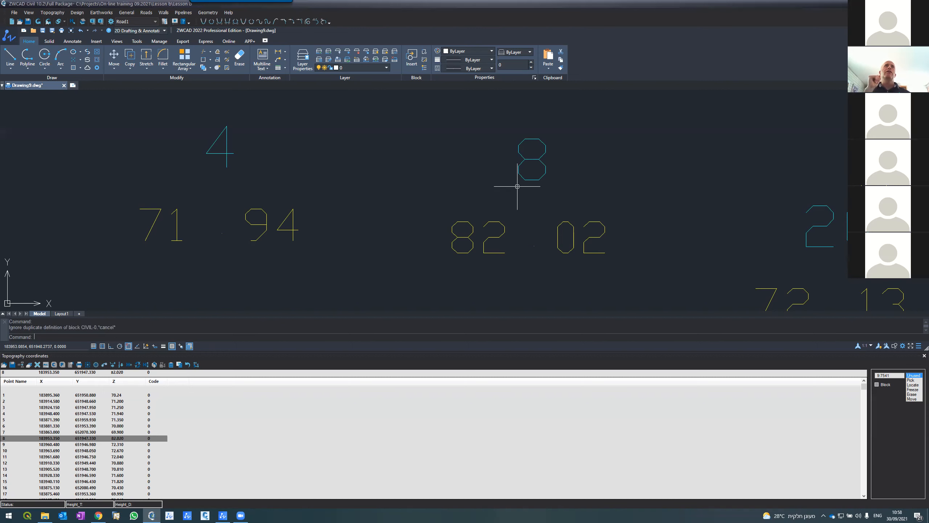
Review the redrawn points around point 8 and across the wider site, including the heights in the coordinates table
scroll(490, 157, down, 10)
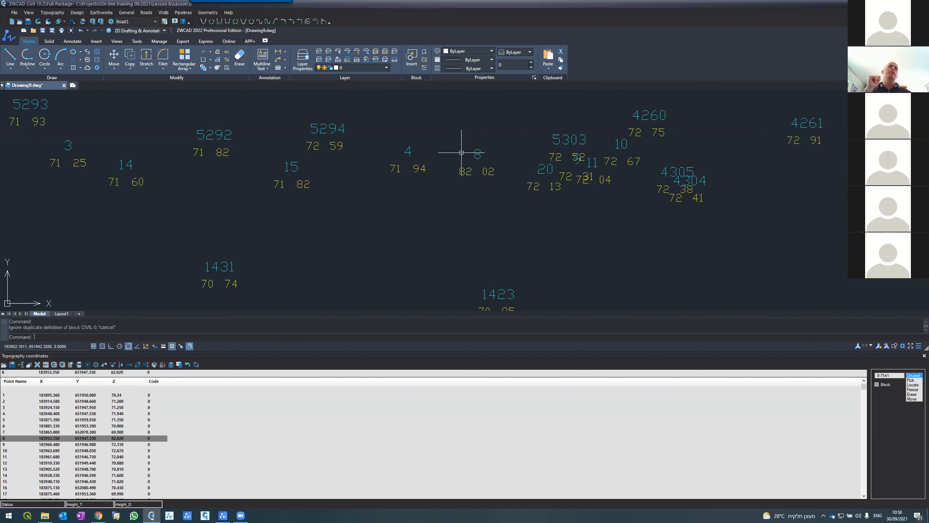
scroll(453, 160, down, 5)
scroll(453, 158, up, 5)
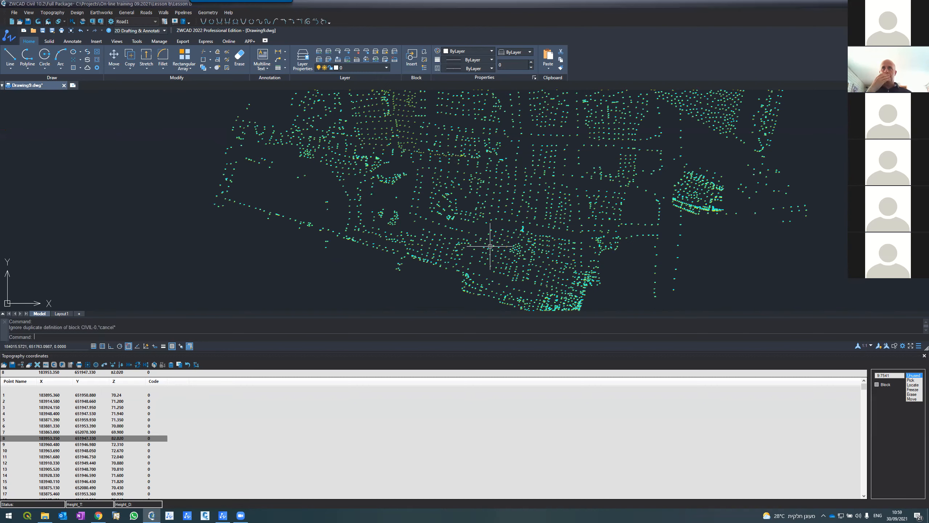
scroll(498, 264, up, 5)
scroll(494, 245, up, 3)
scroll(494, 246, down, 5)
scroll(495, 246, down, 5)
scroll(442, 176, up, 4)
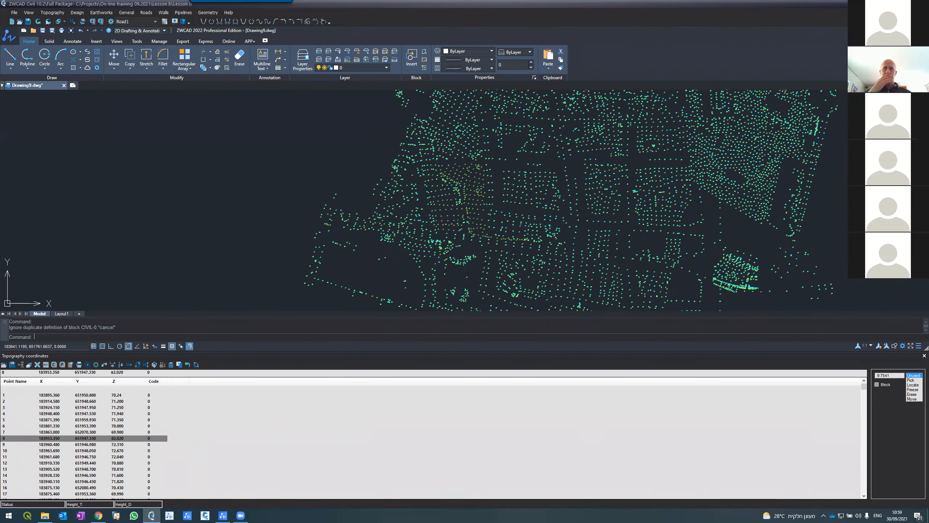
scroll(390, 235, up, 1)
scroll(386, 218, down, 1)
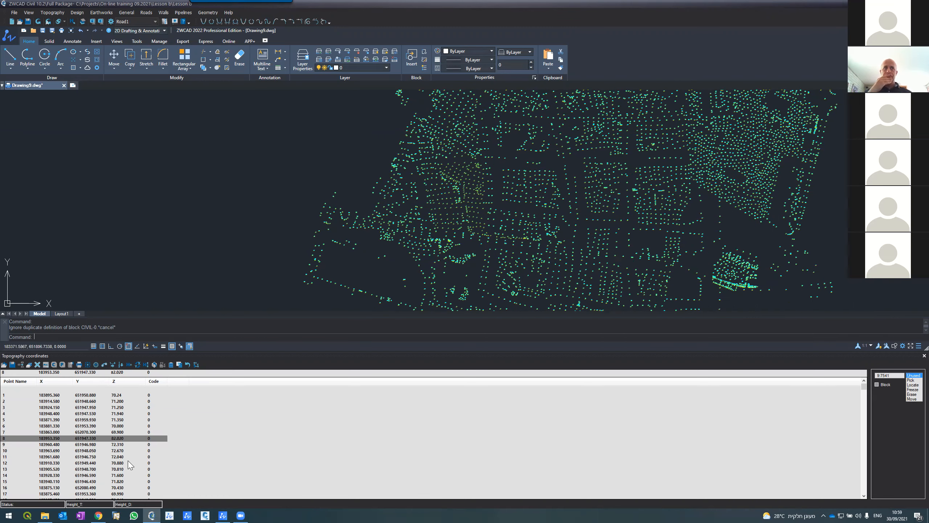
click(119, 450)
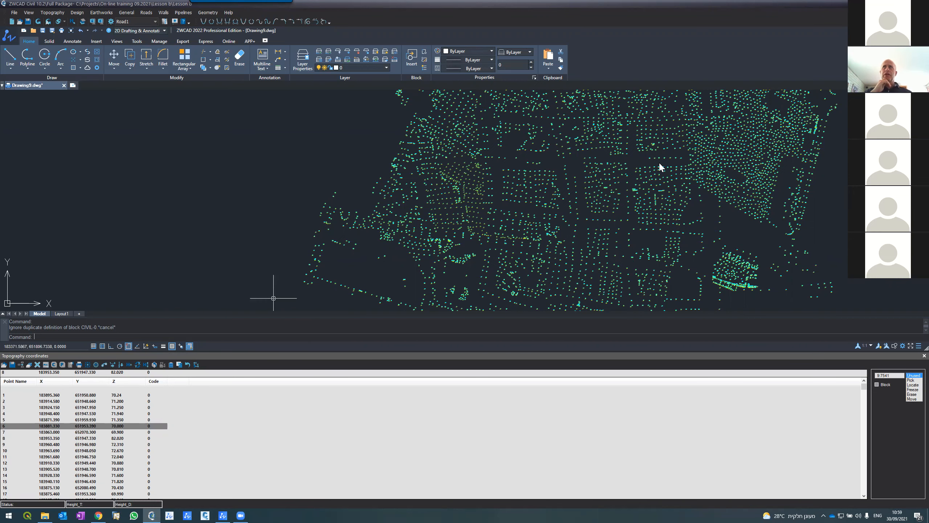
Open NARKISIM_09_Topo.txt from the Projects folder in Notepad, check its column layout and close it
key(alt+Tab)
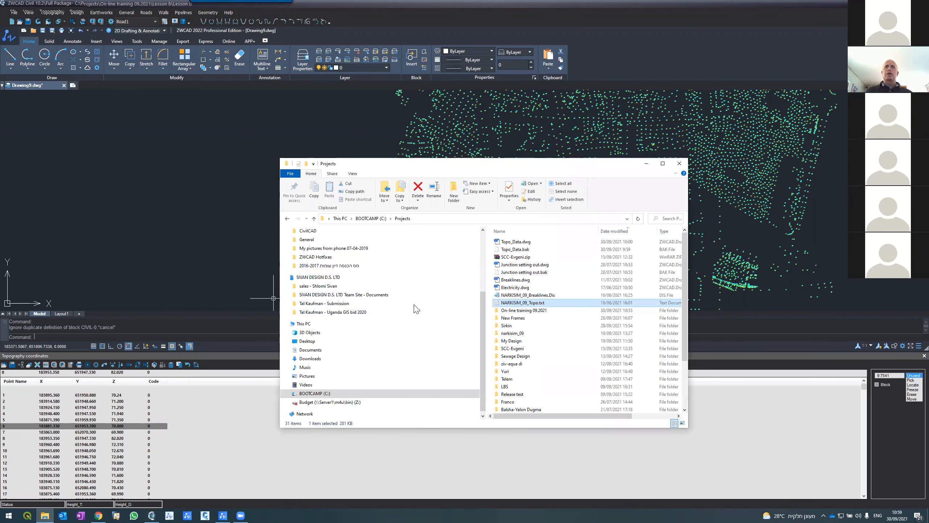
double_click(510, 303)
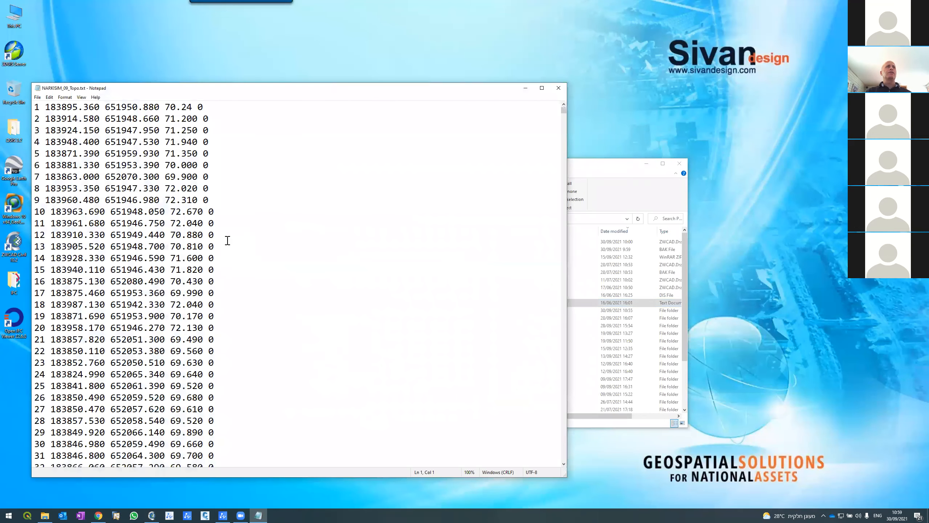
click(559, 88)
Start Excel with a blank workbook and widen columns A to E
click(5, 514)
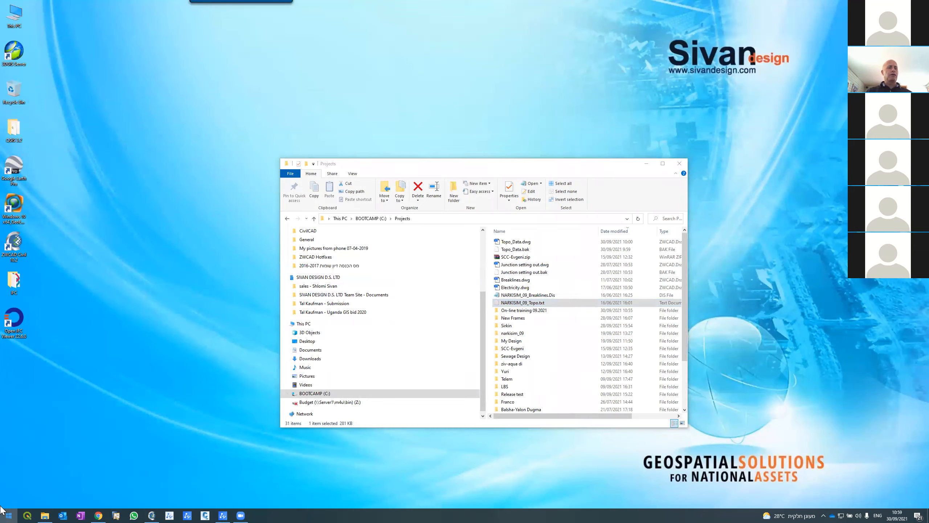
text(excel)
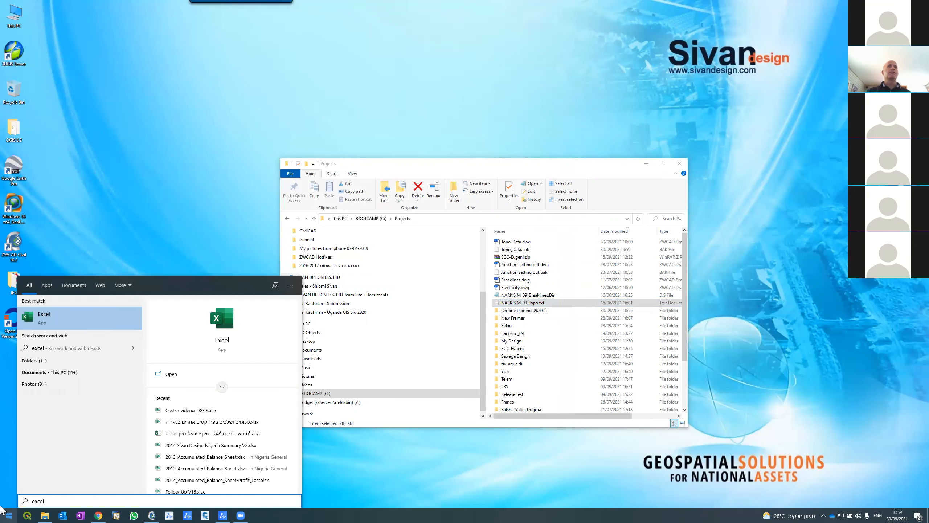
key(Return)
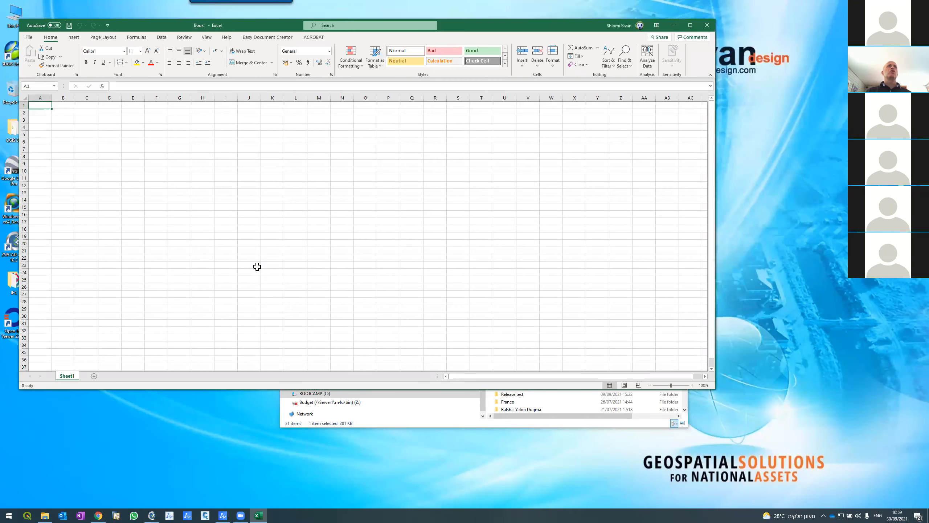
drag(52, 98, 168, 97)
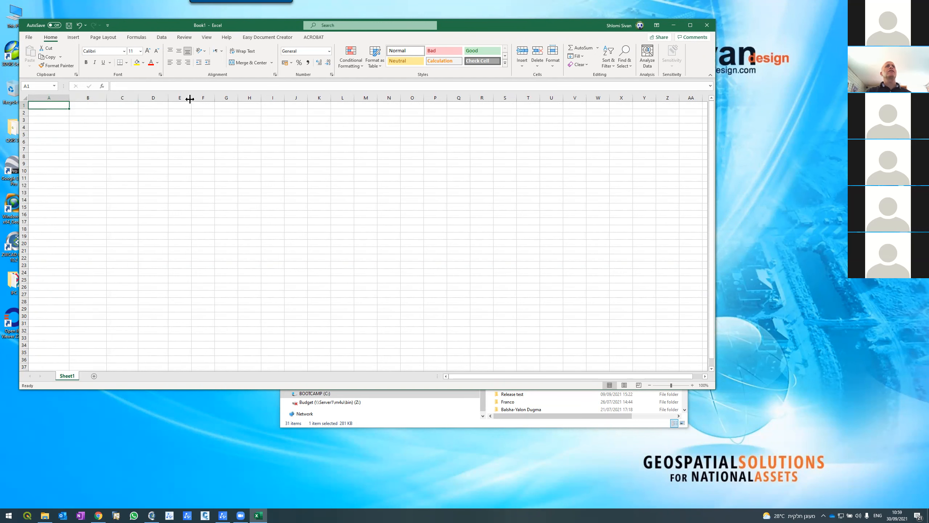
drag(191, 97, 198, 97)
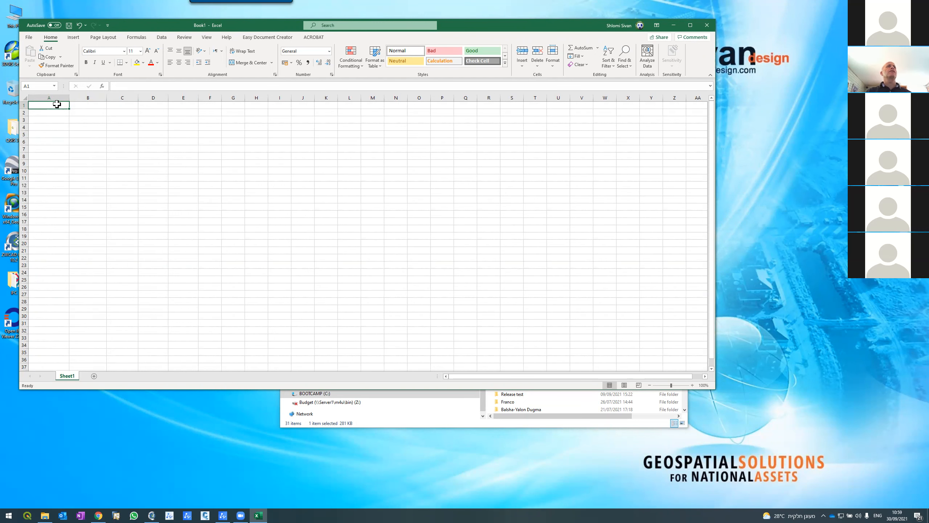
Enter the point names 100, 101, 102 and 103 in cells A1 to A4
text(1)
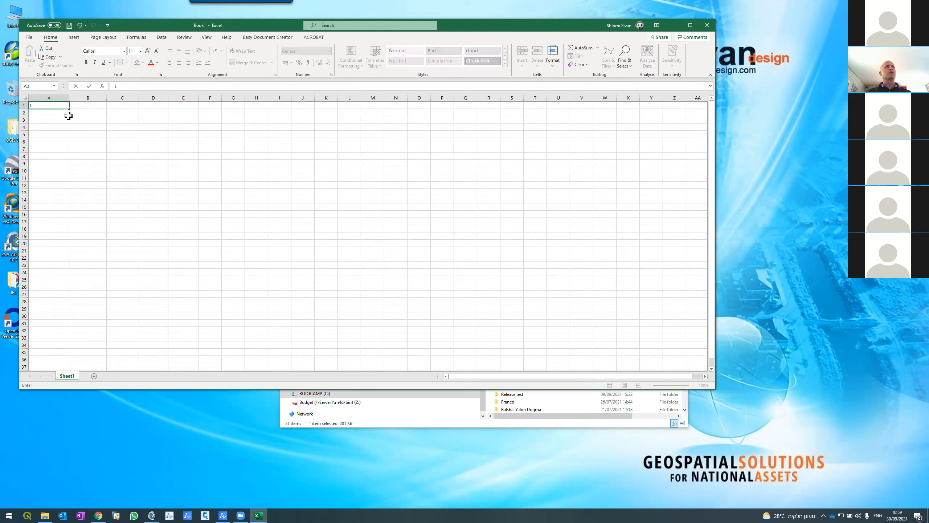
text(00)
key(Return)
text(101)
key(Return)
text(102)
key(Return)
text(103)
key(Return)
Enter the coordinates of point 100 in cells B1 to D1: 5000.55, 5000.32 and 105.45
click(83, 103)
text(5000)
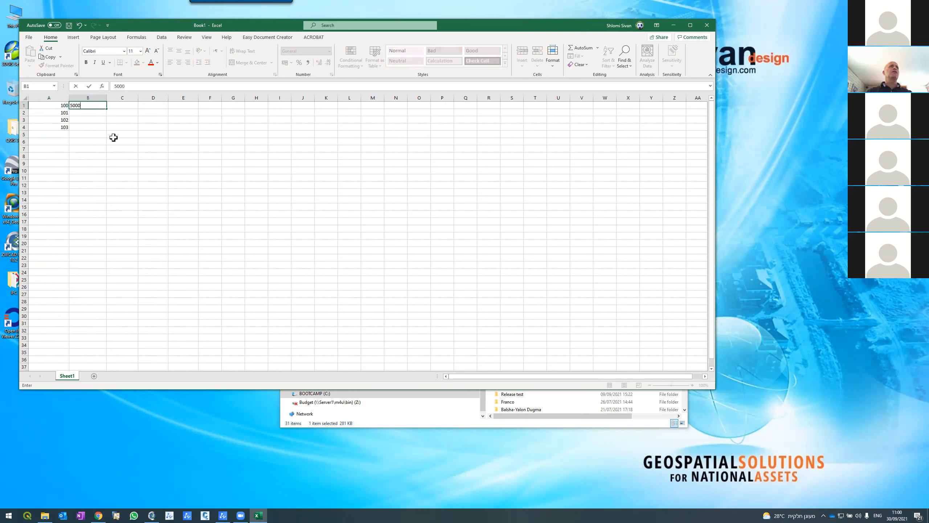
key(Tab)
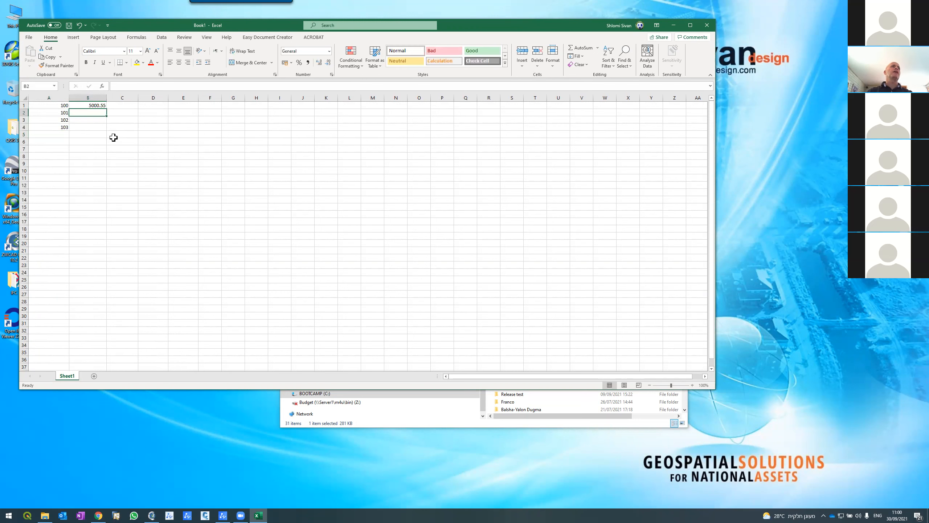
text(5000.32)
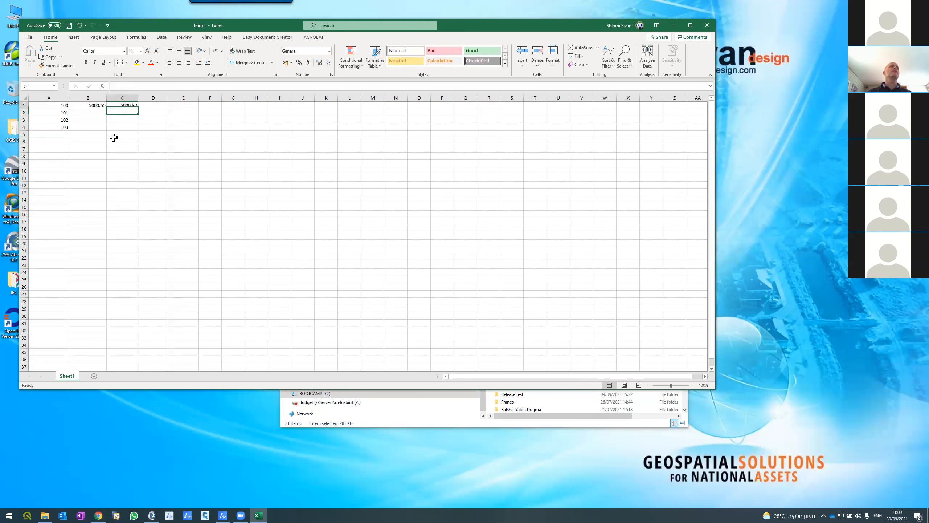
key(Tab)
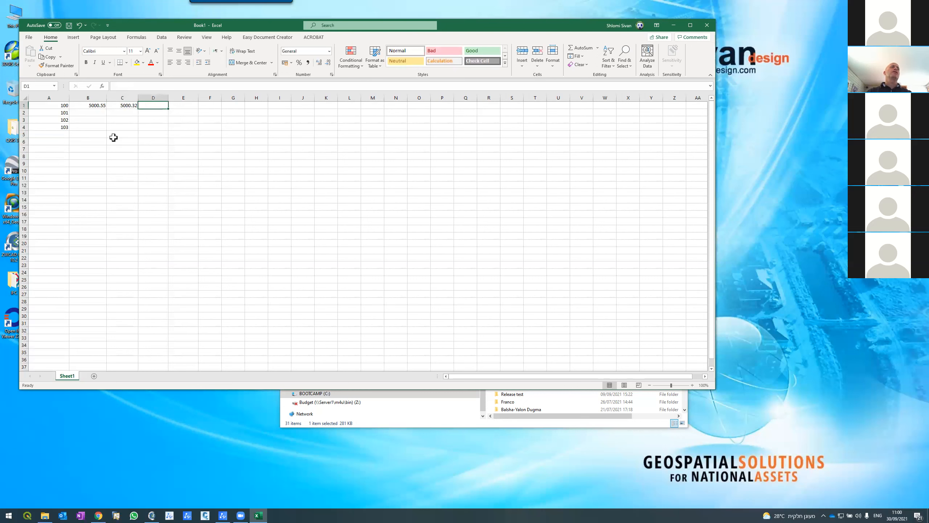
text(105.)
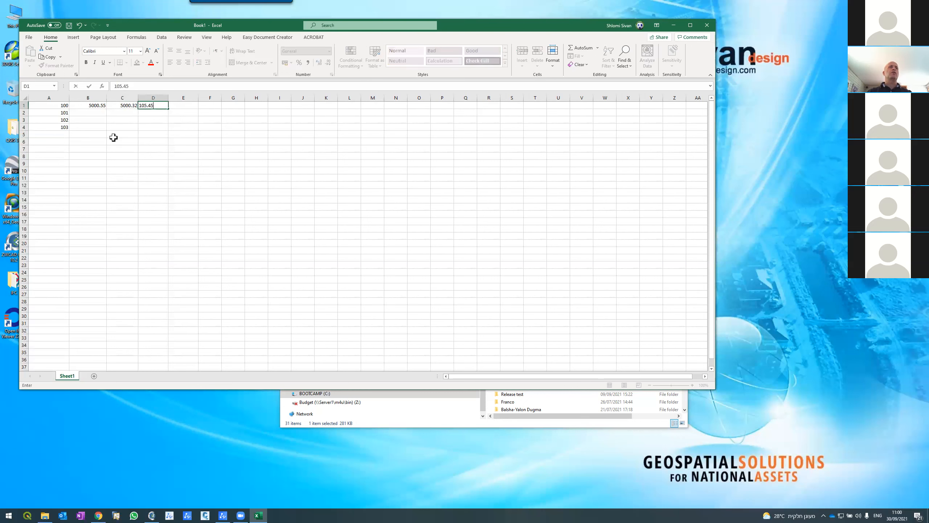
text(45)
key(Return)
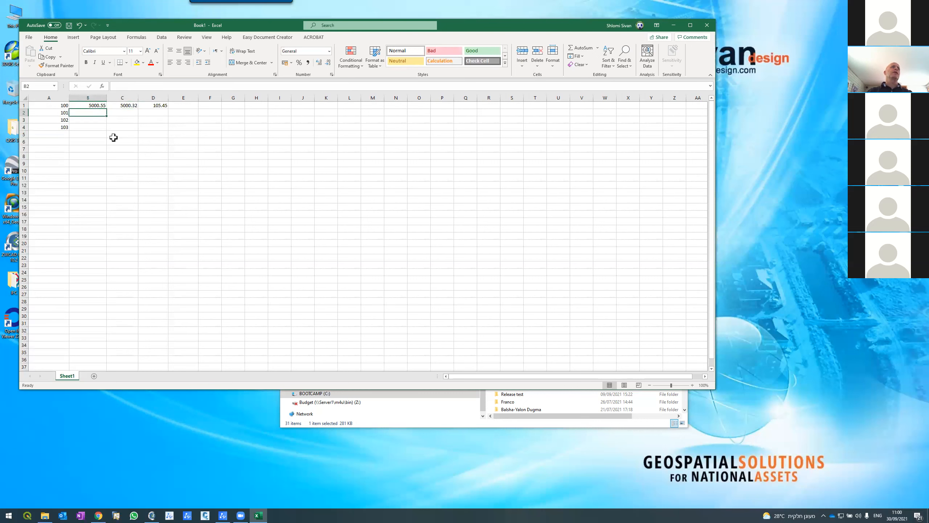
Enter the coordinates of point 101 in cells B2 to D2: 5005, 5010.321 and 106.67
text(5005)
key(Tab)
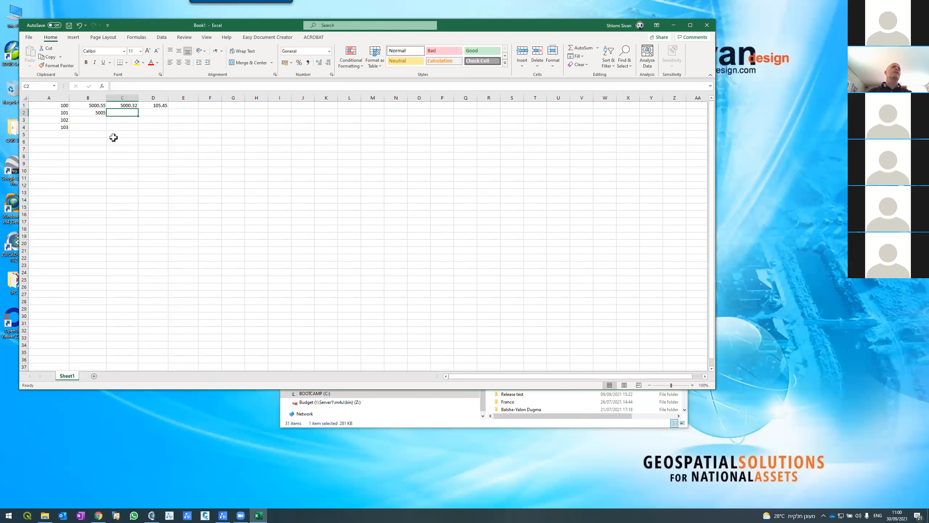
text(5010.321)
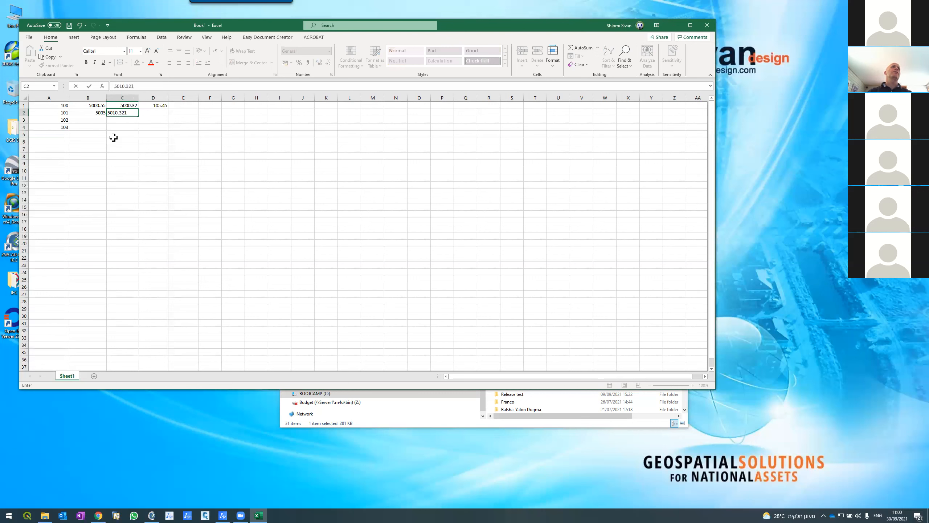
key(Tab)
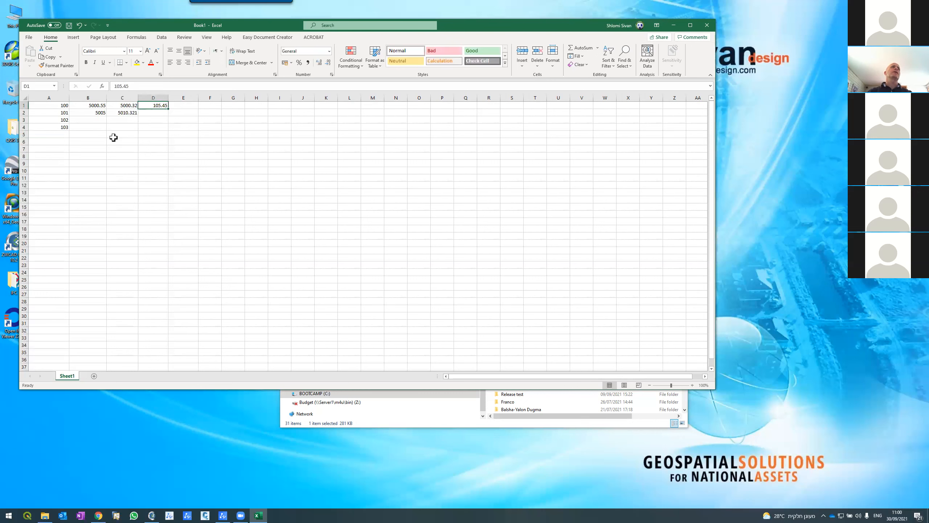
text(106.67)
key(Return)
key(Left)
key(Left)
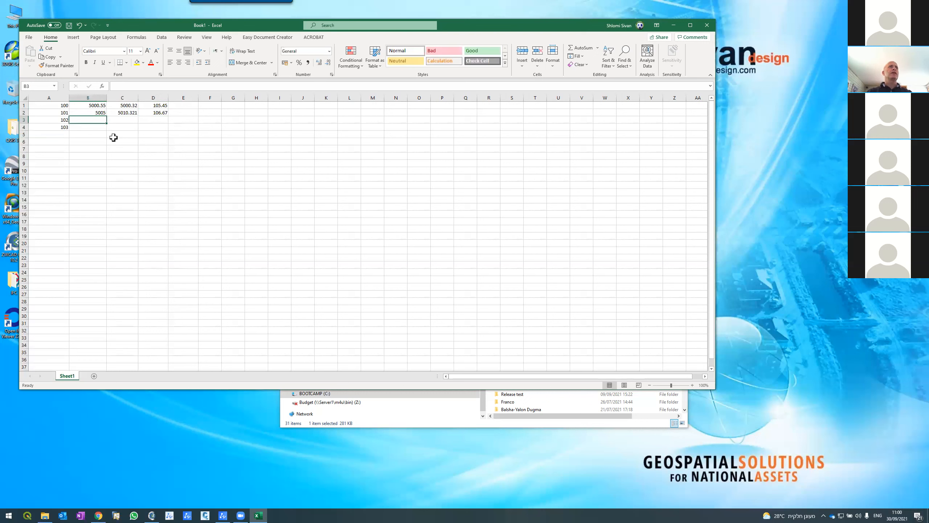
Enter the coordinates of point 102 in cells B3 to D3: 5010.111, 5020.767 and 103.89
text(5010)
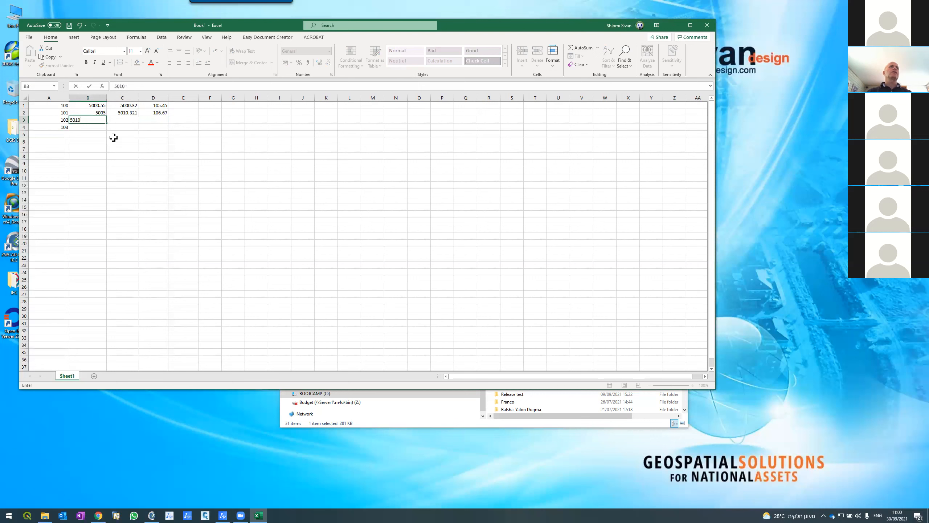
text(.111)
key(Return)
key(Up)
key(Right)
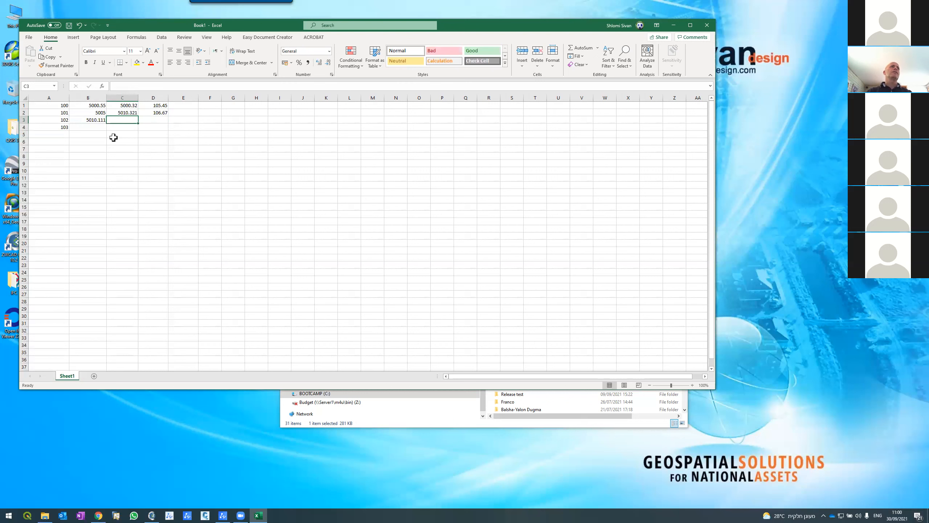
text(5020/767)
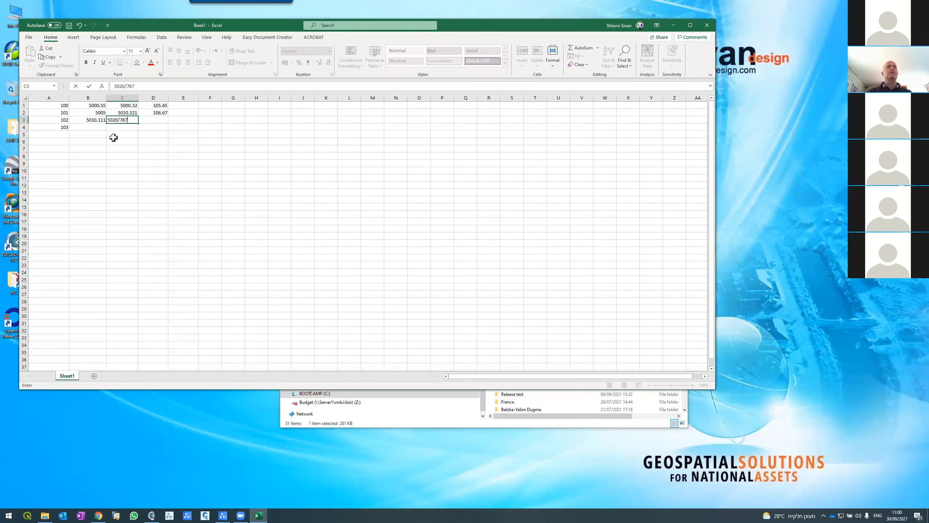
key(Return)
key(Up)
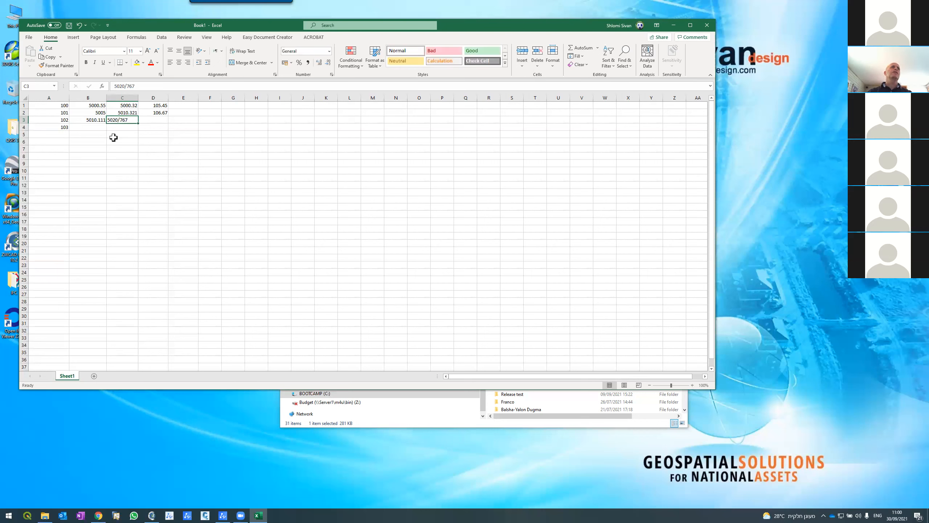
click(126, 88)
key(BackSpace)
text(.)
key(Return)
click(148, 123)
text(103)
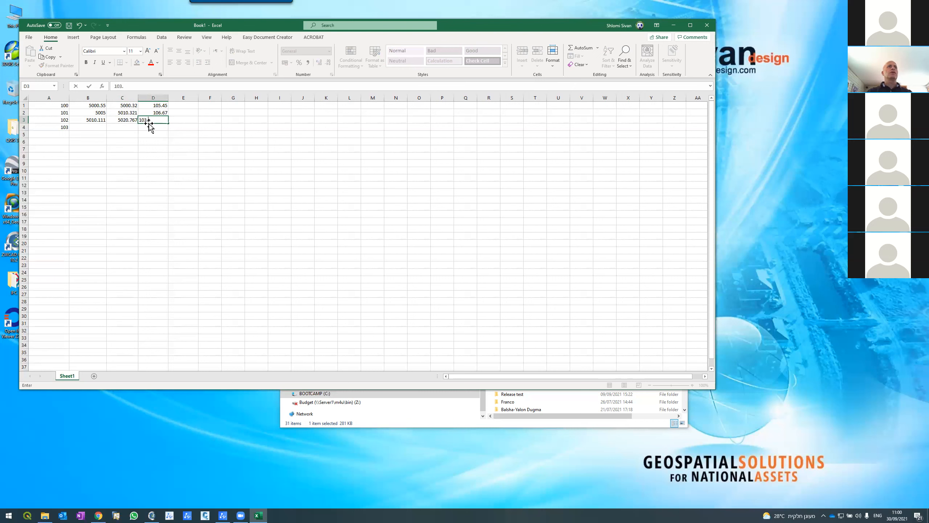
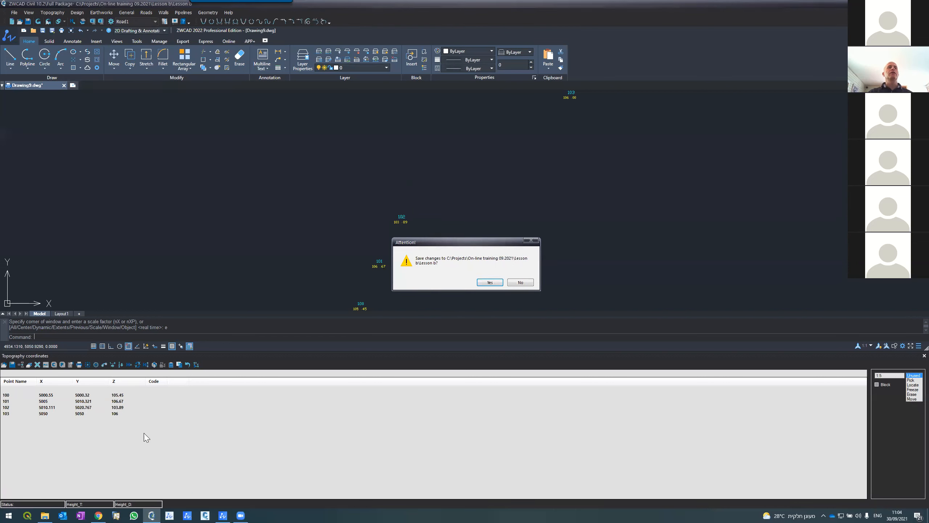
Save the Lesson b project's changes and create a folder Lesson c in C:\Projects\On-line training 09.2021 for the new project
click(490, 282)
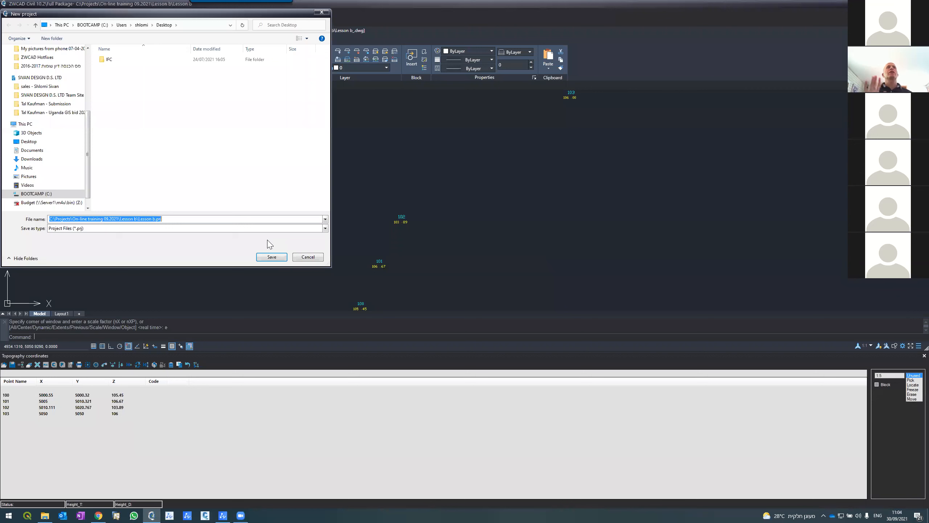
click(34, 194)
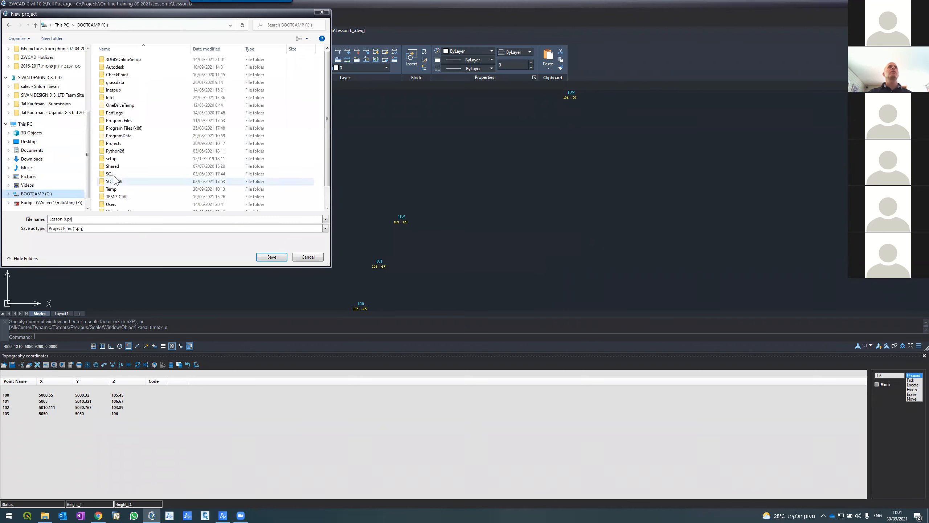
double_click(114, 144)
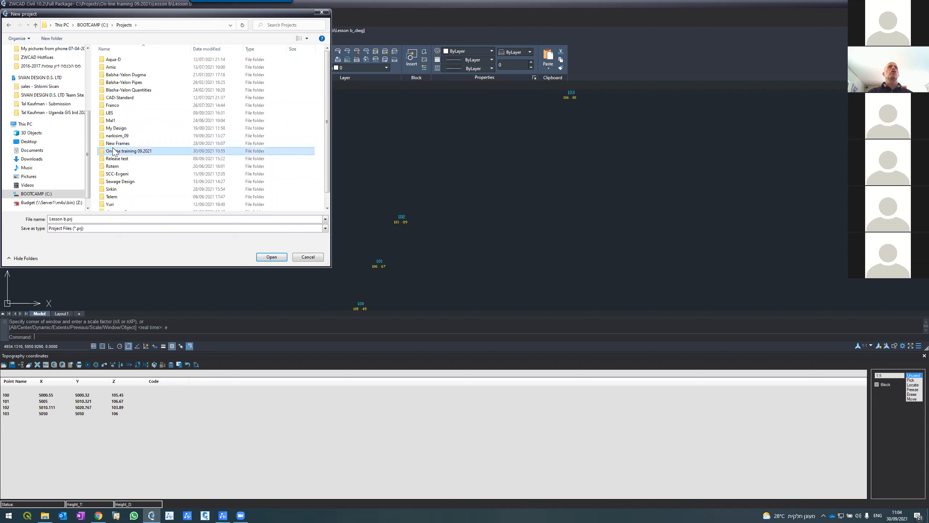
double_click(114, 150)
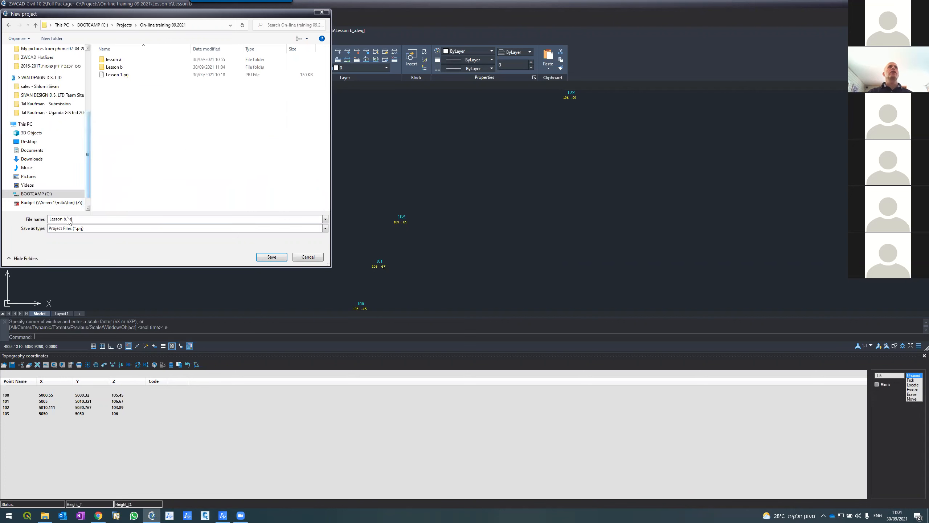
click(52, 38)
text(Lesson c)
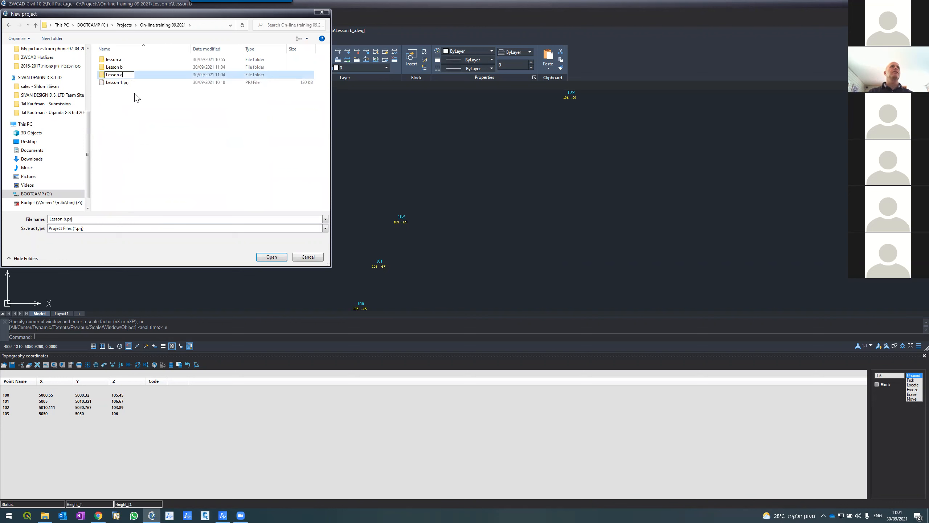
key(Return)
key(Return)
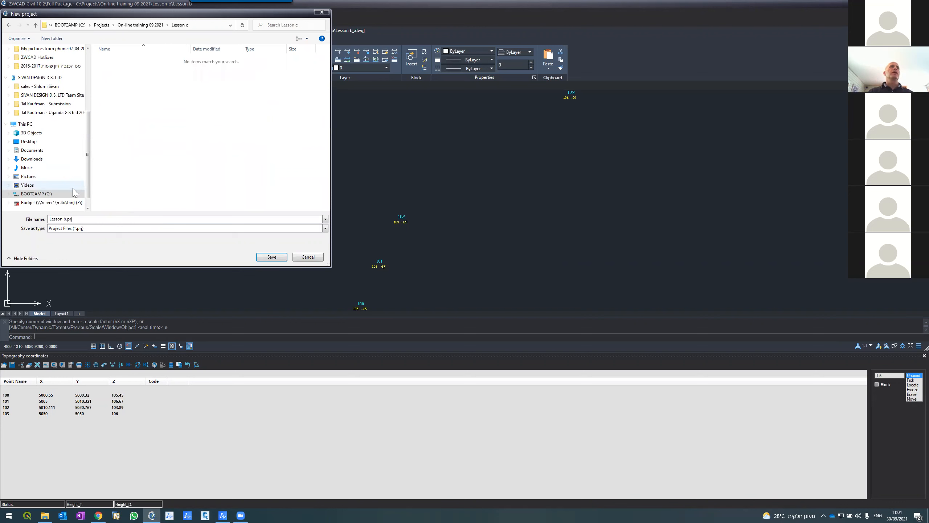
Save the new project as Lesson c in that folder and close its topography coordinates table
triple_click(63, 219)
text(Le)
key(Return)
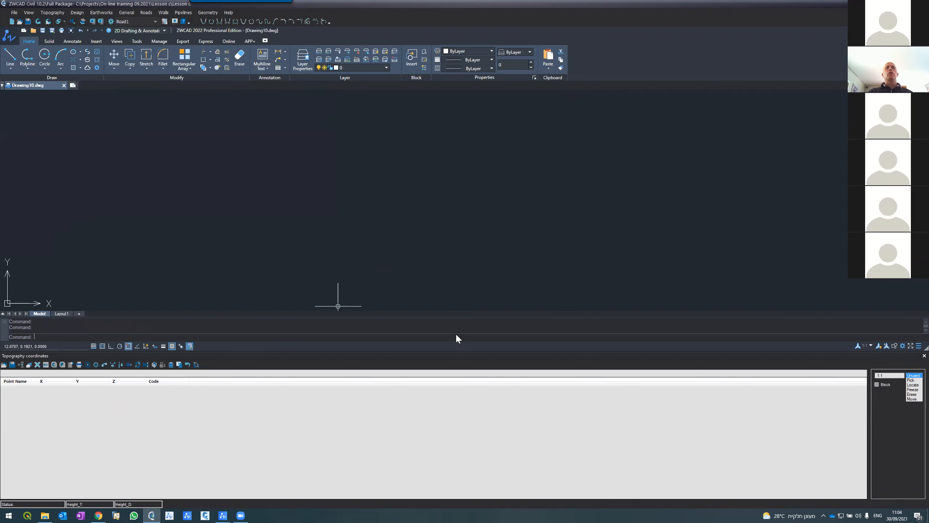
click(925, 355)
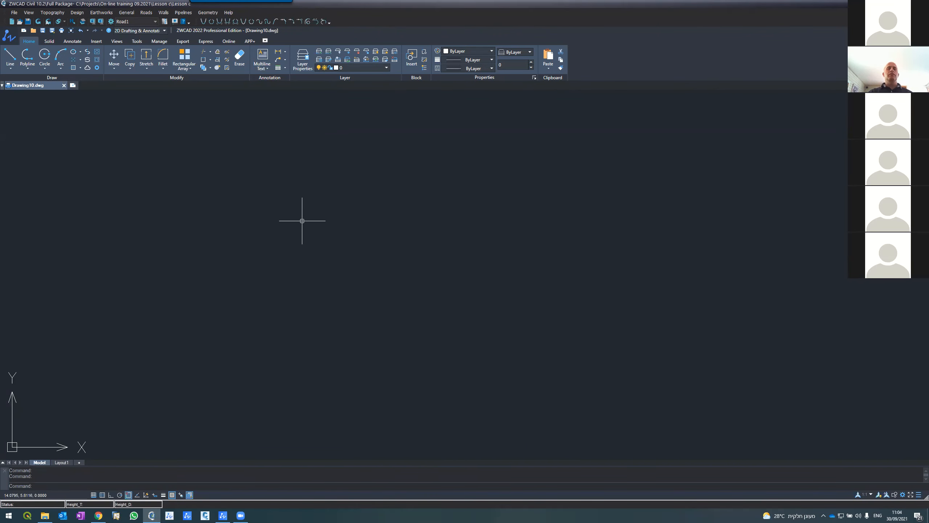
click(329, 225)
click(268, 245)
text(oper)
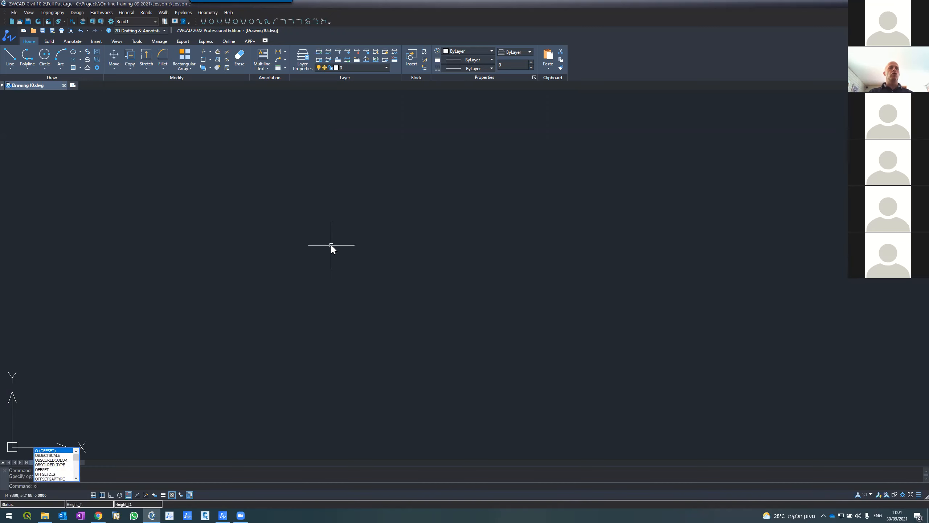
key(BackSpace)
text(n)
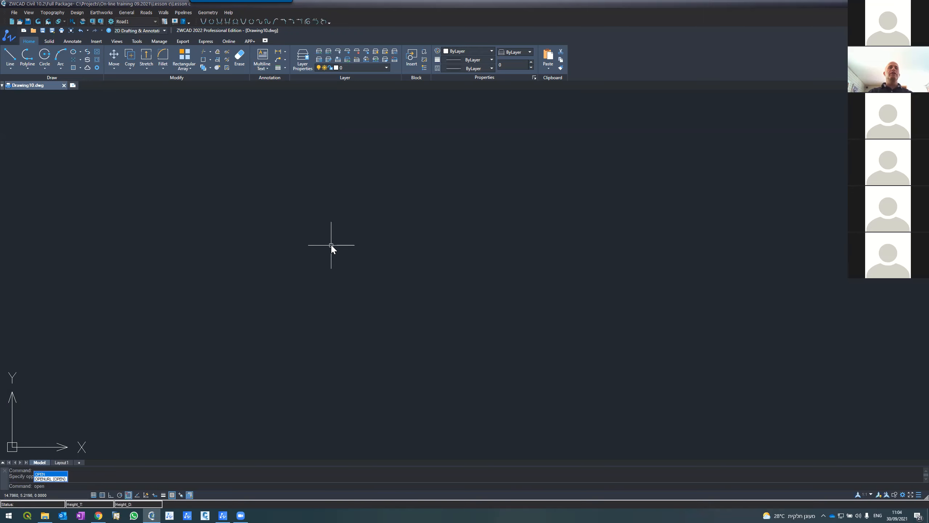
key(Escape)
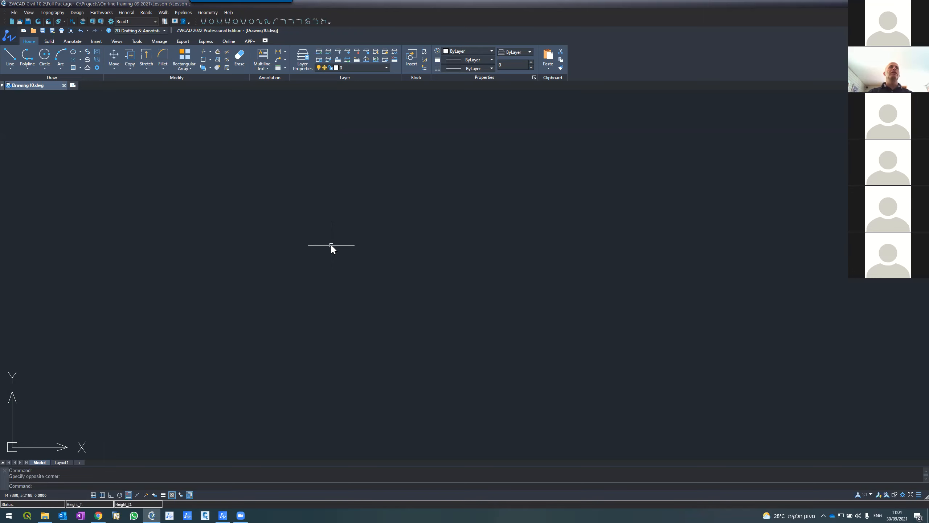
Review the new drawing's full layer list in the Layer Properties Manager and close it
text(la)
key(Return)
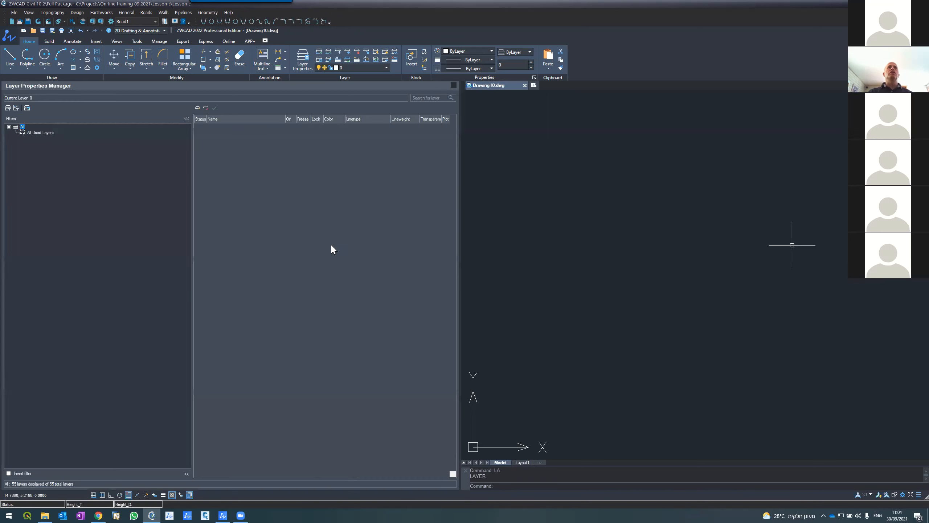
scroll(234, 343, down, 1)
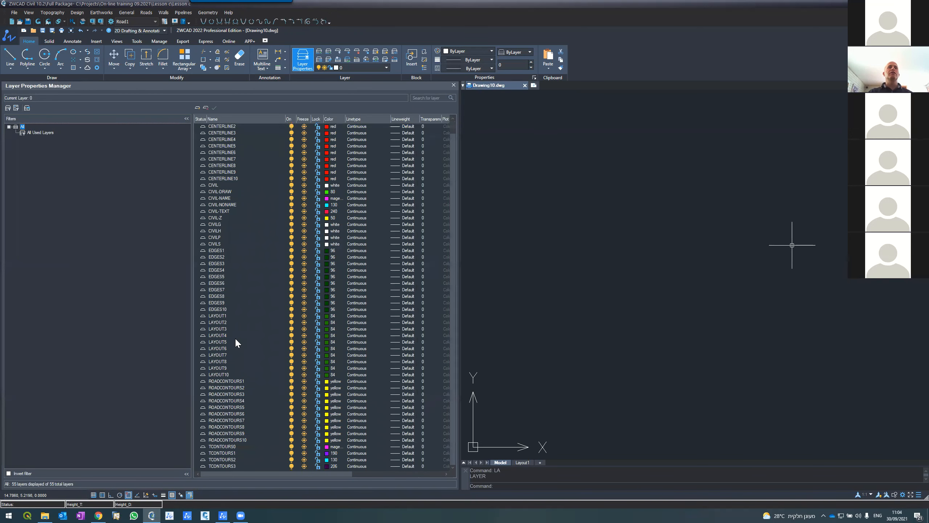
scroll(236, 341, up, 1)
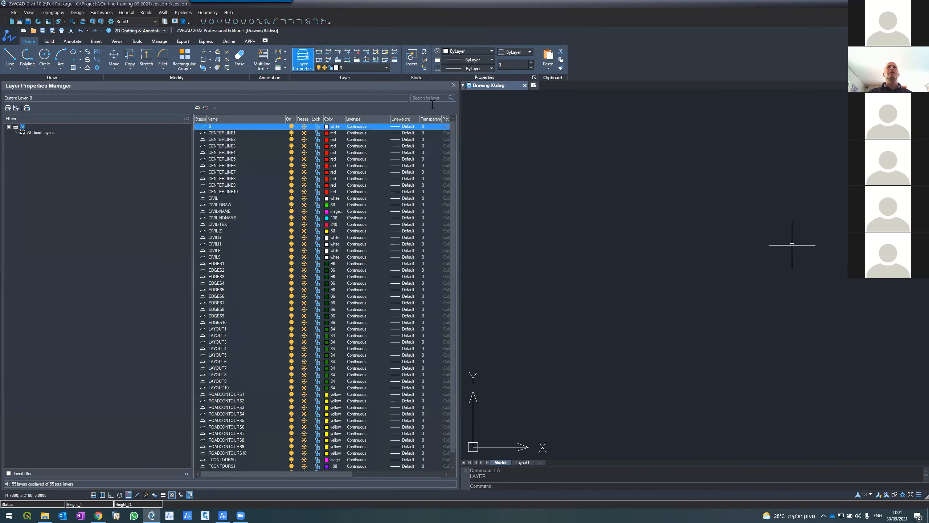
click(454, 86)
Insert C:\Projects\Topo_Data.dwg as an exploded block at 0,0,0 with a uniform scale of 1 and rotation 0
text(insert)
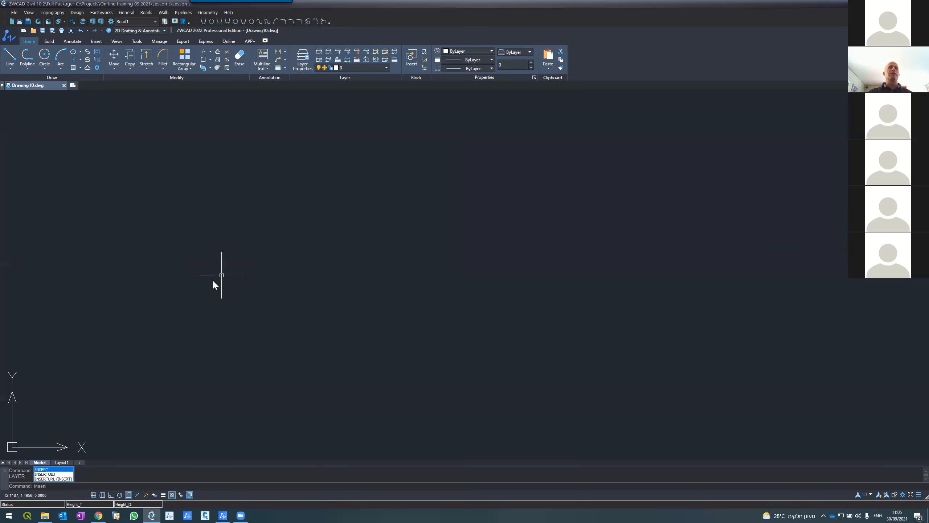
key(Return)
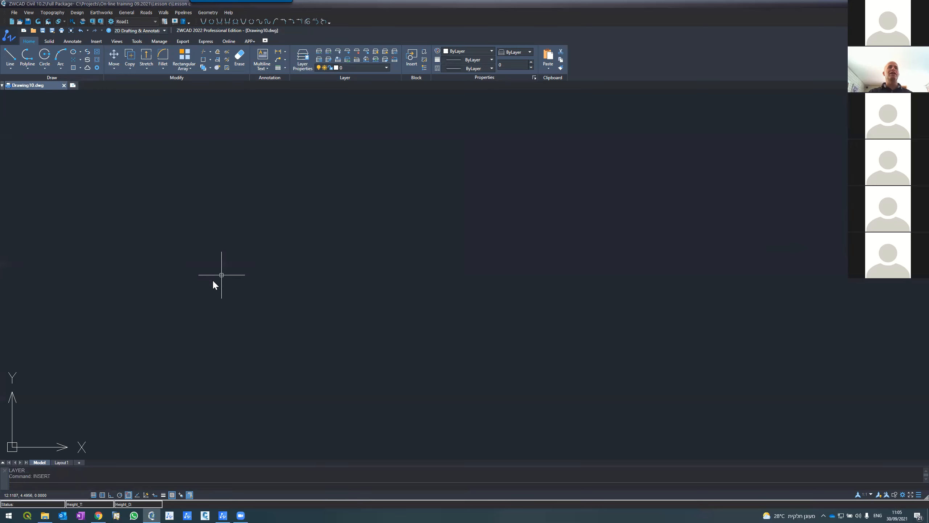
click(445, 283)
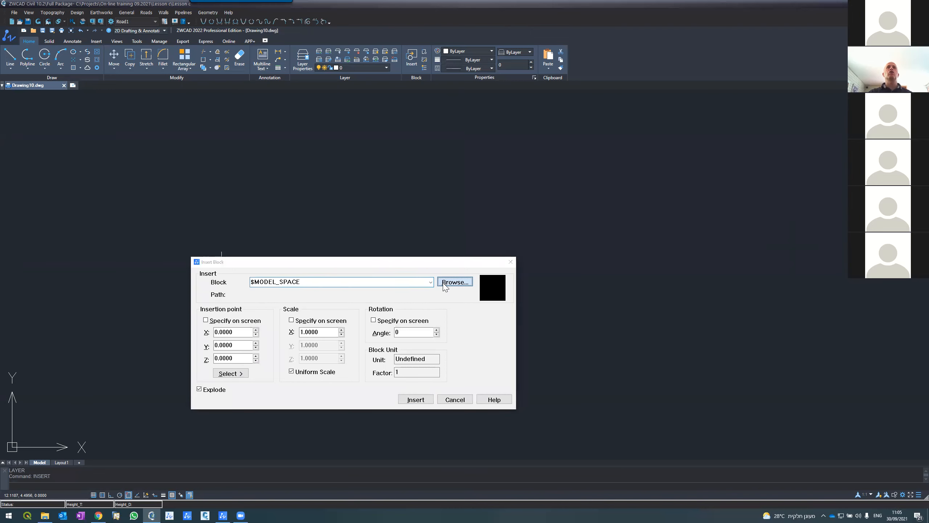
click(485, 80)
click(485, 81)
click(485, 80)
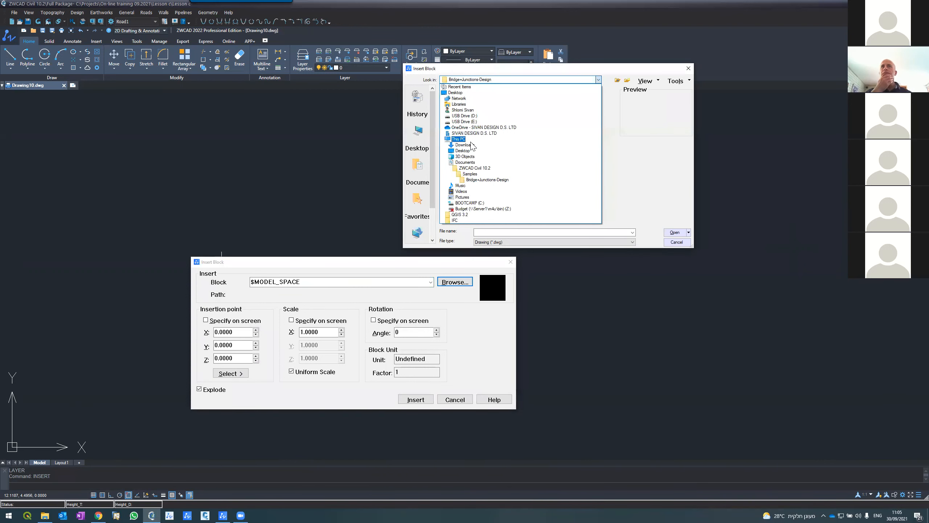
click(469, 203)
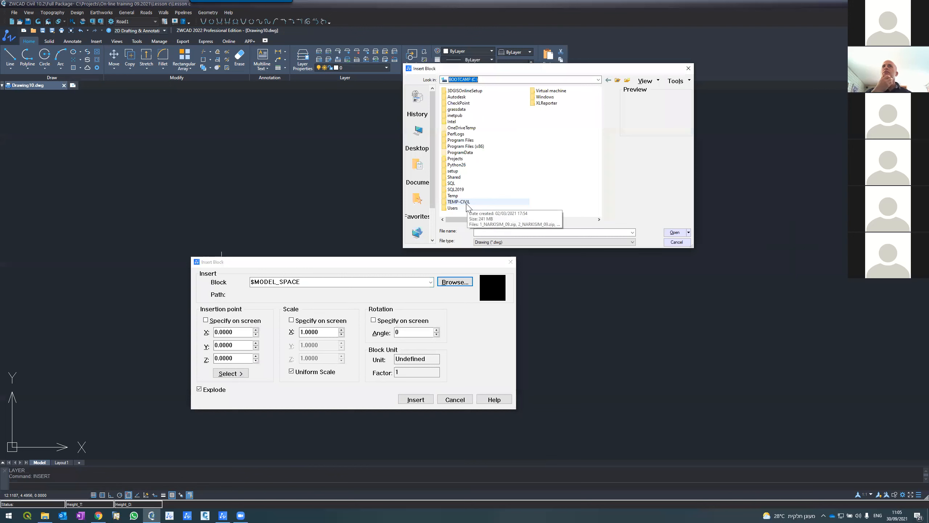
double_click(457, 159)
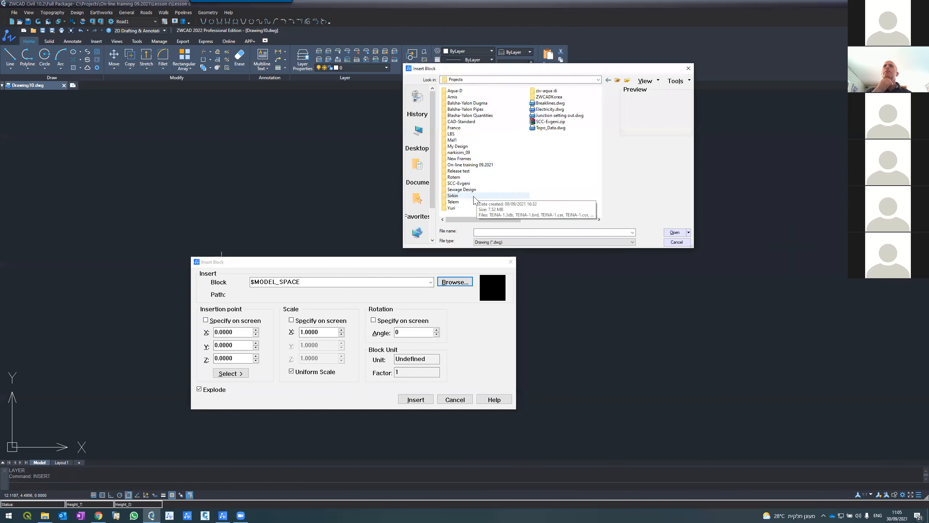
click(551, 128)
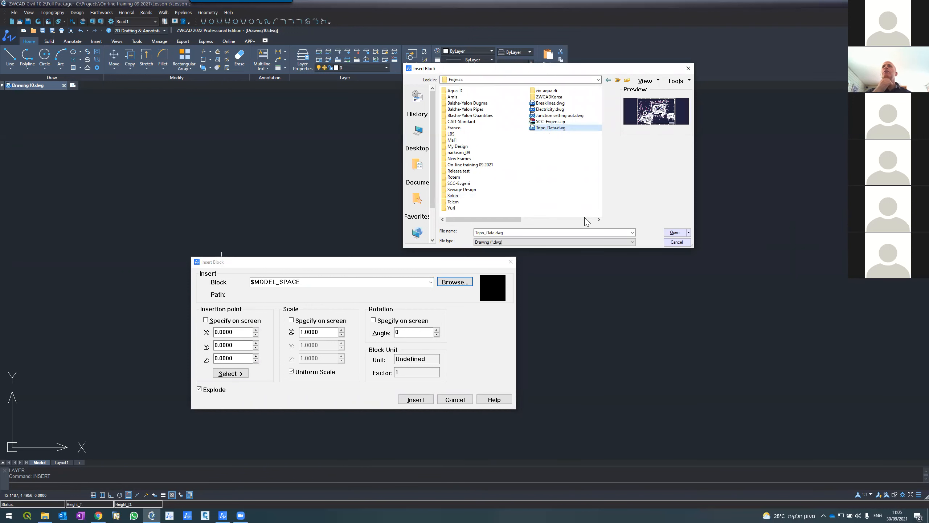
click(674, 233)
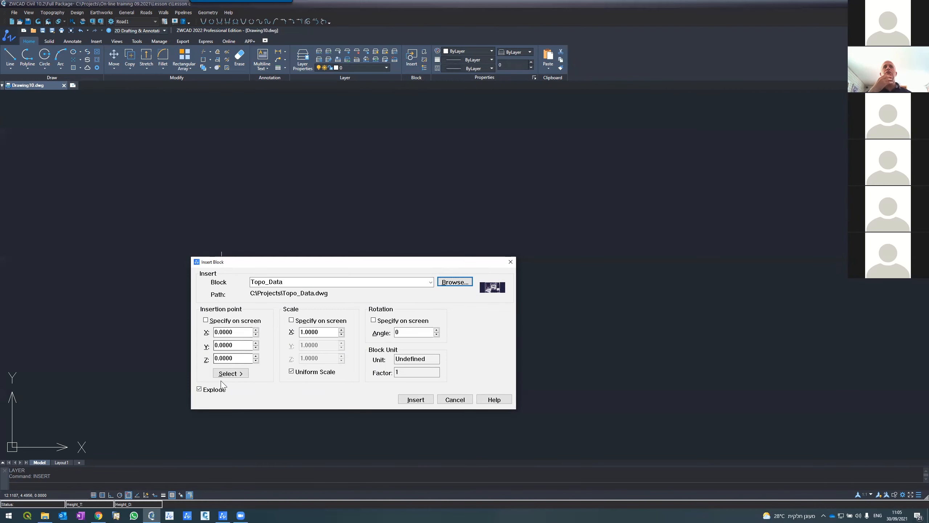
click(407, 400)
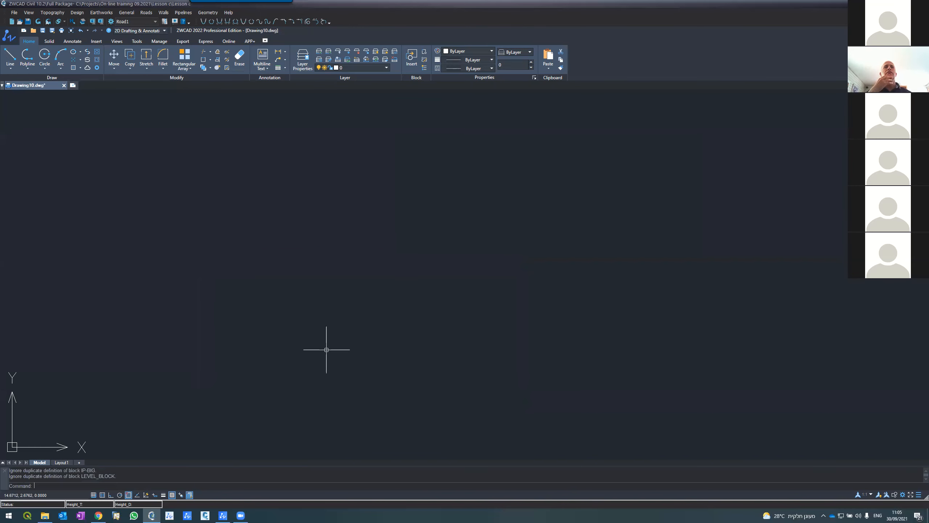
List the properties of the spot height block labelled 693.49 beside the curved kerb line and close the listing
text(z)
key(Return)
text(e)
key(Return)
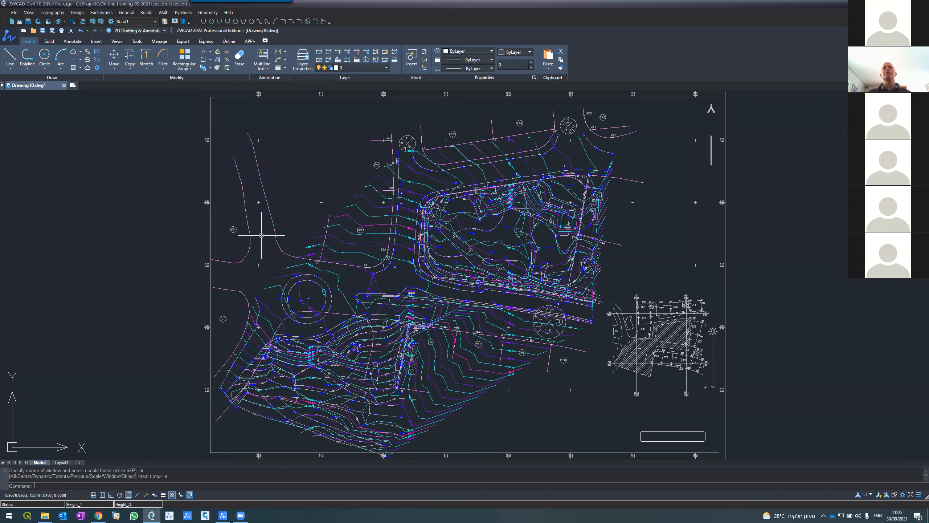
scroll(417, 158, up, 6)
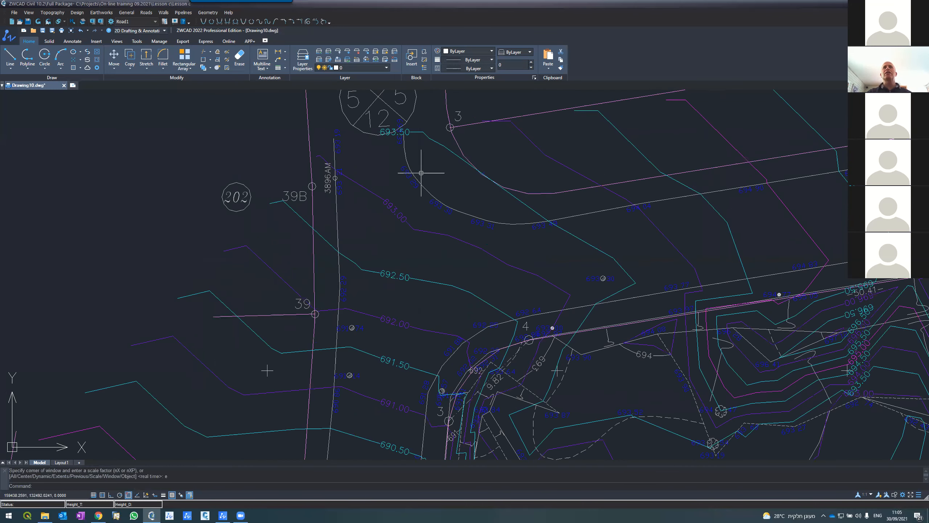
scroll(526, 245, up, 7)
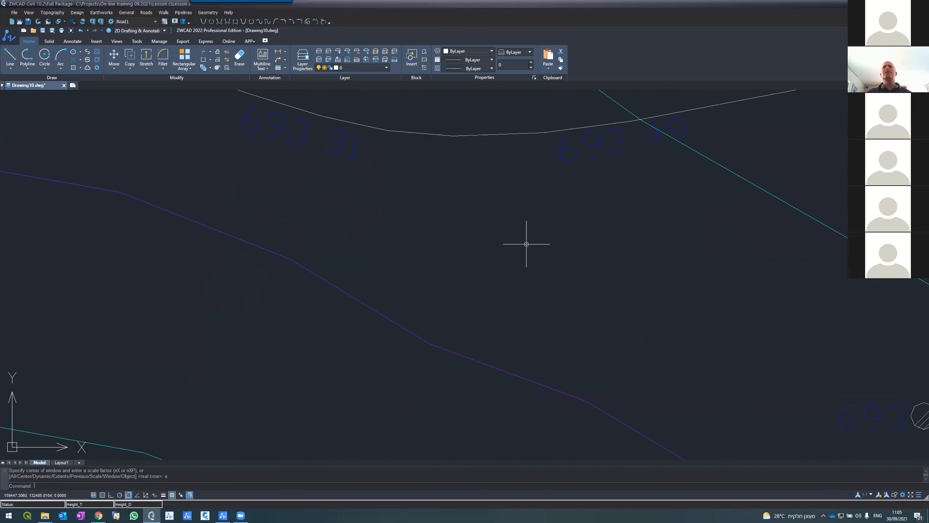
click(564, 160)
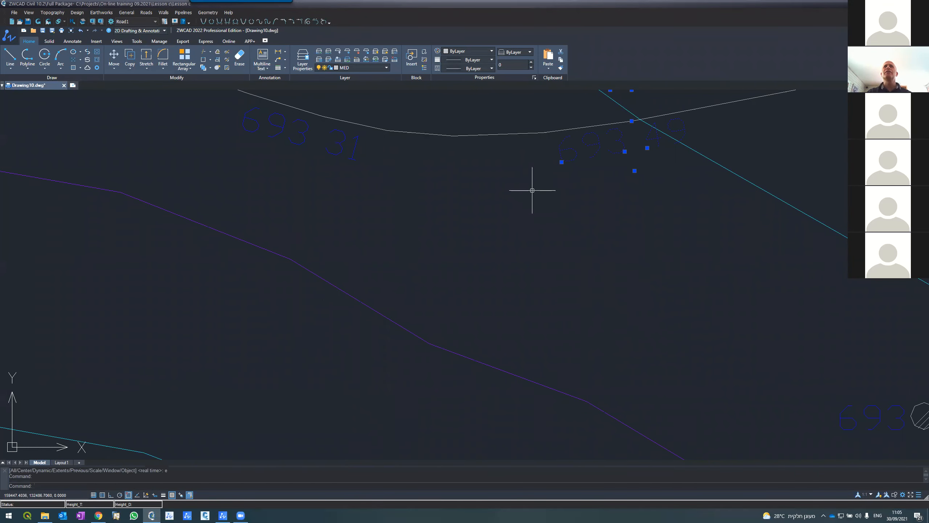
text(li)
key(Return)
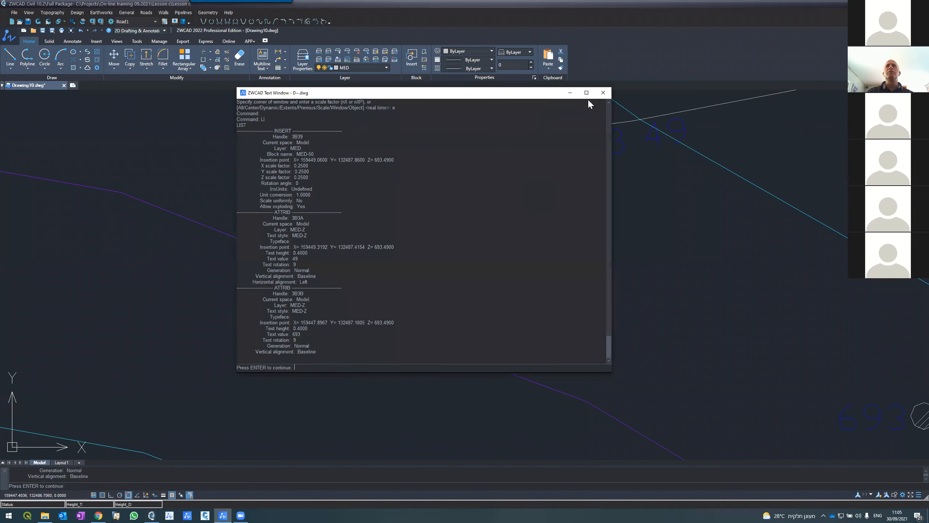
click(603, 92)
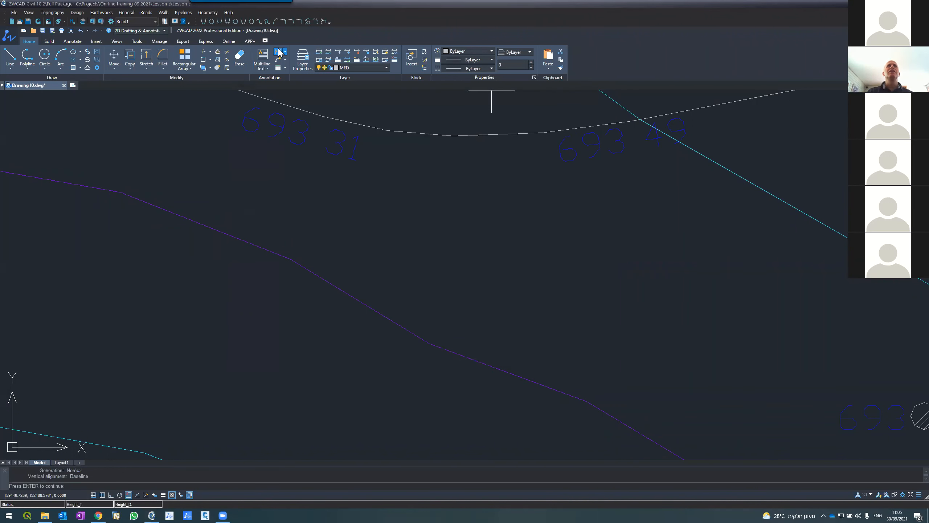
Set the colour of layer MED-Z to green in the Layer Properties Manager and close the manager
click(305, 69)
scroll(220, 324, down, 10)
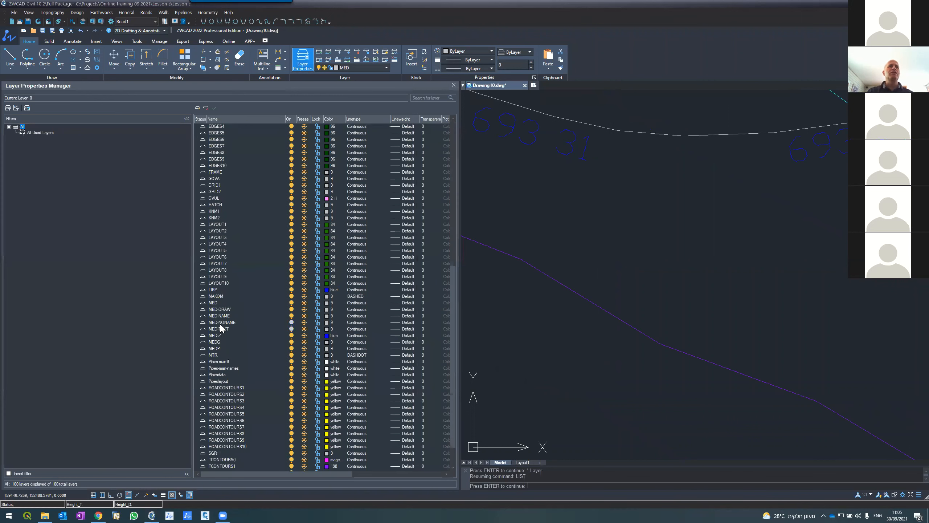
scroll(221, 323, up, 10)
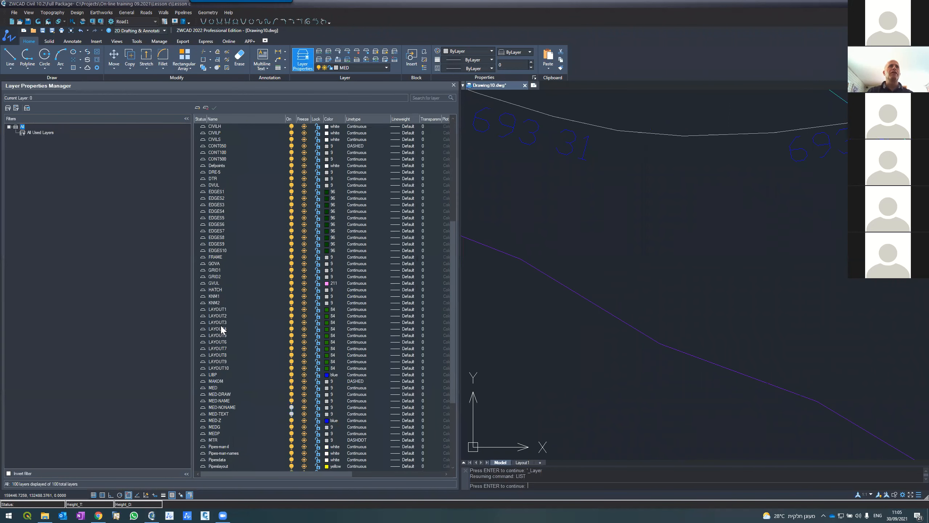
scroll(221, 323, down, 12)
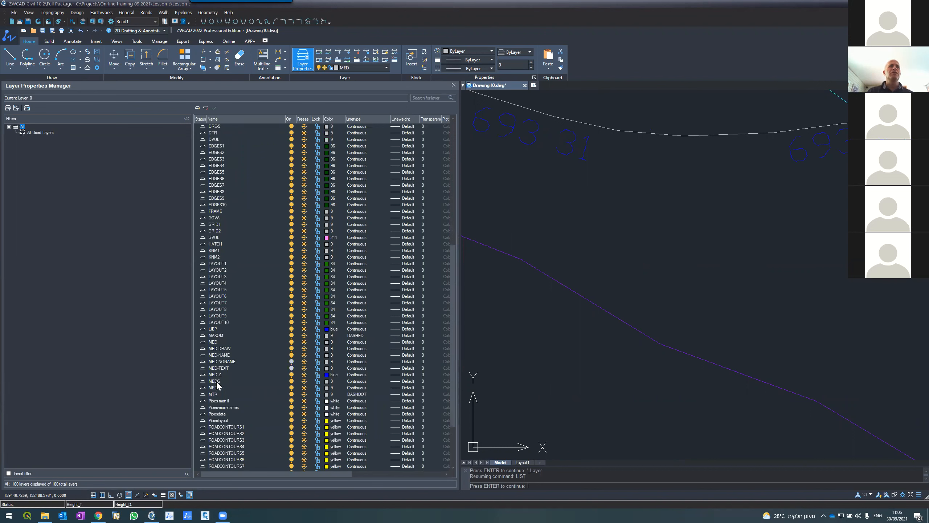
click(219, 375)
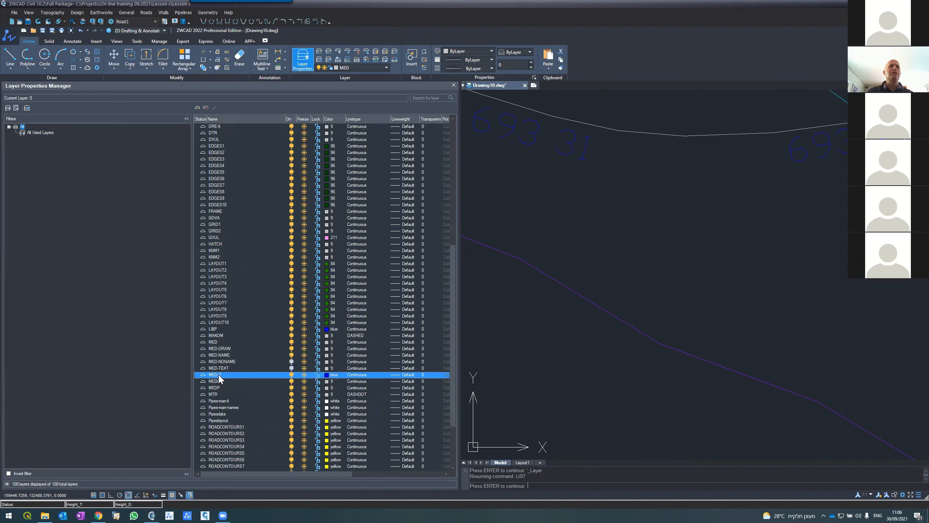
click(326, 375)
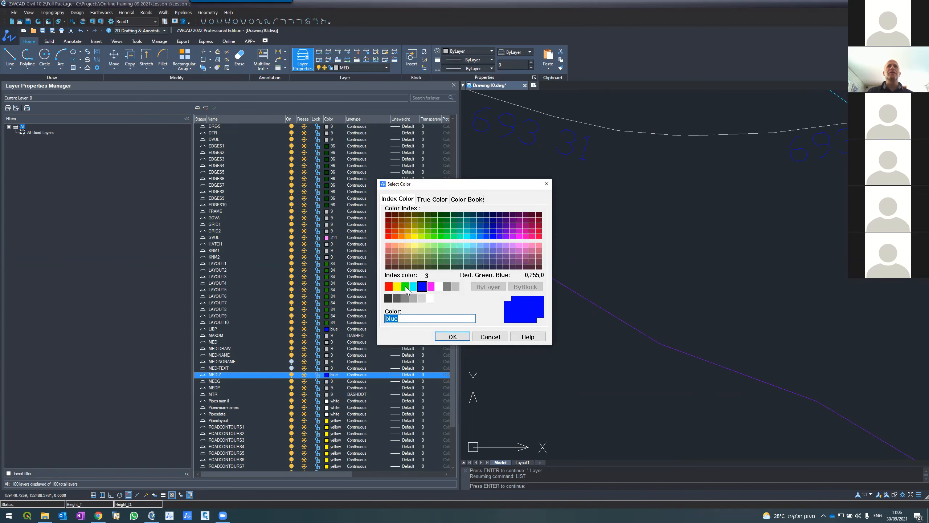
click(405, 286)
click(452, 336)
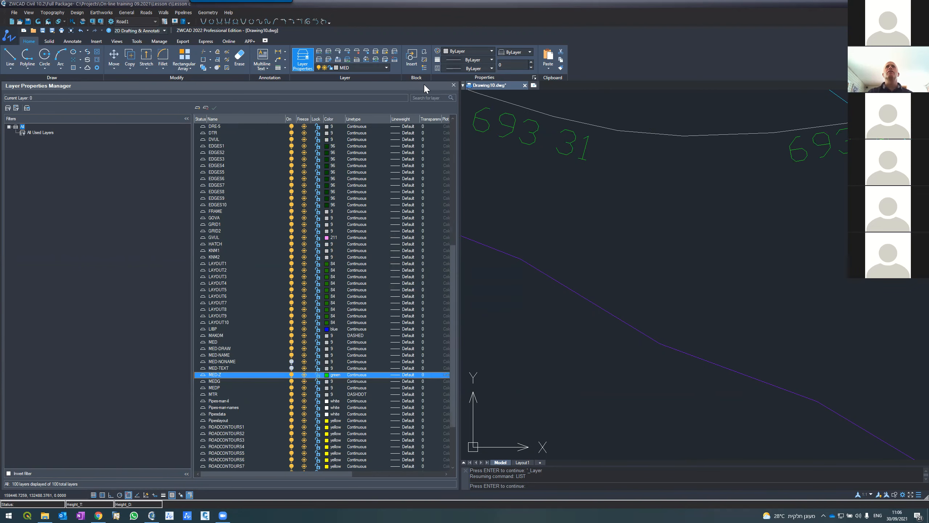
click(454, 85)
Open the topography coordinates table of the current project
scroll(301, 231, down, 10)
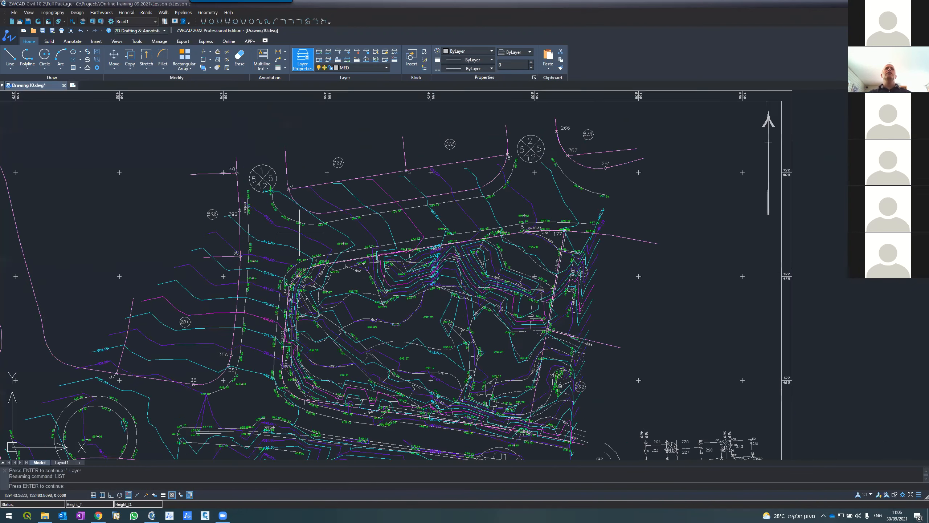
scroll(278, 335, down, 10)
scroll(250, 369, up, 9)
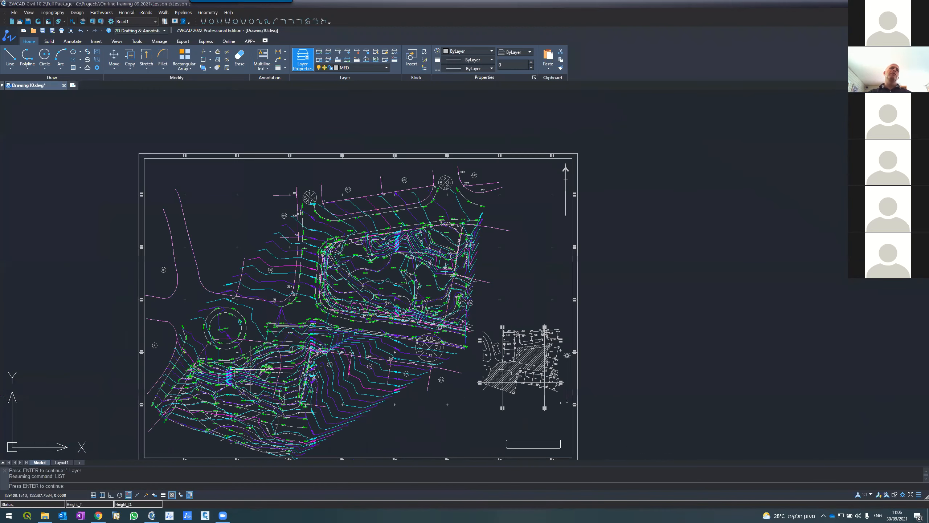
scroll(251, 368, up, 10)
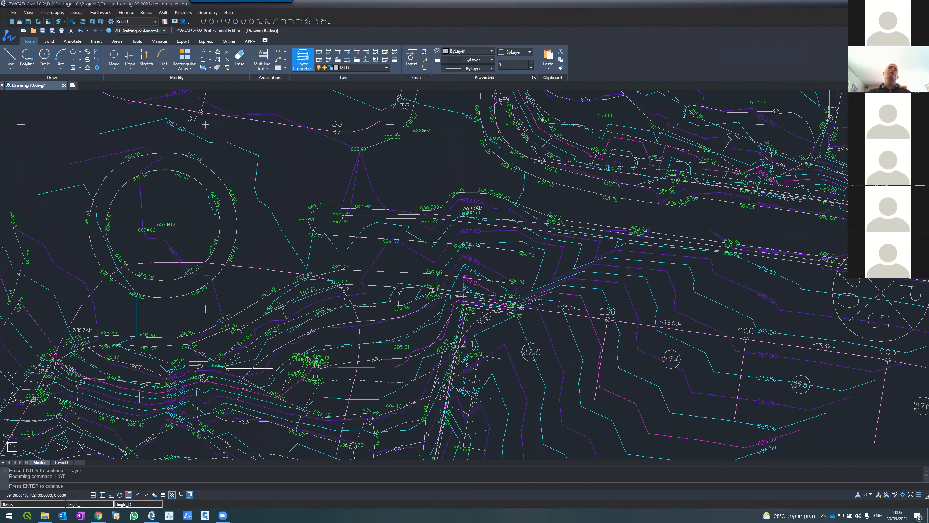
scroll(250, 367, down, 10)
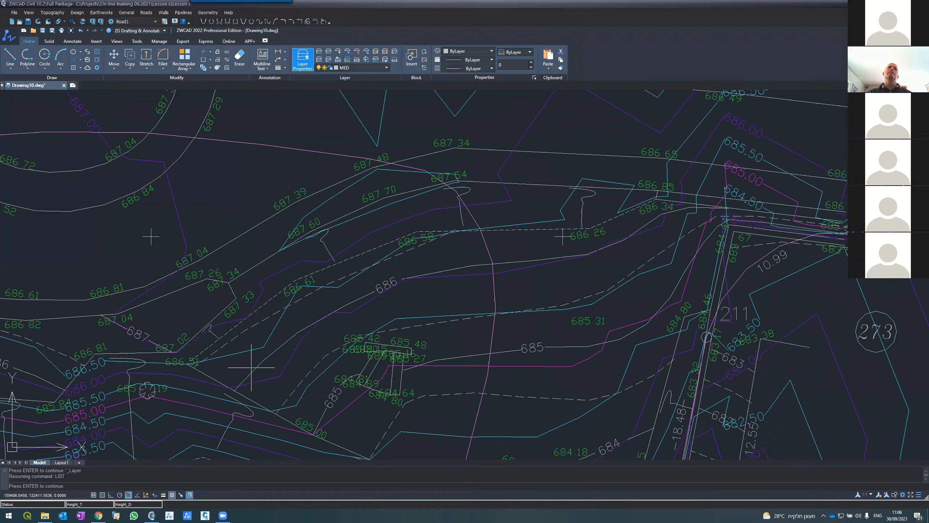
scroll(327, 303, up, 8)
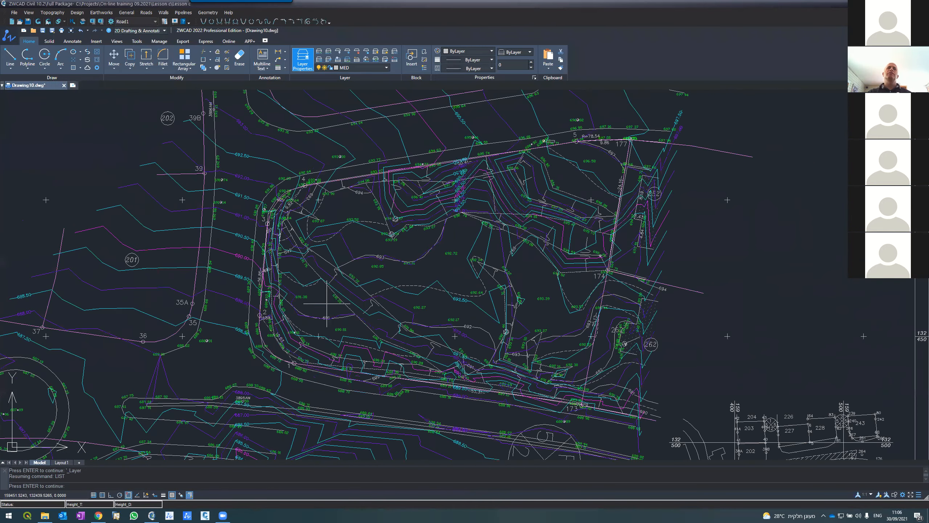
click(46, 13)
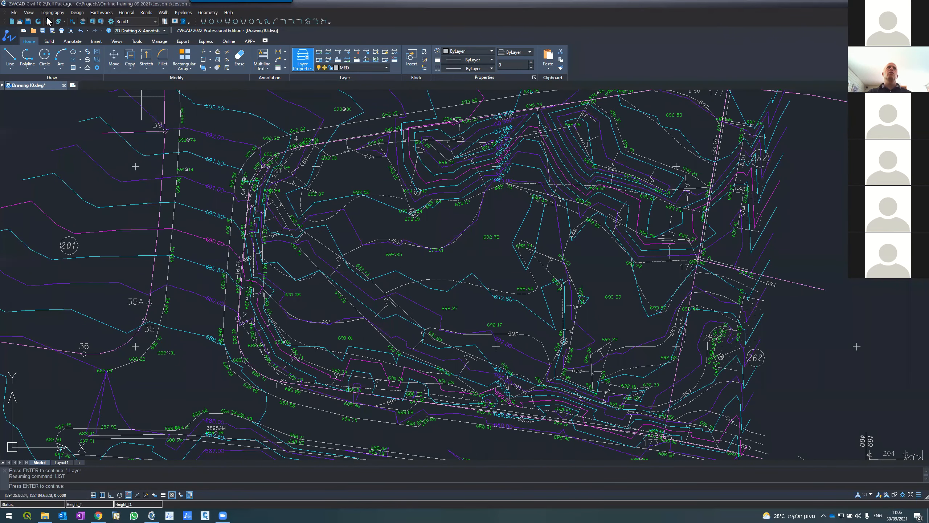
click(52, 29)
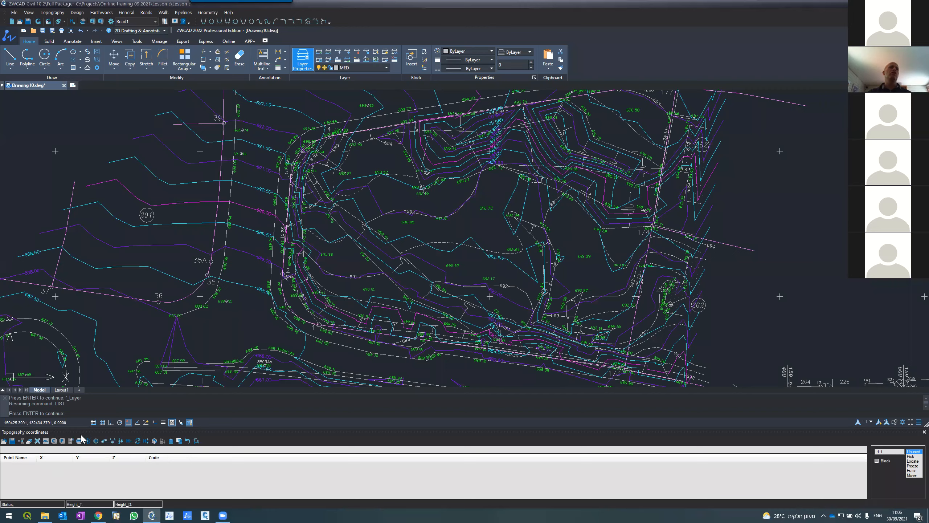
List the properties of the spot height block labelled 691.38 inside the parcel and close the listing
scroll(354, 265, up, 2)
scroll(306, 246, up, 4)
scroll(305, 245, up, 2)
scroll(307, 243, up, 5)
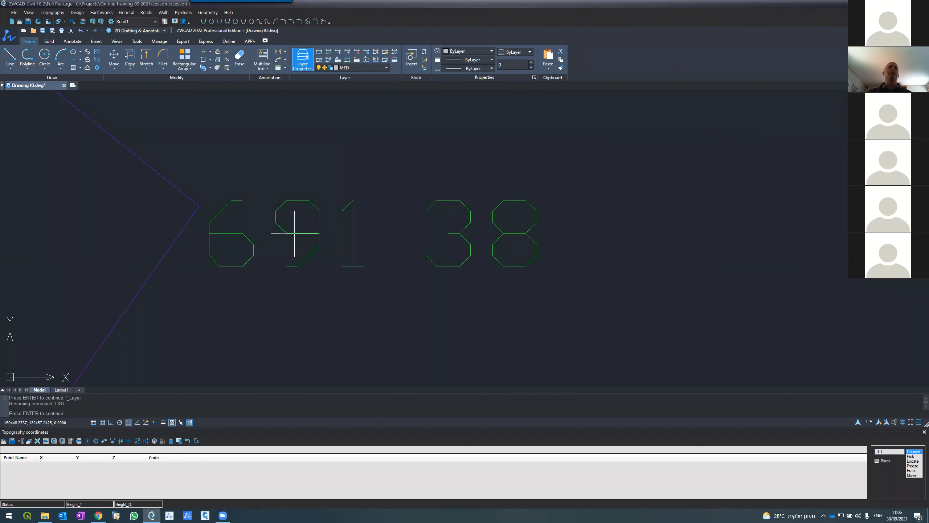
key(Escape)
click(295, 233)
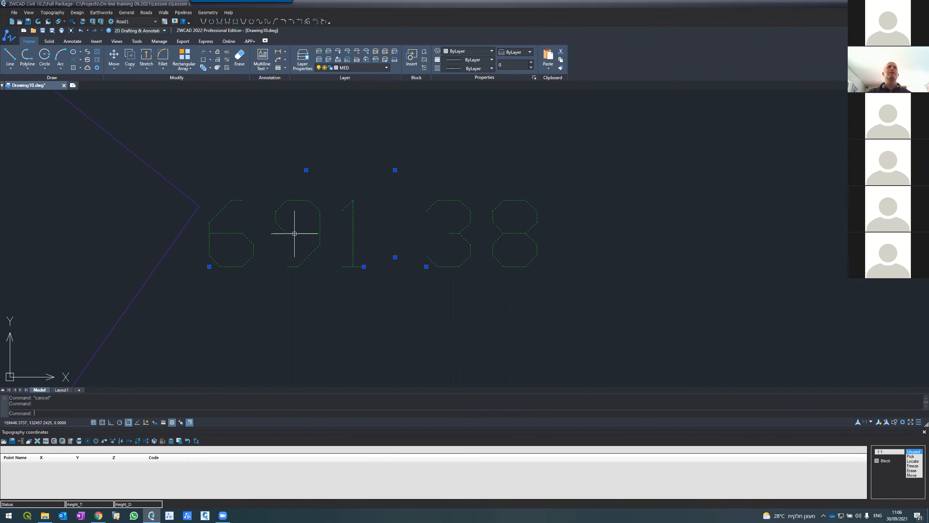
text(li)
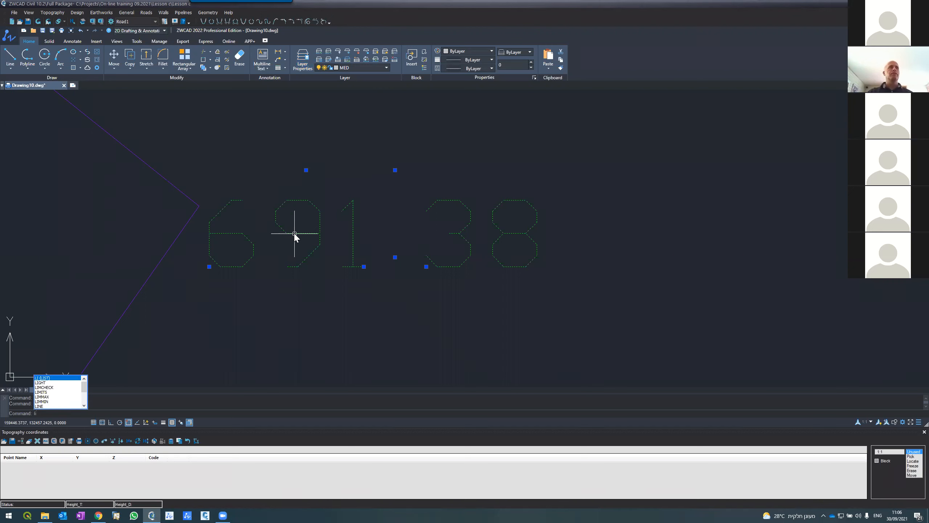
key(Return)
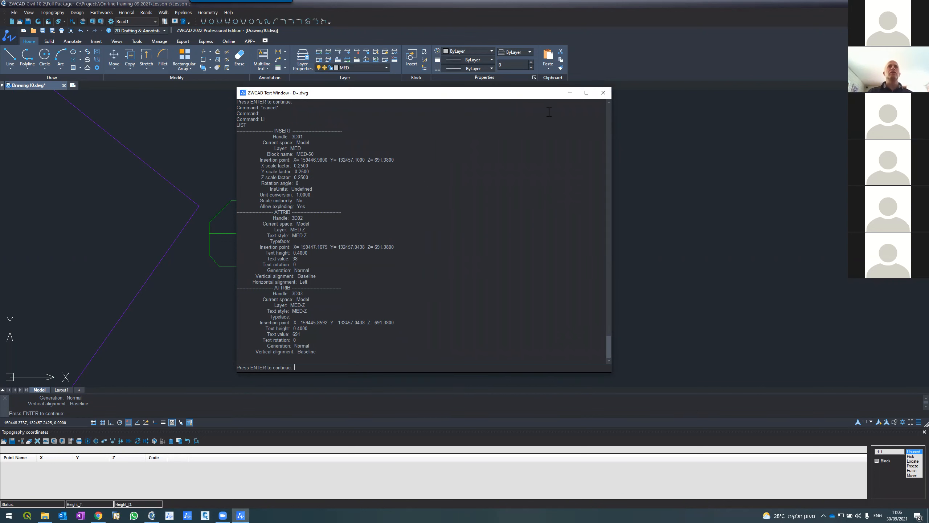
click(603, 93)
Filter the drawing using the spot height block labelled 693.39 as the sample, loading the matching blocks into the topography coordinates table
scroll(319, 307, down, 4)
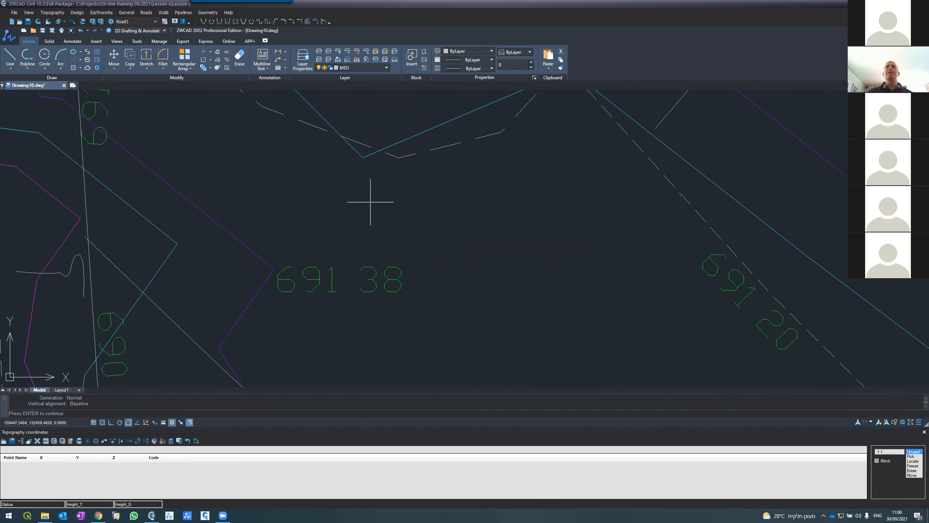
scroll(369, 202, down, 8)
scroll(366, 201, down, 2)
scroll(340, 234, down, 2)
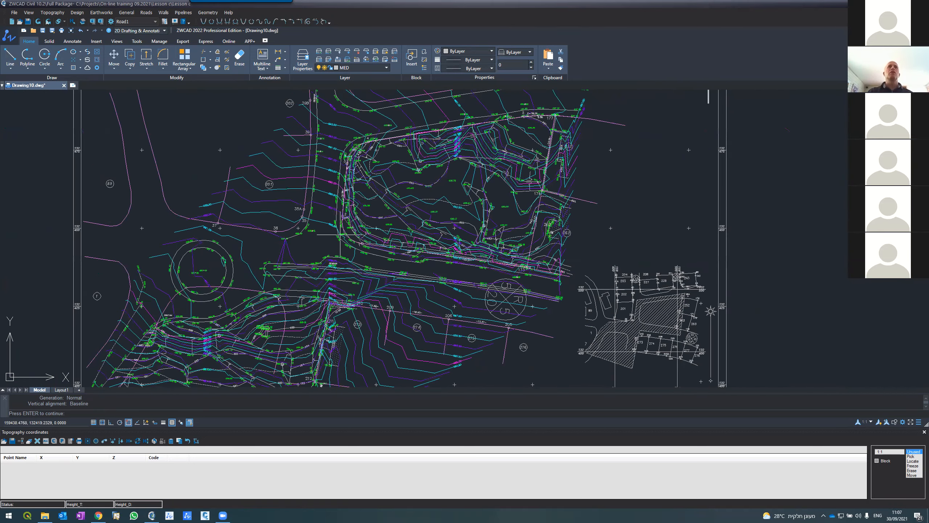
scroll(340, 234, up, 1)
scroll(340, 234, up, 1)
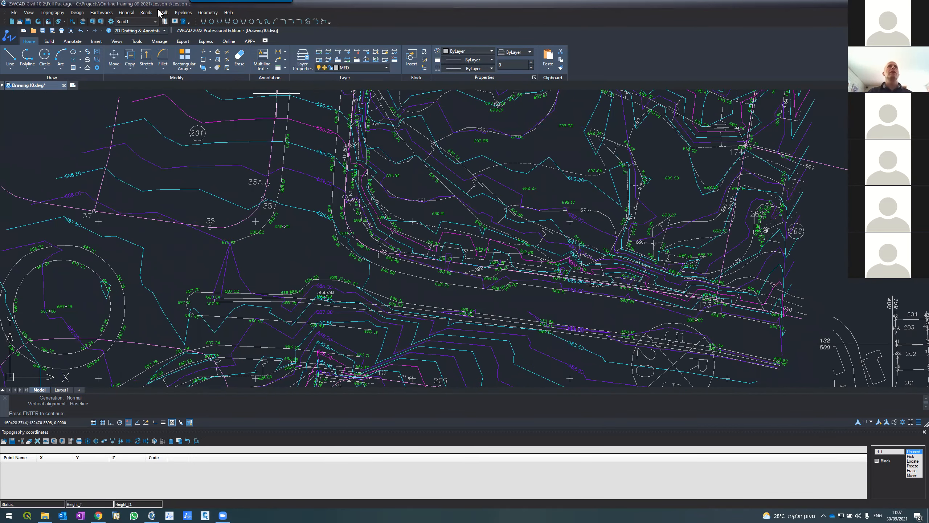
click(125, 13)
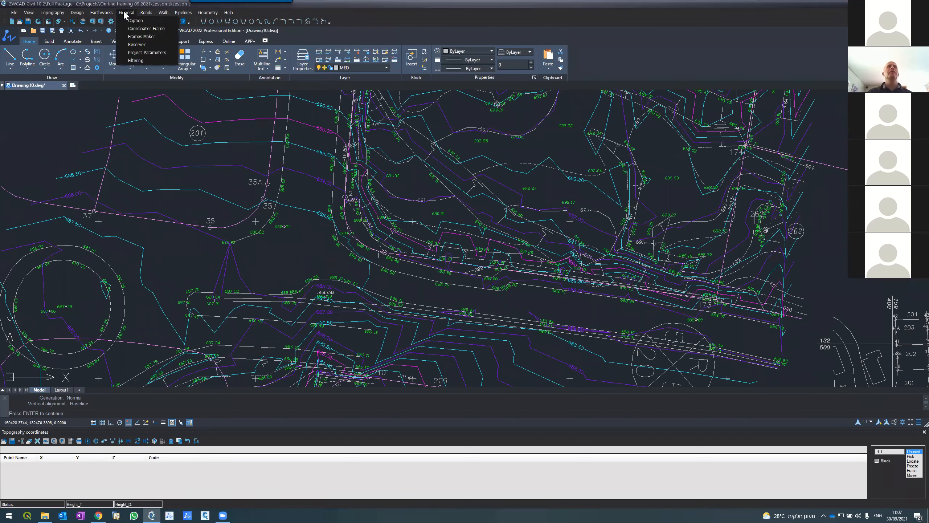
click(135, 61)
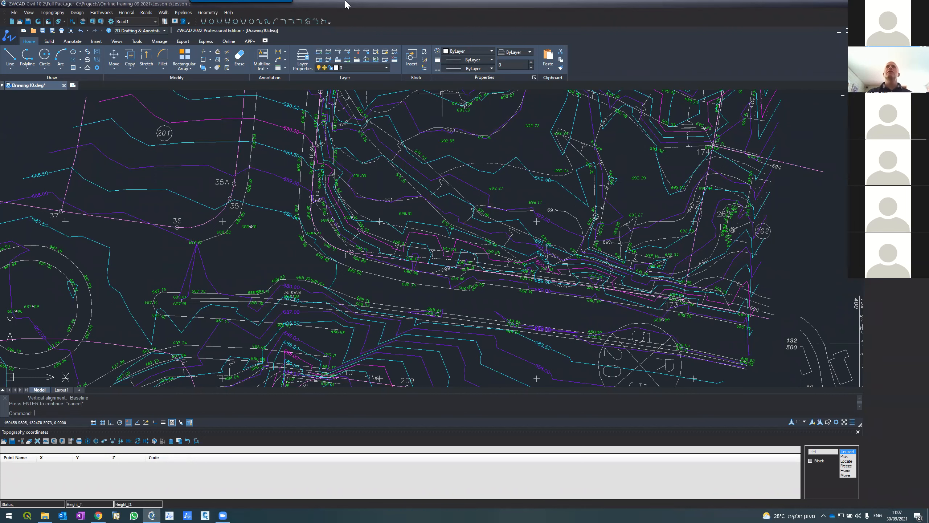
mouse_move(254, 8)
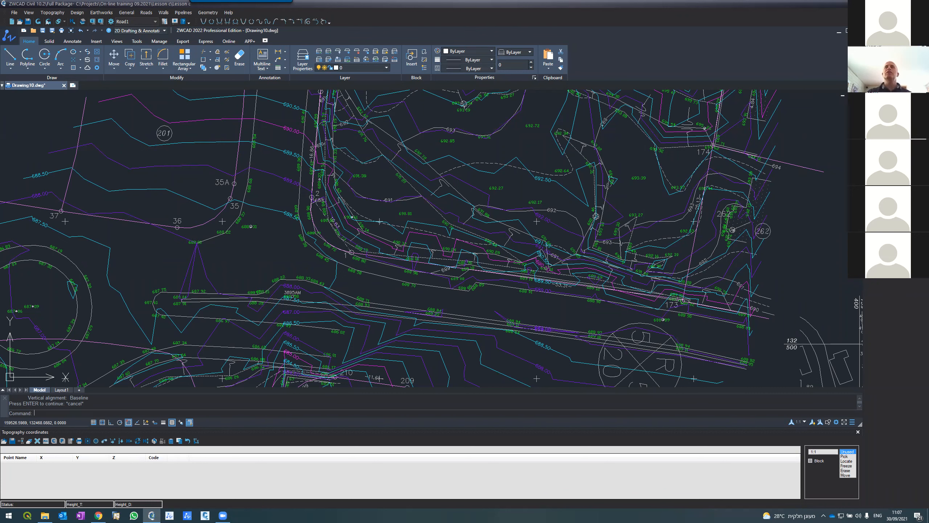
key(Escape)
key(Return)
click(636, 177)
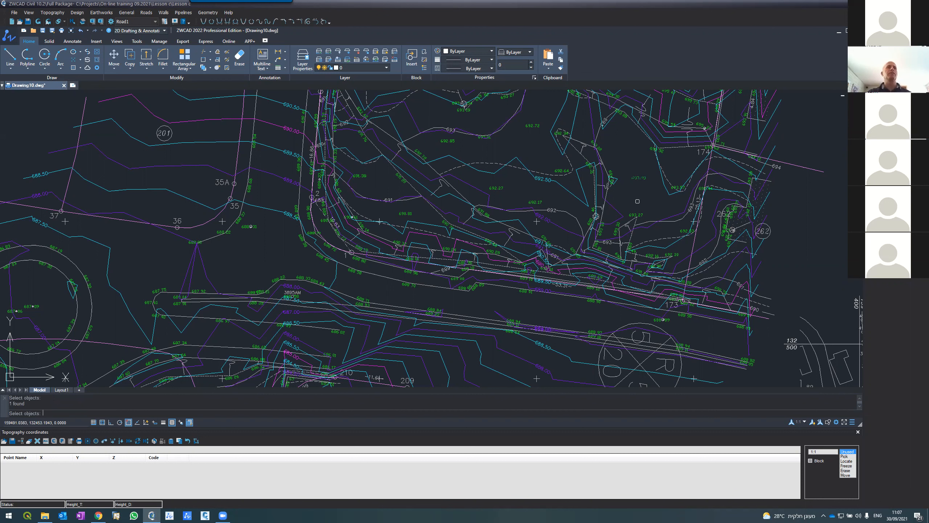
key(Return)
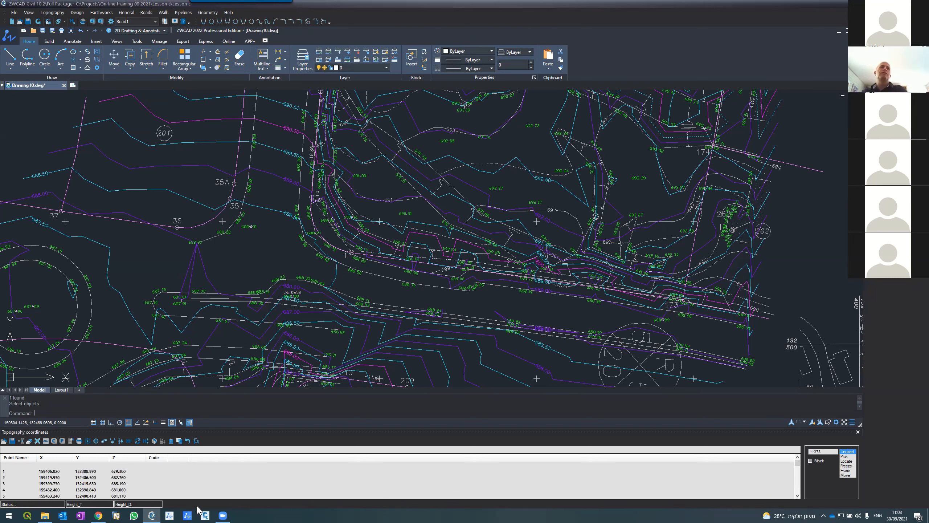
Browse the loaded points in the topography coordinates table and check the X, Y and Z values of point 43
click(91, 477)
key(Down)
key(Down)
key(Down)
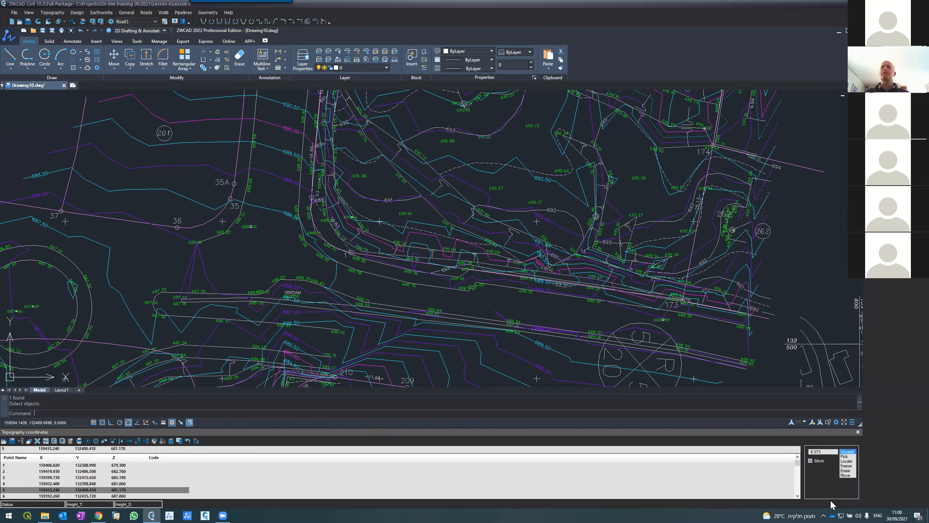
click(798, 496)
scroll(799, 495, down, 7)
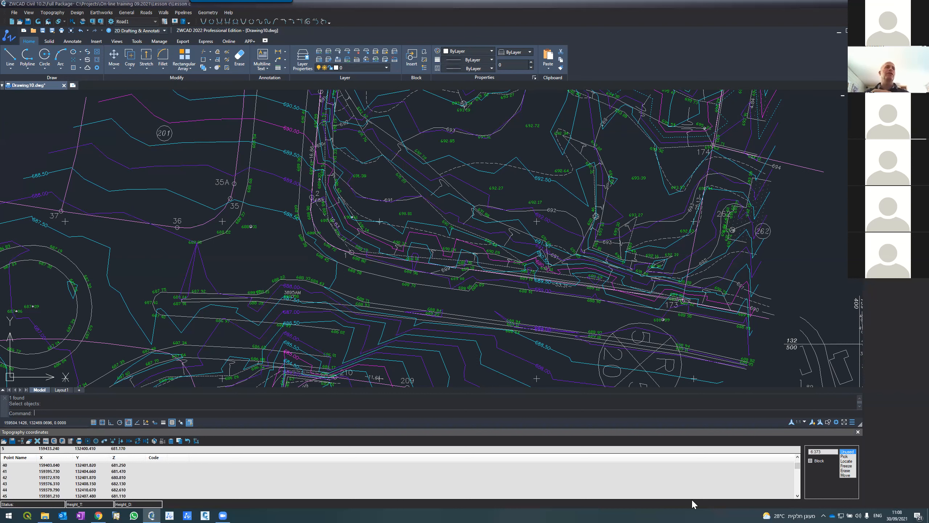
click(142, 484)
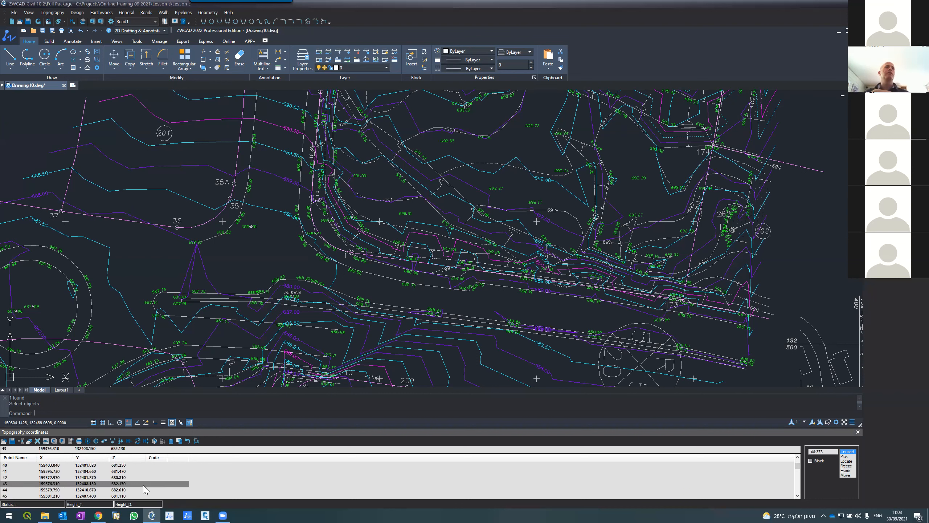
Draw the loaded topography points in the drawing with their point numbers and elevations
click(37, 21)
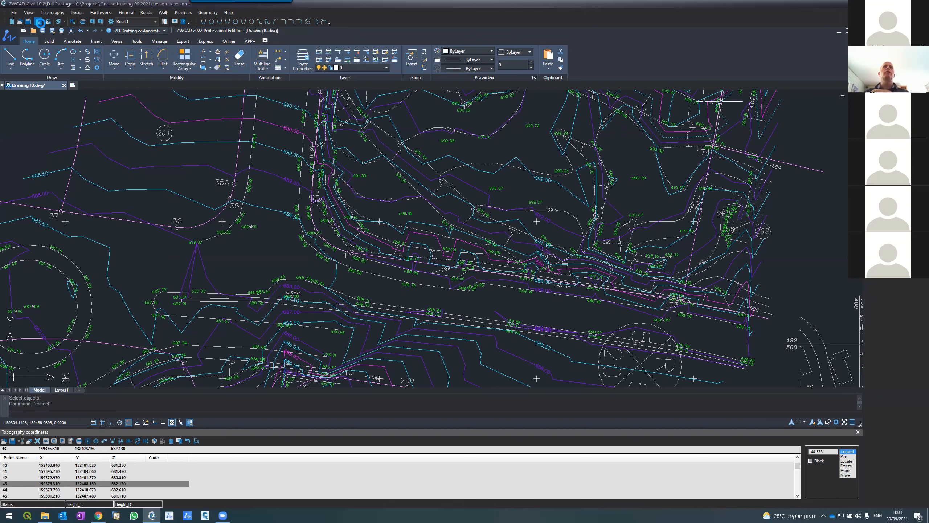
scroll(491, 200, up, 2)
middle_click(466, 231)
middle_click(466, 230)
scroll(465, 230, up, 8)
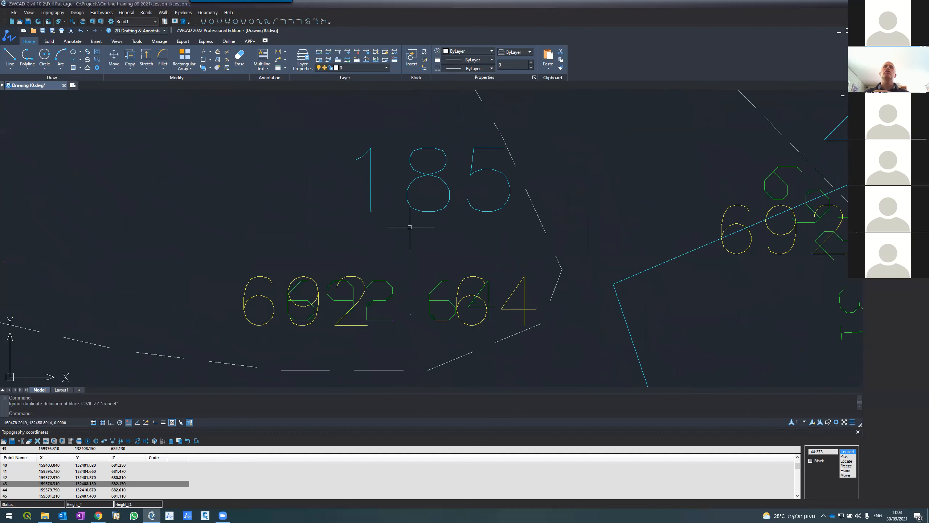
Examine how the drawn topography points match the original spot heights across the whole site
scroll(417, 217, down, 6)
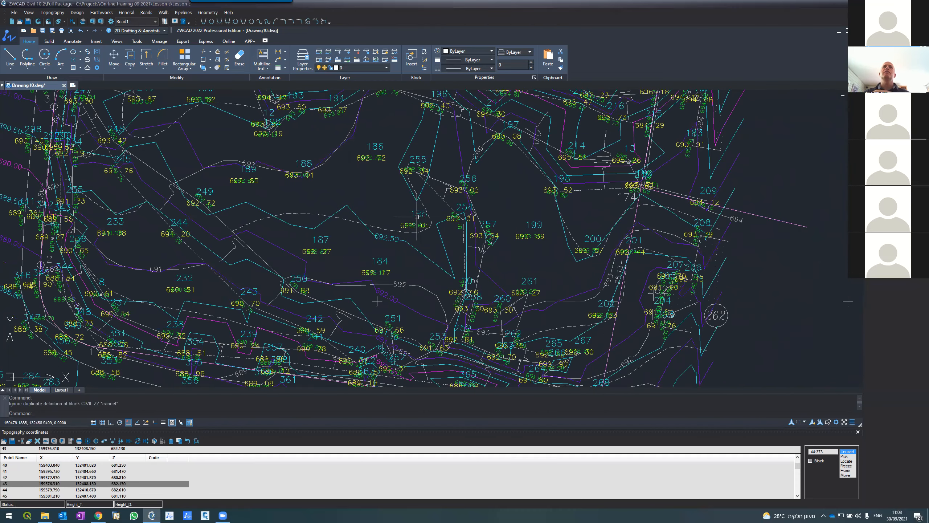
scroll(417, 217, down, 6)
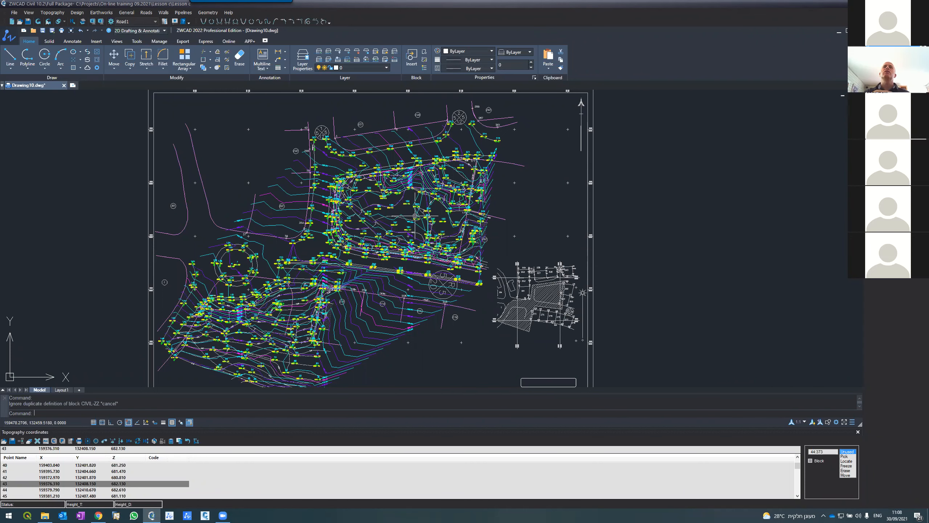
scroll(416, 216, down, 1)
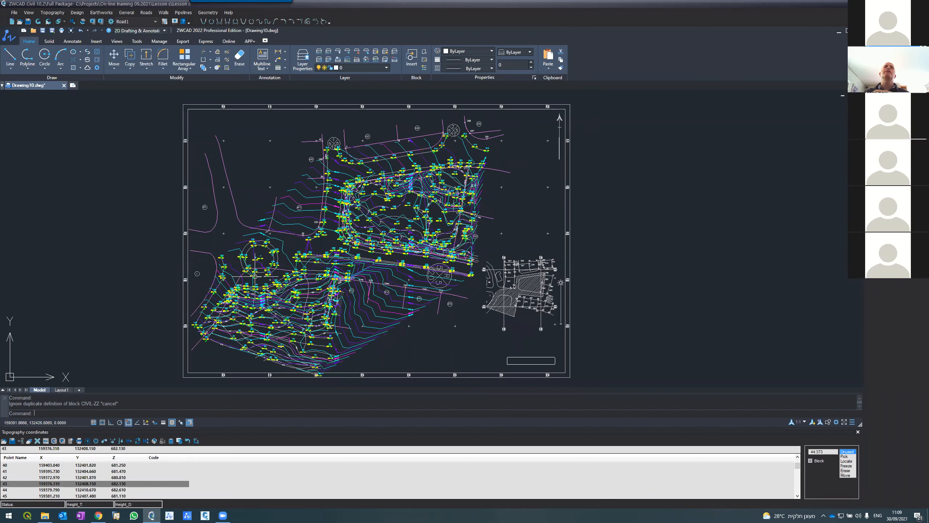
scroll(255, 276, up, 2)
scroll(255, 276, up, 2)
scroll(254, 276, up, 2)
scroll(254, 276, down, 8)
scroll(225, 263, up, 4)
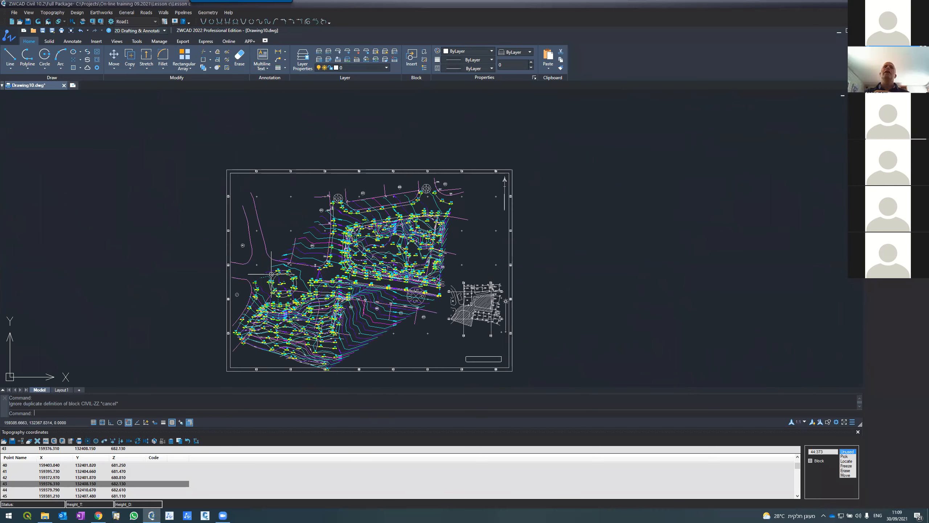
scroll(271, 273, up, 5)
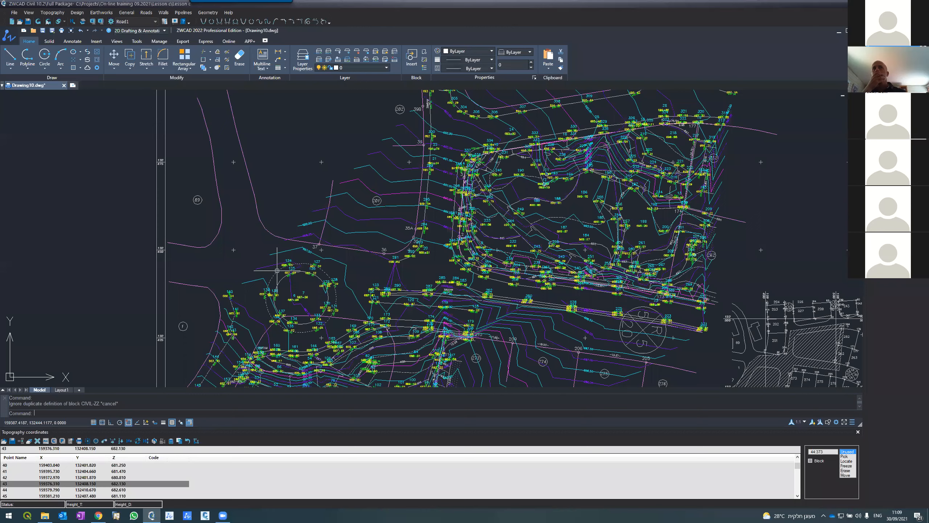
List the properties of the block without a spot height at boundary point 37, checking its insertion point and Z value
scroll(325, 217, up, 4)
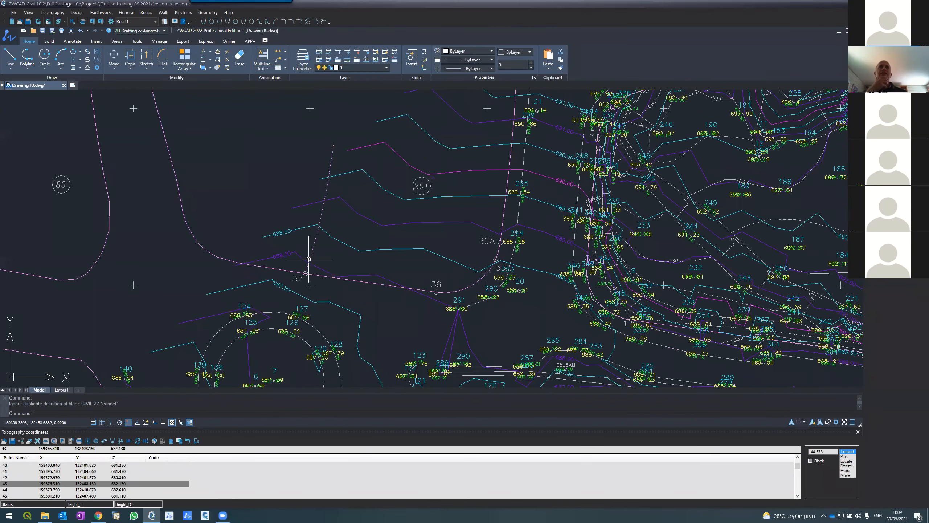
scroll(309, 259, up, 5)
scroll(289, 291, down, 4)
click(288, 291)
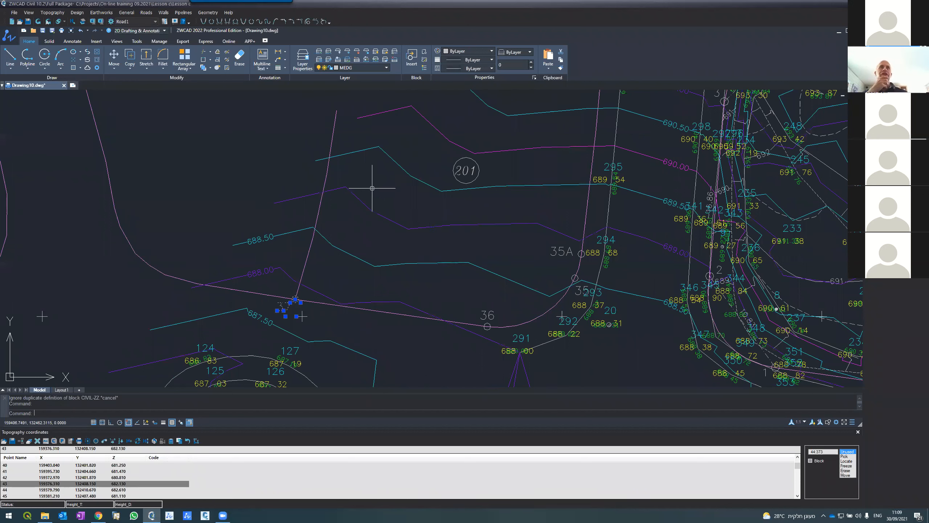
text(LI)
key(Return)
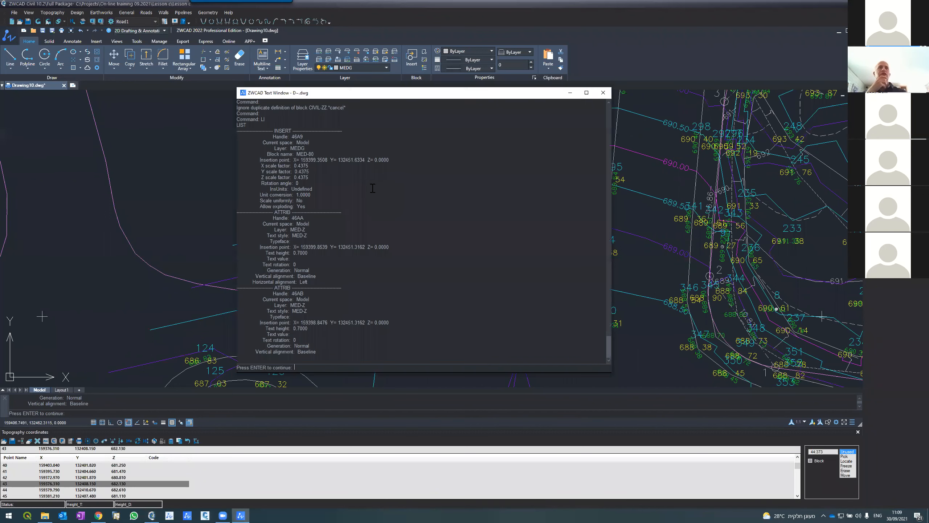
click(603, 94)
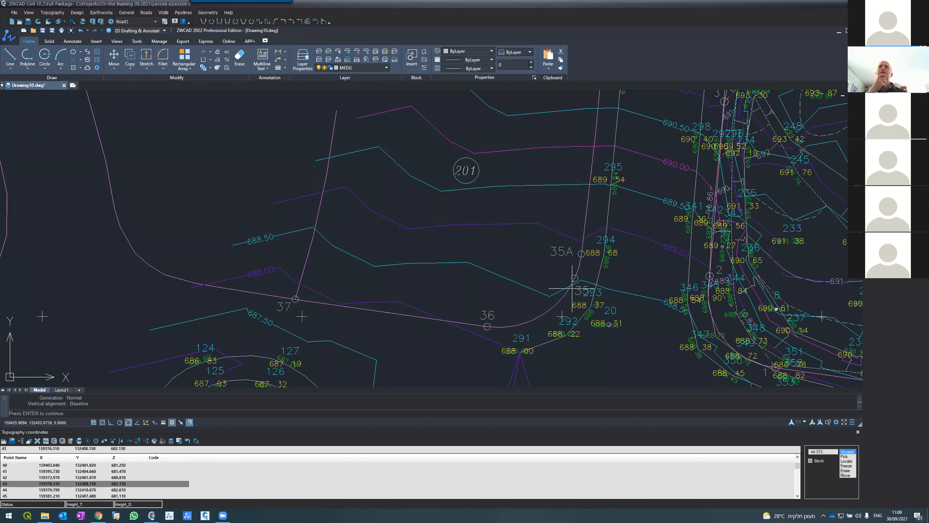
scroll(572, 288, down, 5)
scroll(574, 186, up, 5)
scroll(573, 187, down, 6)
scroll(706, 156, up, 3)
scroll(662, 205, down, 5)
scroll(662, 205, down, 5)
scroll(661, 283, up, 5)
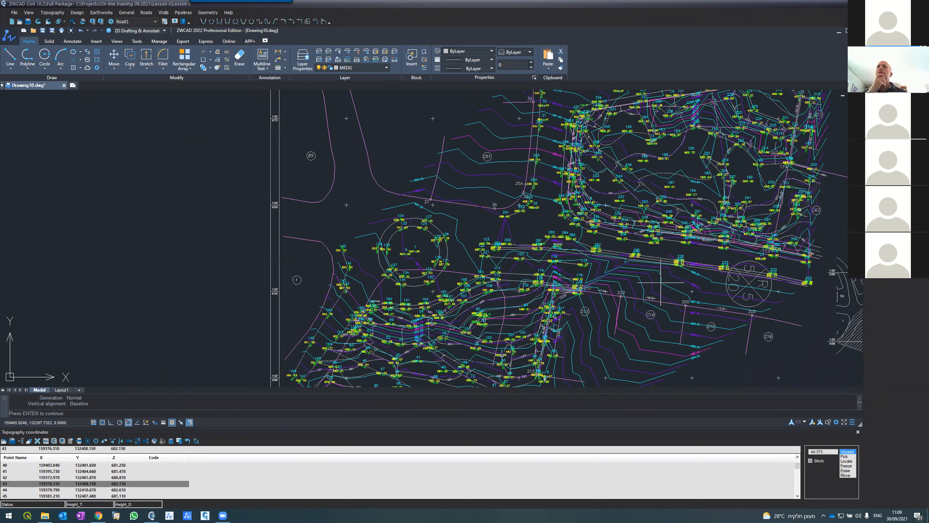
scroll(661, 284, up, 4)
scroll(618, 308, down, 5)
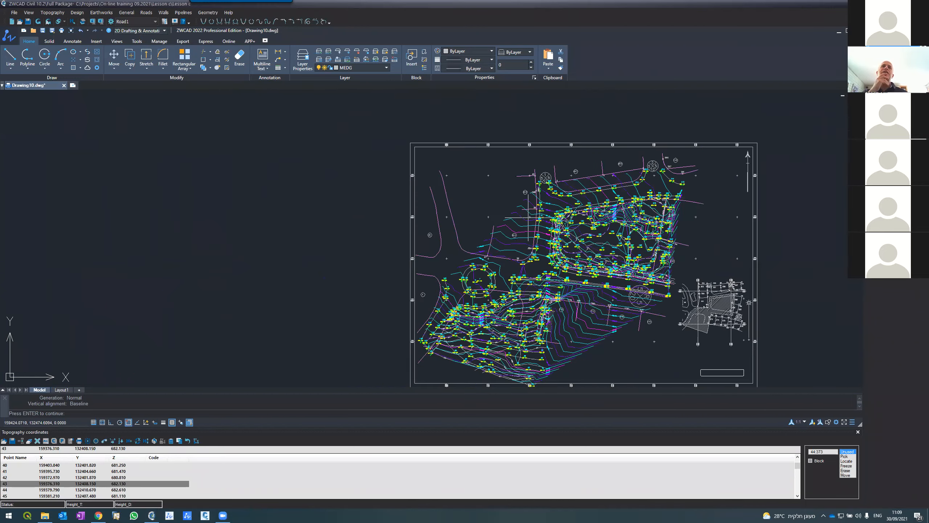
scroll(506, 200, up, 3)
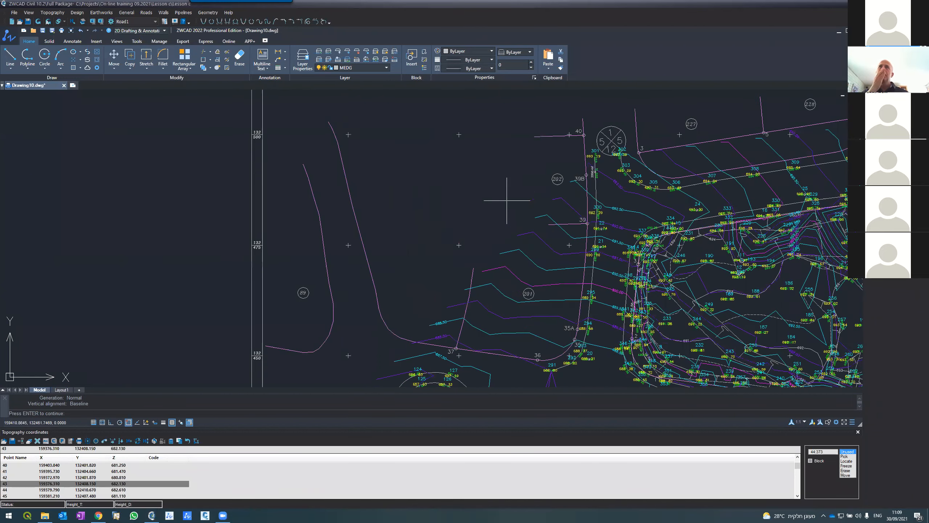
scroll(507, 200, down, 4)
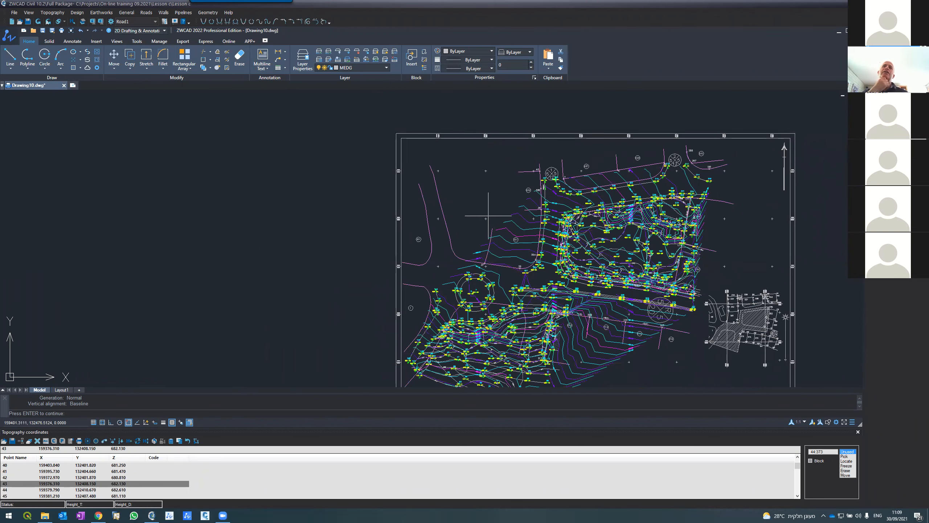
scroll(496, 235, up, 4)
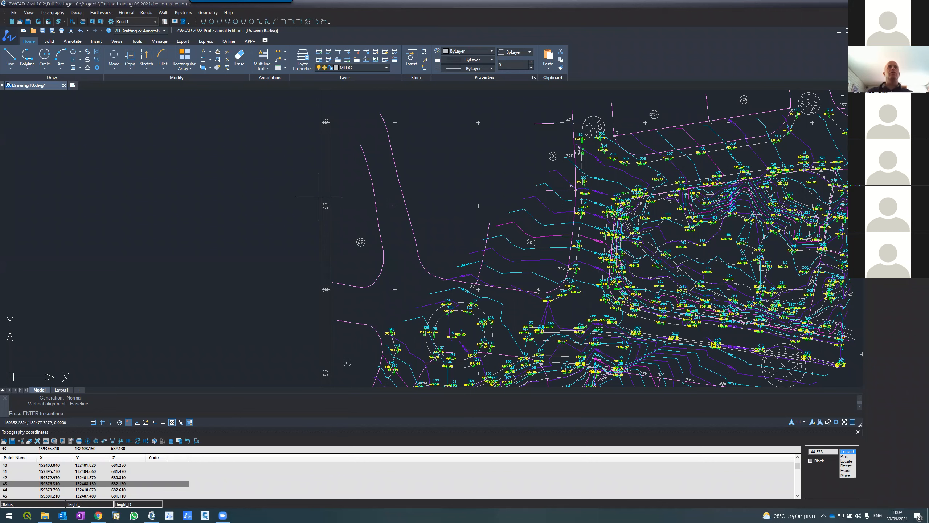
key(Escape)
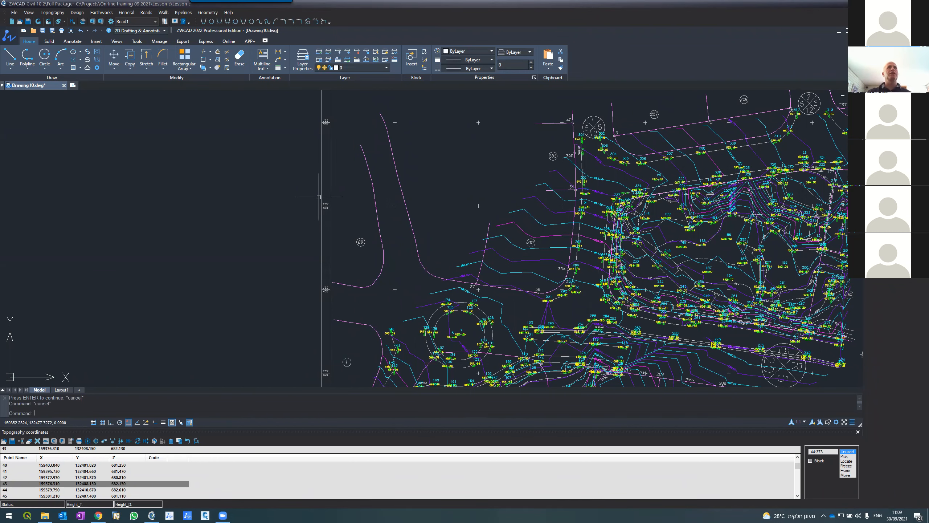
Purge all unused items from the drawing, including nested items
scroll(319, 197, up, 2)
click(303, 58)
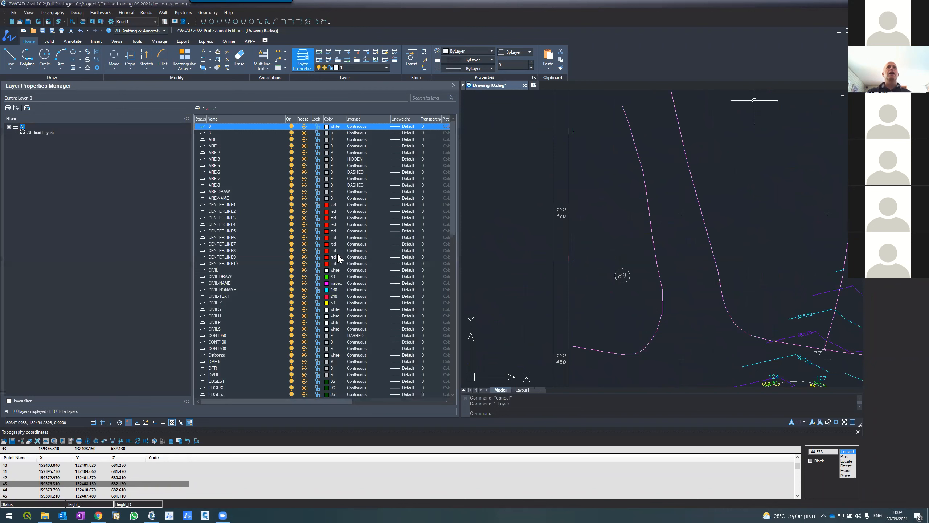
click(454, 85)
text(put)
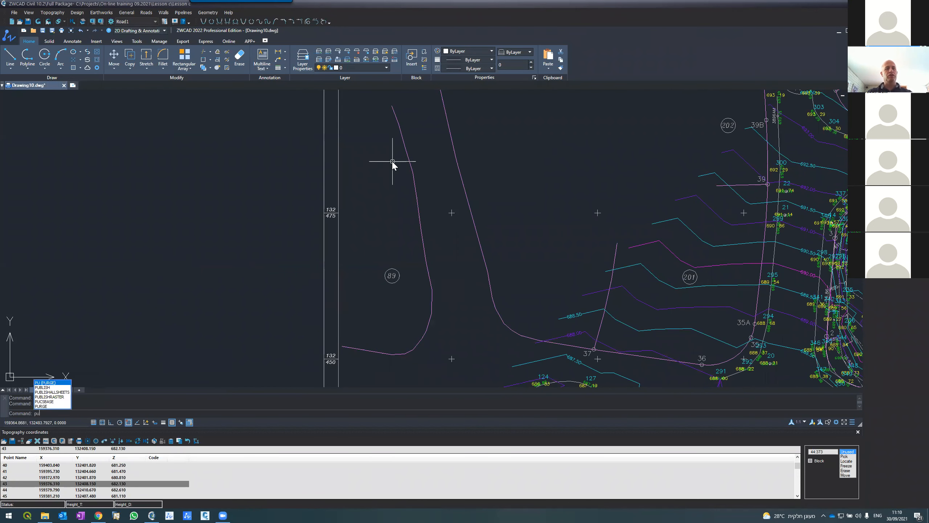
key(Return)
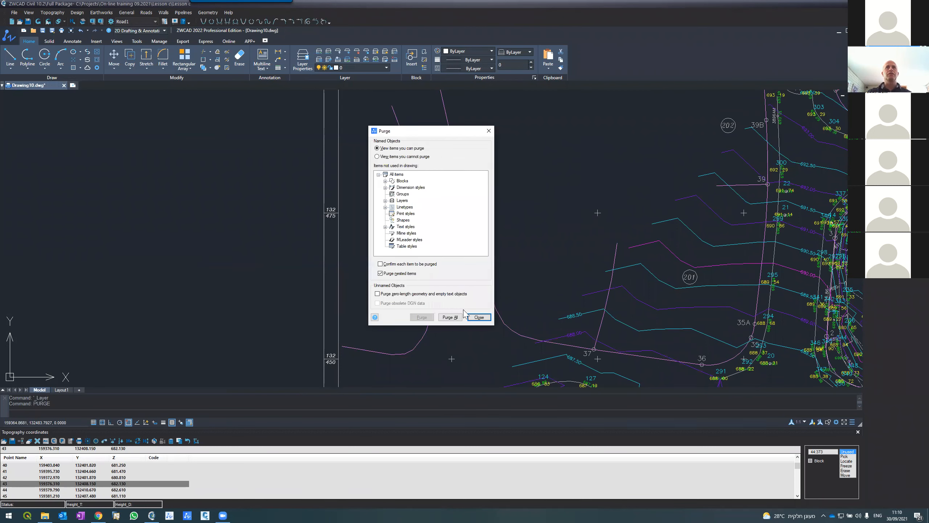
click(454, 318)
click(478, 320)
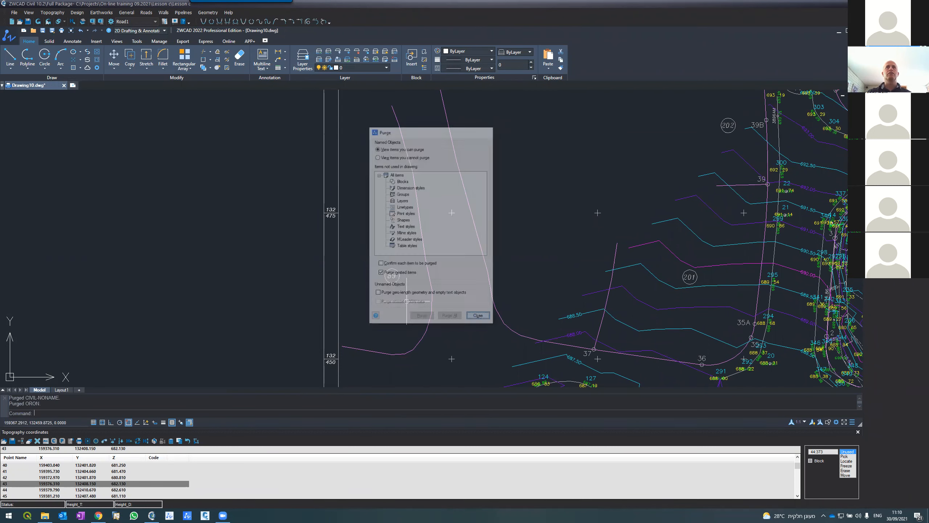
Create a new layer named NoElevation
click(303, 58)
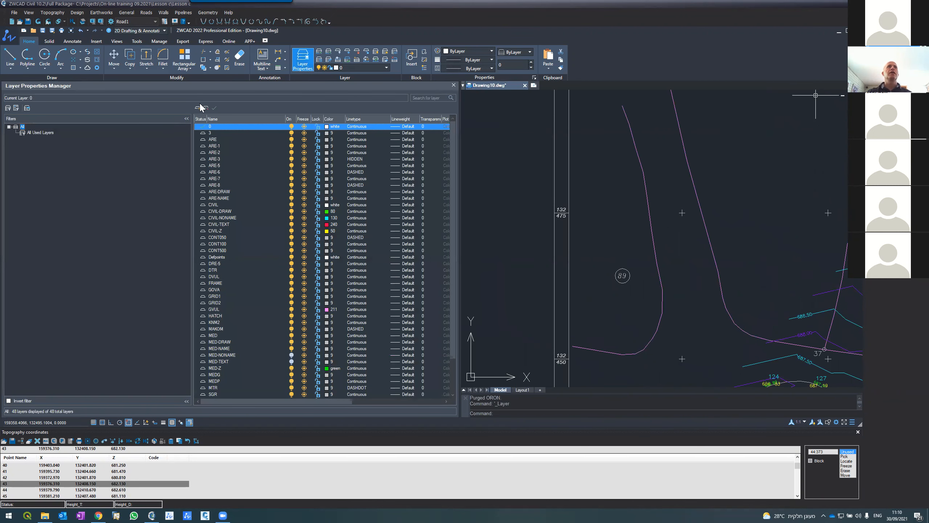
click(199, 107)
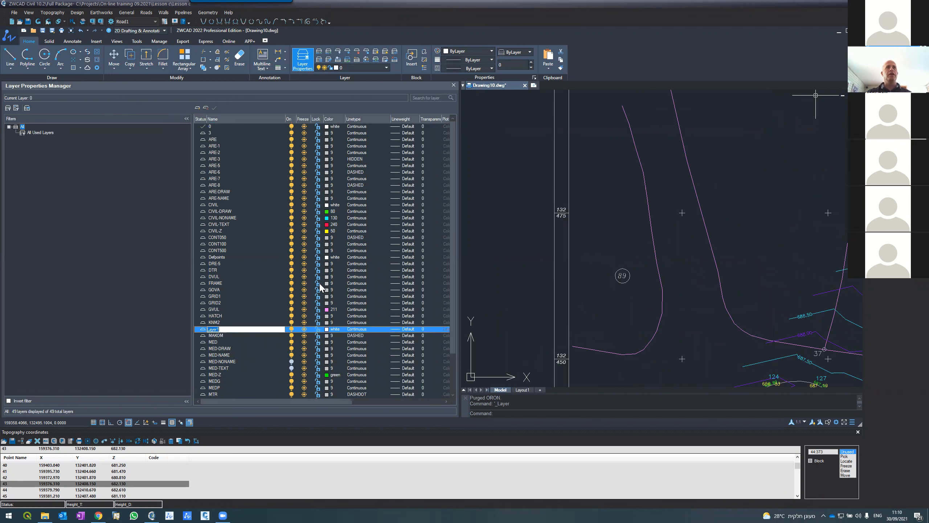
text(NoElevation)
key(Return)
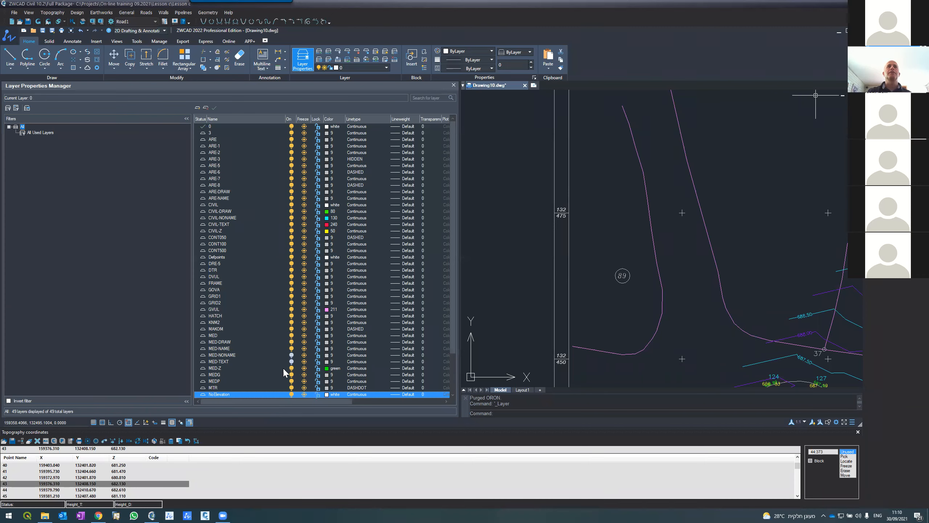
click(454, 85)
scroll(329, 222, down, 2)
scroll(248, 232, down, 4)
scroll(261, 223, up, 3)
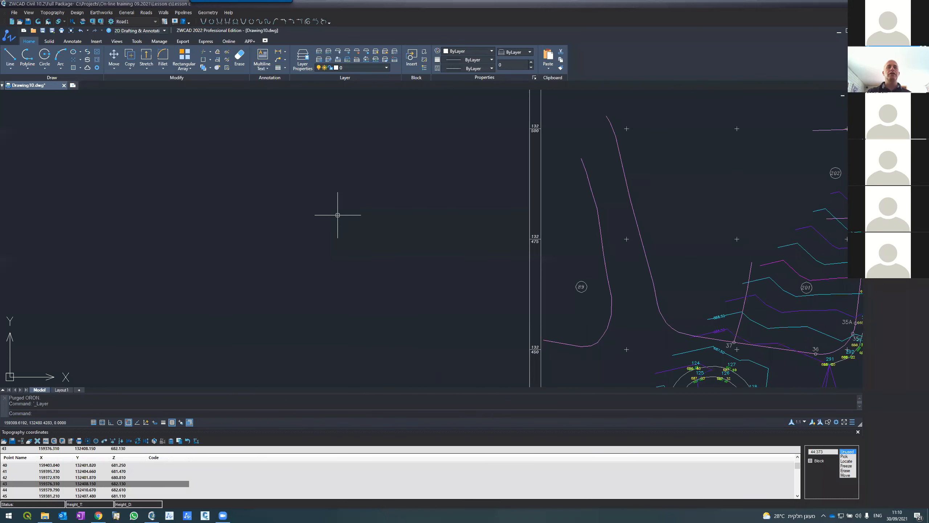
text(point)
key(Return)
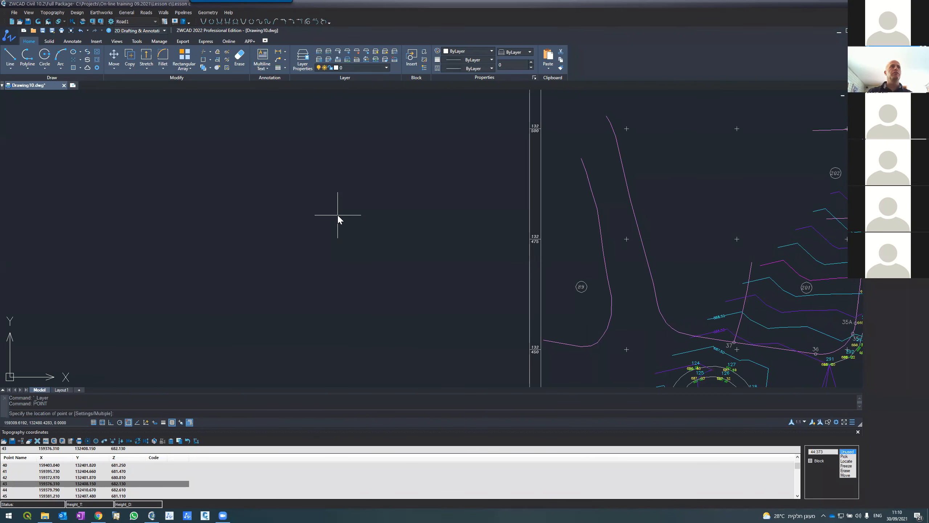
click(291, 178)
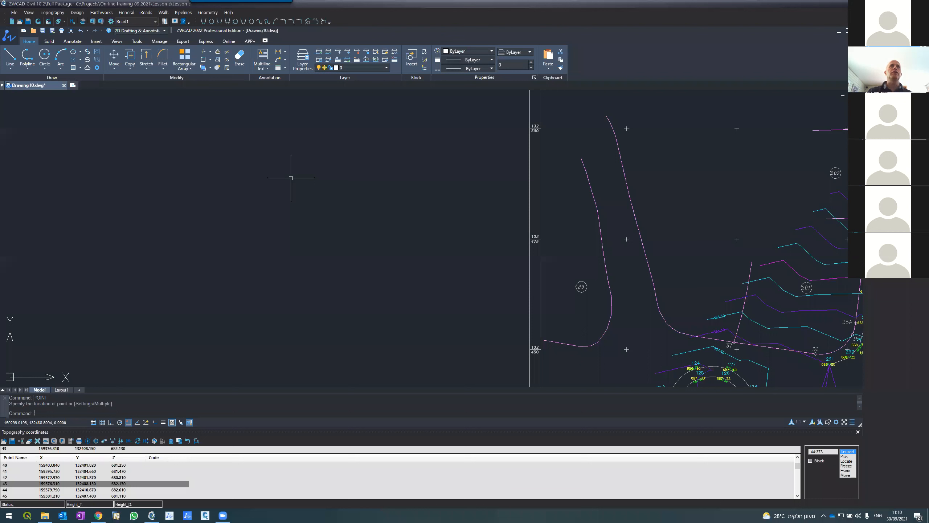
click(325, 248)
click(241, 258)
key(Return)
click(219, 290)
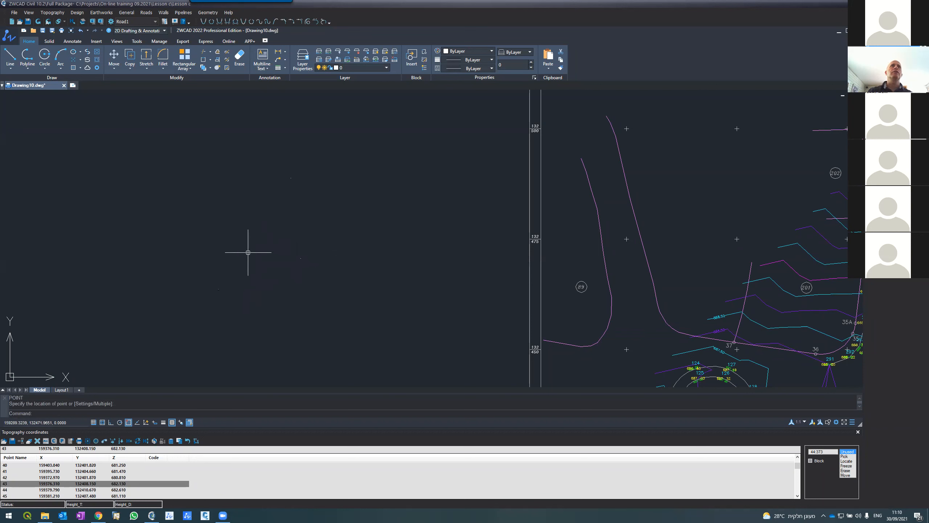
click(210, 153)
click(318, 298)
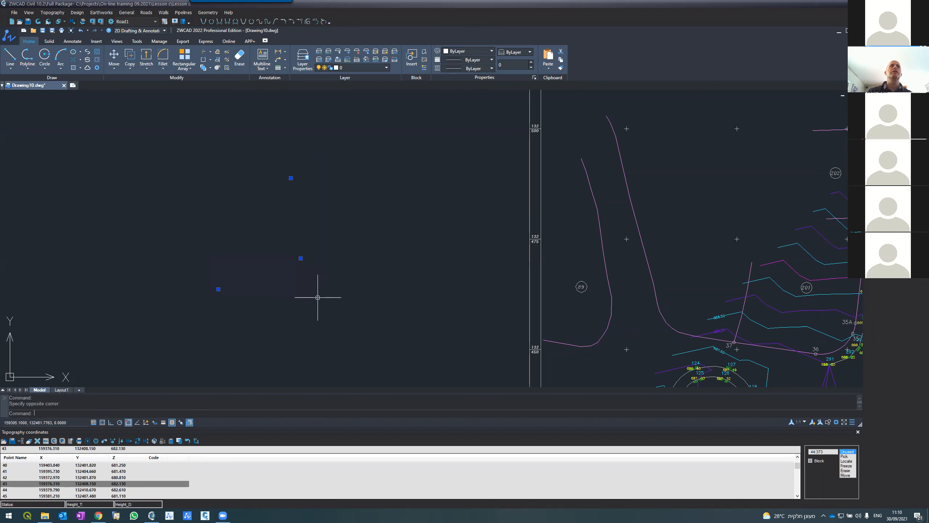
Make the NoElevation layer current
click(302, 59)
scroll(233, 274, down, 3)
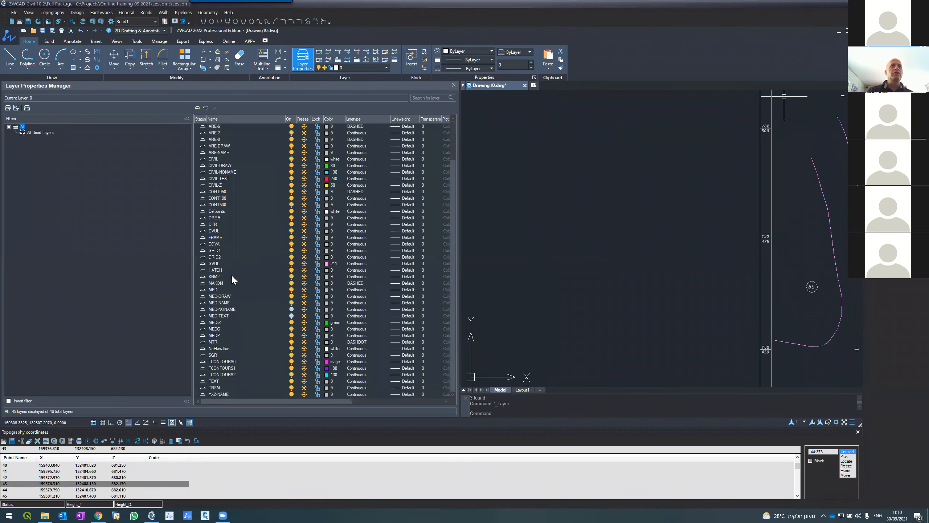
click(225, 350)
click(214, 108)
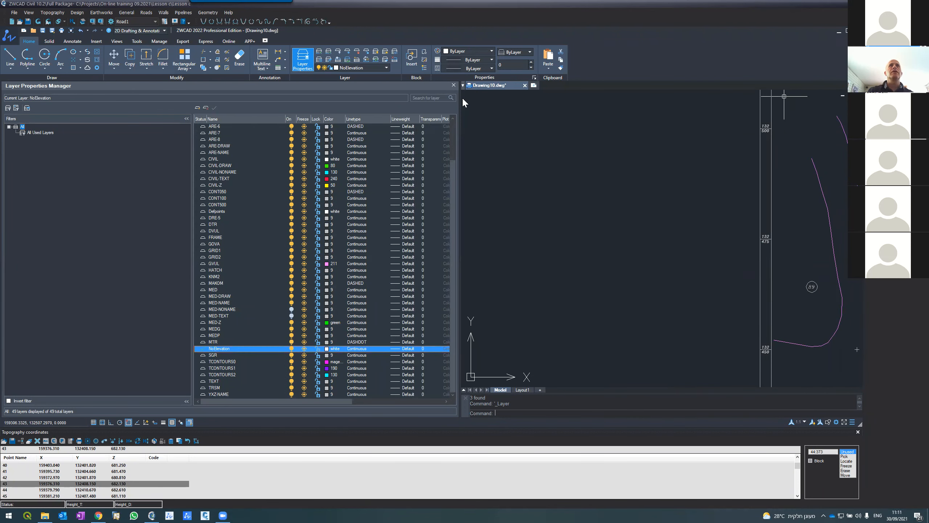
click(454, 84)
Place five scattered point objects on the NoElevation layer in the empty area west of the drawing frame
text(po)
key(Return)
click(381, 179)
key(Return)
click(402, 270)
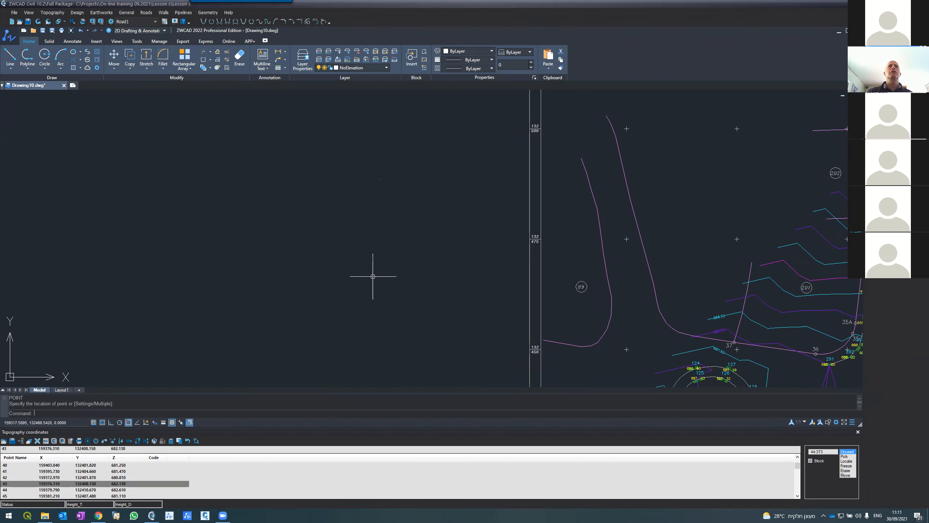
key(Return)
click(235, 300)
key(Return)
click(301, 232)
key(Escape)
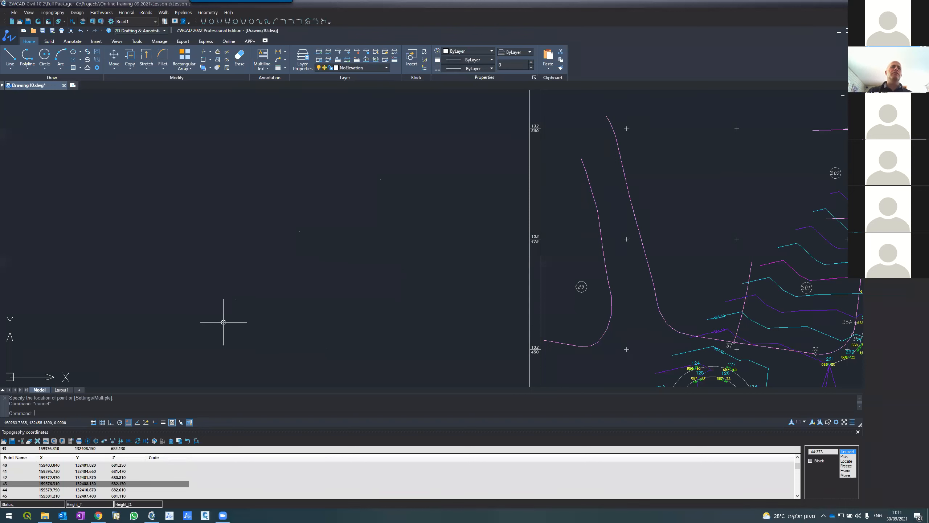
List the properties of the south-westernmost new point to check its layer and Z coordinate
click(236, 299)
text(li)
key(Return)
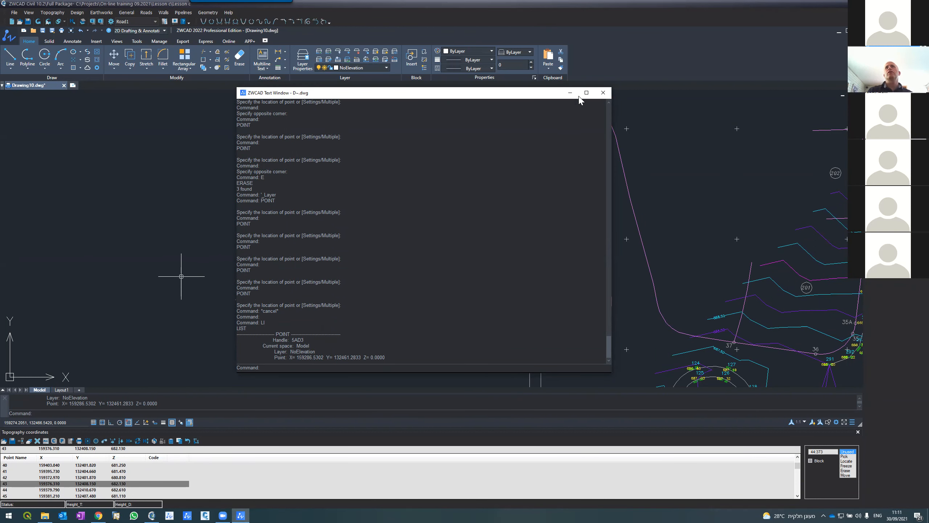
click(603, 93)
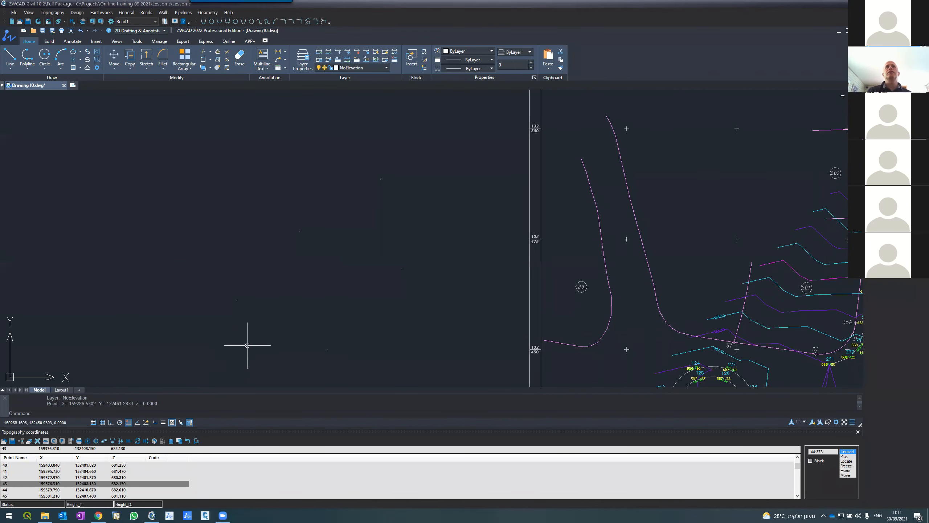
scroll(231, 297, up, 3)
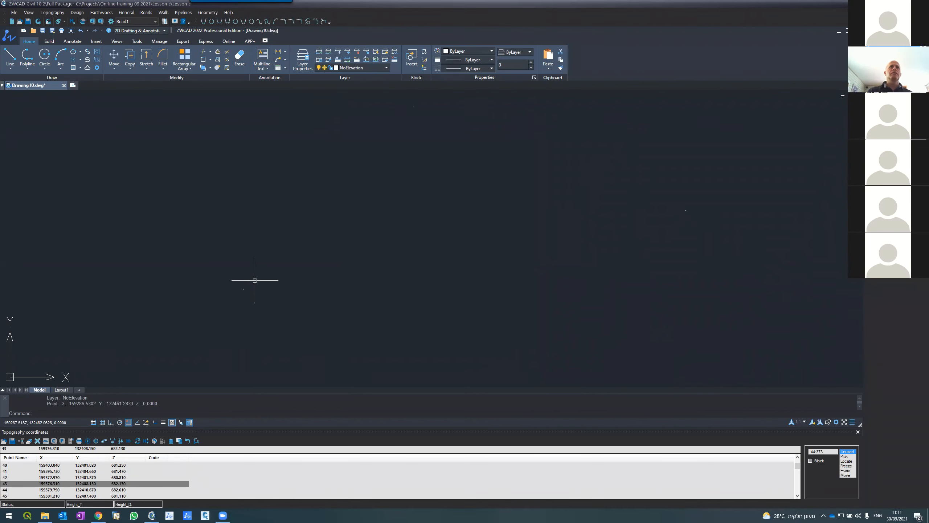
text(text)
key(Return)
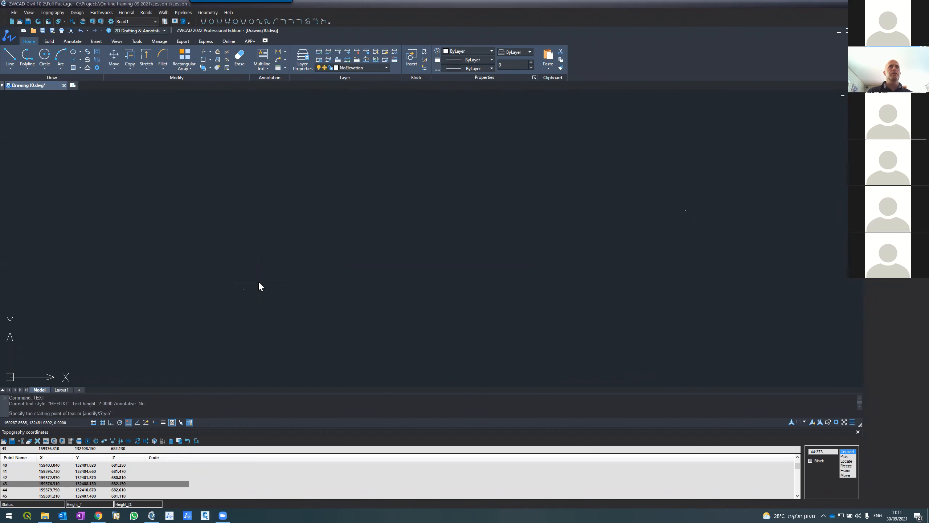
Create a layer named Noelevation-Text, leaving its colour white, and make it the current layer
click(303, 61)
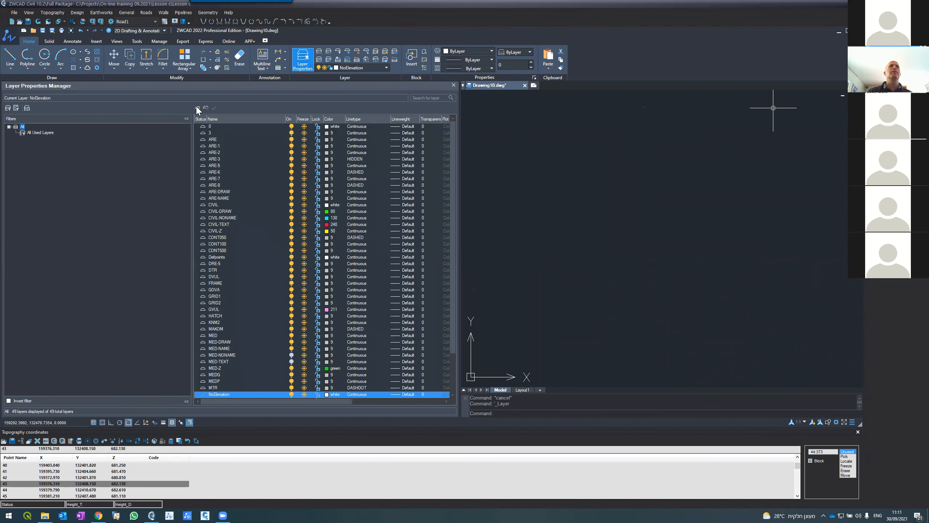
click(198, 108)
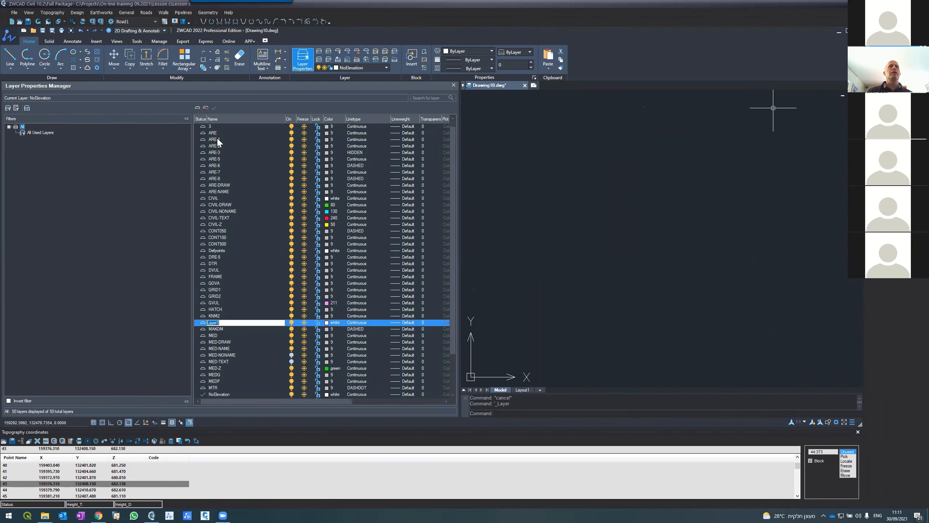
text(Noelevation-Text)
key(Return)
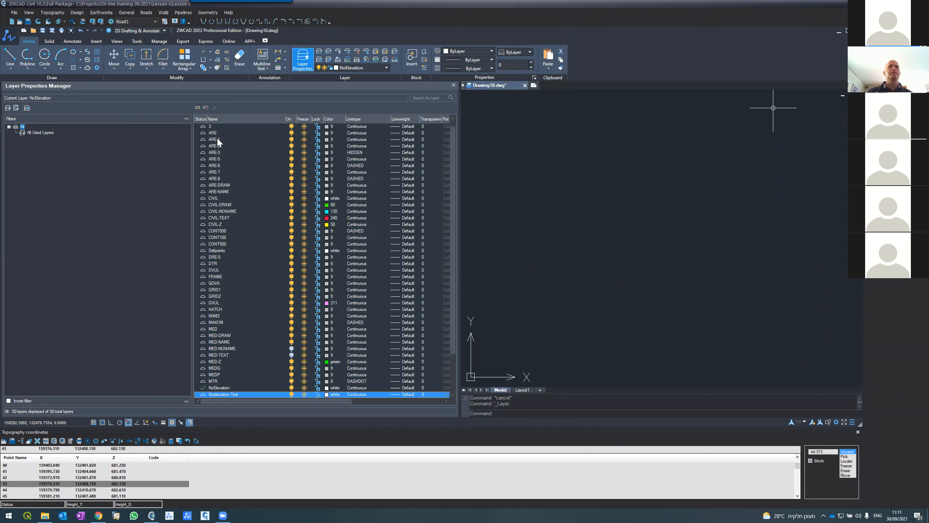
click(326, 395)
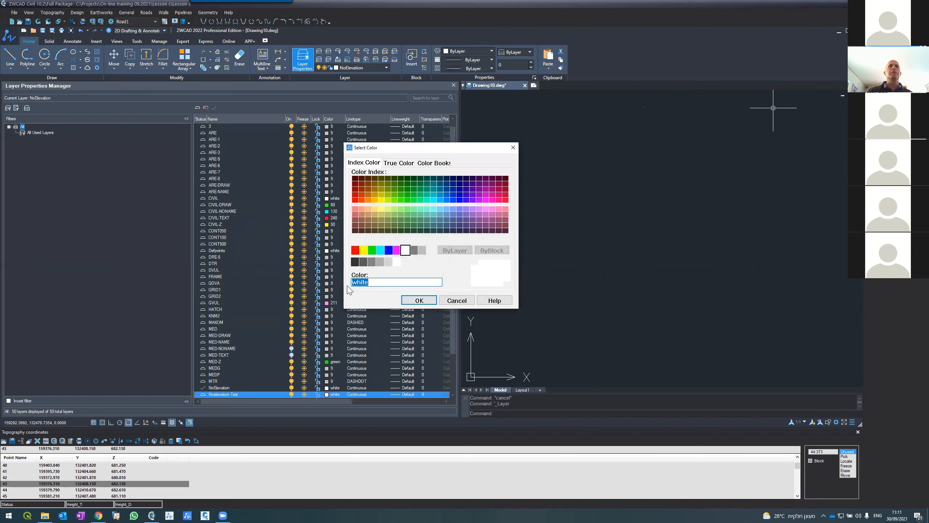
click(454, 300)
click(215, 108)
click(454, 85)
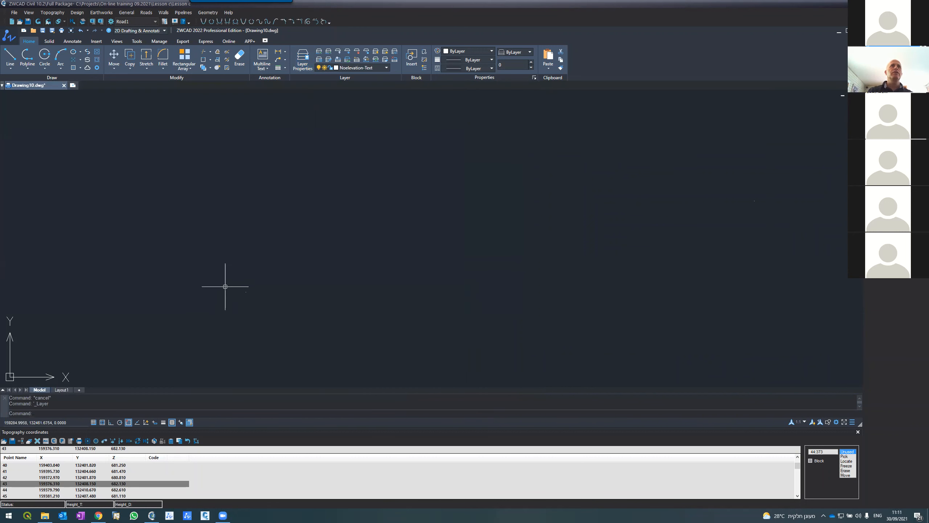
Add the single-line text 700 at the westernmost new point, with object snap off and the default height of 2 and rotation of 0
text(TEXT)
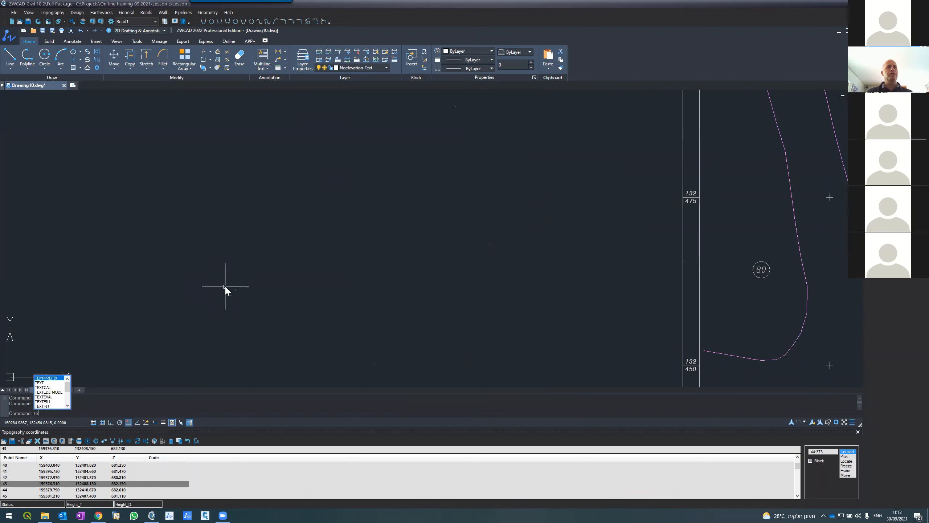
key(Return)
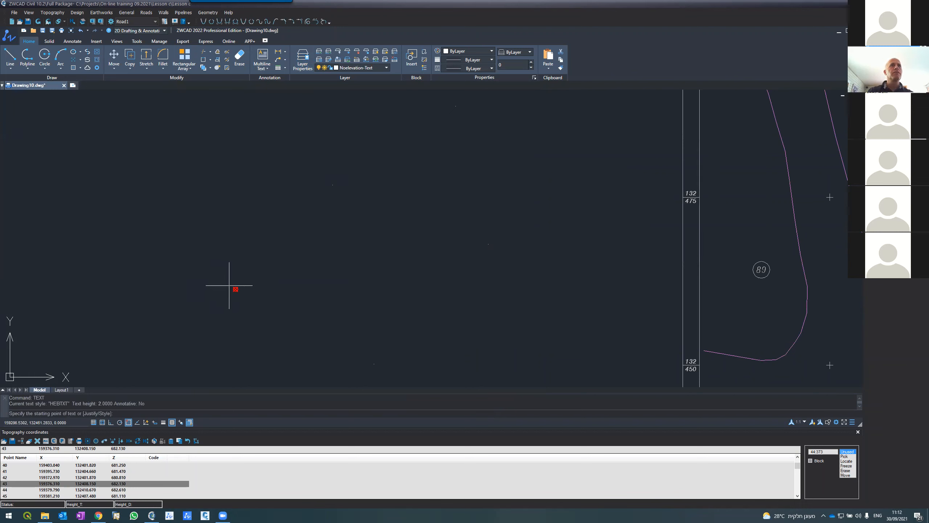
click(127, 423)
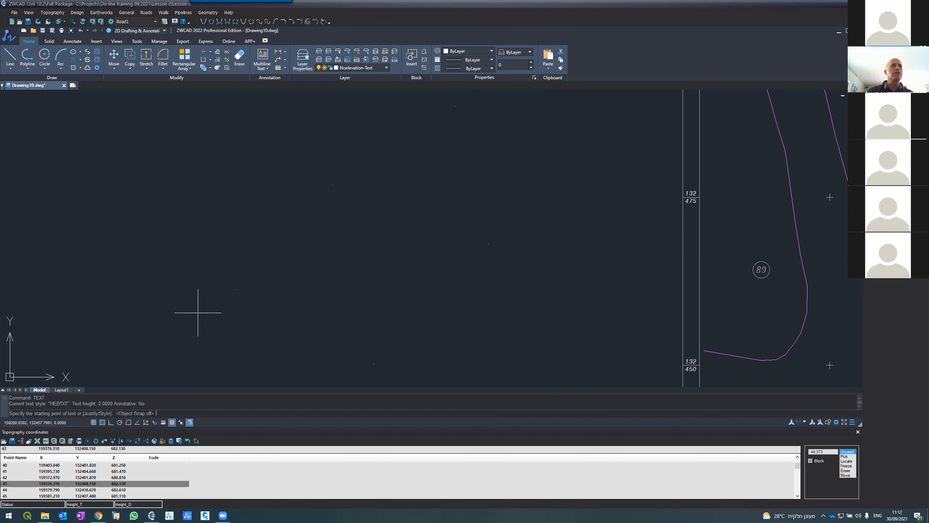
click(233, 288)
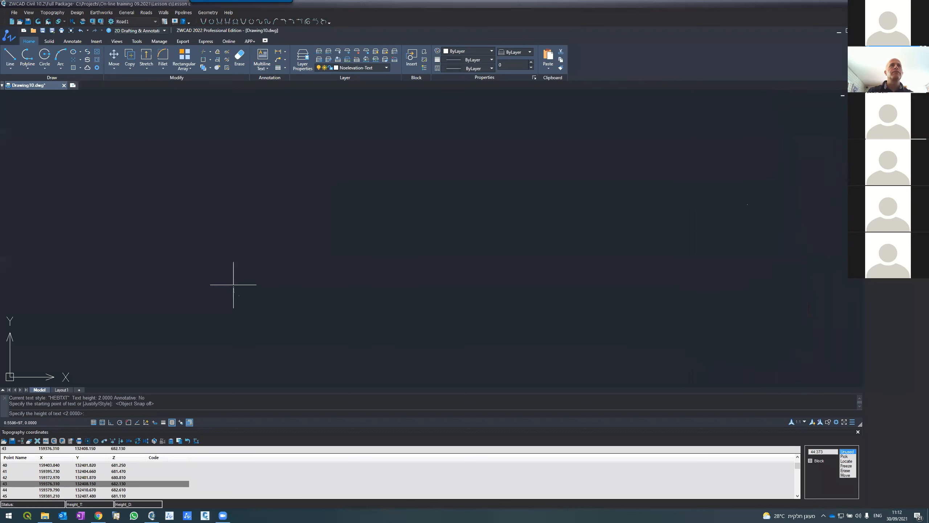
key(Return)
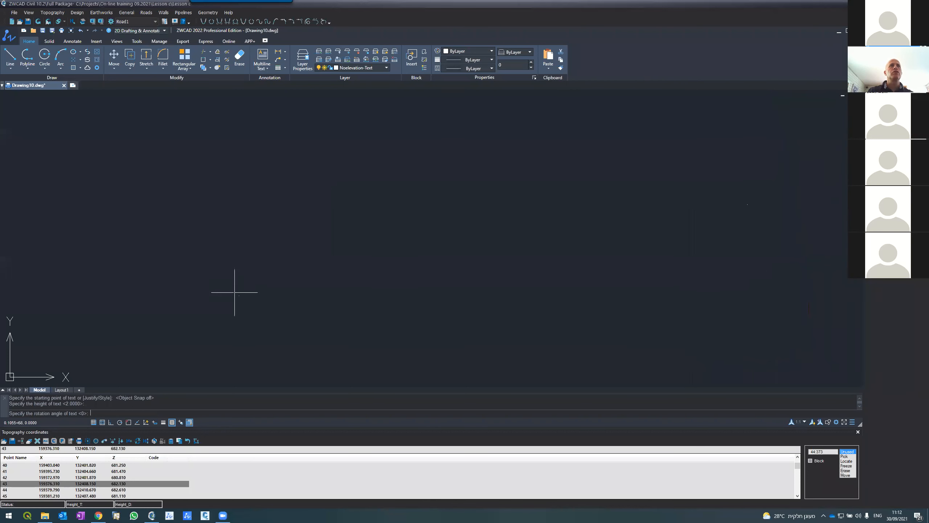
key(Return)
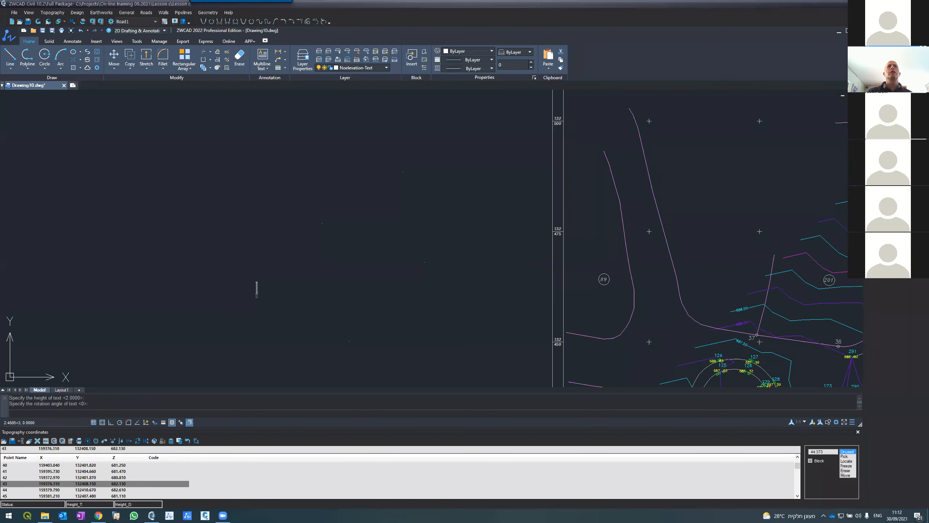
scroll(257, 290, down, 3)
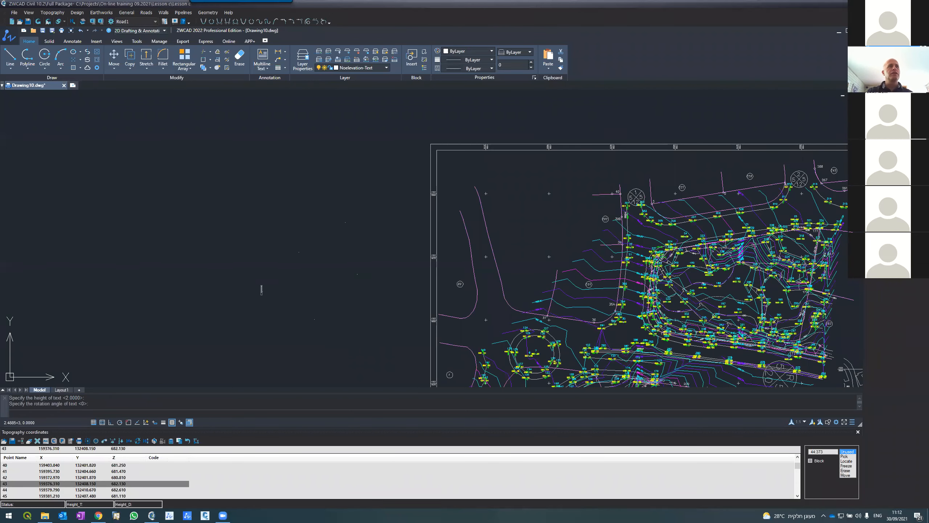
text(700)
key(Return)
scroll(257, 303, down, 1)
key(Return)
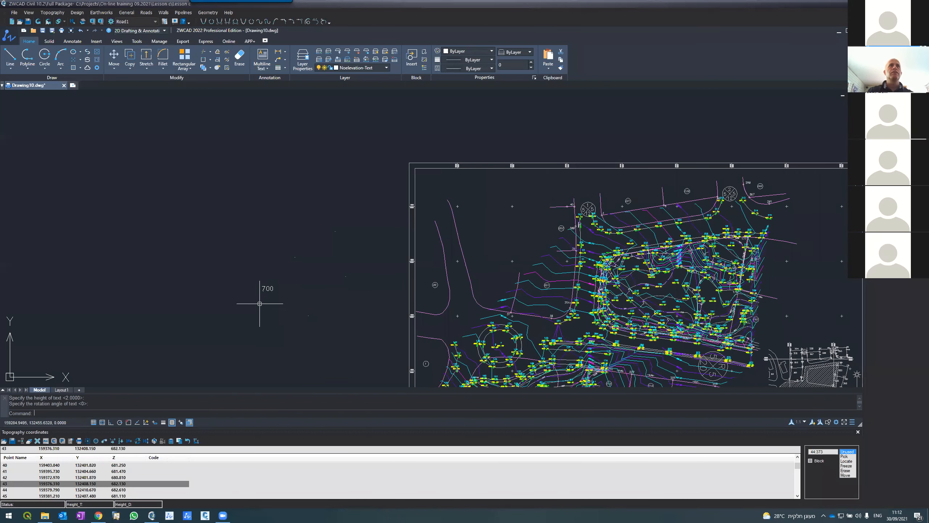
Move the 700 text slightly west so it sits directly over the westernmost point
scroll(258, 296, up, 5)
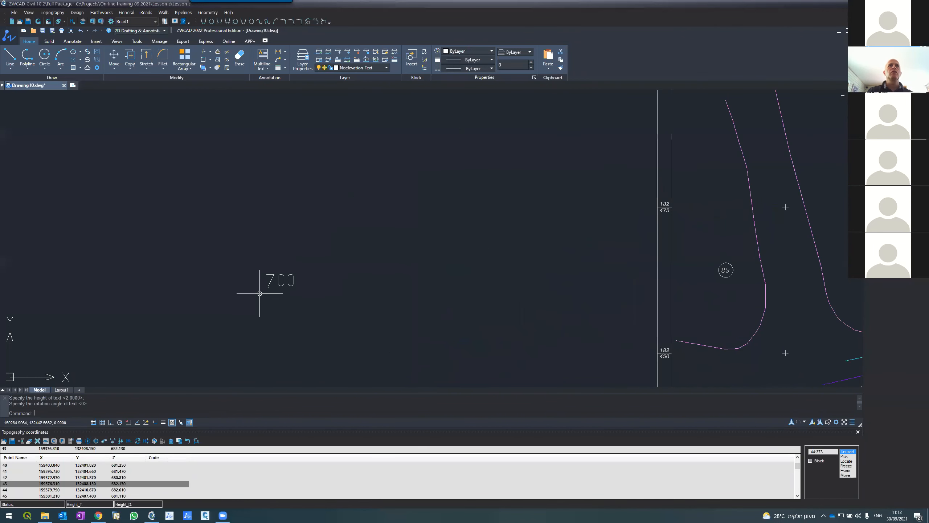
key(m)
key(Return)
click(271, 275)
key(Return)
click(265, 277)
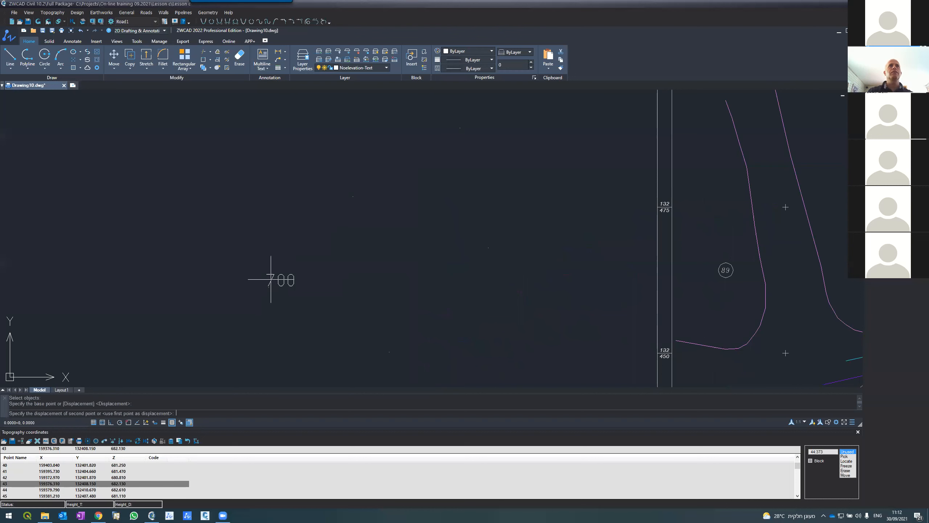
click(258, 277)
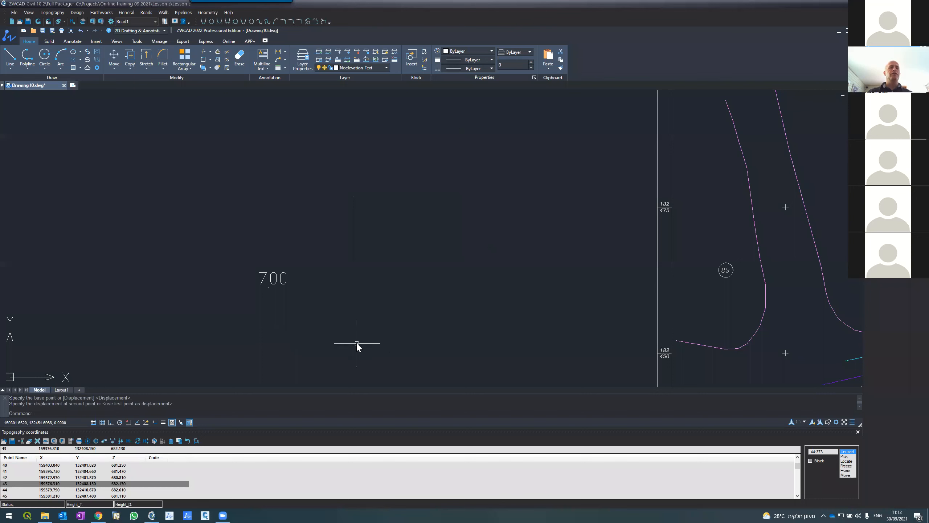
Copy the 700 text to each of the other four new points
text(co)
key(Return)
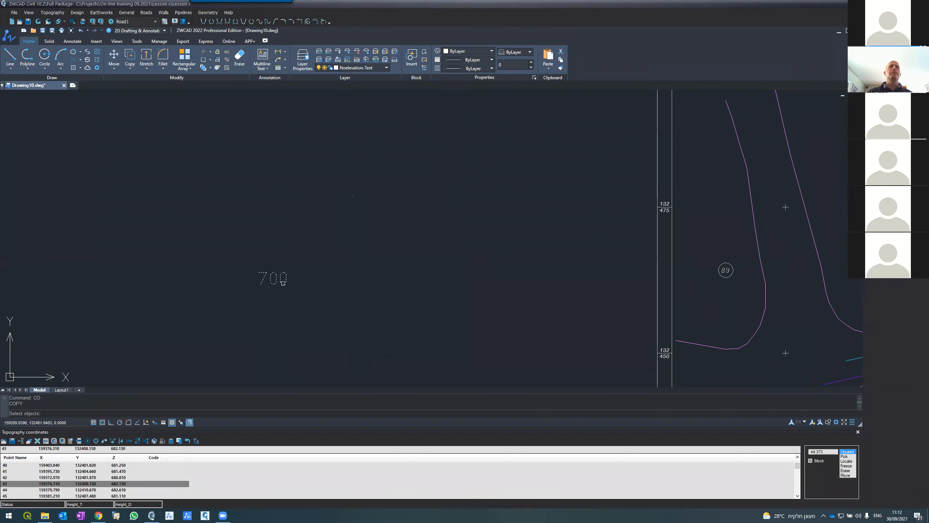
click(284, 282)
key(Return)
click(281, 278)
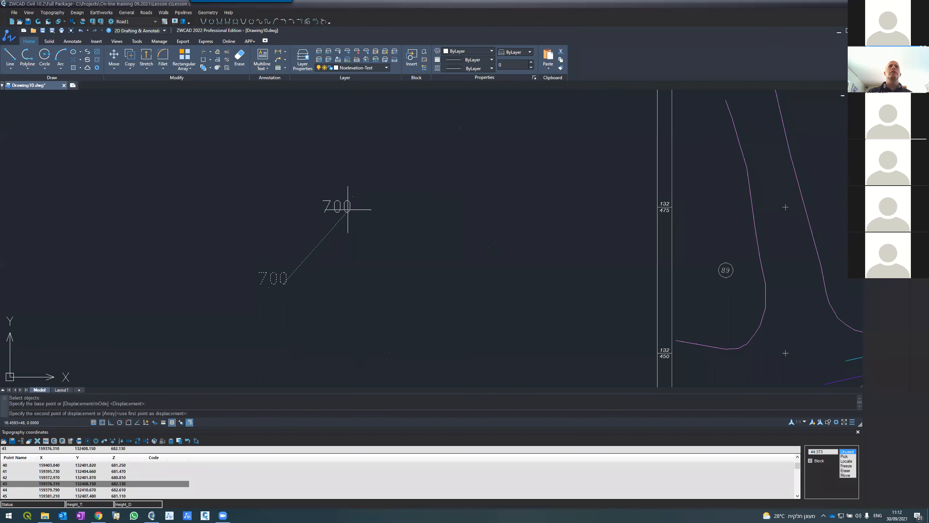
click(359, 192)
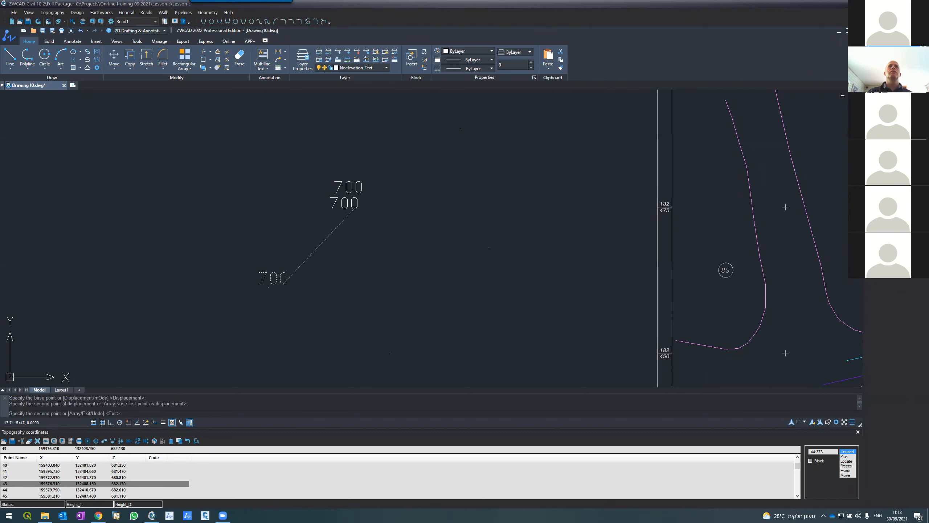
click(467, 126)
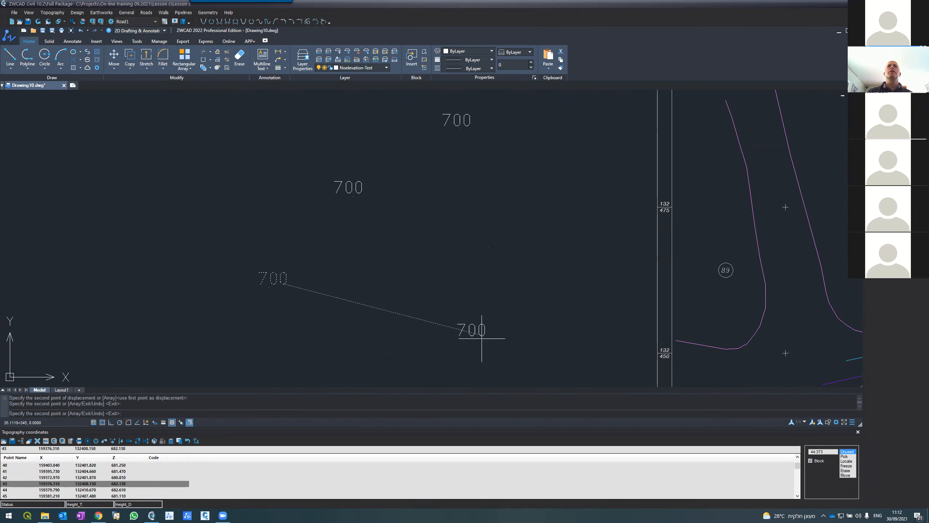
click(497, 262)
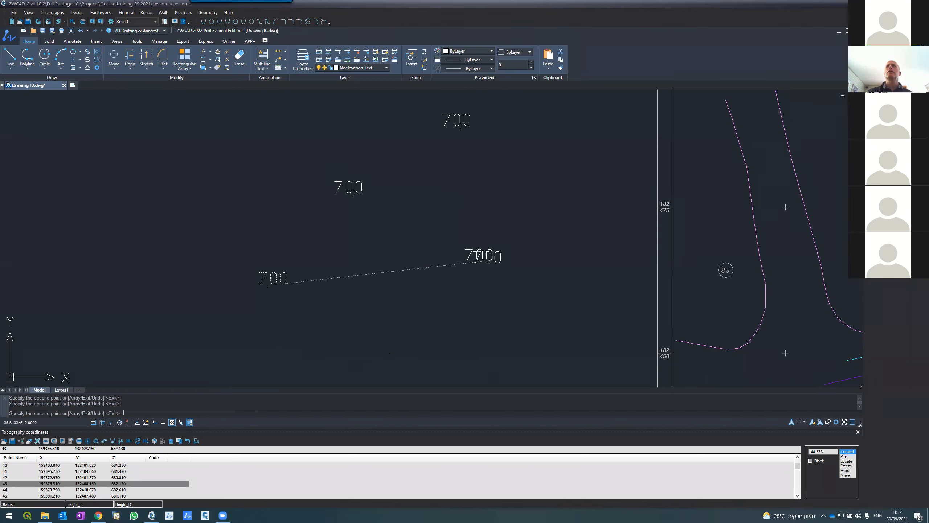
scroll(426, 250, down, 5)
scroll(585, 297, up, 4)
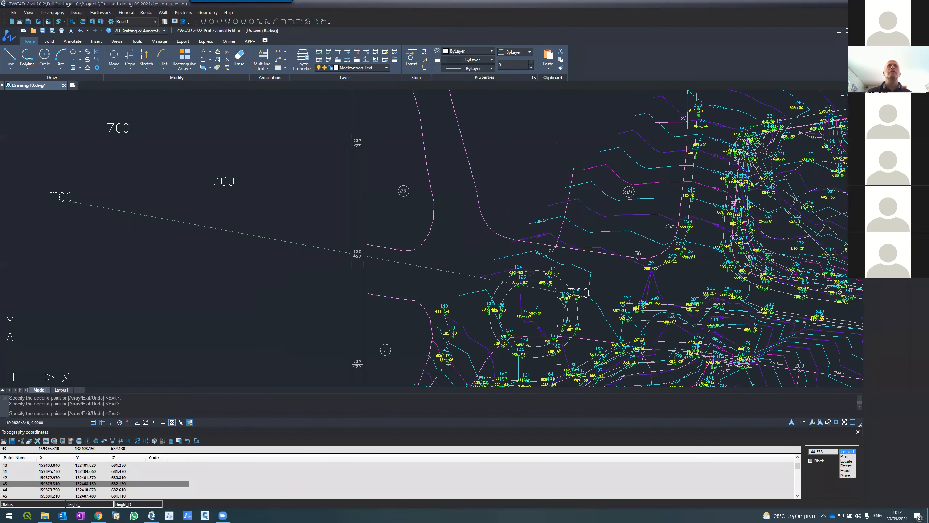
scroll(287, 279, down, 3)
scroll(224, 281, up, 4)
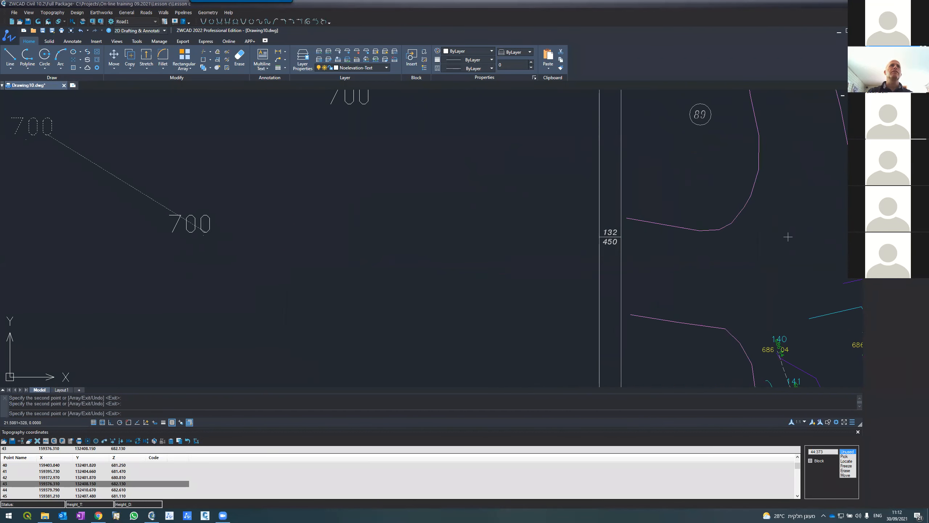
click(210, 231)
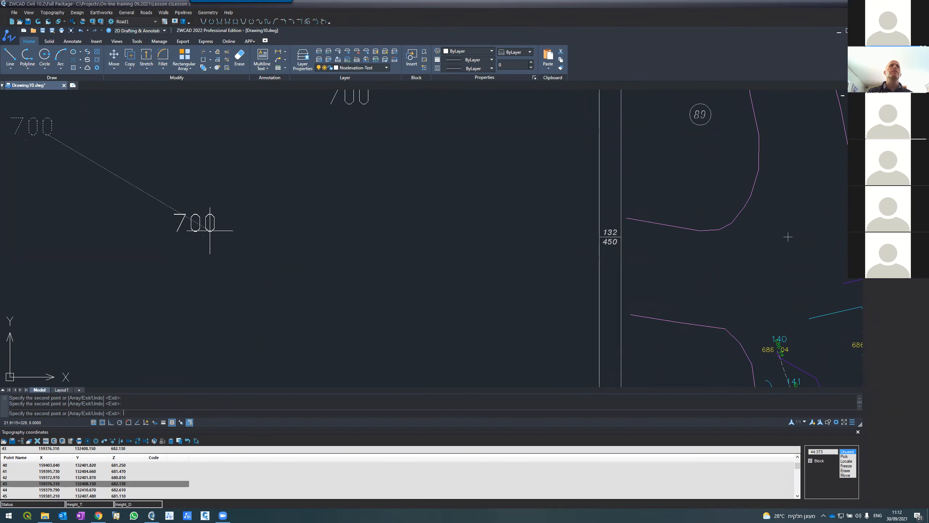
key(Escape)
Scale all five 700 texts by a factor of 0.5 about a base point just south-west of them
scroll(261, 264, down, 5)
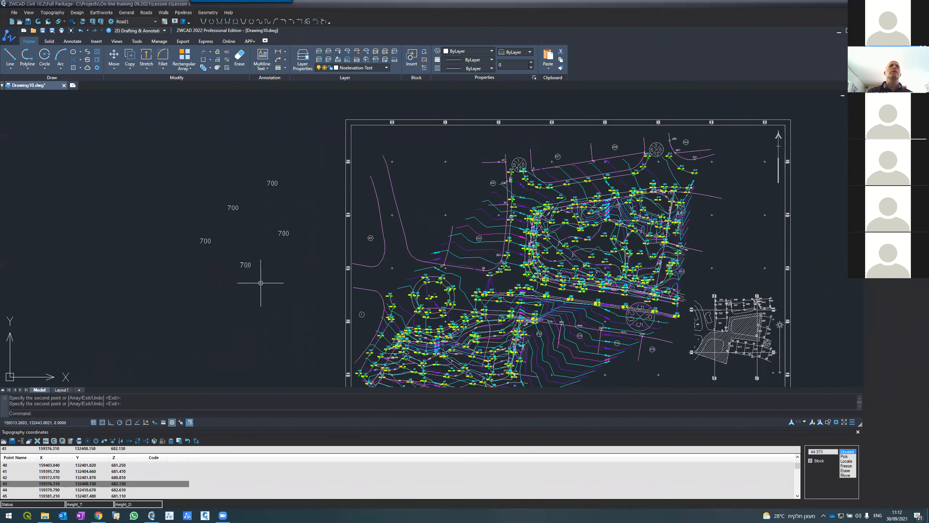
scroll(253, 253, up, 3)
text(scale)
key(Return)
click(208, 238)
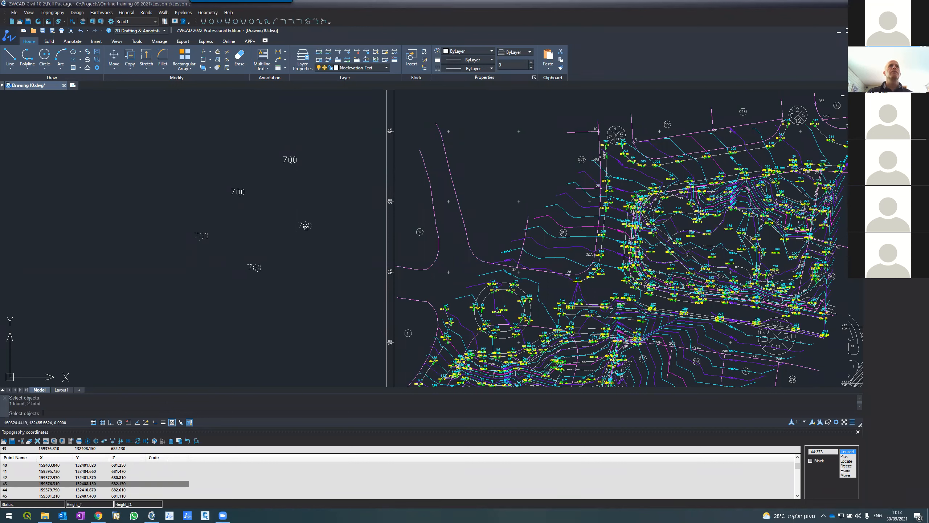
click(284, 160)
key(Return)
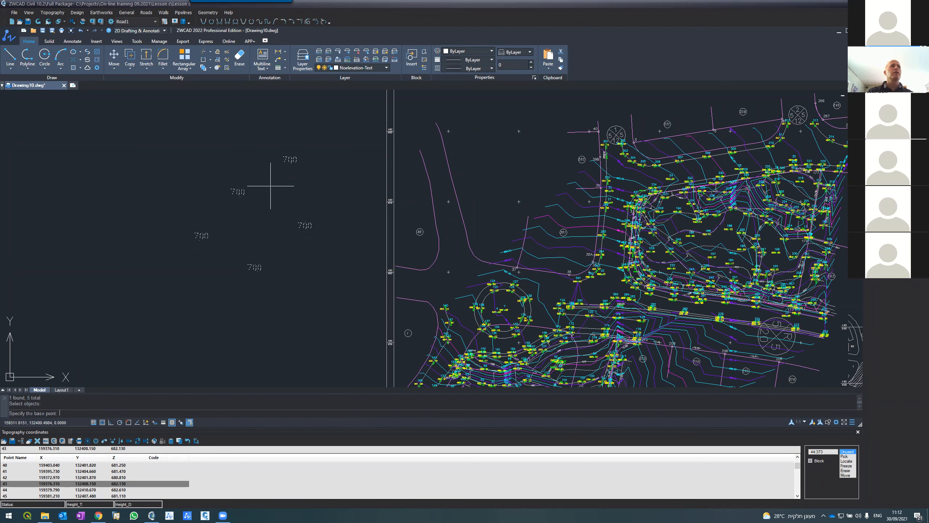
click(187, 284)
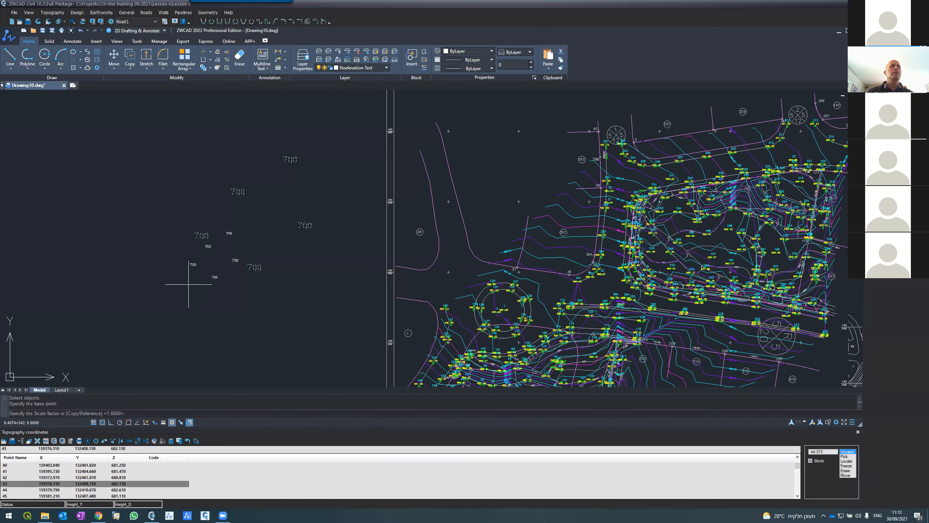
text(0.5)
key(Return)
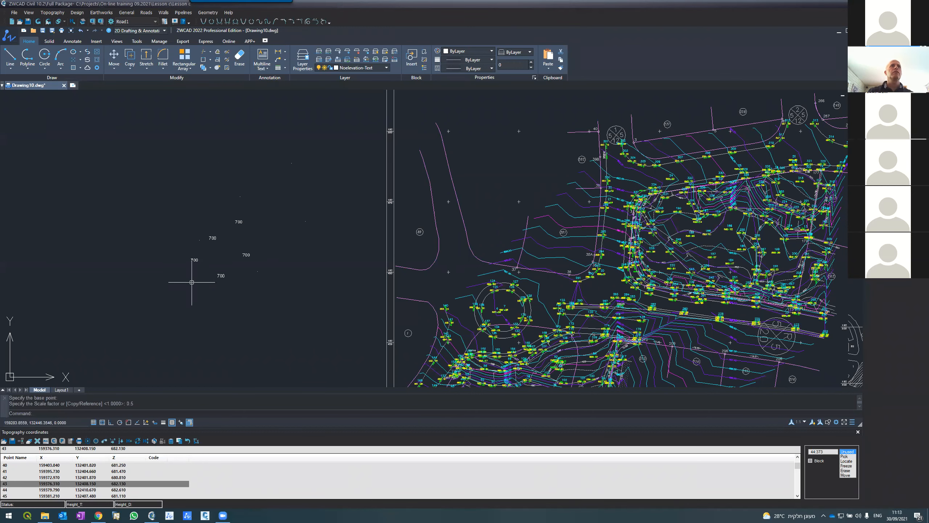
Move two of the scaled 700 texts beside the westernmost point and the next point to its north-east
scroll(188, 284, up, 1)
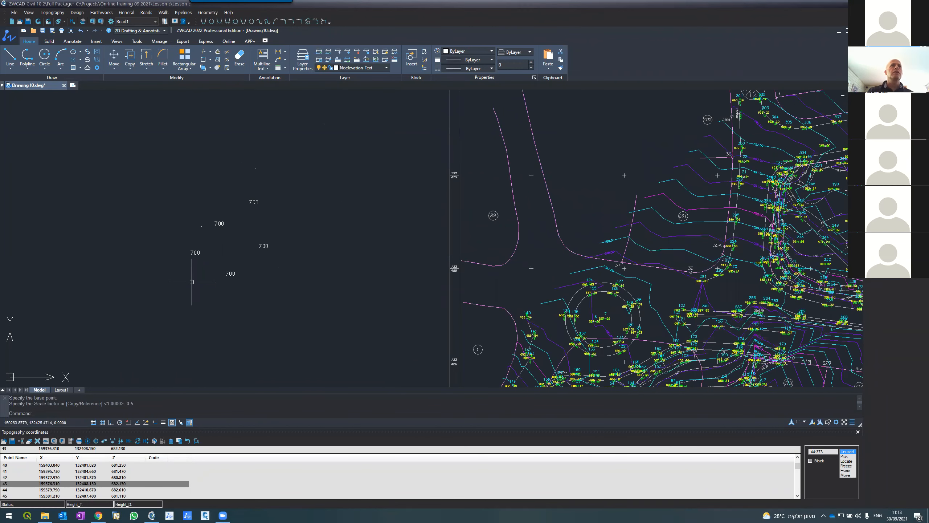
scroll(192, 281, up, 1)
text(m)
key(Return)
click(191, 244)
key(Return)
click(192, 244)
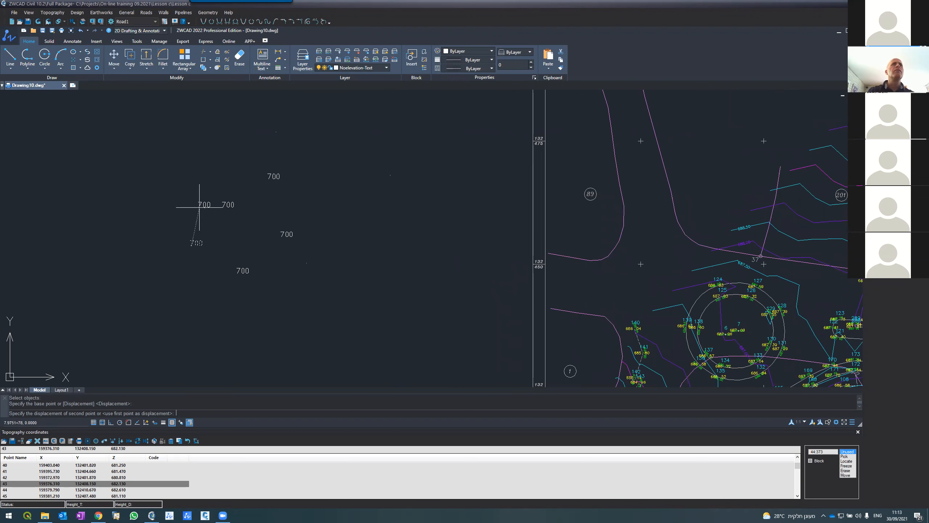
click(199, 206)
key(Return)
click(226, 205)
key(Return)
click(227, 207)
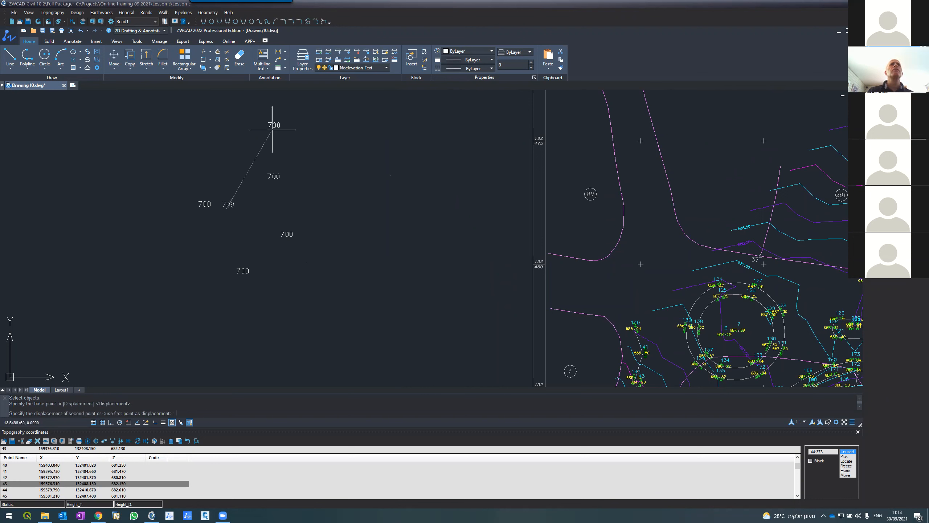
click(274, 131)
Move two more scaled 700 texts beside the easternmost and southernmost points
key(Return)
click(269, 178)
key(Return)
click(270, 178)
click(388, 171)
key(Return)
click(286, 235)
key(Return)
click(286, 235)
click(303, 258)
Erase the one remaining 700 text that has not been placed beside a point
click(224, 264)
click(259, 276)
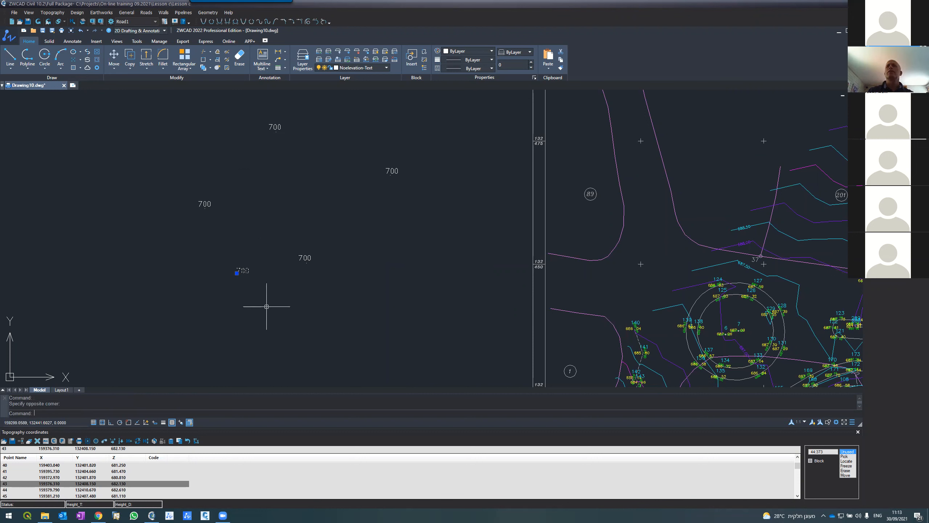
key(Delete)
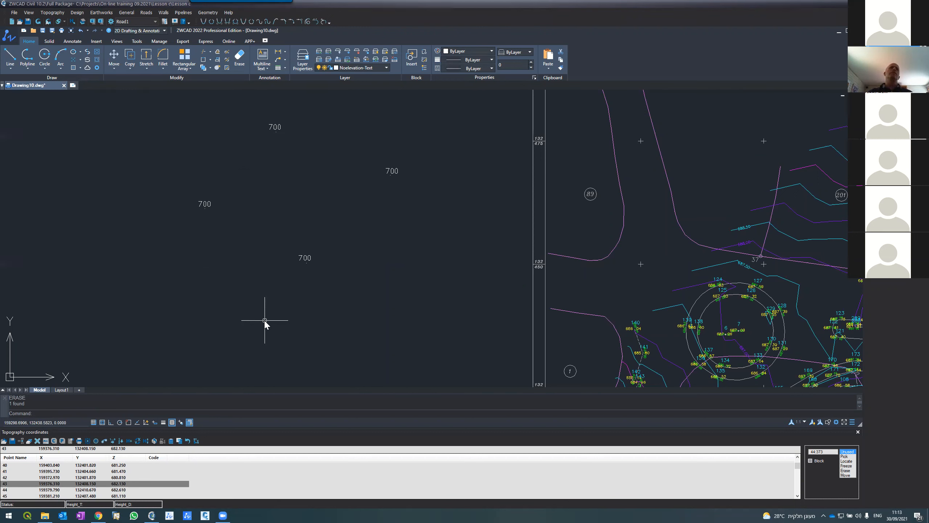
Change the southernmost elevation text to 698 and the easternmost one to 697.55
double_click(302, 257)
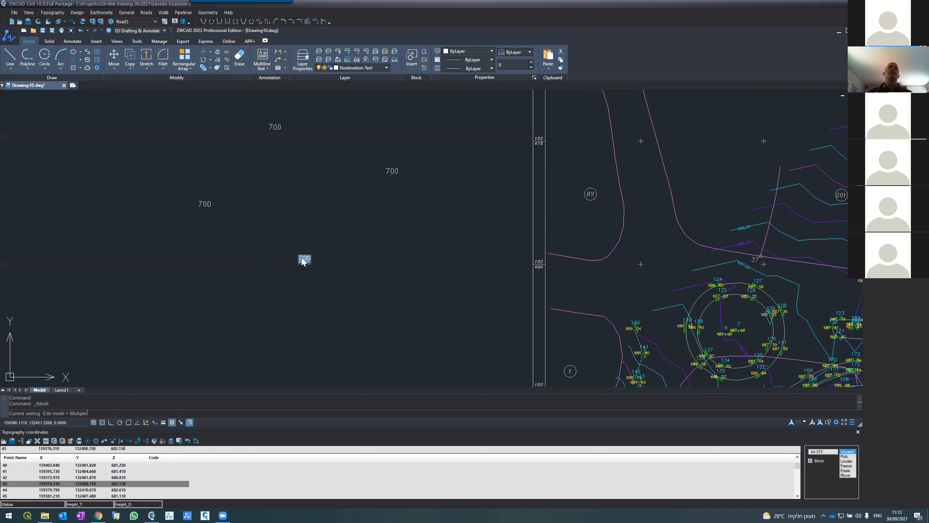
text(698)
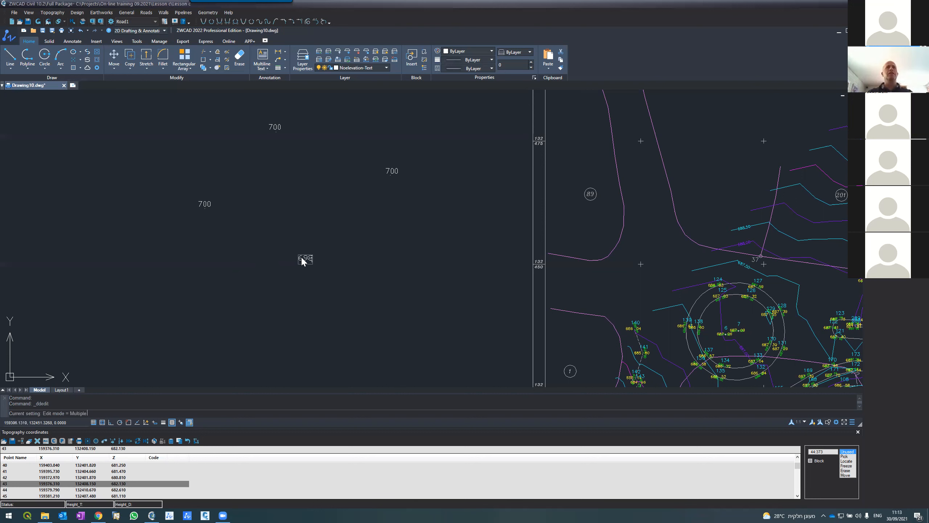
key(Return)
key(Return)
double_click(388, 169)
text(697.55)
key(Return)
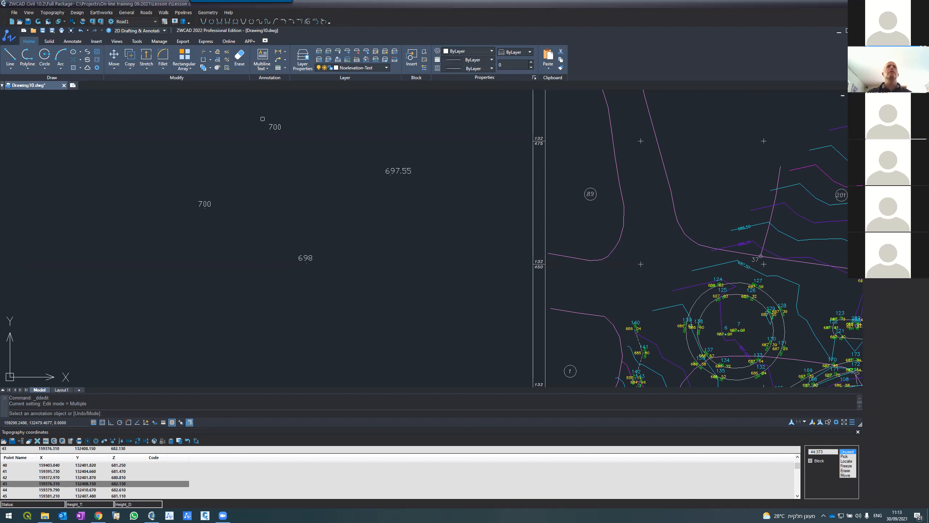
Change the northernmost elevation text to 695.67 and finish text editing
click(274, 127)
text(695.67)
key(Return)
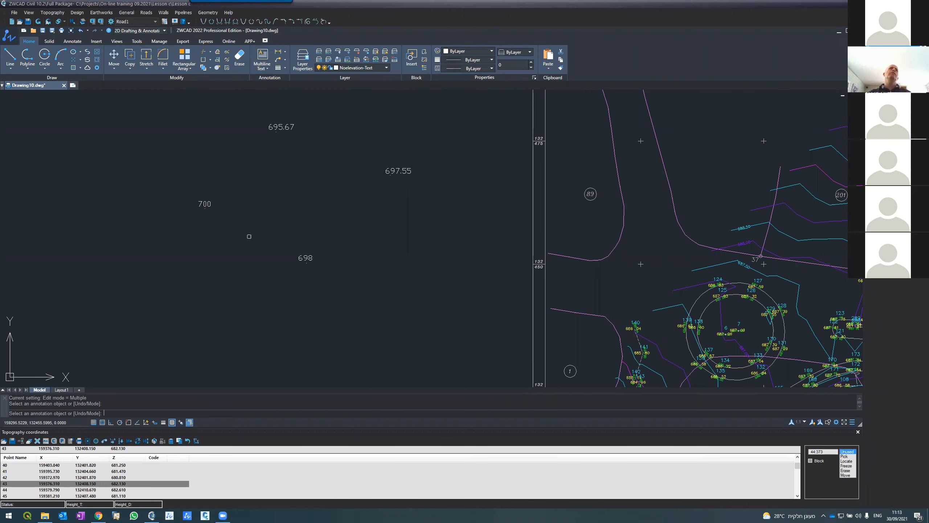
key(Escape)
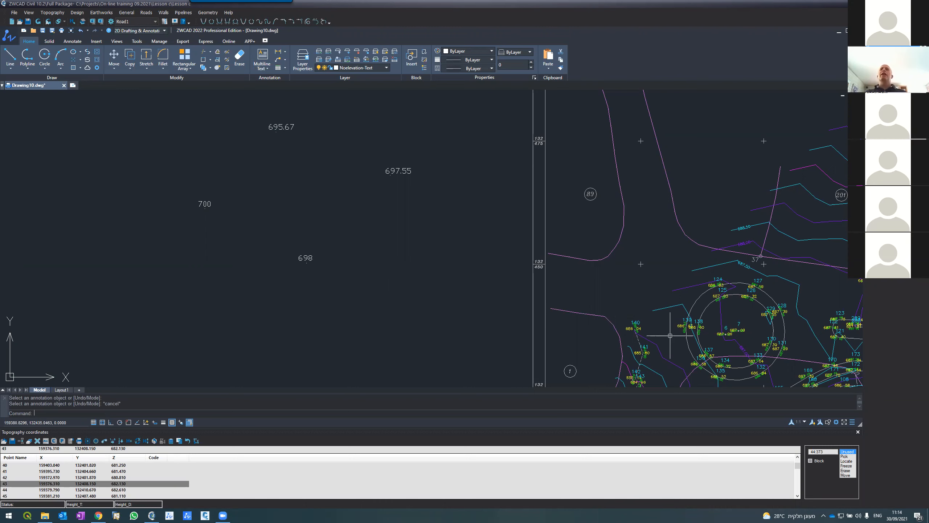
scroll(677, 344, up, 5)
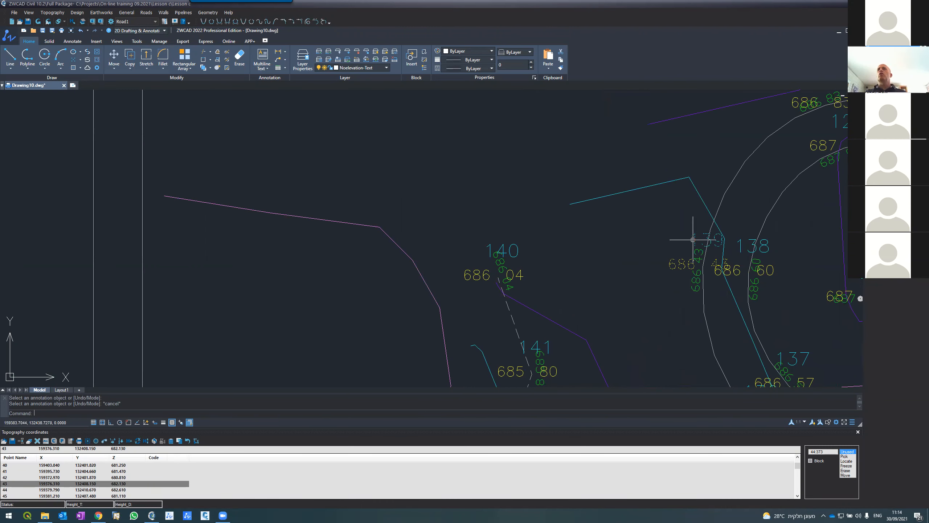
List the properties of the northernmost point, just below the 695.67 elevation text
scroll(688, 264, down, 5)
scroll(552, 266, up, 5)
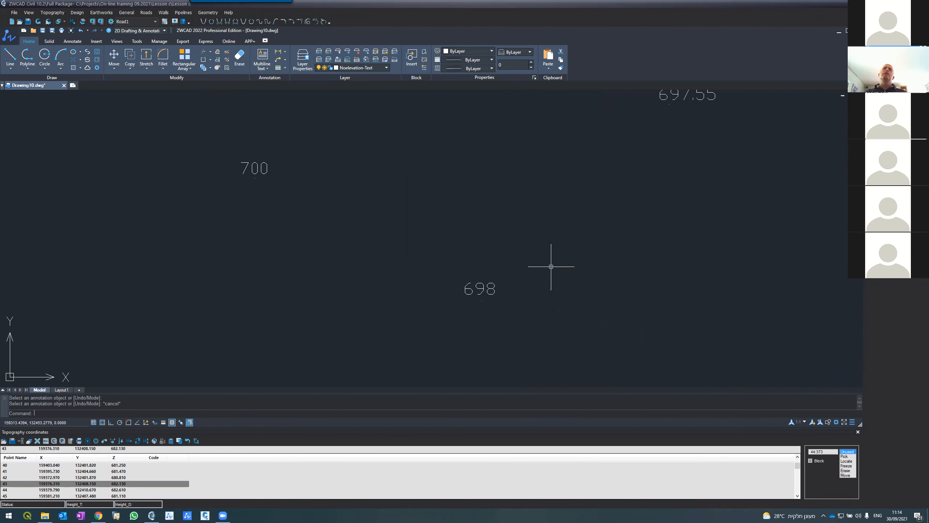
scroll(525, 272, down, 3)
scroll(505, 157, up, 5)
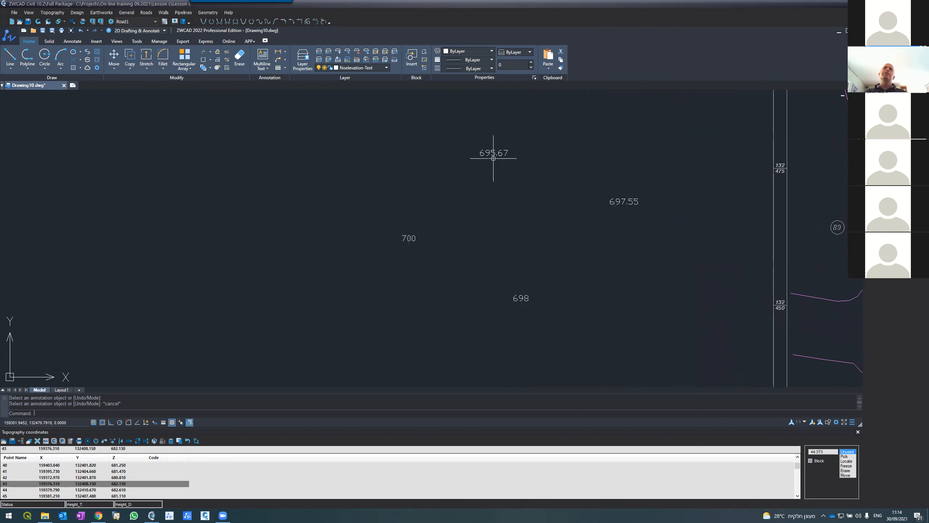
scroll(486, 158, up, 1)
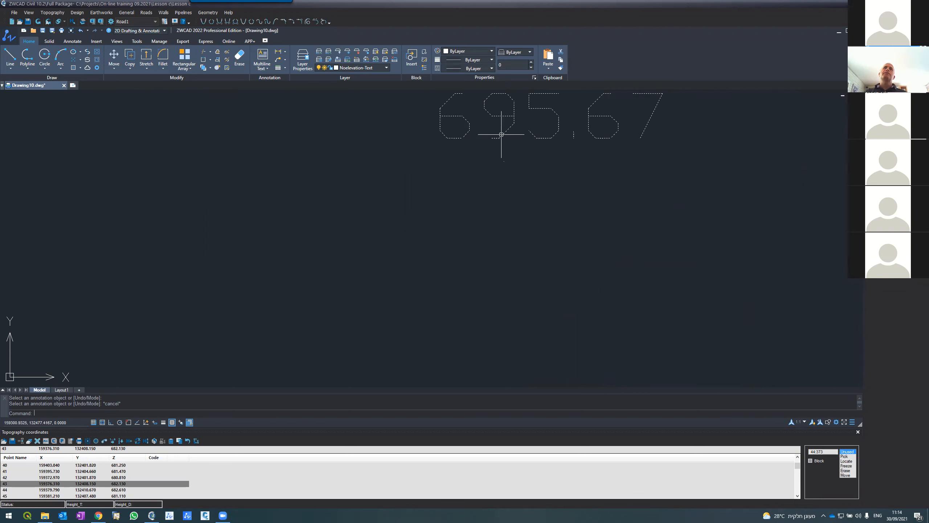
click(504, 160)
text(LI)
key(Return)
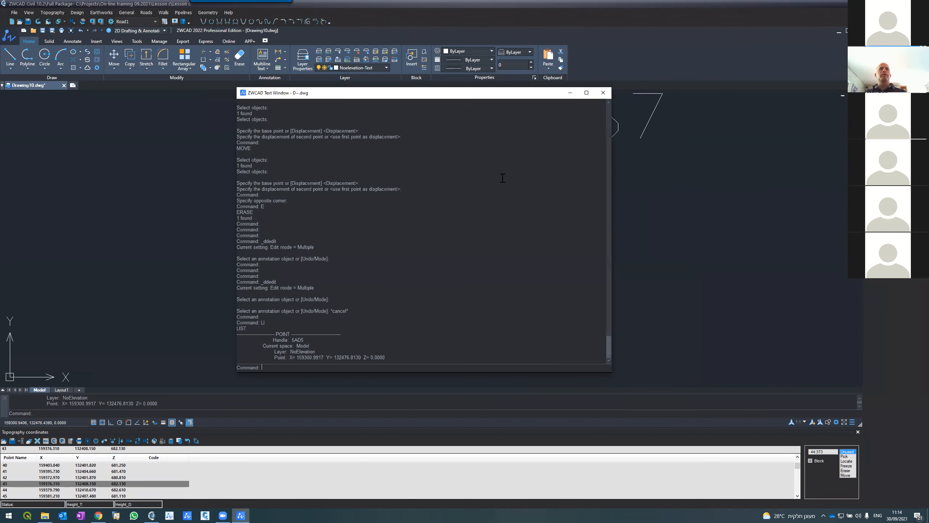
click(603, 92)
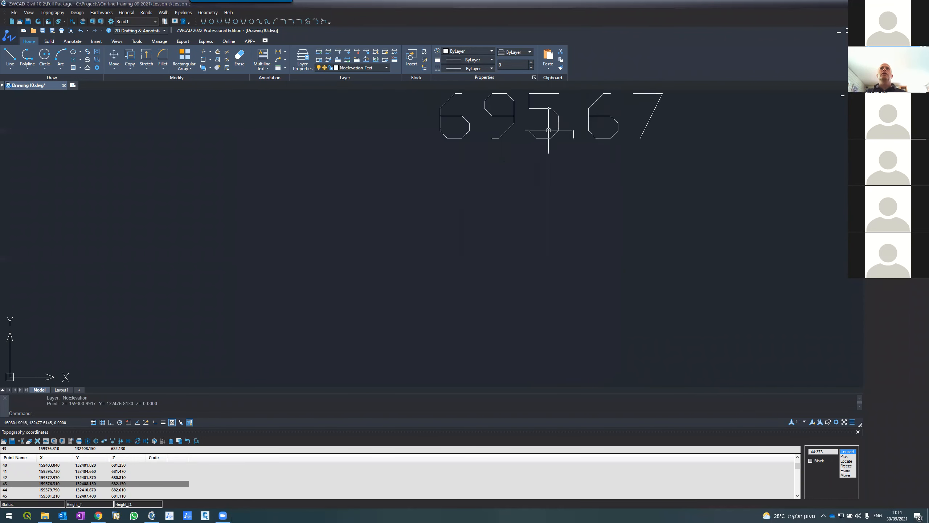
List the properties of the 695.67 elevation text to compare its insertion point with the point's location
click(529, 134)
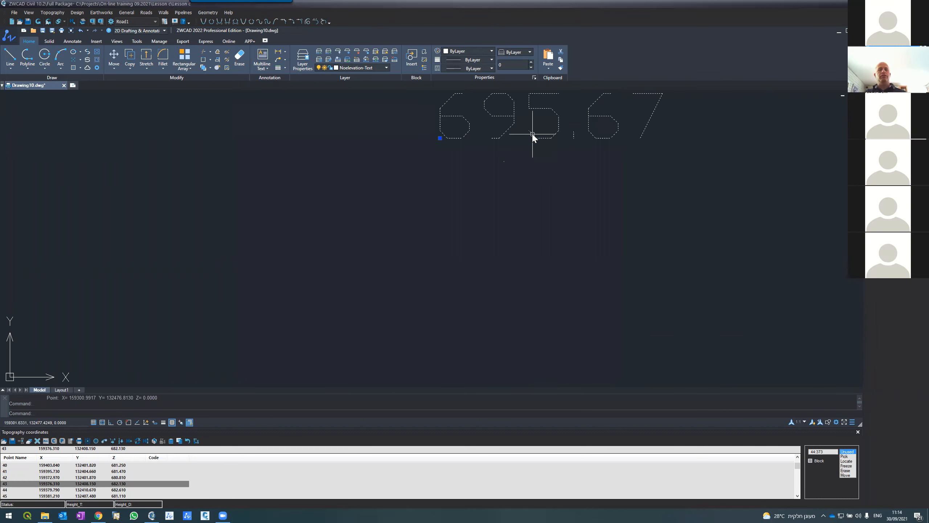
text(LI)
key(Return)
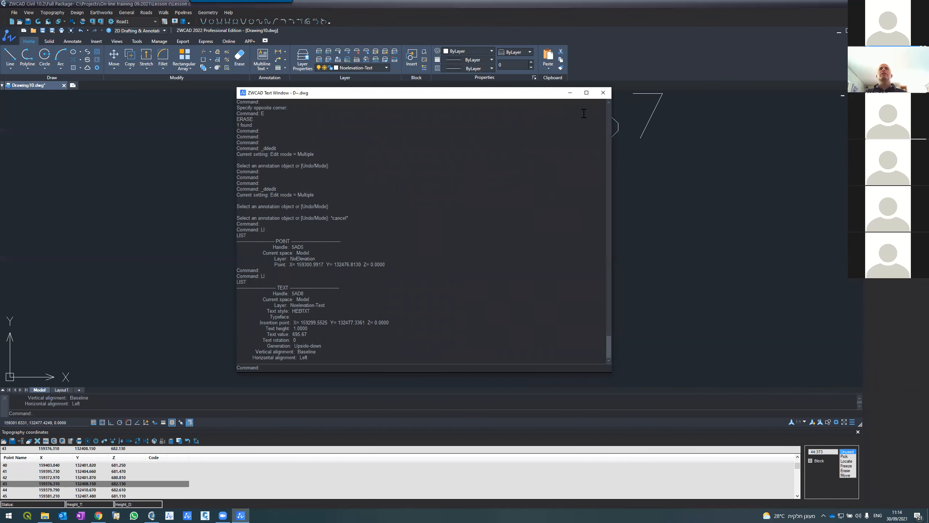
click(603, 93)
scroll(521, 211, down, 4)
scroll(521, 213, down, 3)
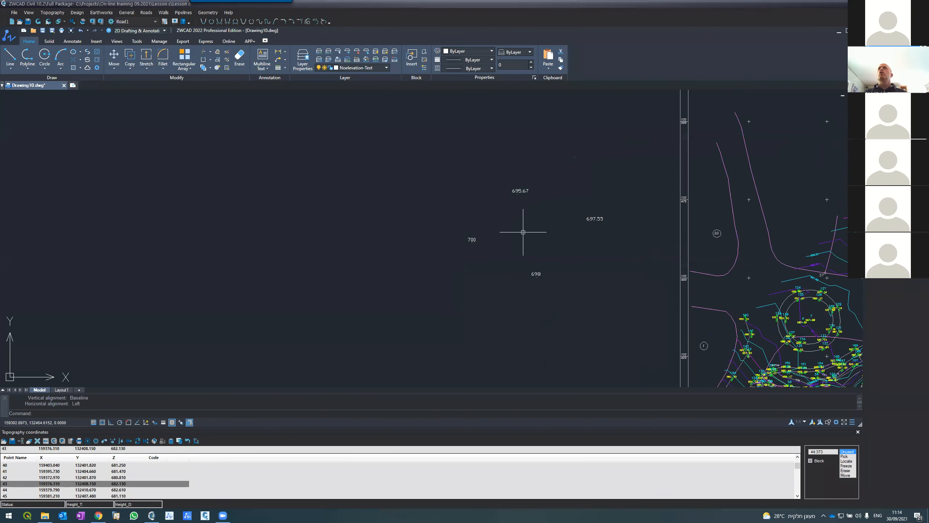
scroll(523, 232, up, 1)
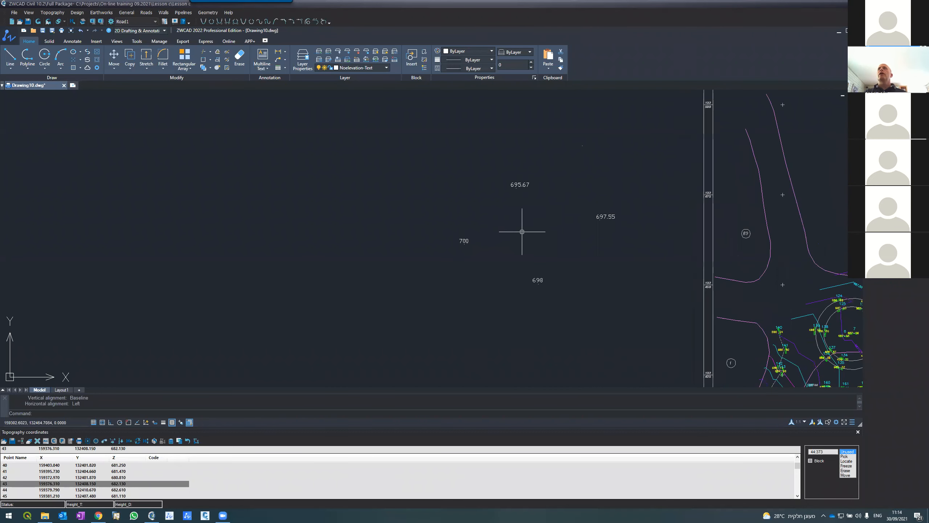
Append the points from the drawing after row 372 of the coordinates table, picking the point beside the 700 text as the sample
click(127, 12)
key(Escape)
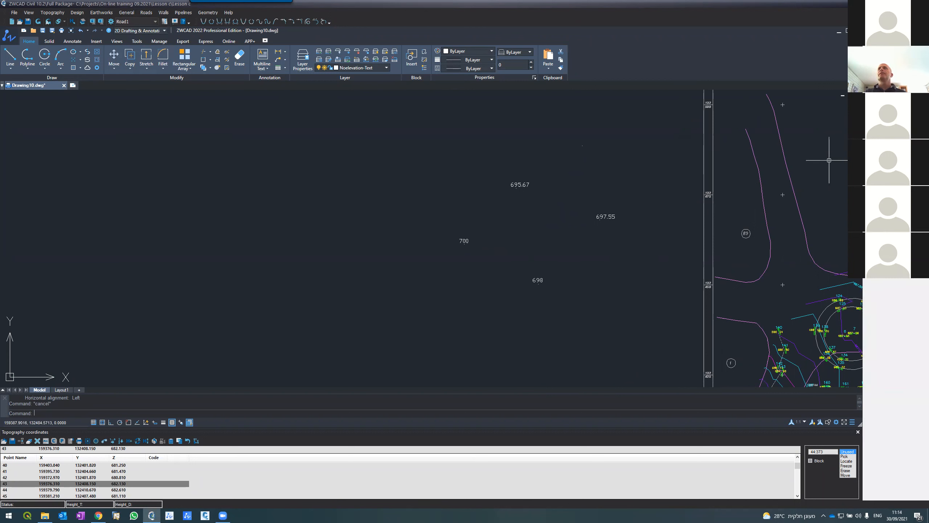
click(797, 474)
drag(797, 475, 797, 490)
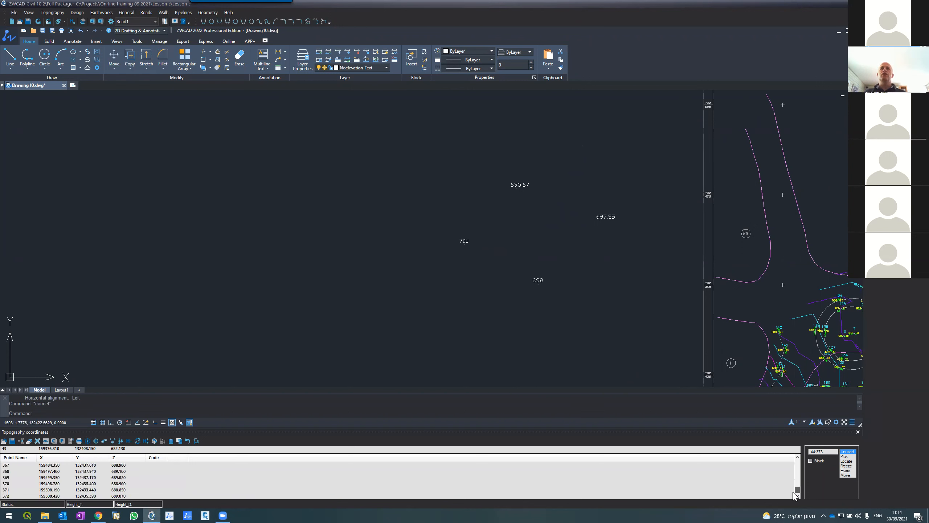
click(107, 496)
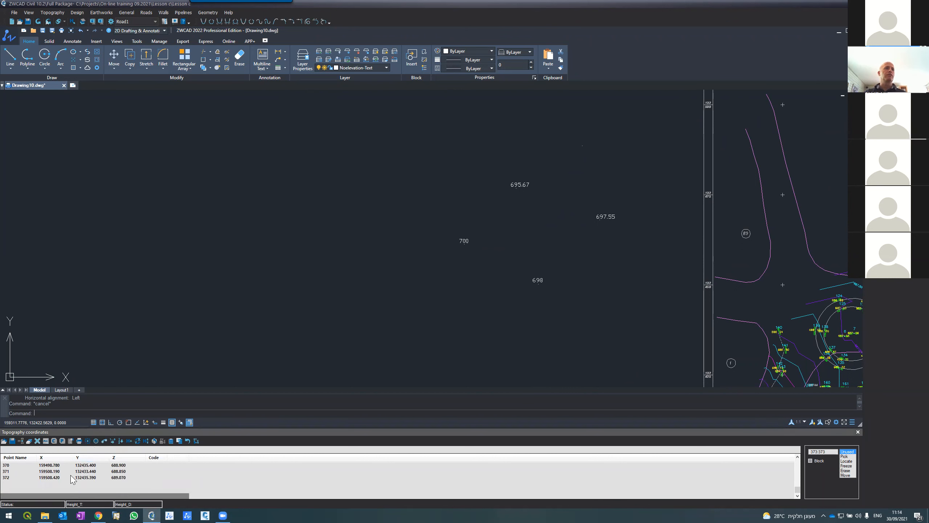
click(55, 491)
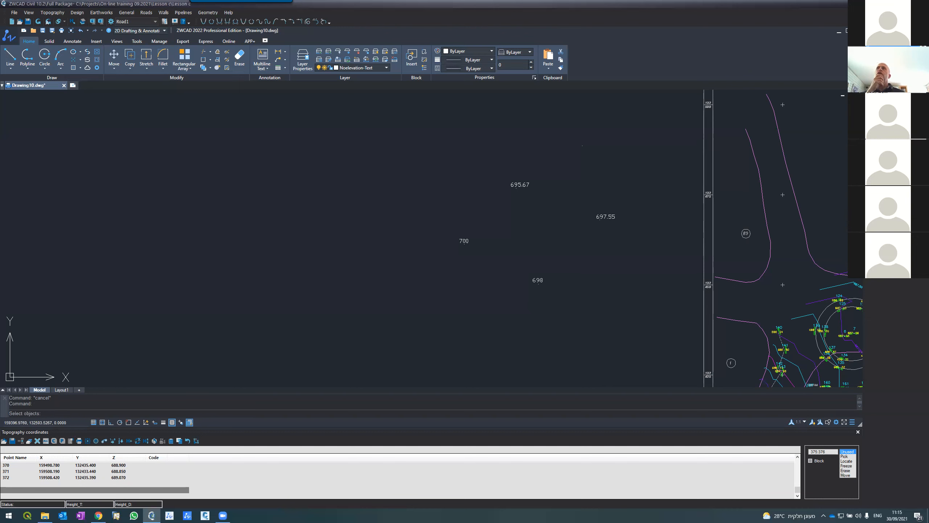
scroll(454, 256, up, 3)
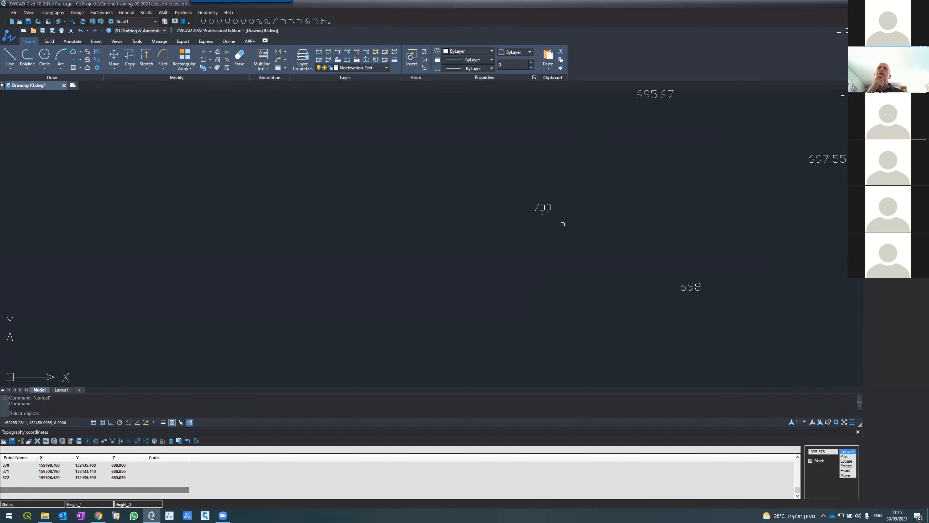
click(542, 215)
key(Return)
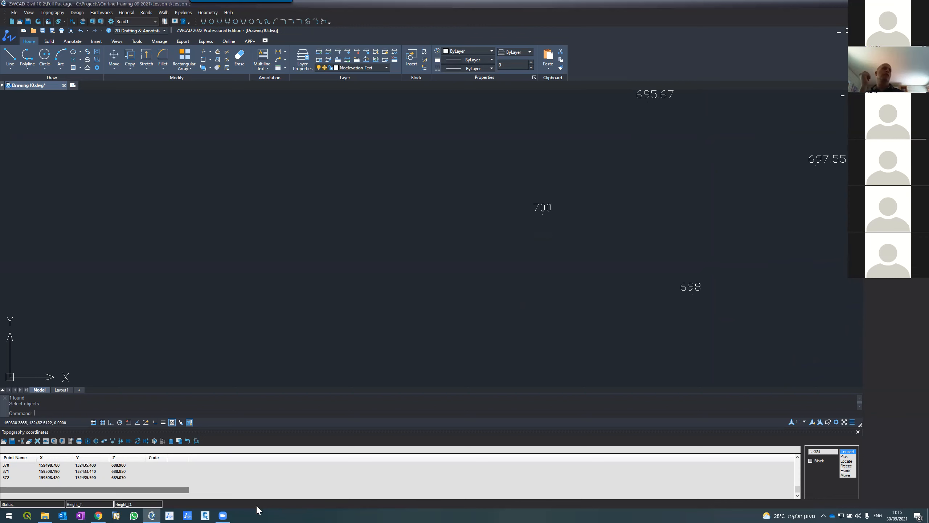
Examine the coordinates and Z values of the appended points 0 to 4 in the coordinates table
click(797, 496)
click(798, 495)
click(798, 496)
click(797, 495)
click(798, 495)
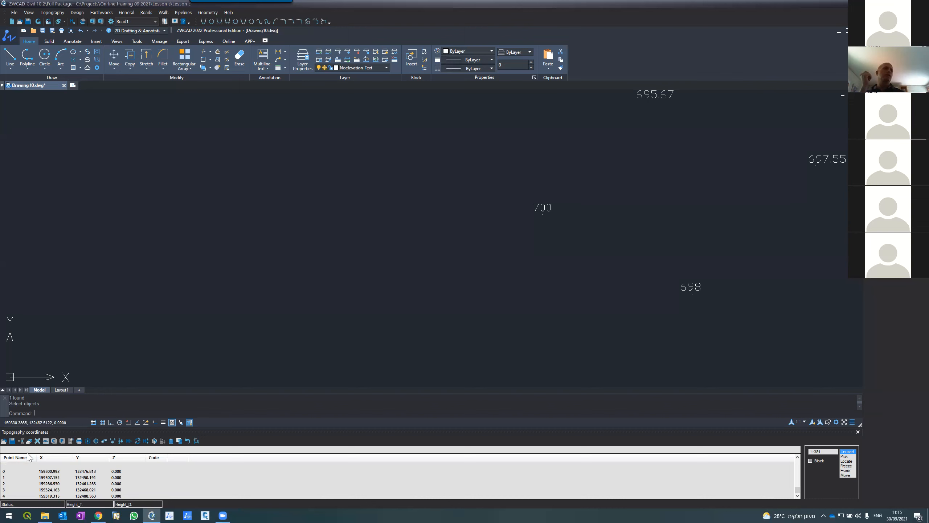
click(114, 477)
click(113, 484)
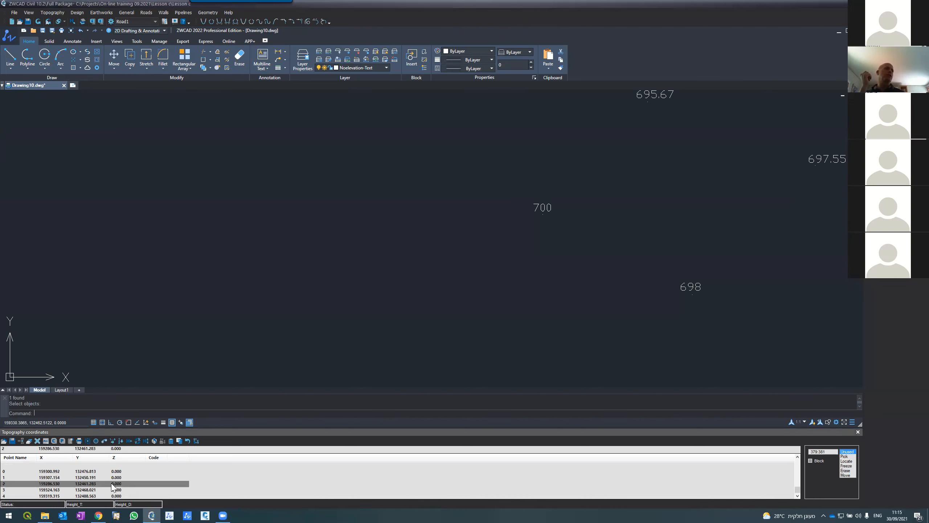
click(103, 491)
click(98, 495)
click(94, 482)
click(98, 471)
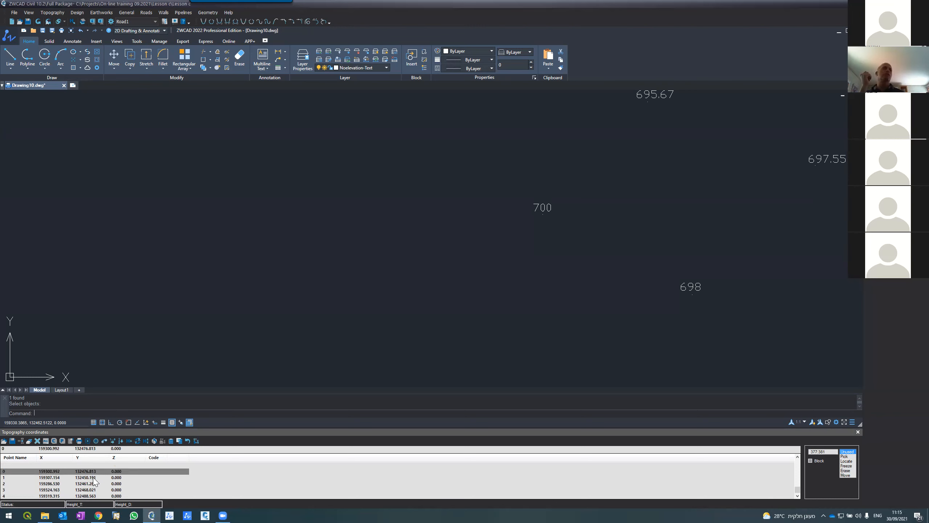
click(94, 477)
click(89, 472)
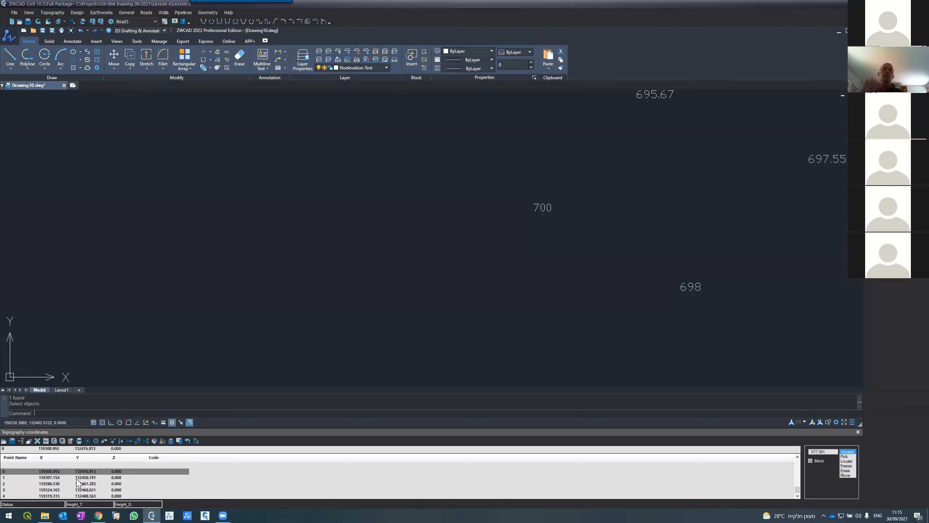
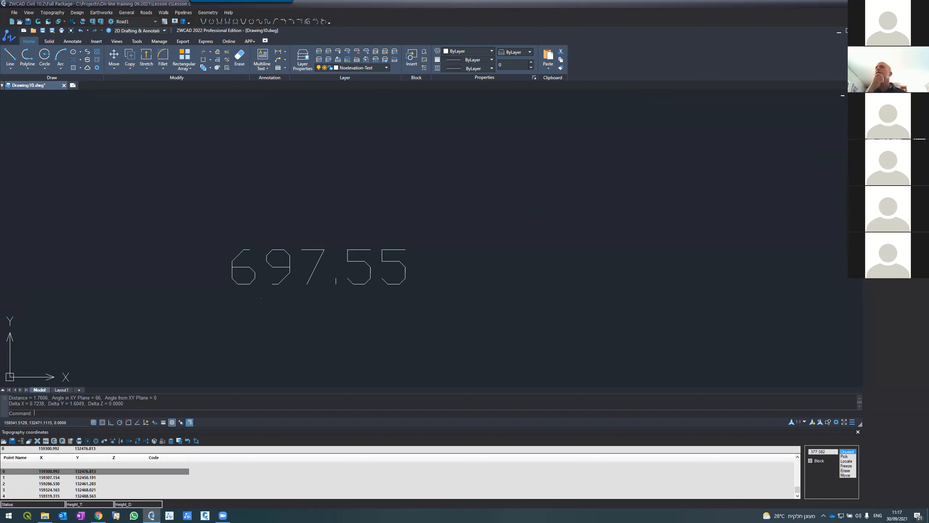
Try to load the points with elevations taken from the nearby texts and compare their Z values with the drawing
click(862, 191)
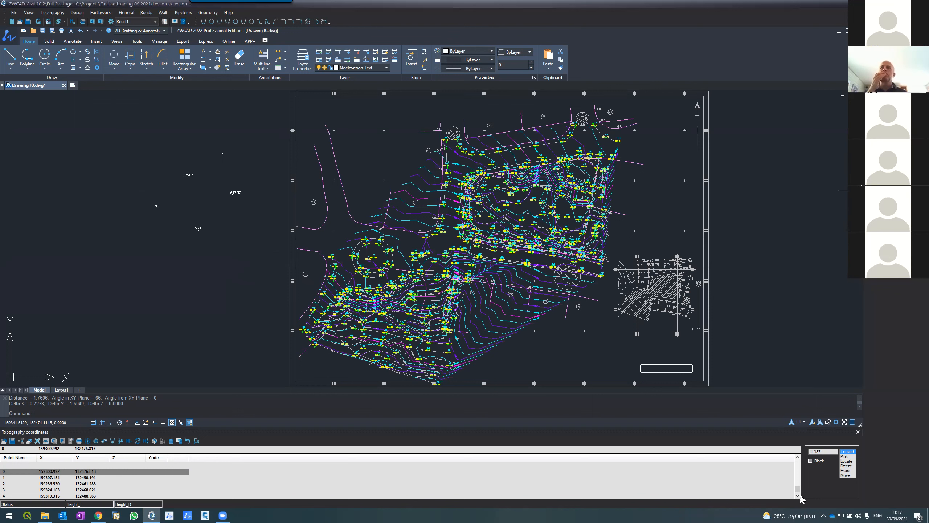
click(798, 496)
click(798, 496)
click(797, 496)
click(798, 496)
click(798, 495)
click(798, 495)
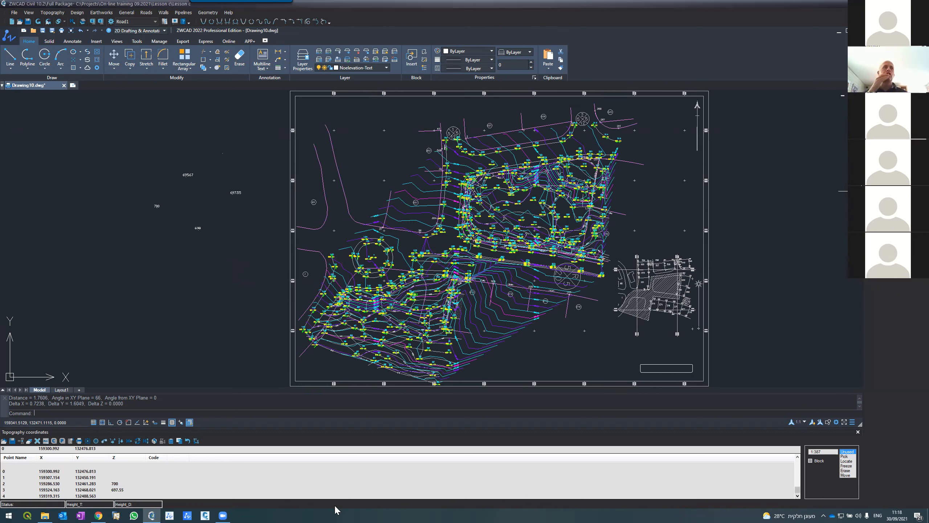
click(64, 488)
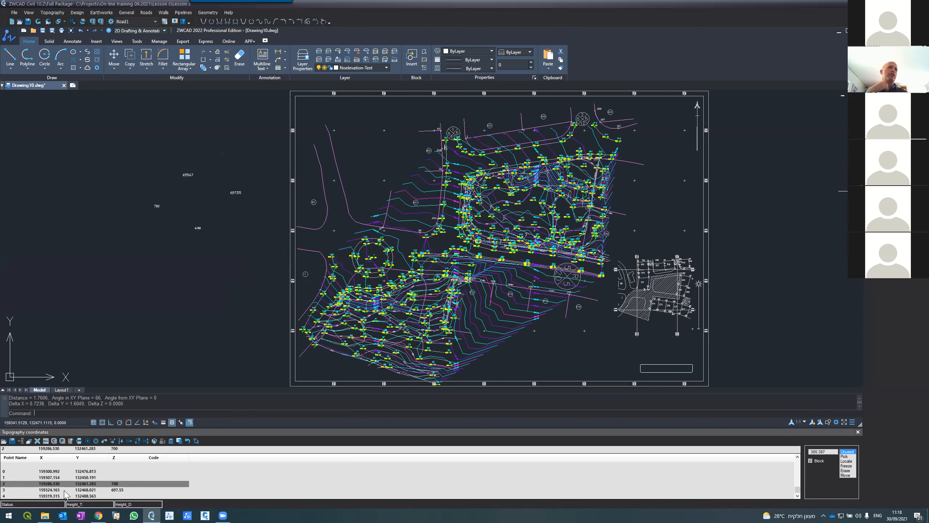
scroll(155, 195, up, 5)
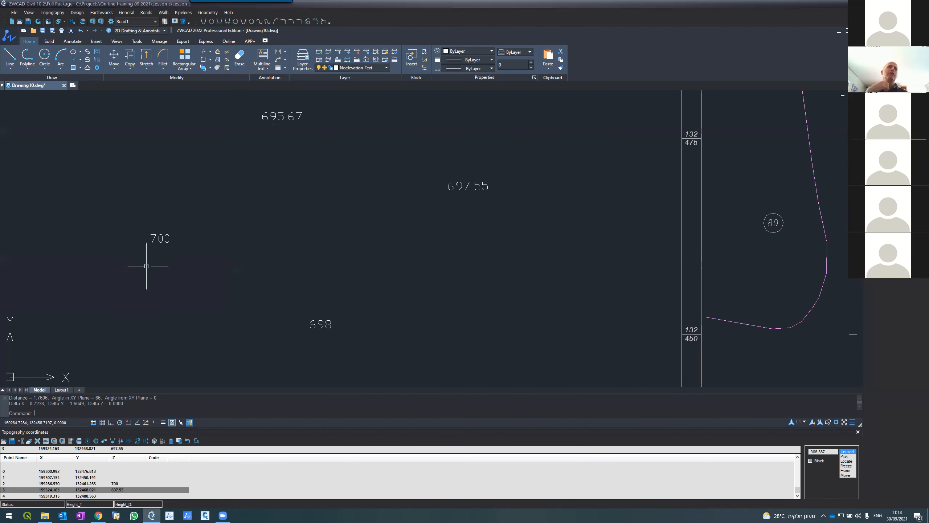
Remove both incomplete sets of point rows 0 to 4 and reload the points with elevations from the nearby texts
click(798, 456)
click(799, 456)
click(798, 456)
click(798, 456)
click(798, 456)
click(798, 456)
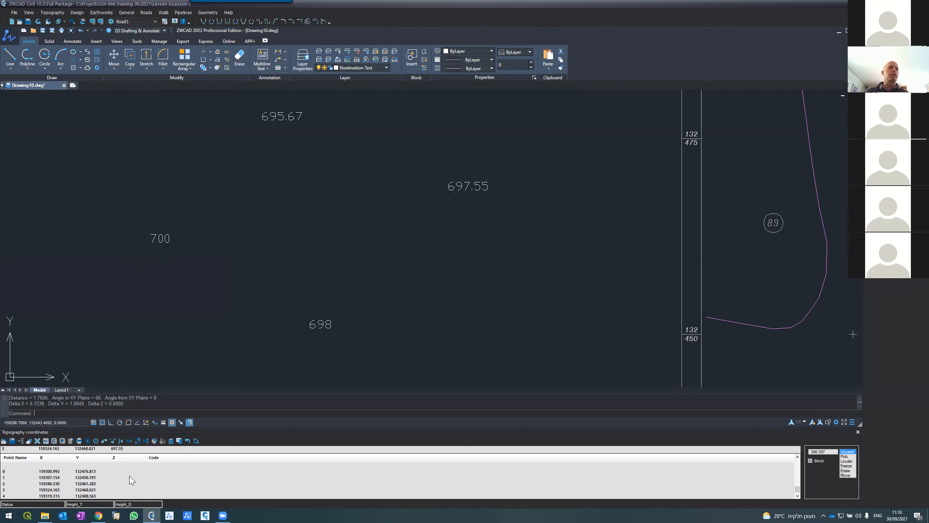
click(121, 472)
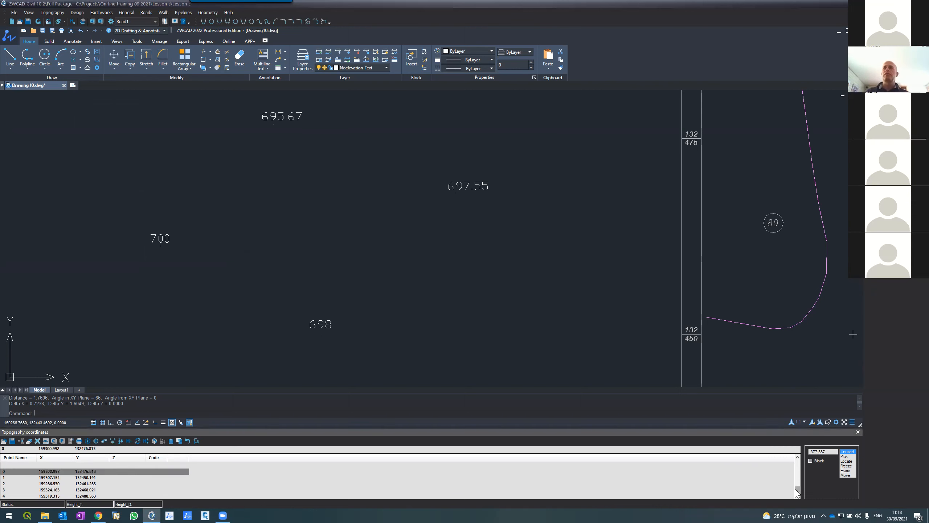
drag(798, 490, 799, 505)
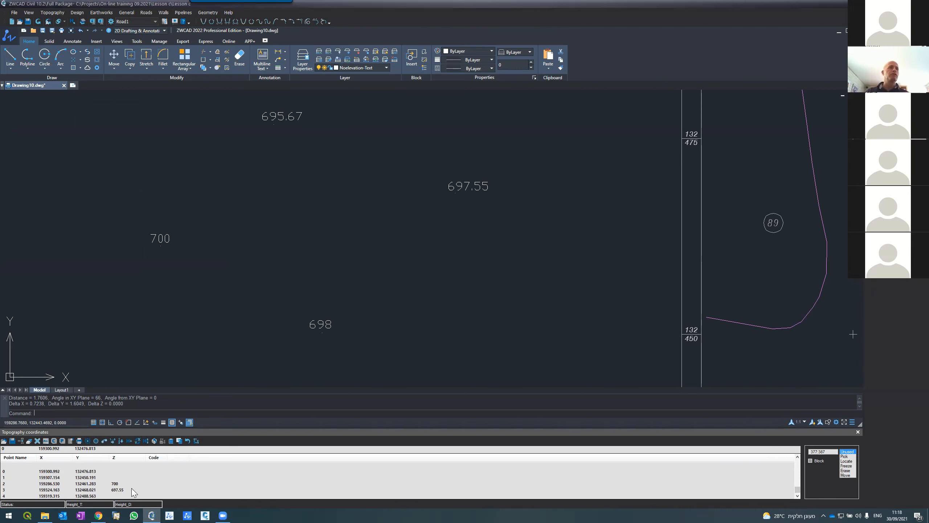
shift+click(122, 496)
click(809, 462)
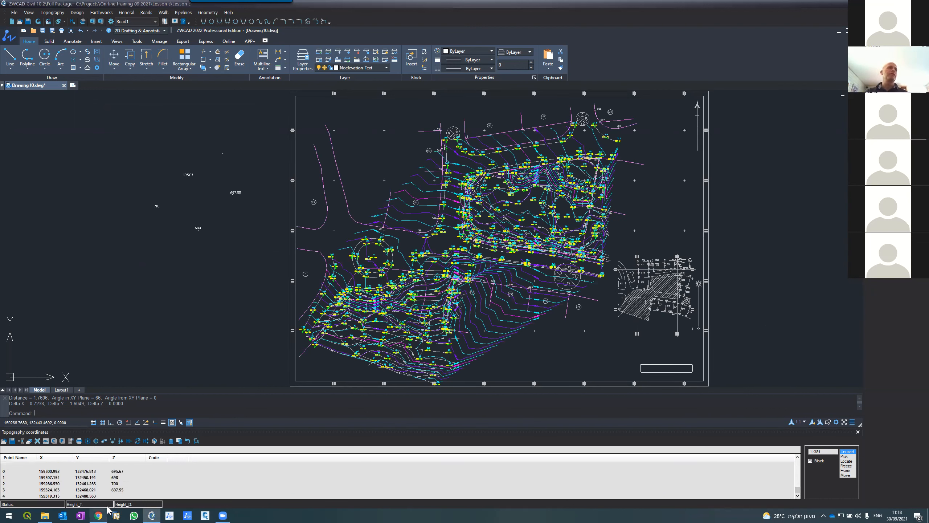
click(89, 472)
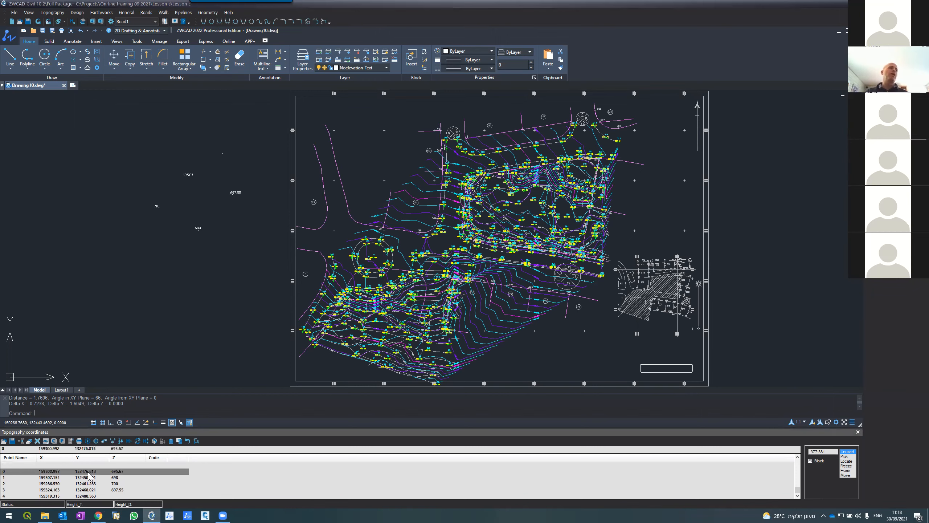
Draw the loaded points with their numbers and elevations beside the 700, 698 and 697.55 texts
scroll(180, 226, up, 1)
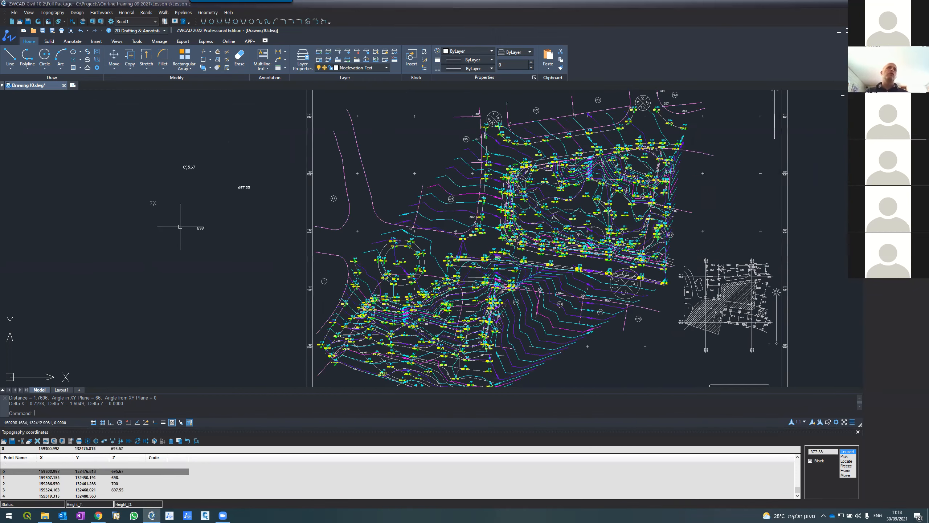
scroll(180, 226, up, 1)
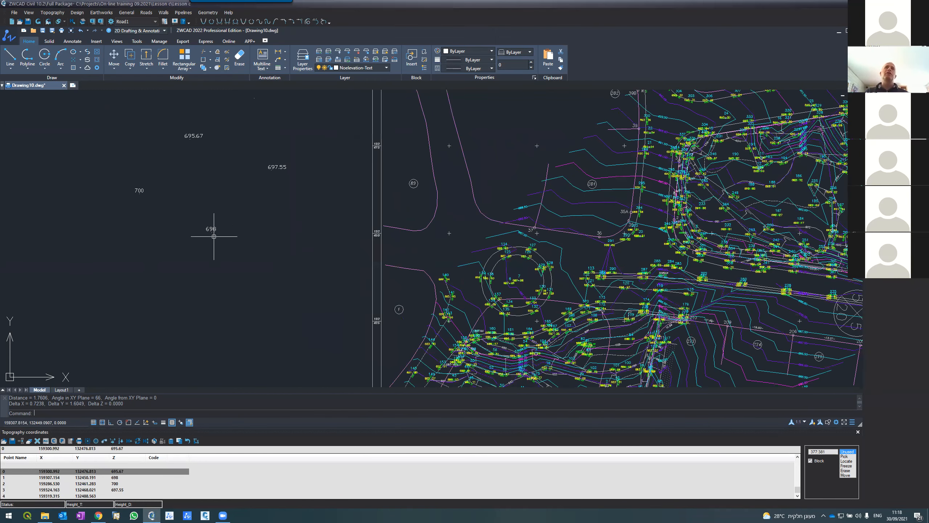
scroll(212, 226, up, 2)
scroll(212, 226, up, 5)
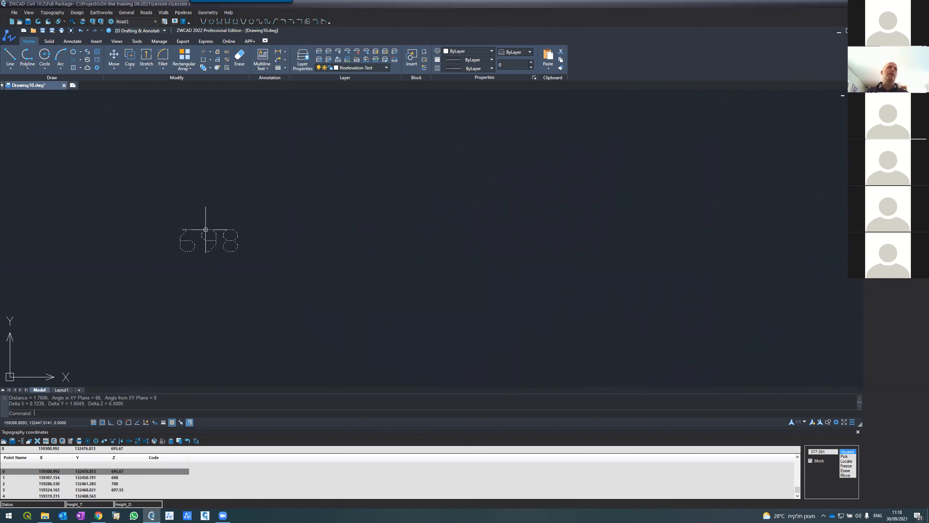
scroll(211, 304, down, 4)
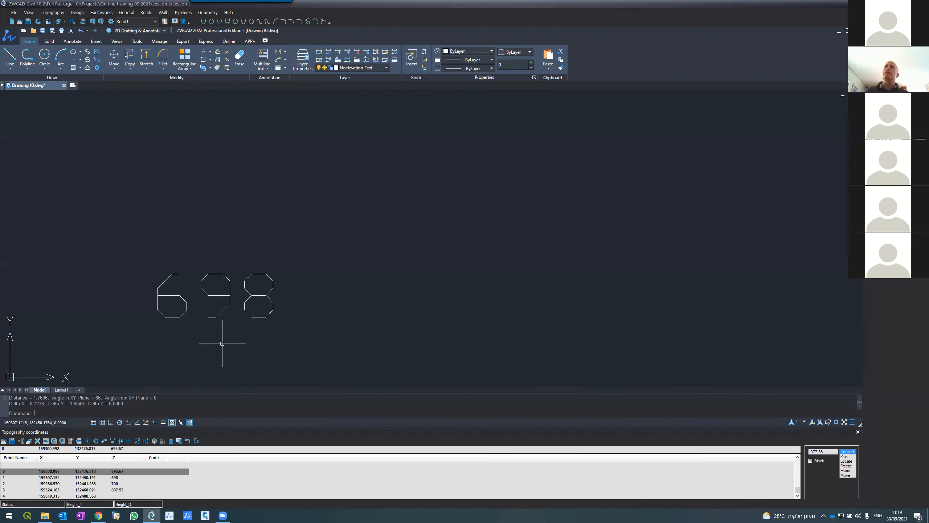
scroll(221, 344, up, 1)
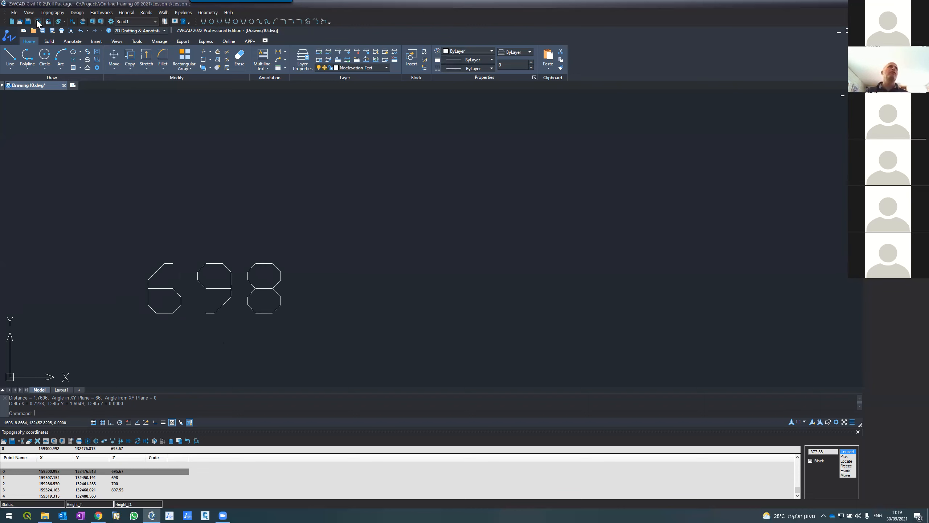
key(Escape)
scroll(91, 207, down, 10)
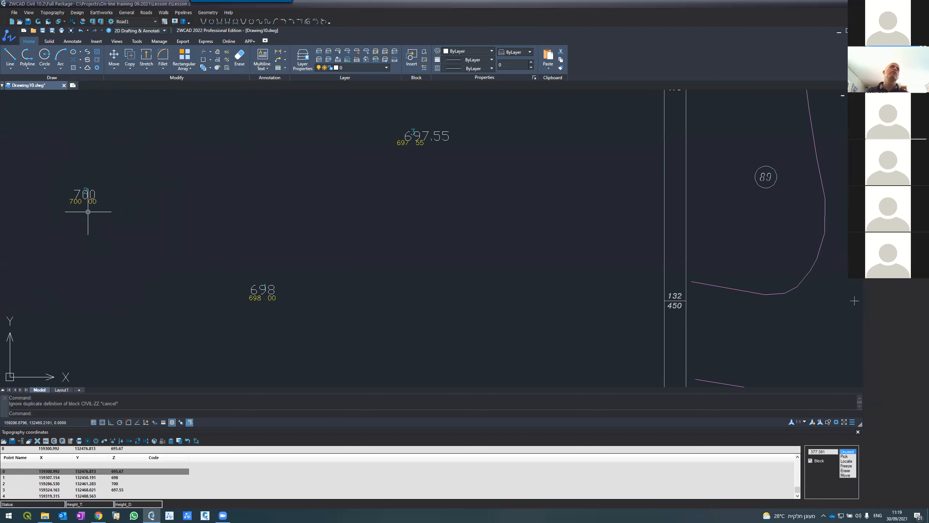
Examine the drawn point numbers and elevations beside the 695.67, 697.55, 700 and 698 texts
scroll(162, 137, up, 5)
scroll(139, 205, down, 5)
scroll(197, 149, up, 10)
scroll(338, 140, down, 6)
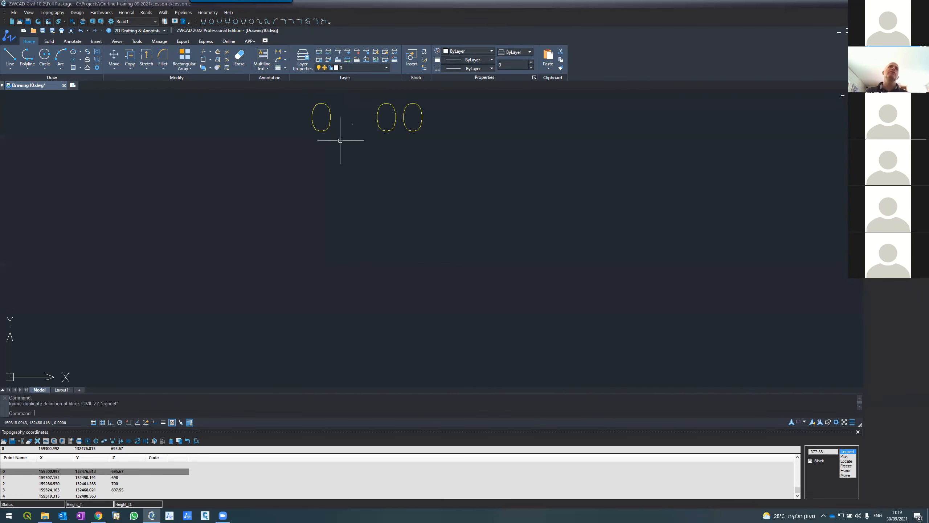
scroll(286, 260, up, 2)
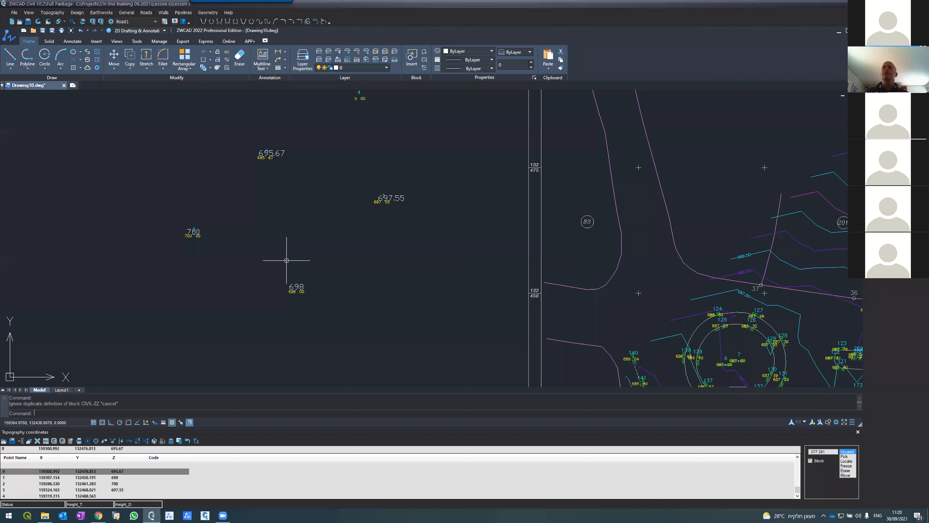
click(810, 461)
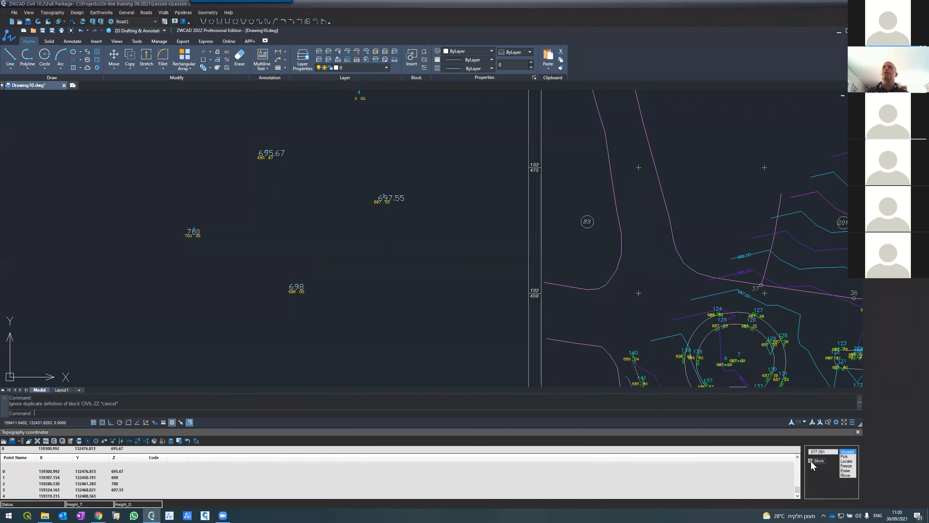
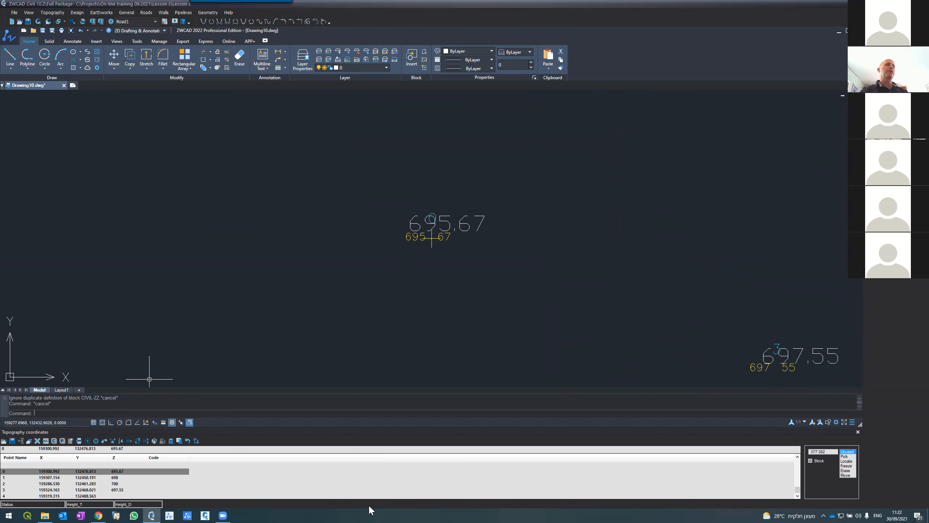
Set the code of point 1 to 63 in the coordinates table and redraw the points
click(119, 477)
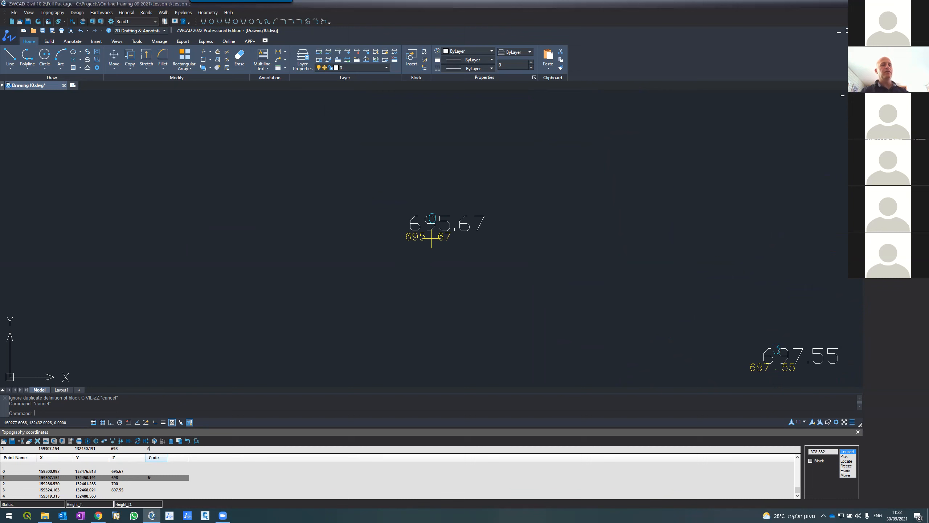
click(38, 22)
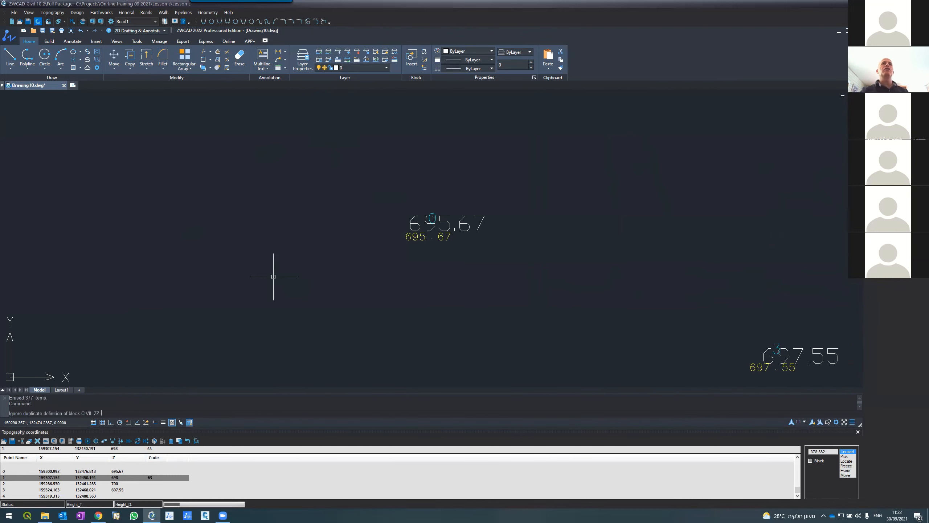
scroll(273, 276, up, 1)
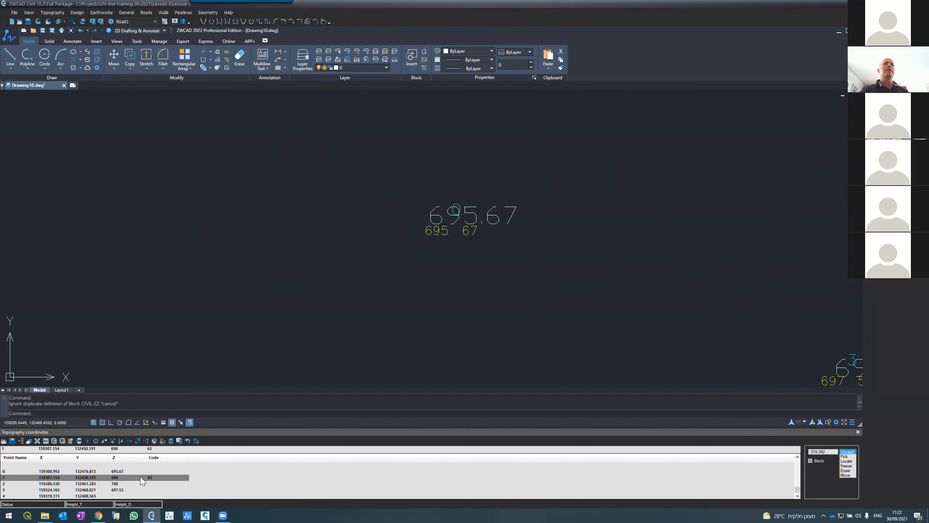
Examine the plotted survey points, including fruit tree point 1, and their location beside the survey plan
click(96, 440)
scroll(331, 286, down, 5)
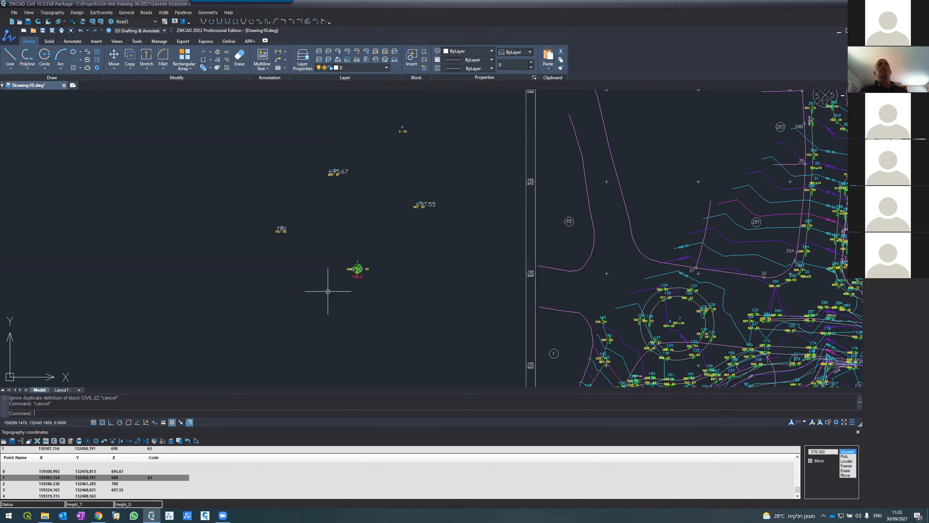
scroll(638, 341, up, 5)
scroll(519, 278, up, 6)
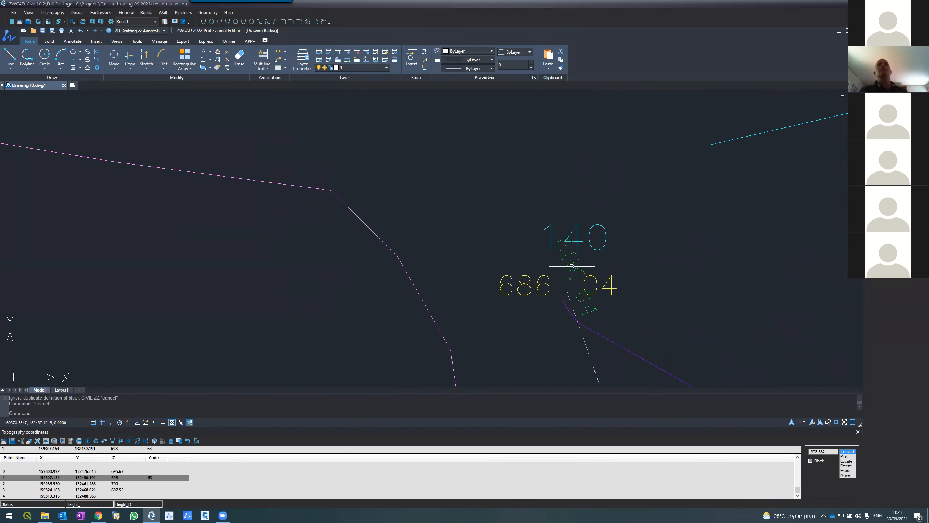
scroll(570, 269, down, 10)
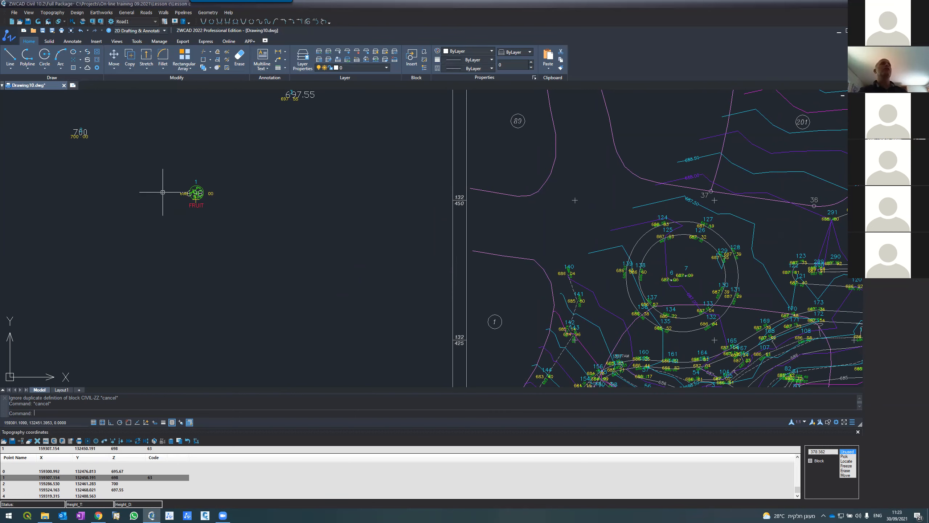
scroll(167, 193, up, 1)
scroll(166, 193, down, 5)
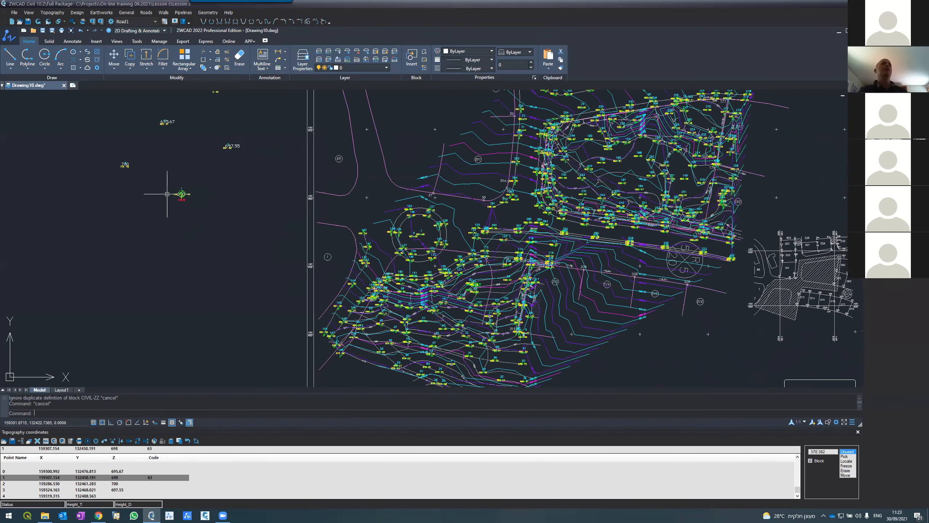
scroll(168, 195, up, 10)
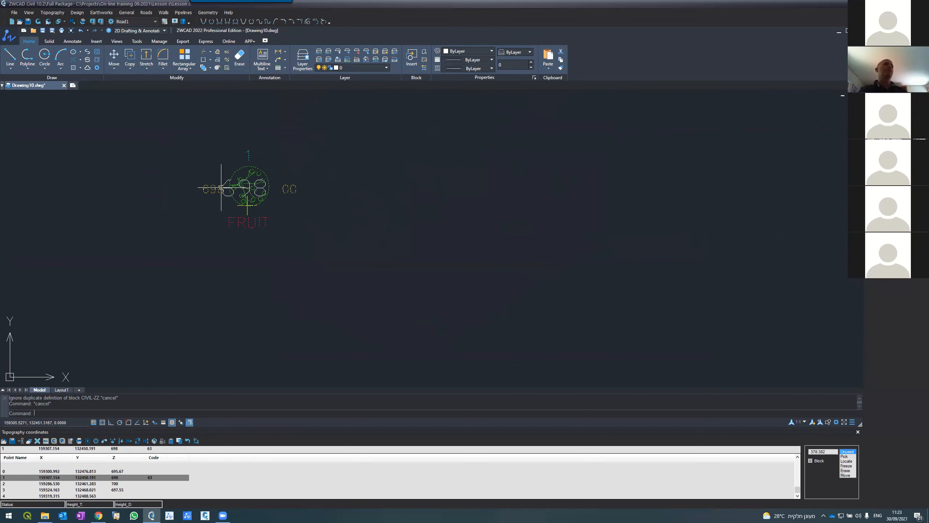
scroll(235, 242, down, 7)
scroll(237, 245, down, 6)
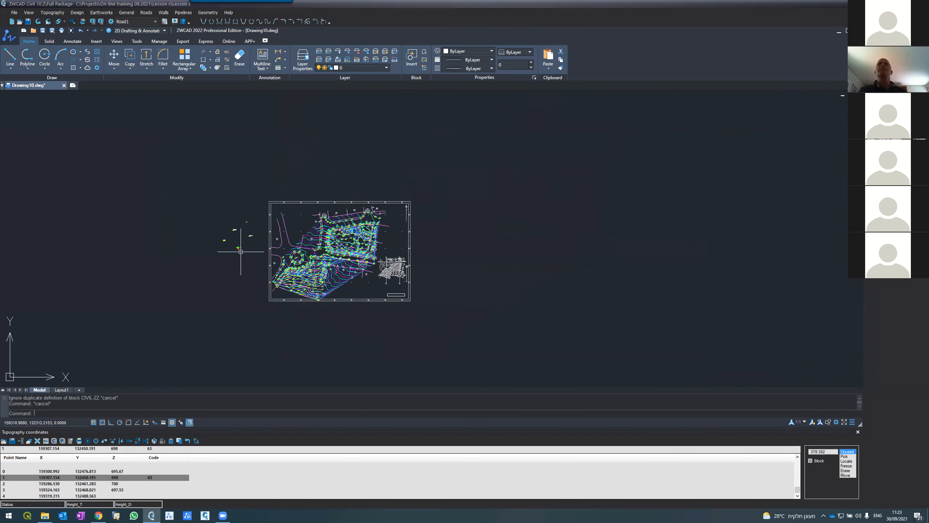
scroll(249, 249, up, 1)
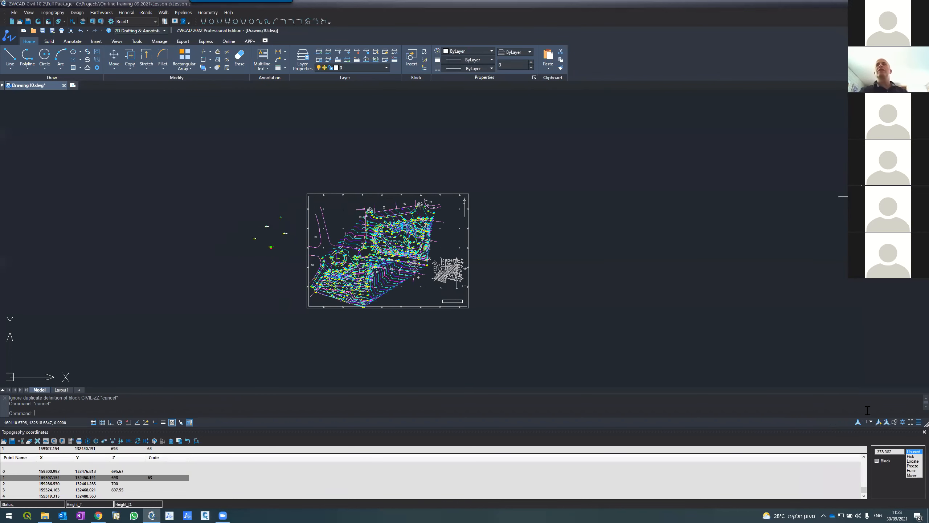
Close the topography coordinates table and start a new project, saving the changes to Lesson c
click(912, 434)
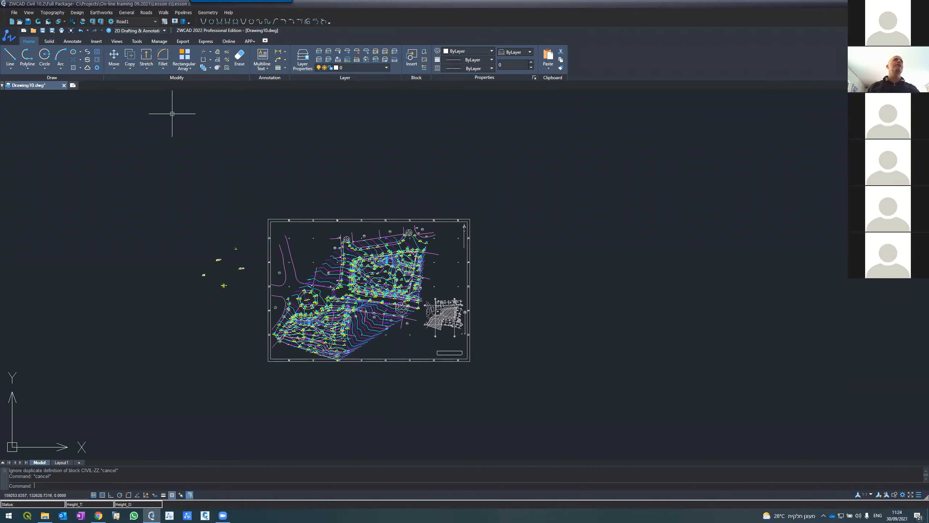
click(14, 13)
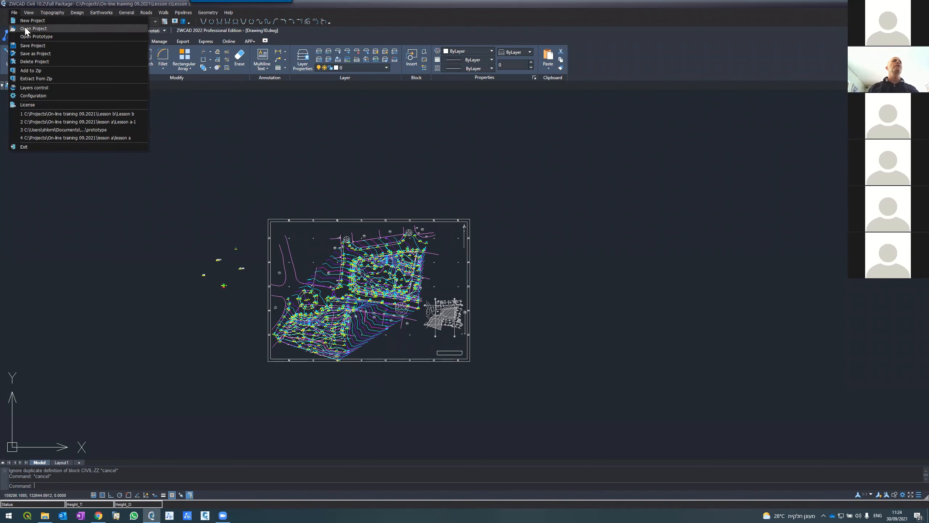
click(24, 20)
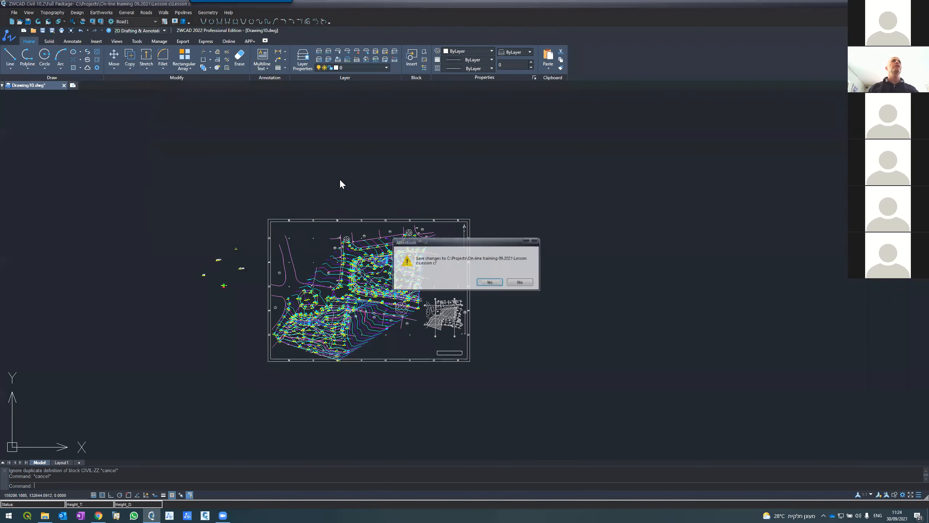
click(477, 284)
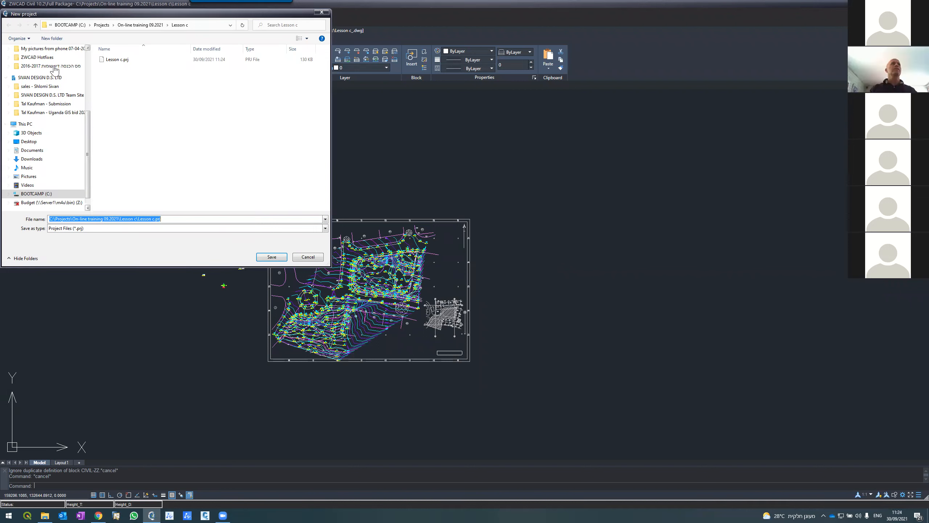
Create the project Lesson d in a new Lesson d folder inside Lesson c, and close the topography coordinates table
click(52, 39)
text(Lessonbd)
key(Return)
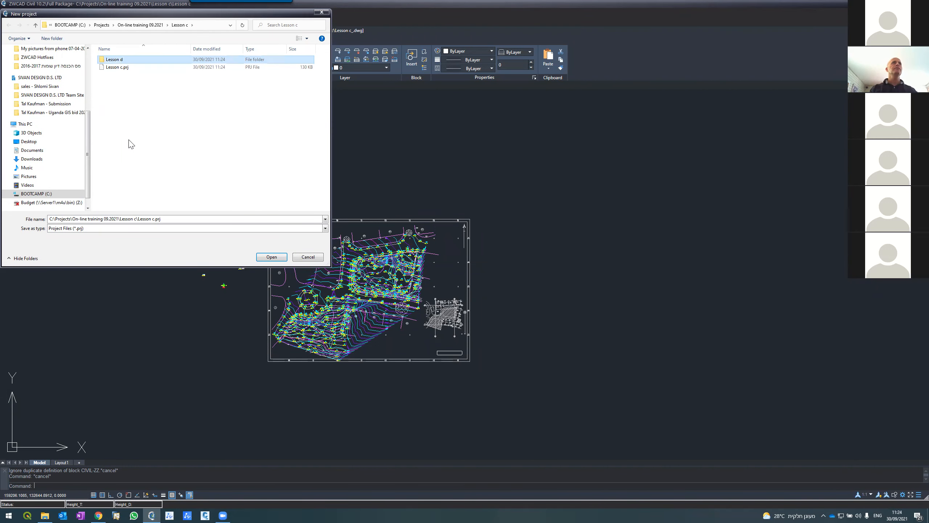
key(Return)
text(Lesson)
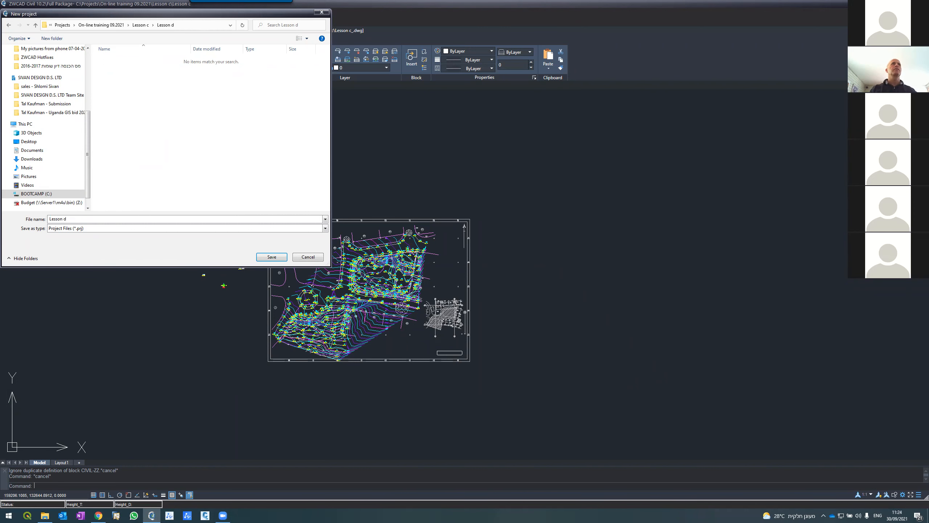
text( d)
key(Return)
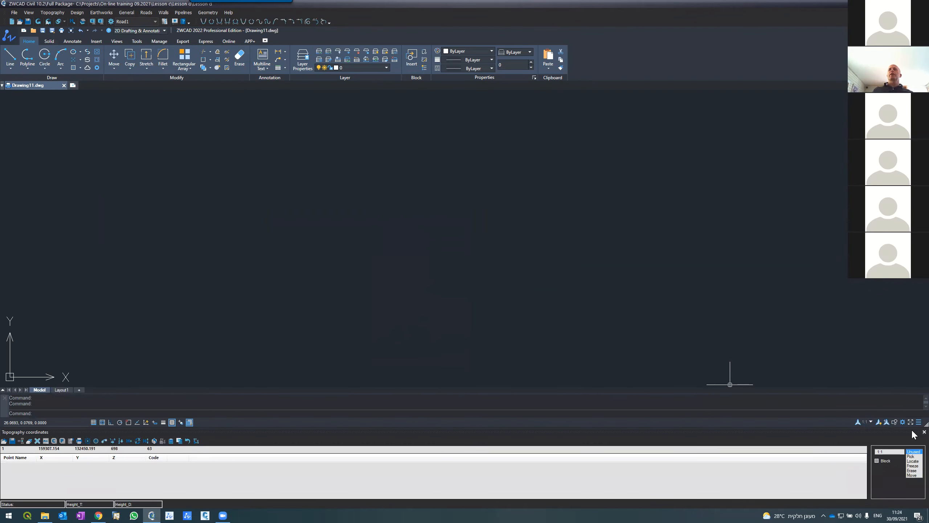
click(925, 432)
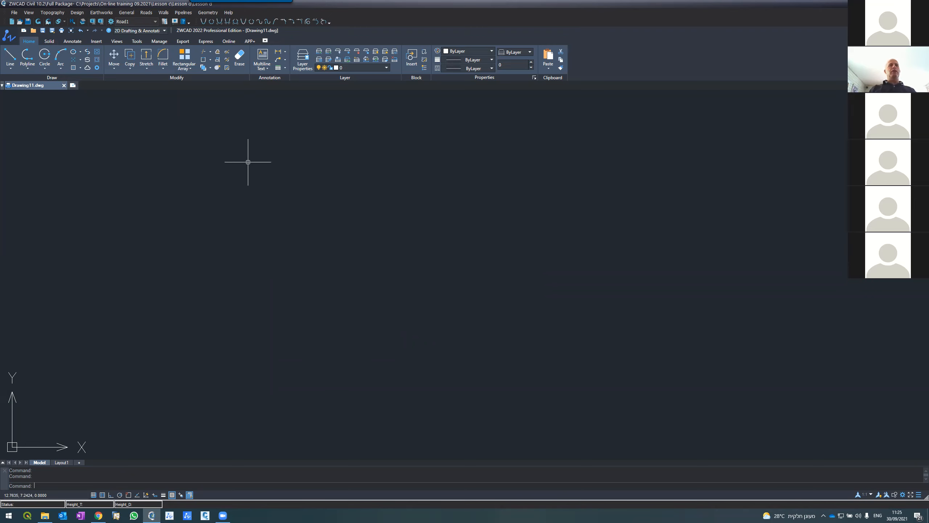
Open Bridge+Junctions-Design_.dwg from the Bridge+Junctions-Design samples folder of ZWCAD Civil 10.2 in Documents
text(open)
key(Return)
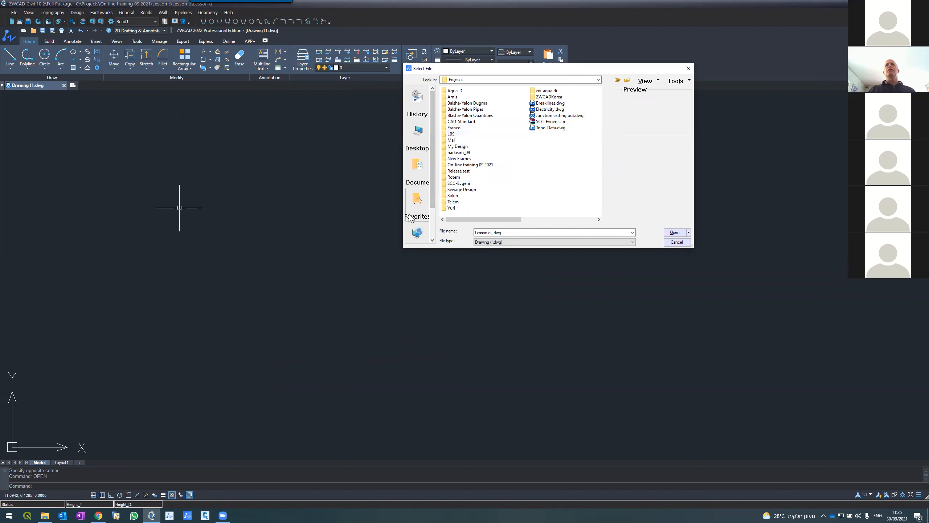
click(417, 168)
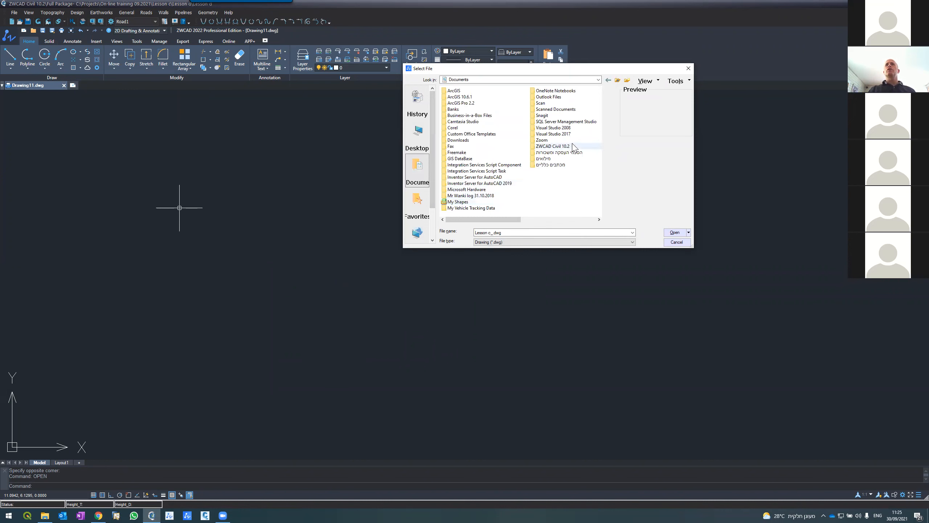
double_click(563, 147)
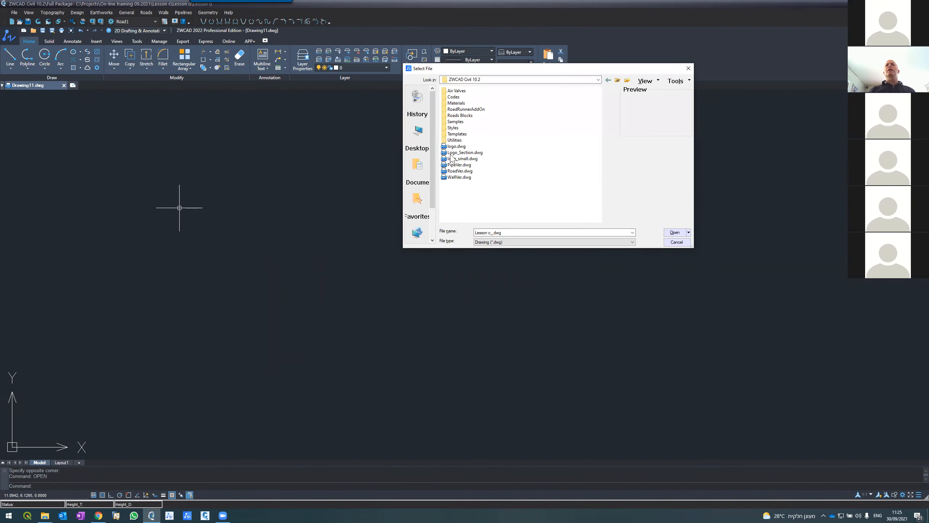
double_click(454, 122)
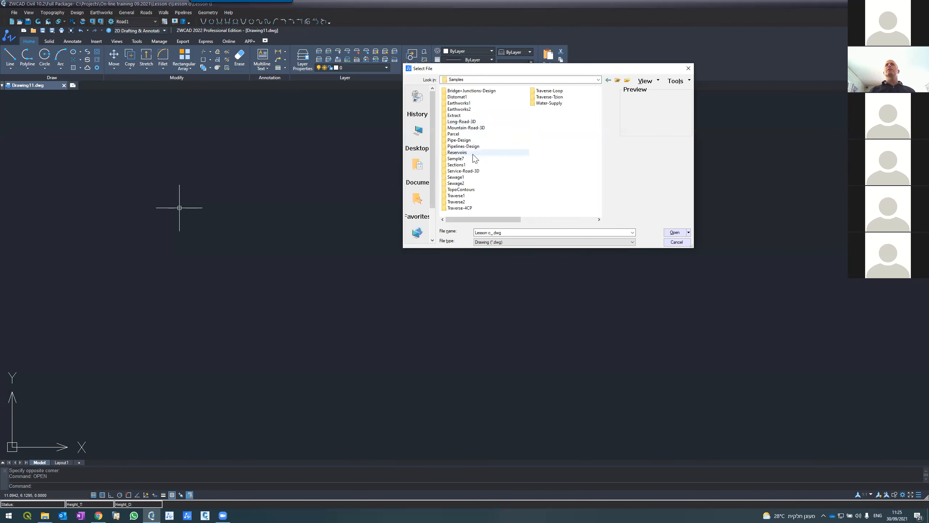
double_click(471, 91)
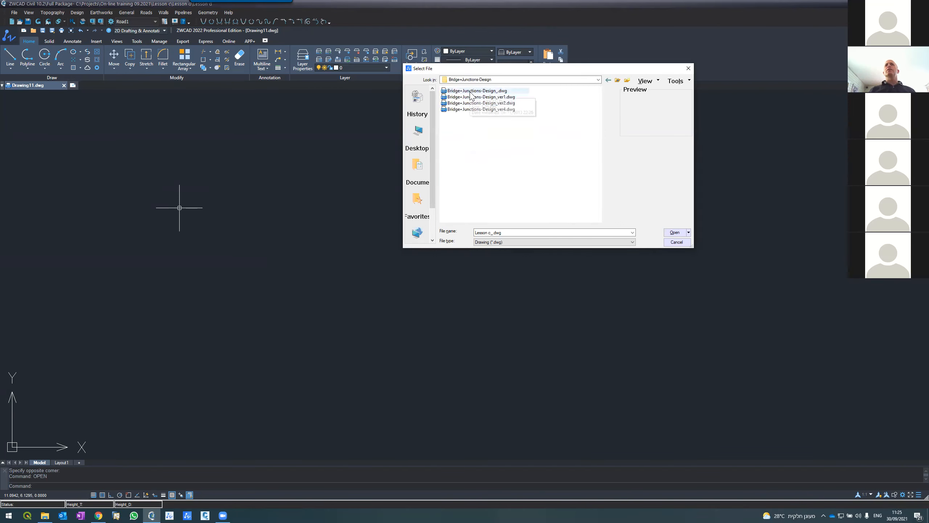
double_click(462, 93)
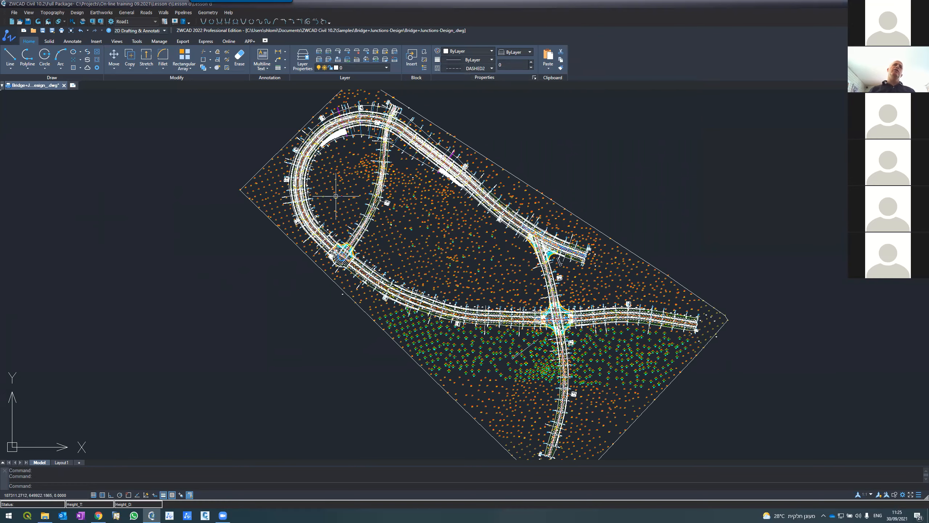
Examine the sample drawing's road network, surveyed points and trees, and the details of the four-way junction
scroll(311, 227, down, 5)
scroll(311, 224, up, 5)
scroll(311, 224, down, 5)
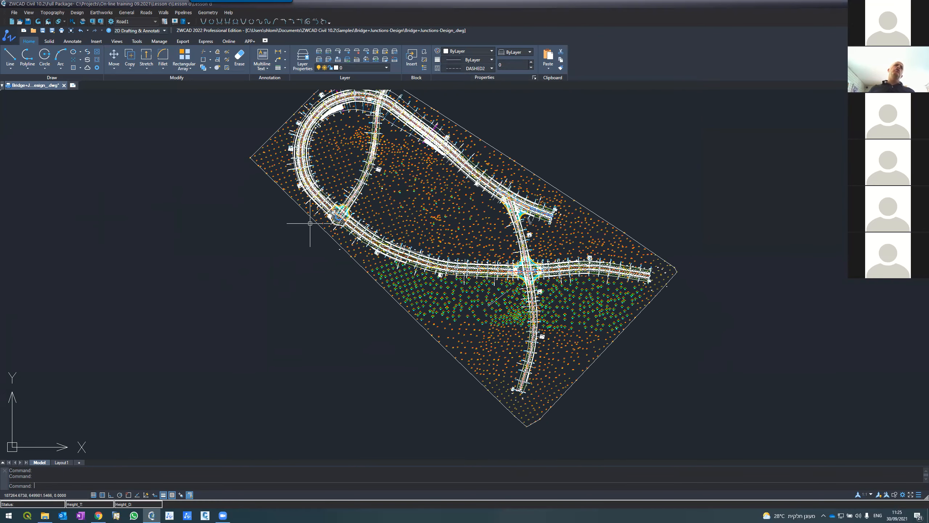
scroll(308, 228, up, 3)
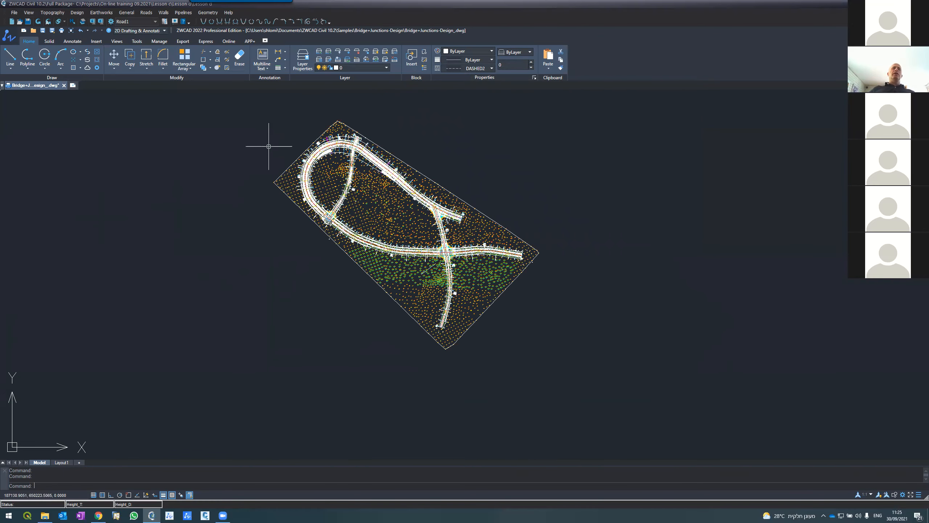
scroll(312, 130, up, 4)
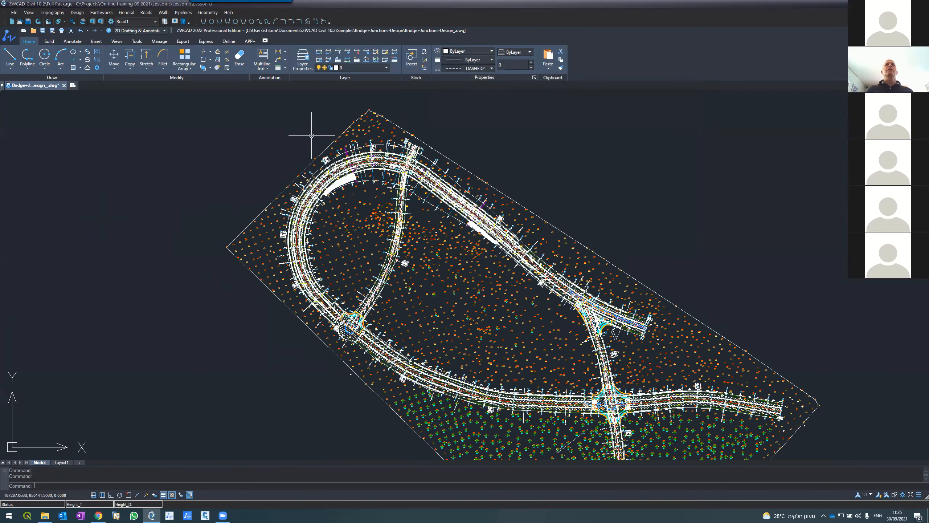
scroll(312, 132, up, 2)
scroll(353, 182, down, 4)
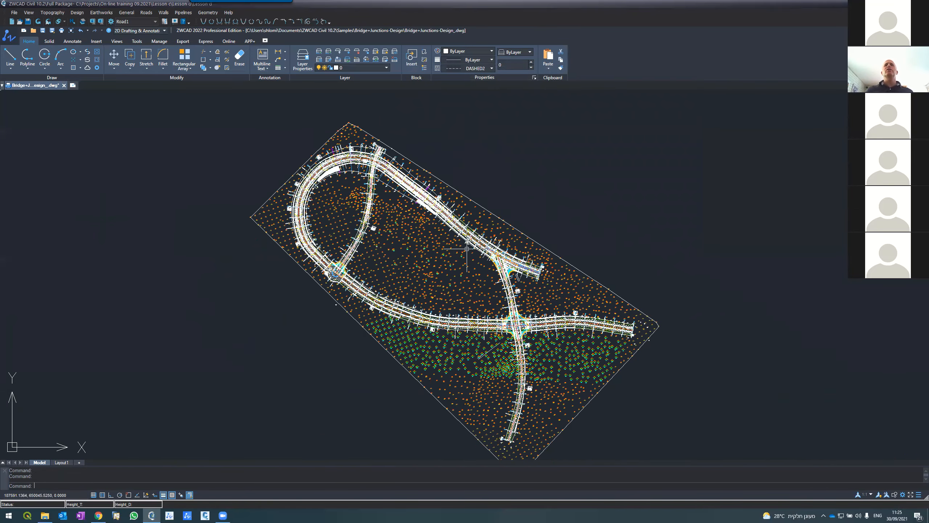
scroll(497, 339, up, 4)
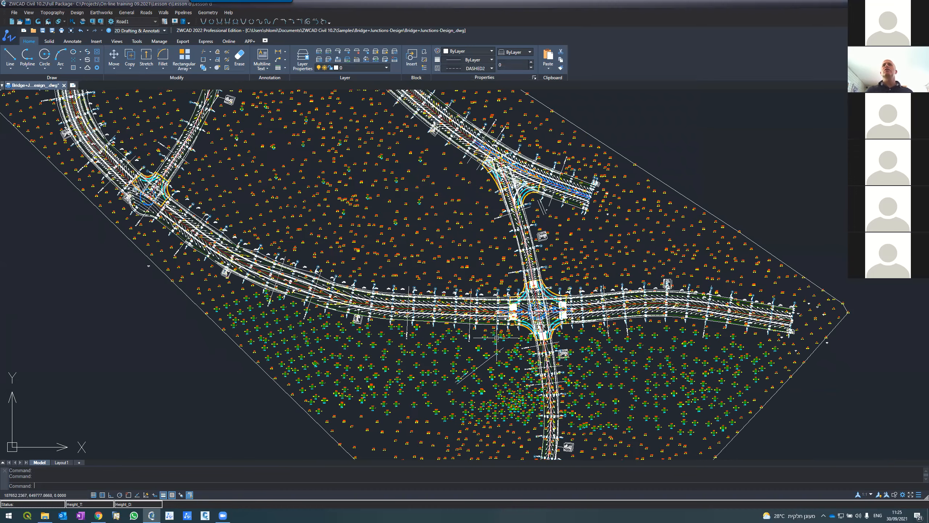
scroll(496, 338, up, 3)
scroll(497, 338, up, 3)
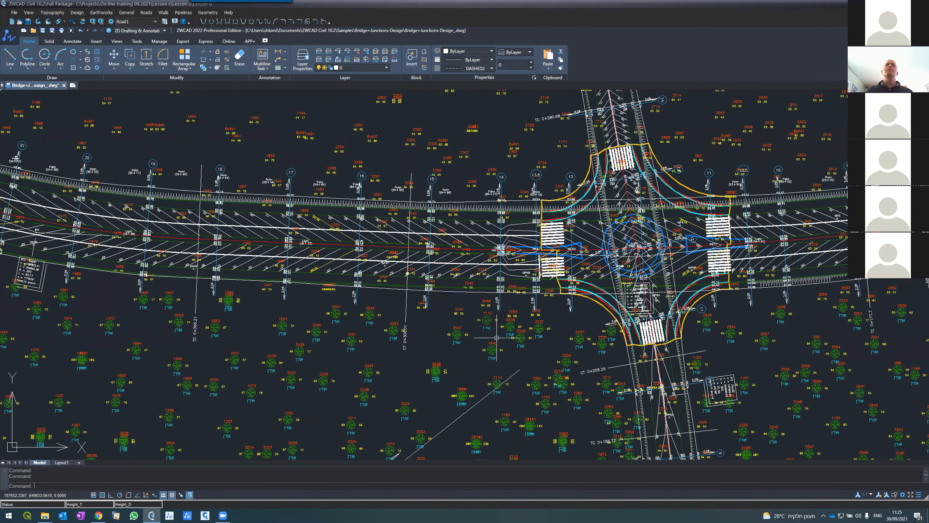
scroll(410, 253, down, 5)
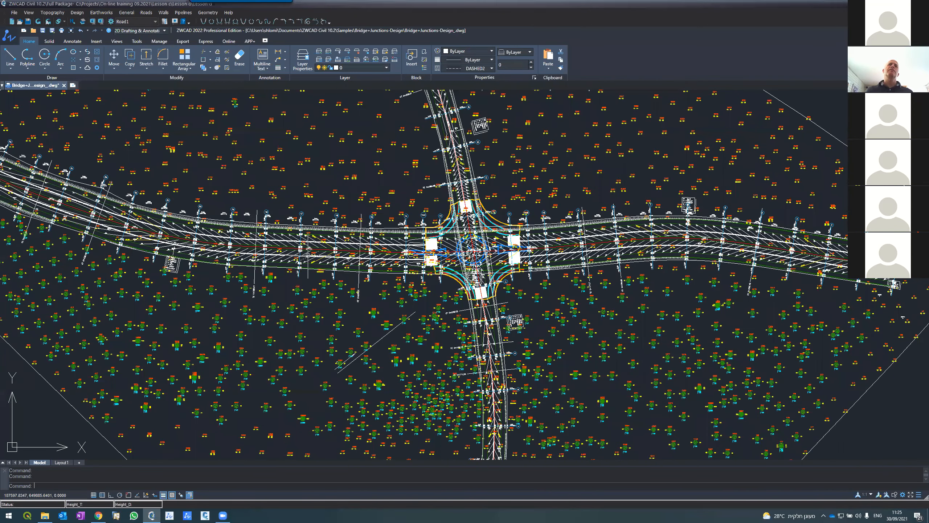
scroll(425, 234, up, 1)
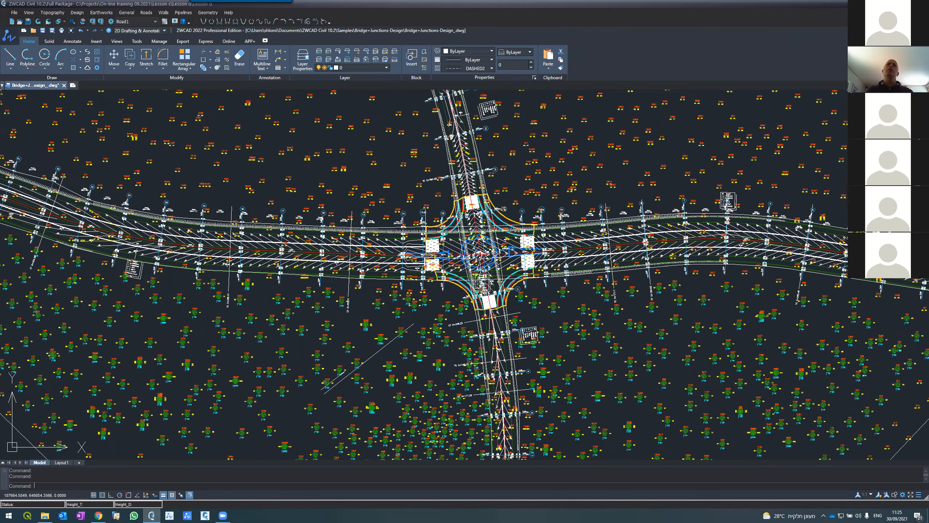
scroll(425, 232, up, 7)
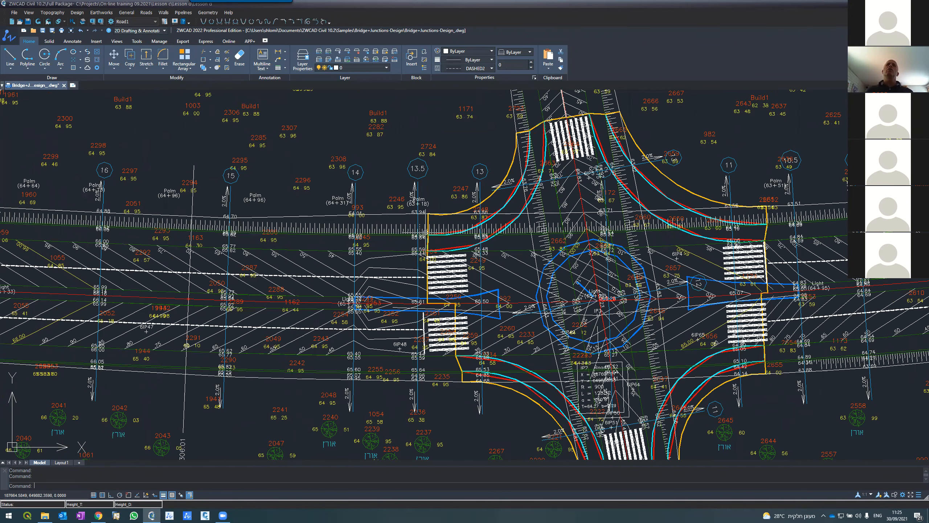
scroll(425, 232, down, 10)
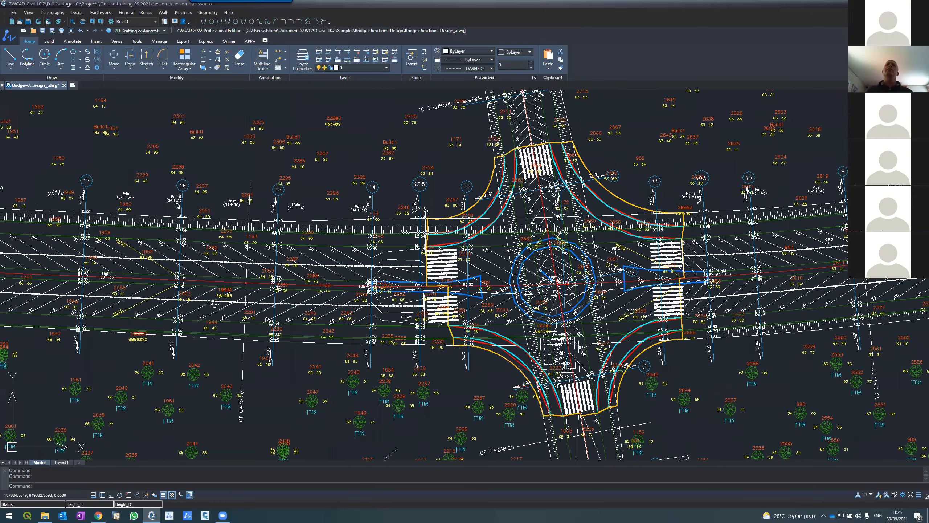
scroll(425, 233, down, 15)
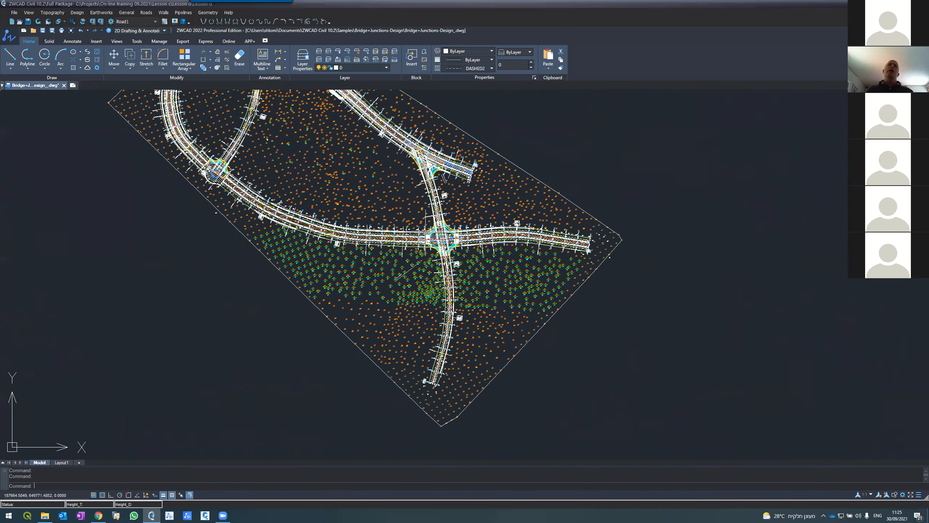
scroll(331, 150, up, 4)
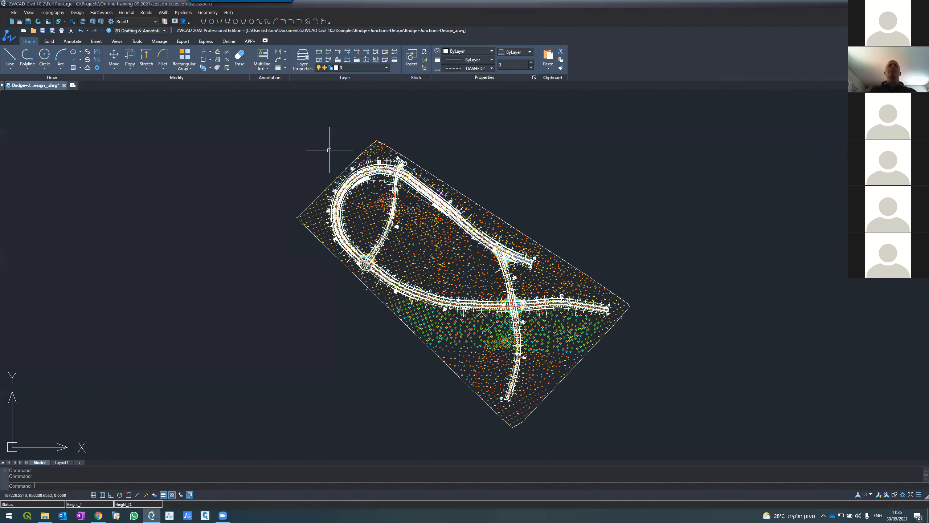
scroll(330, 150, down, 3)
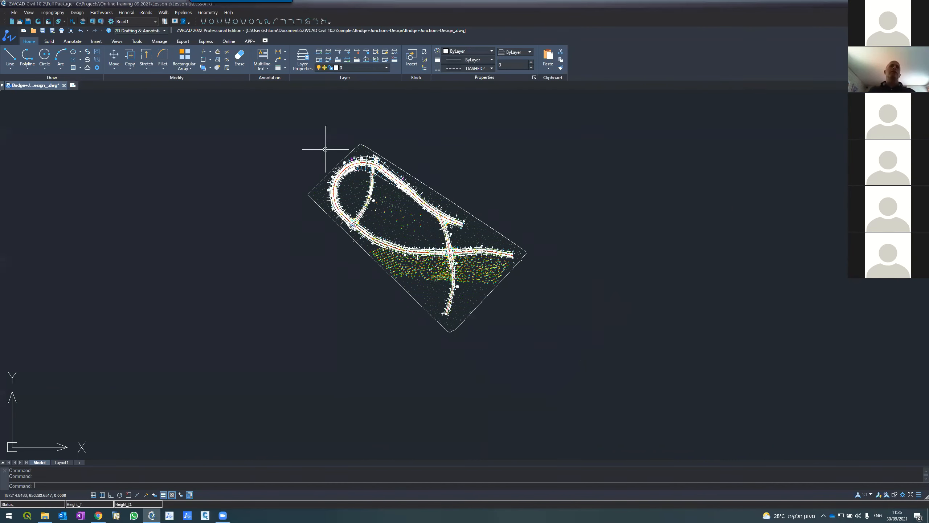
scroll(380, 175, up, 5)
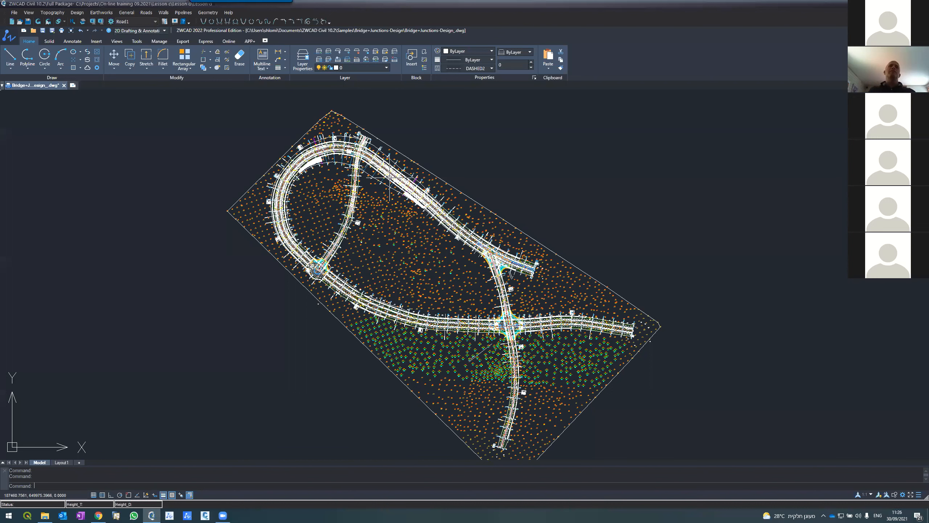
Open the Frames Maker and set the frame scale to 1:250
scroll(390, 177, down, 2)
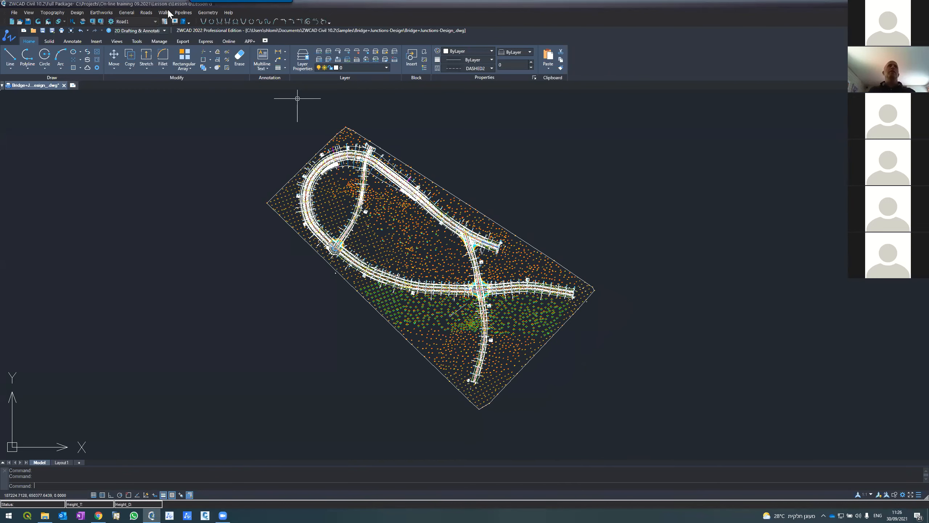
click(126, 13)
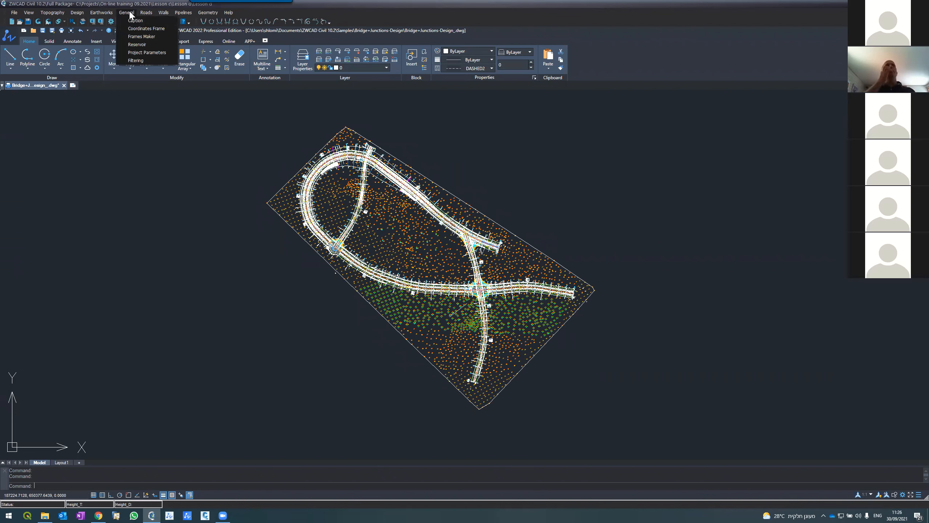
click(134, 37)
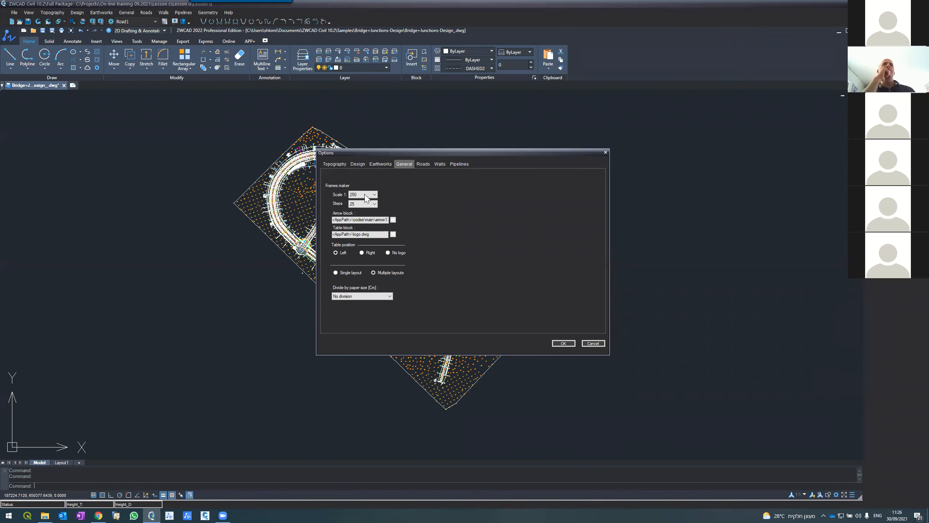
double_click(350, 204)
double_click(354, 195)
click(361, 195)
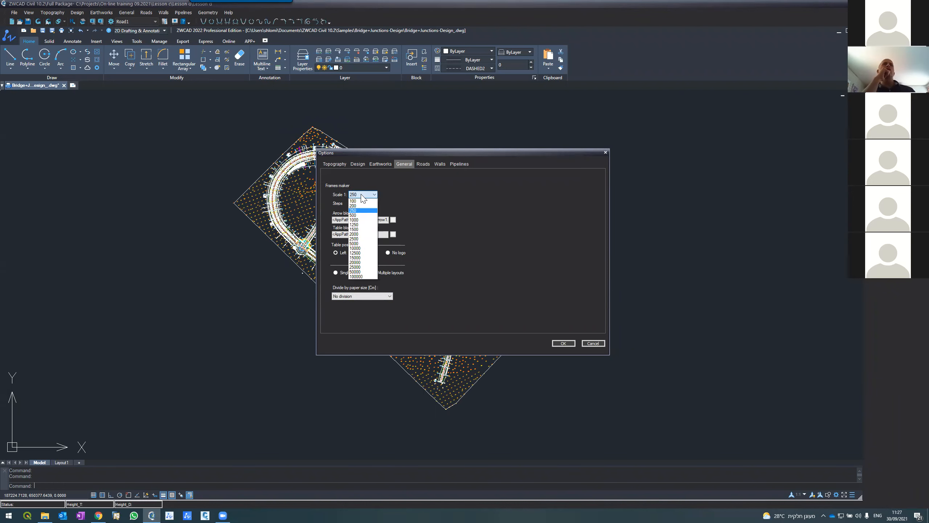
click(357, 211)
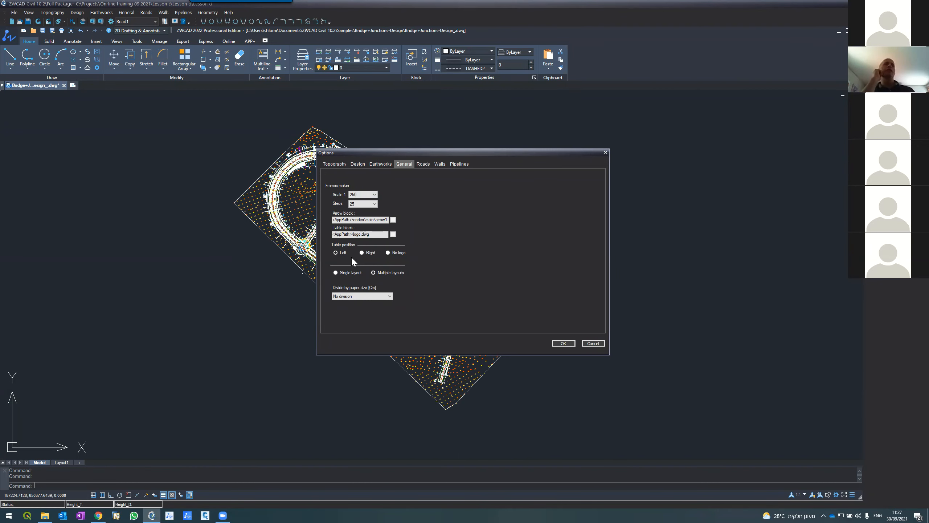
Set the table position to Right and divide by the A0 (119x84cm) paper size, then accept the frame settings
click(362, 253)
click(354, 297)
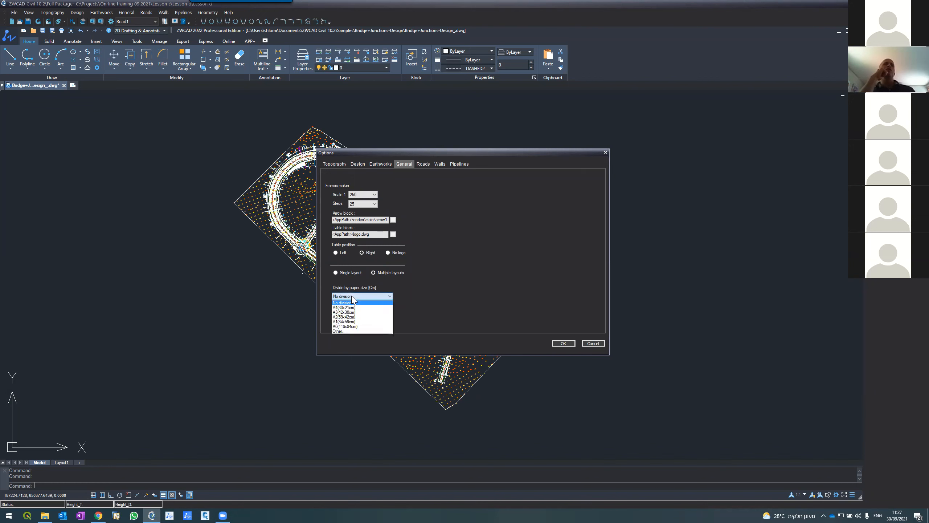
click(352, 326)
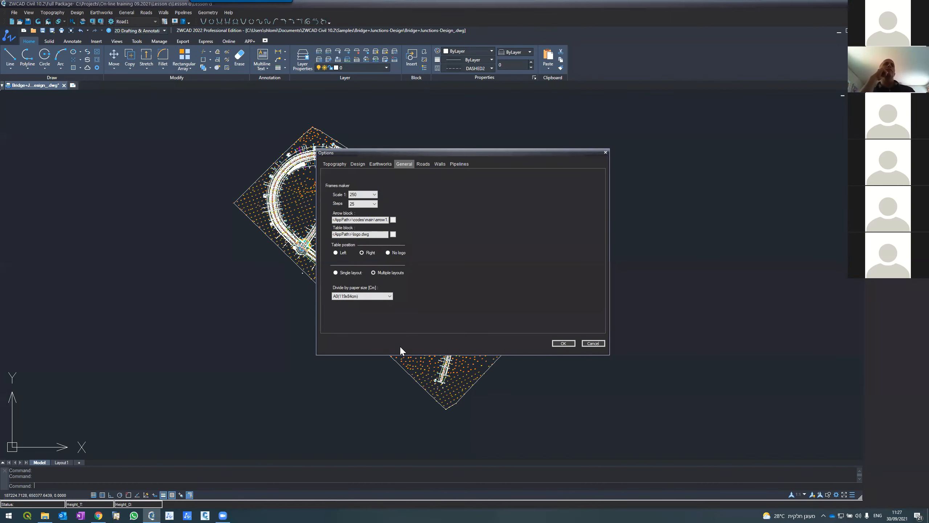
click(563, 352)
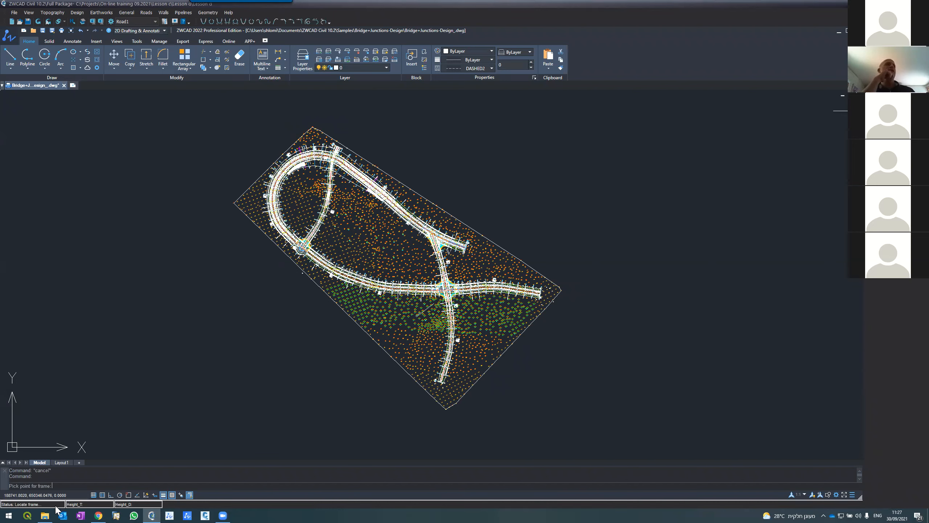
Place the A0 frame in the empty area southwest of the plan and recheck the Frames Maker settings without changing them
click(83, 381)
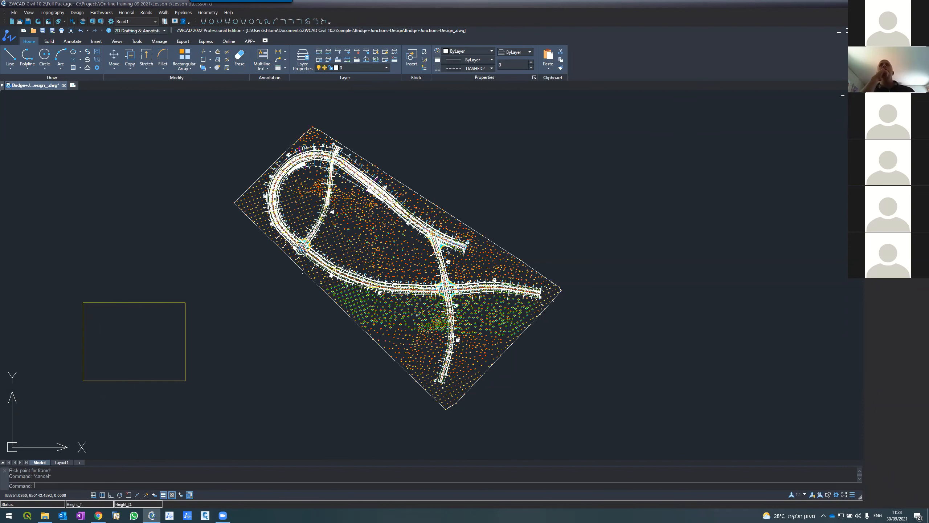
click(111, 22)
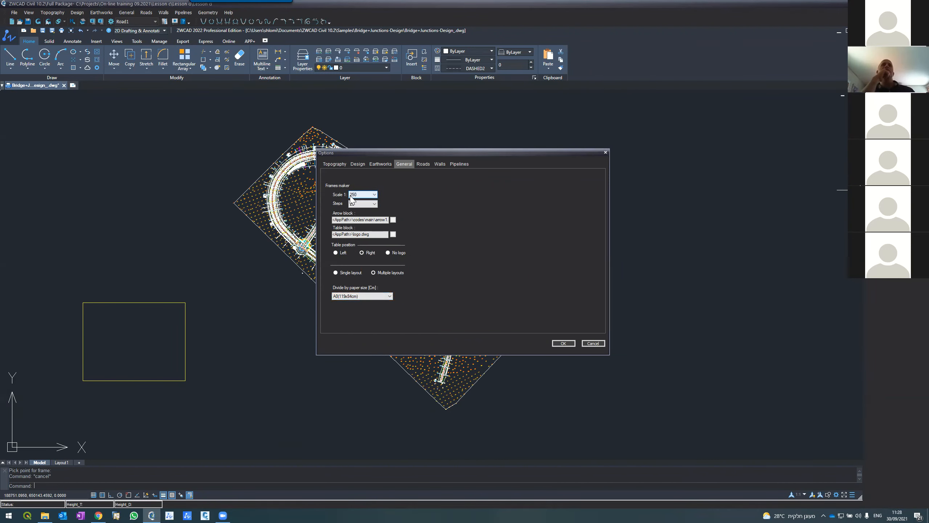
click(593, 343)
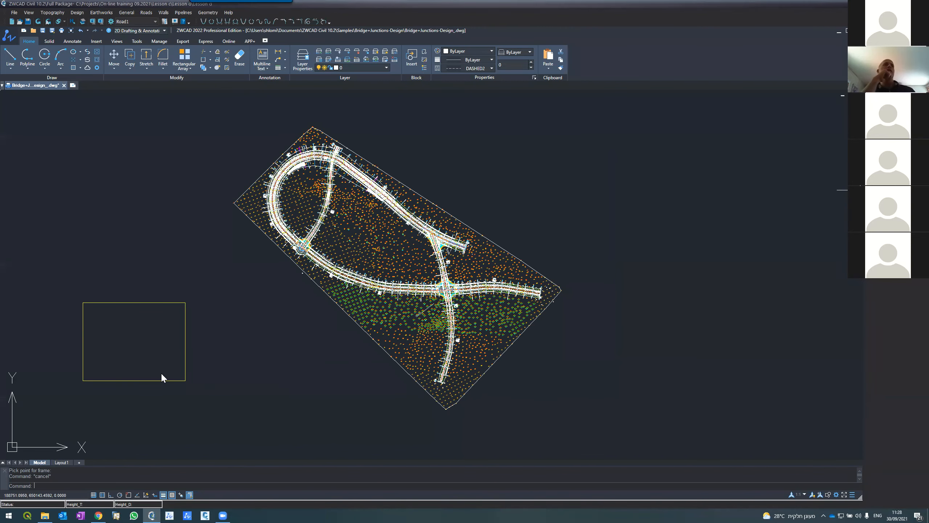
Move the A0 frame onto the roads so that it covers the western junction
click(93, 302)
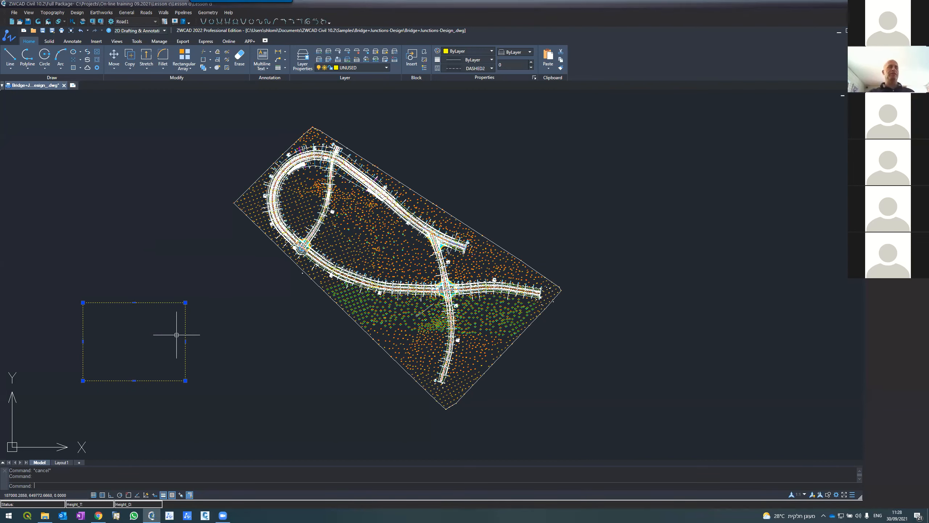
text(m)
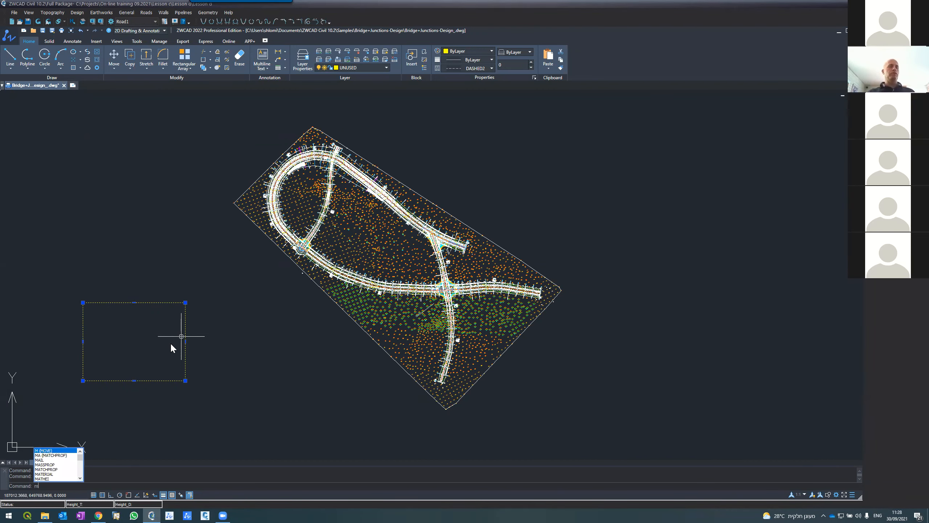
key(Return)
click(166, 366)
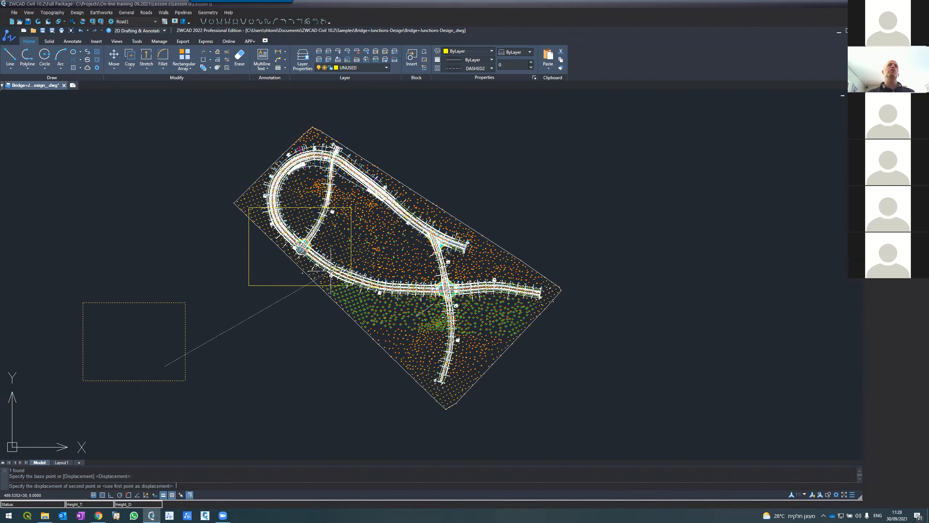
click(331, 271)
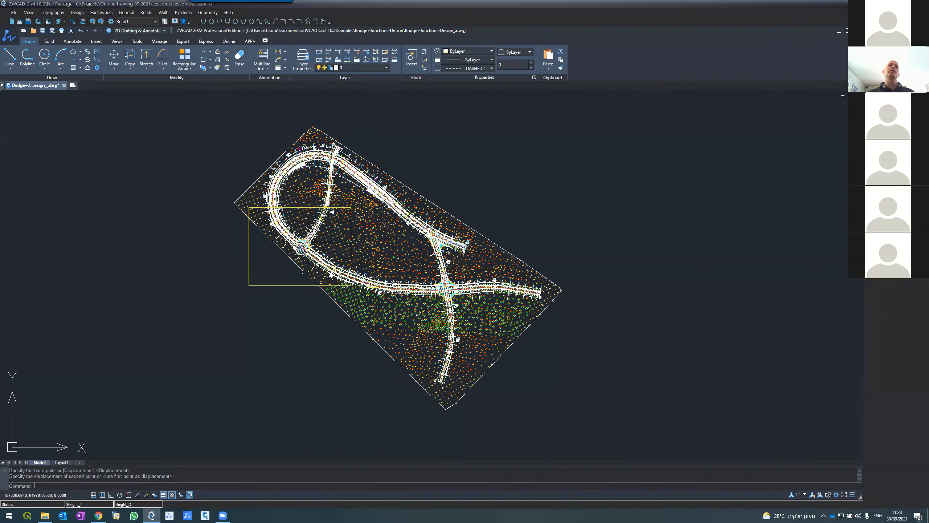
Copy the frame four times to cover the southern road curve, the four-way junction, the northern fork and the eastern road end
scroll(309, 242, up, 4)
scroll(322, 242, up, 3)
scroll(308, 245, down, 3)
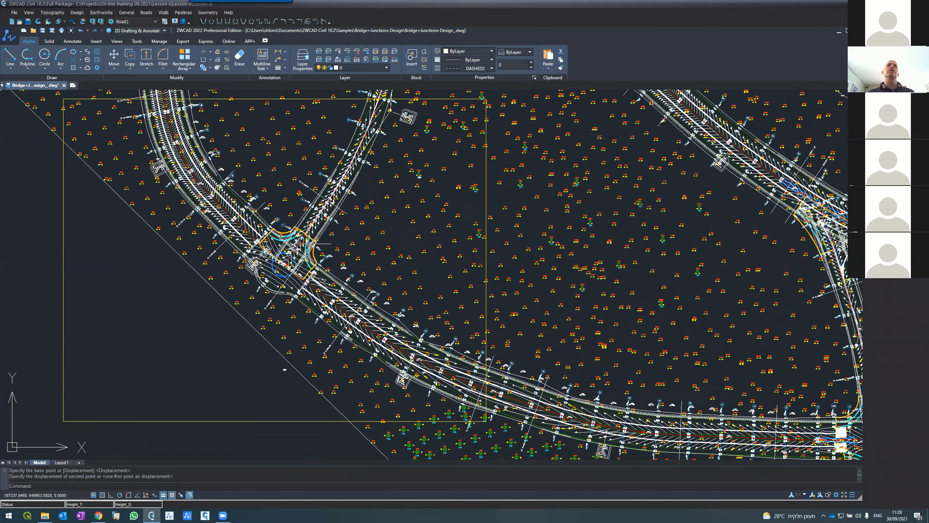
scroll(307, 245, down, 4)
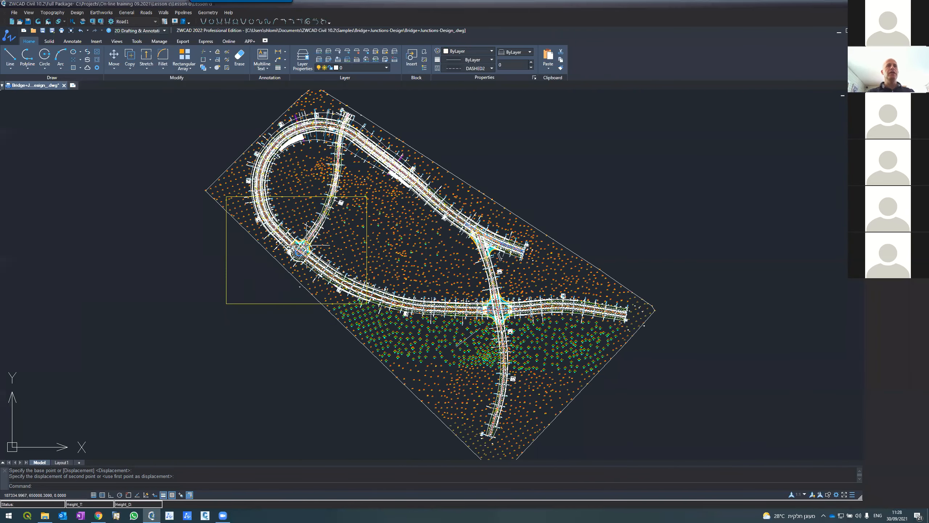
text(co)
key(Return)
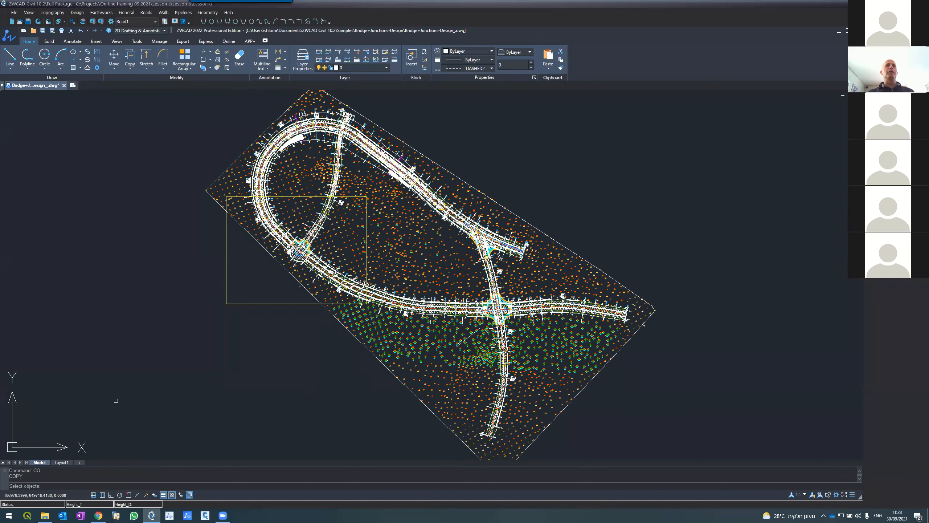
click(292, 303)
key(Return)
click(292, 304)
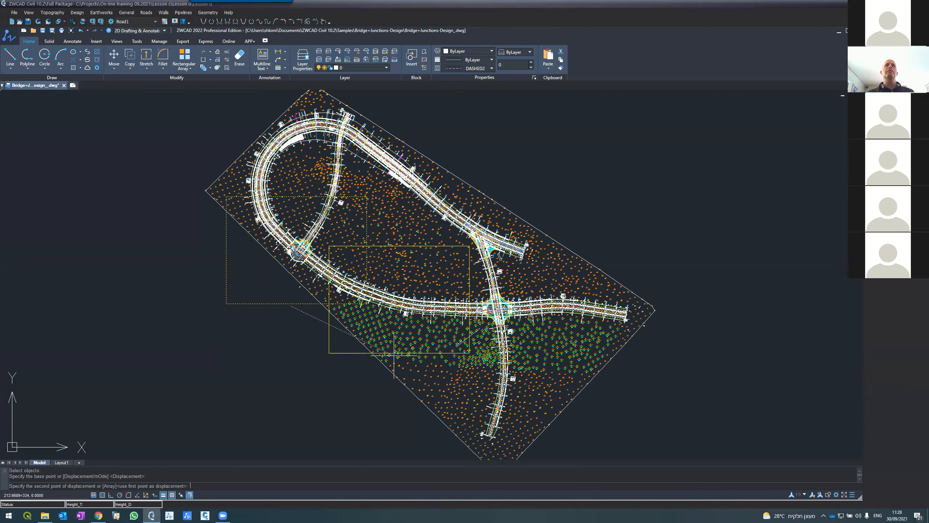
click(402, 367)
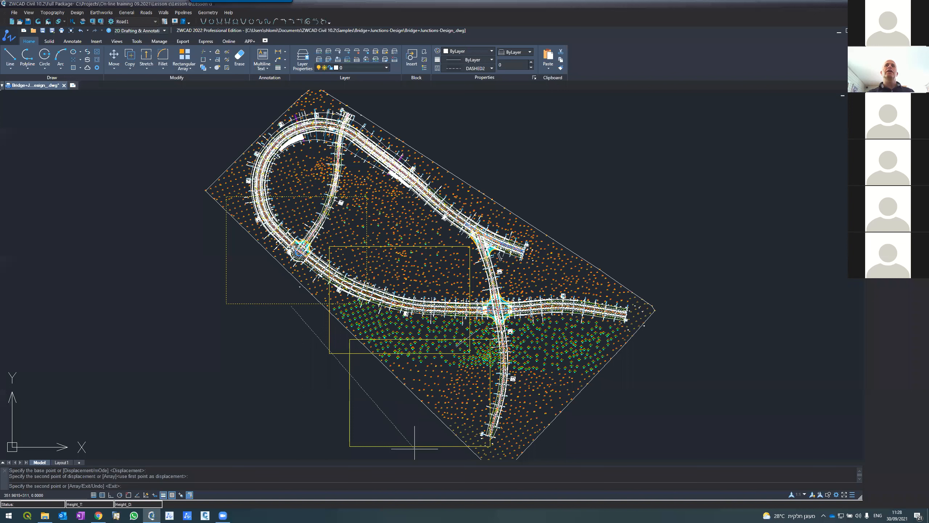
click(493, 366)
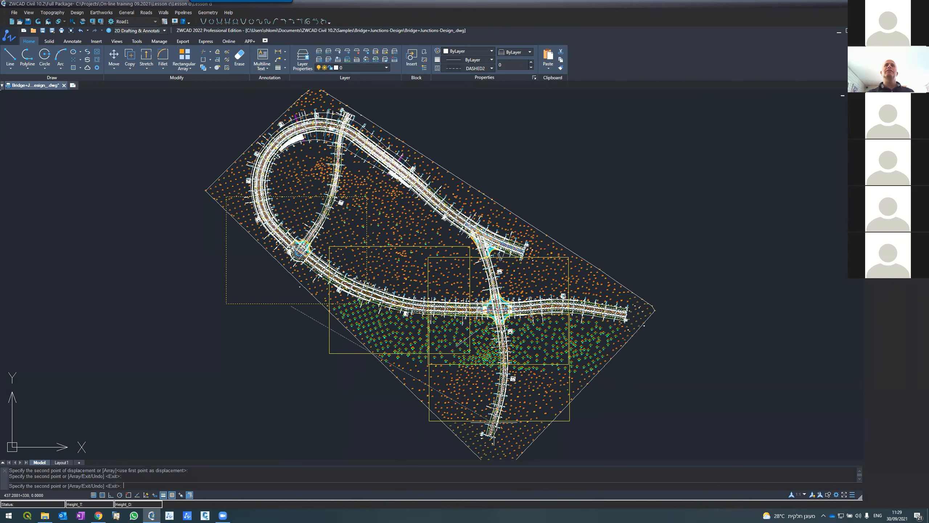
click(466, 282)
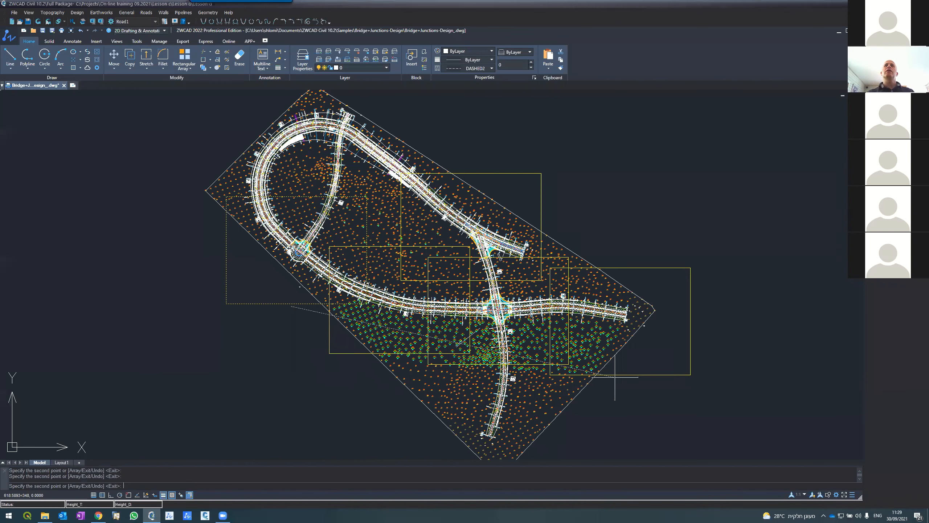
click(616, 389)
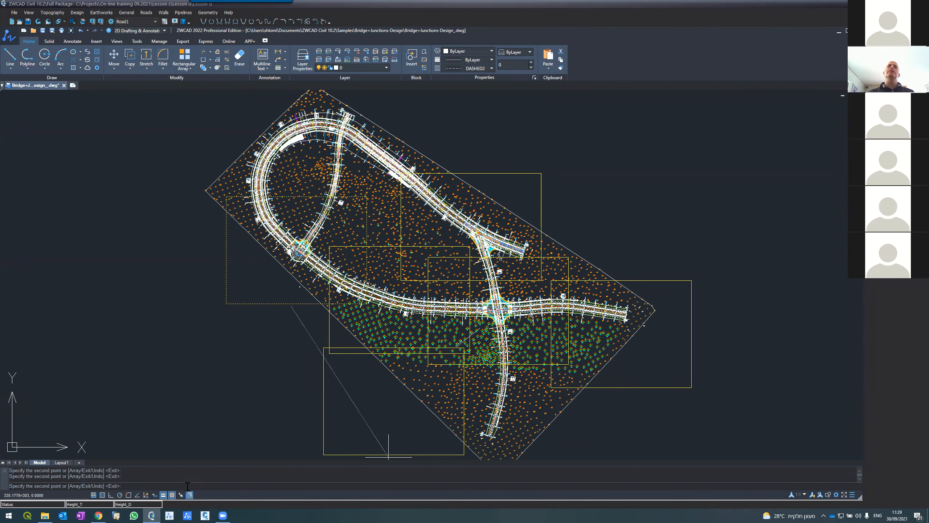
key(Return)
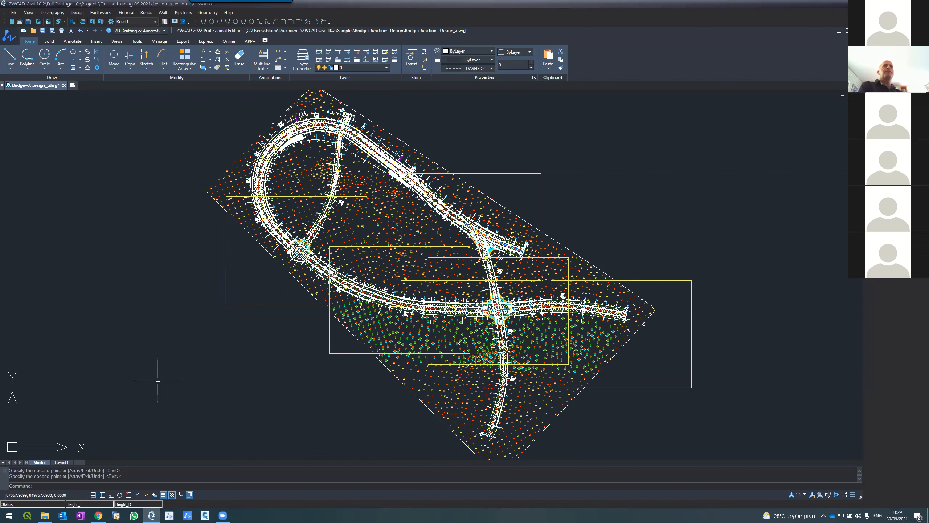
Select the frame over the western junction as the first frame for the Frames Maker
scroll(183, 346, down, 1)
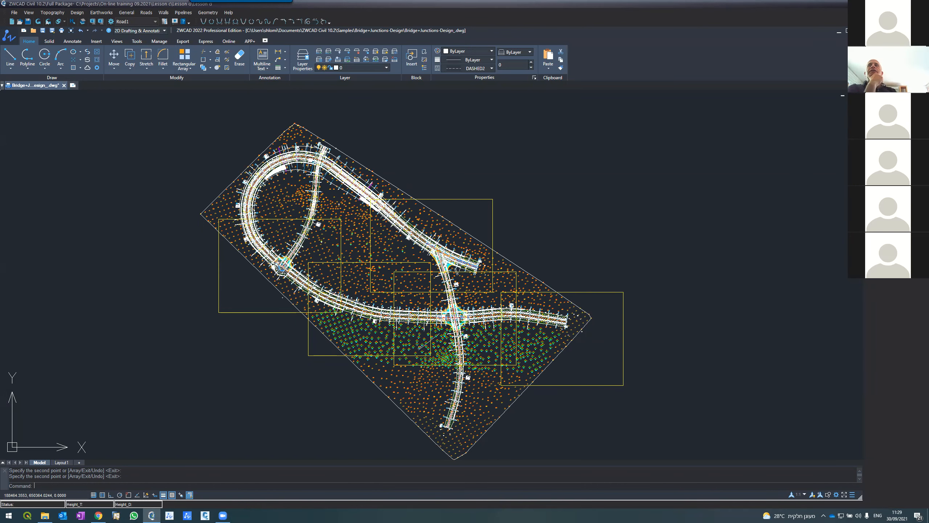
key(Escape)
key(Return)
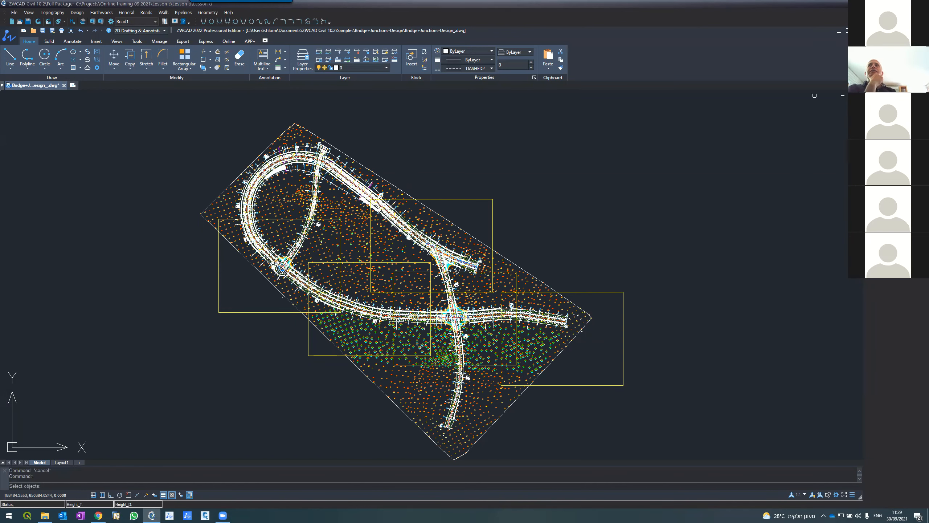
scroll(730, 124, up, 1)
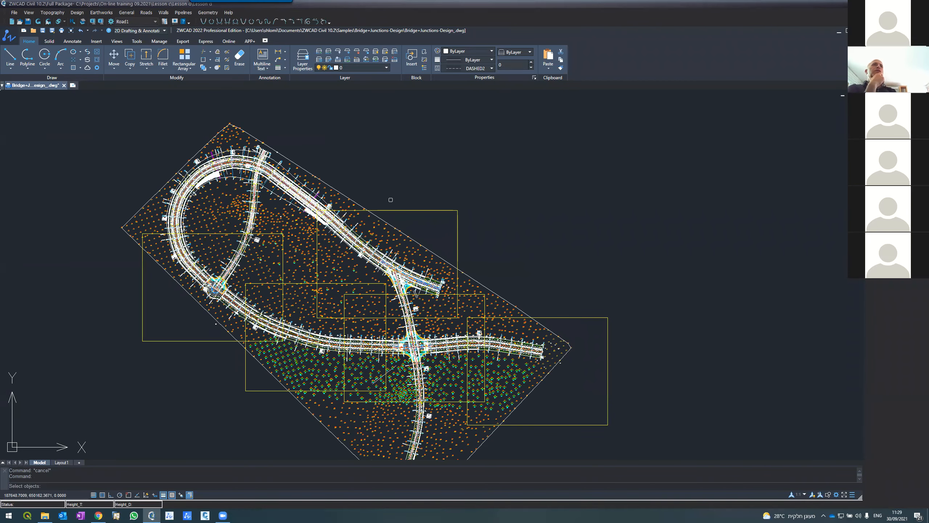
click(142, 292)
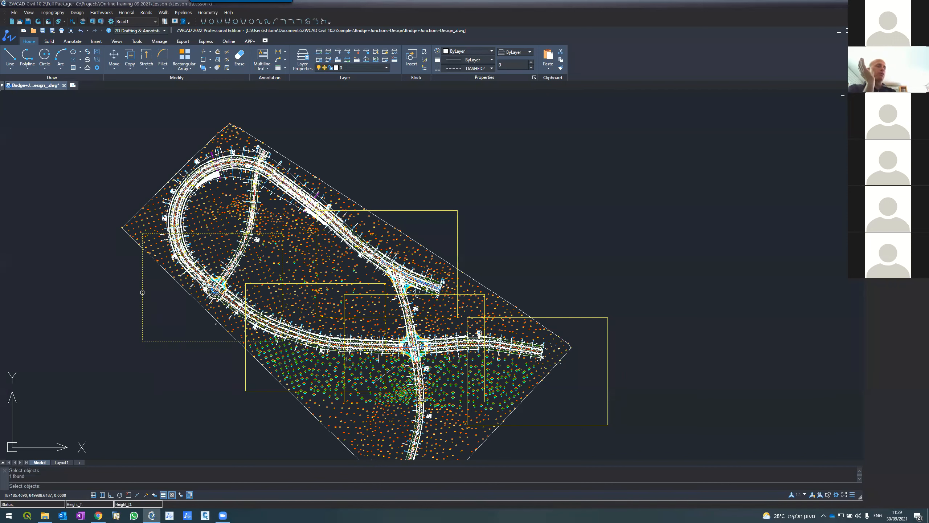
key(Return)
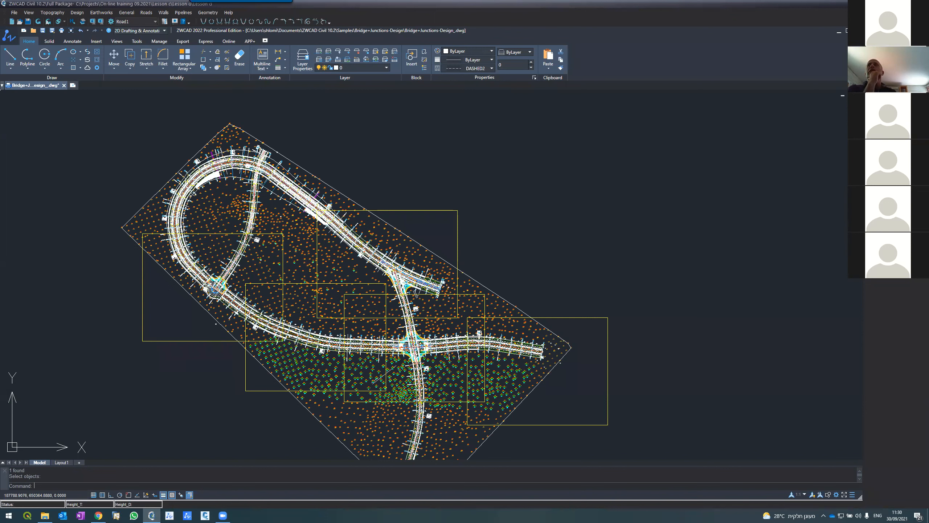
Select the frame over the southern road curve as the second frame for the Frames Maker
click(849, 164)
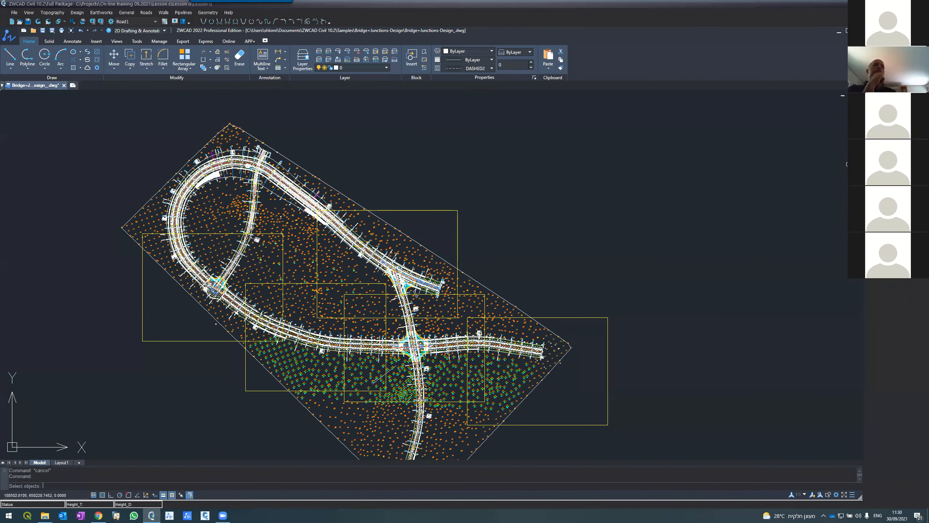
scroll(313, 338, up, 1)
click(274, 395)
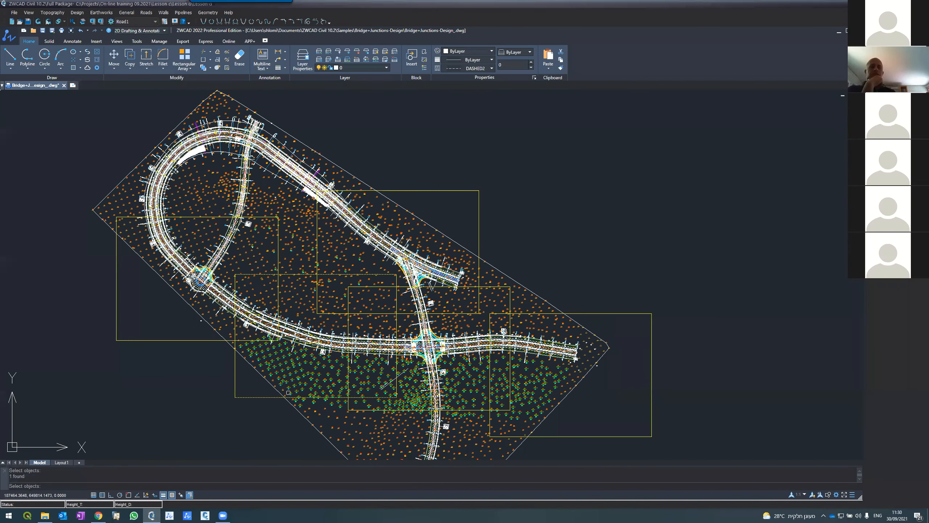
key(Return)
scroll(289, 392, up, 1)
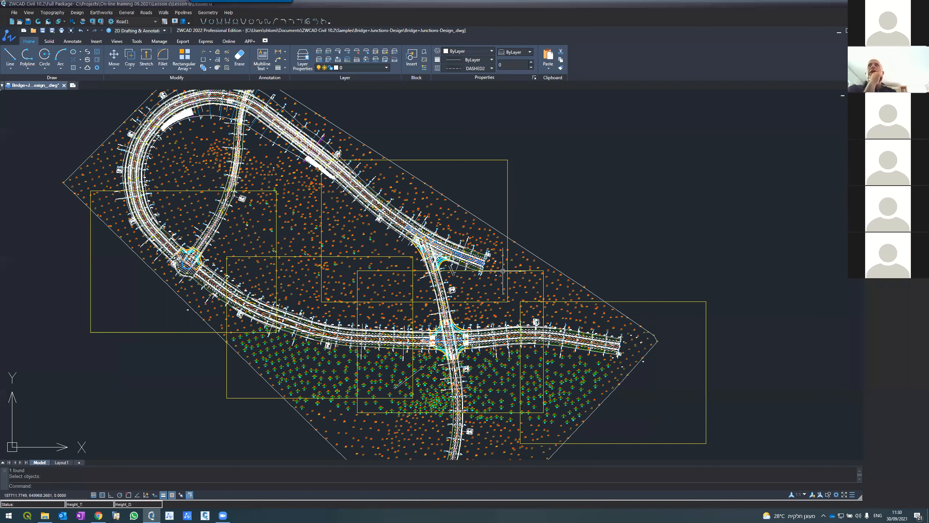
Select the frame over the four-way junction as the third frame for the Frames Maker
key(Escape)
key(Escape)
key(Return)
click(396, 412)
key(Return)
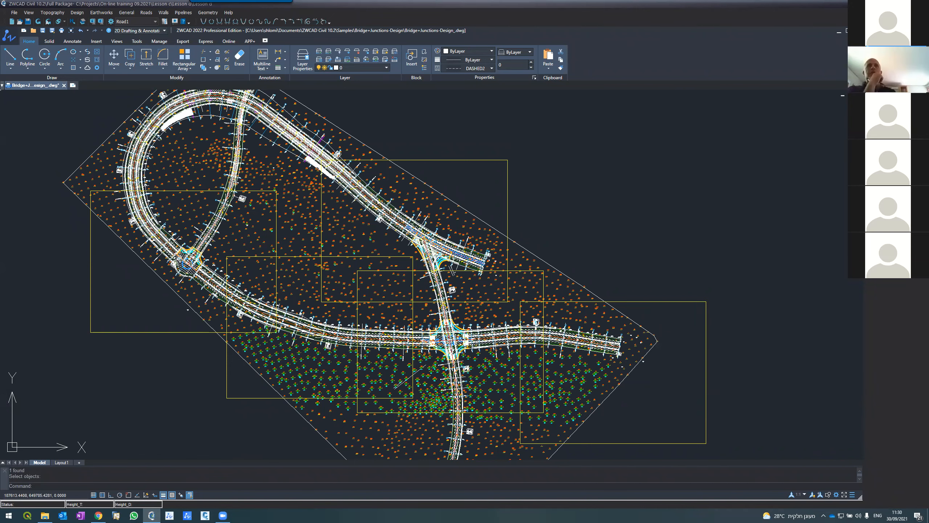
Select the frame over the eastern road end as the fourth frame for the Frames Maker
scroll(393, 413, up, 1)
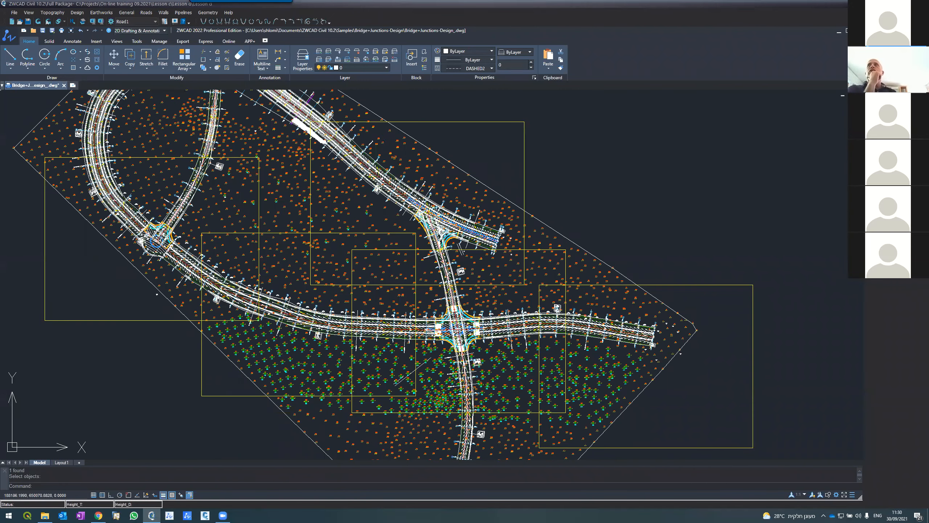
key(Escape)
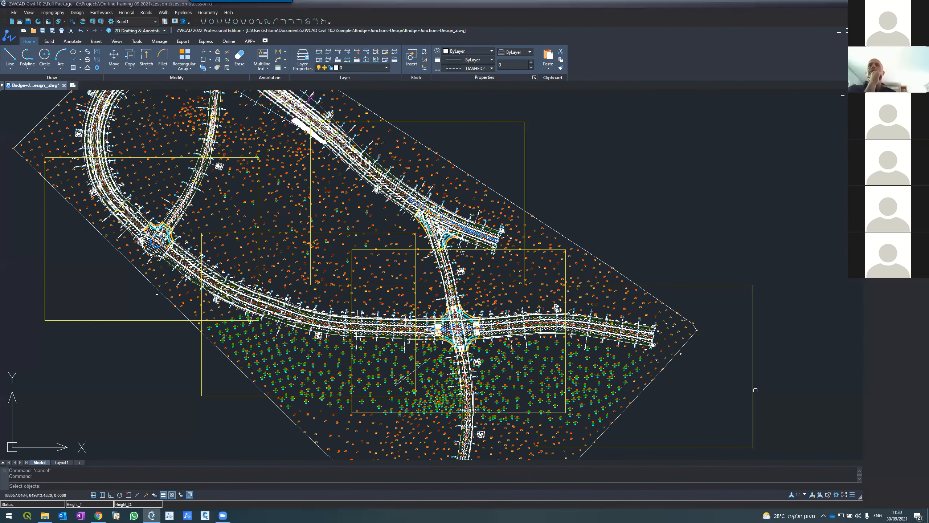
scroll(753, 393, up, 1)
click(752, 394)
key(Return)
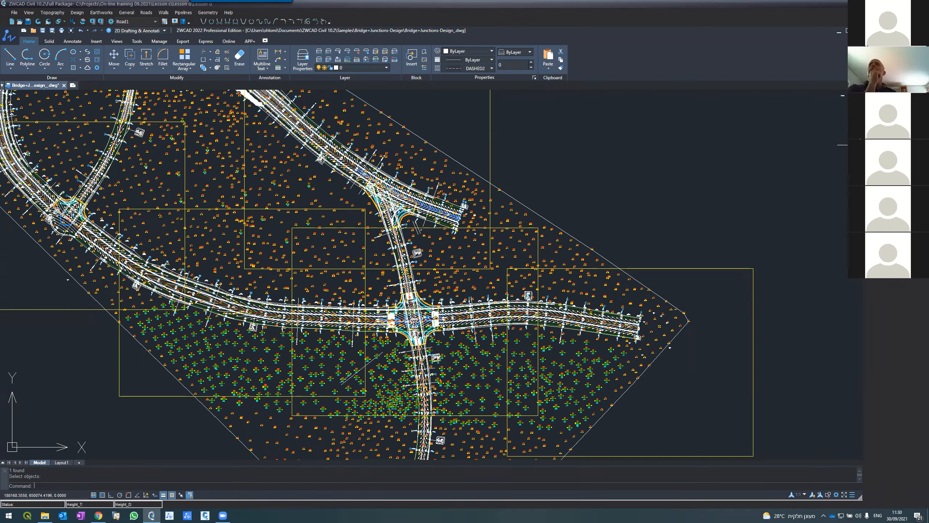
Select the frame over the northern fork as the fifth frame for the Frames Maker
key(Escape)
key(Return)
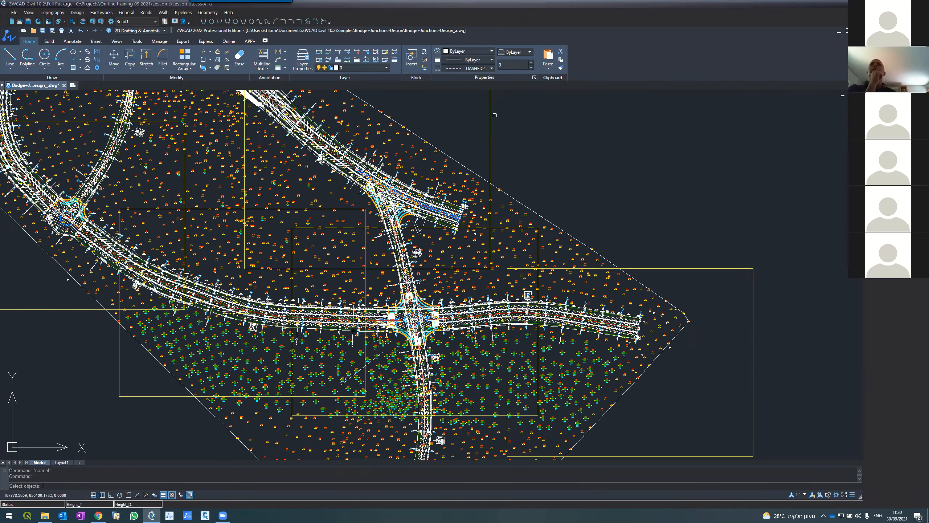
click(489, 117)
key(Return)
Generate multiple layouts from the selected frames with A0 paper, scale 1:250, step 25 and the table on the right
scroll(572, 146, down, 6)
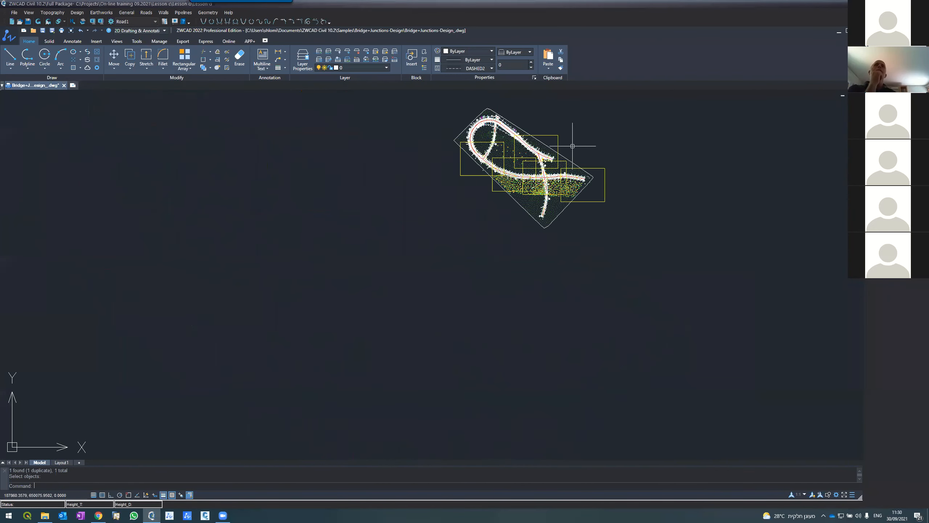
scroll(572, 146, up, 2)
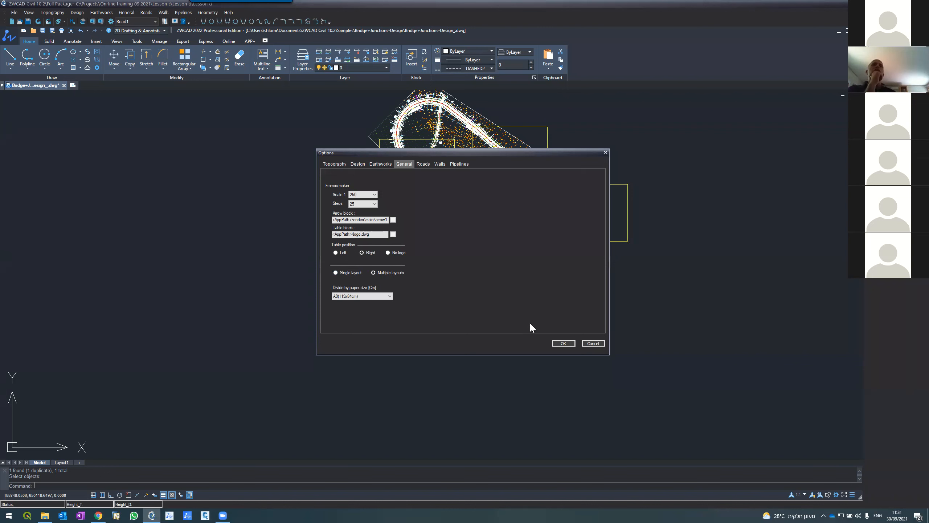
click(564, 343)
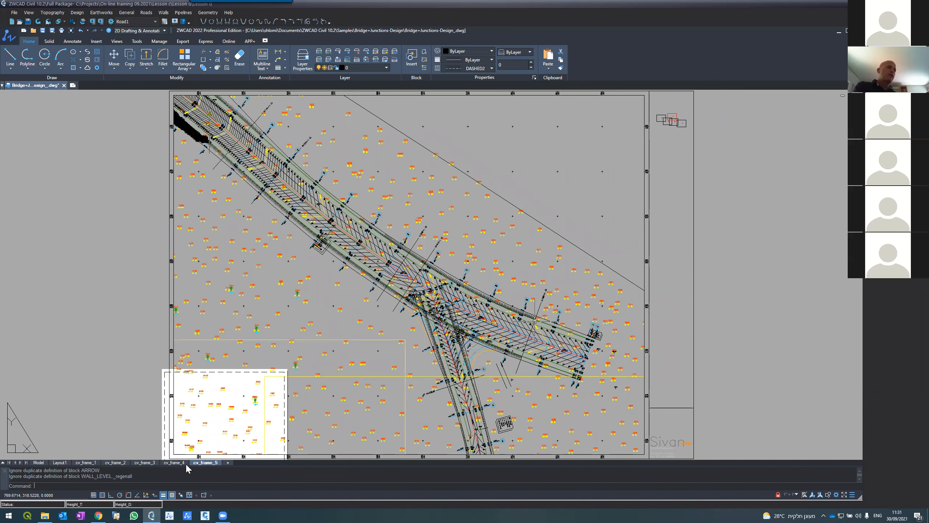
Open the cv_frame_1 layout and apply its plot settings to the layout without plotting
click(79, 462)
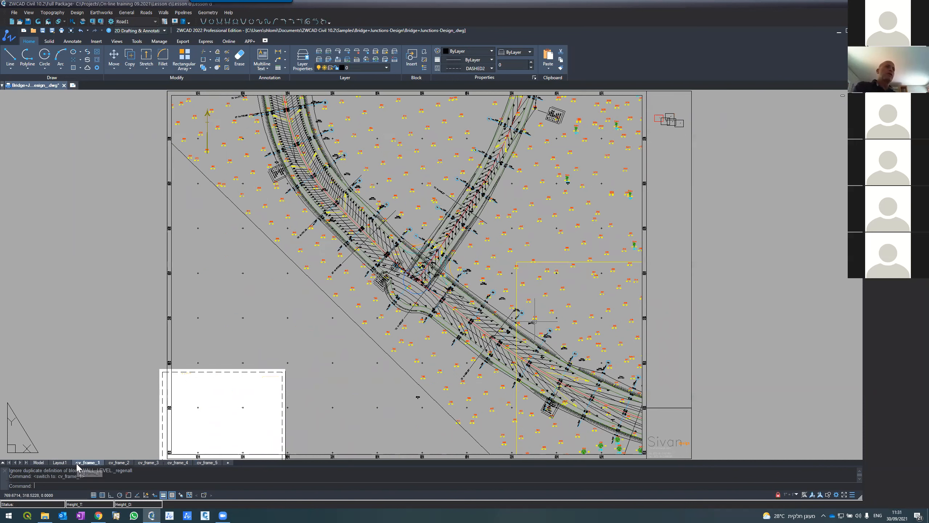
text(plot)
key(Return)
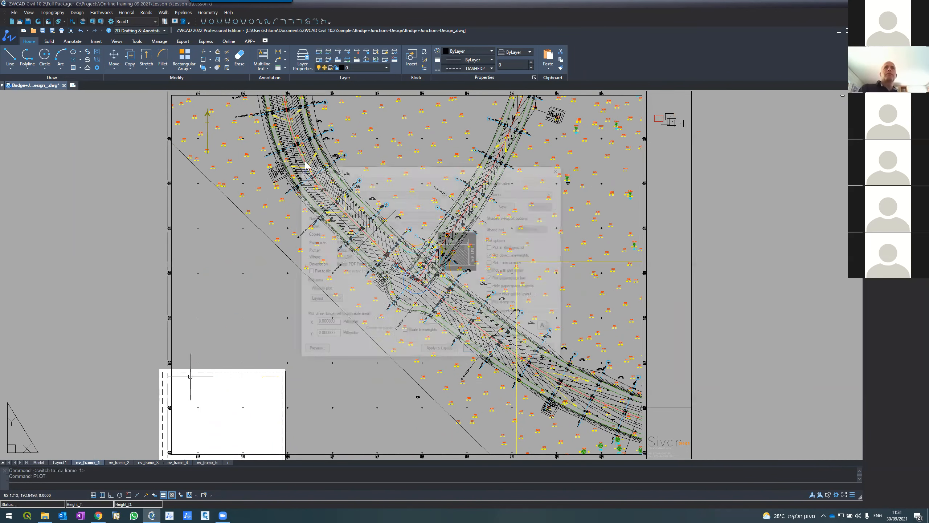
click(439, 351)
click(511, 351)
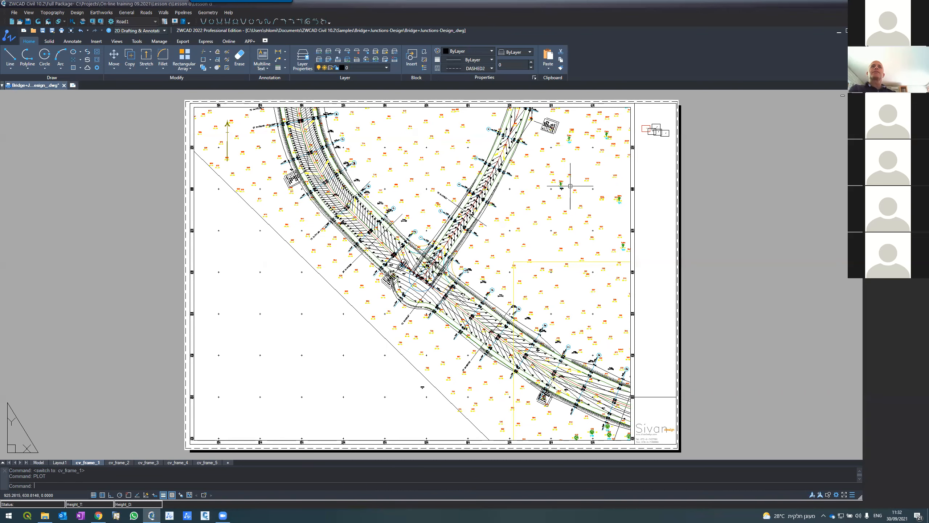
Examine the cv_frame_1 sheet's frame key map, north arrow and coordinate labels along the border
scroll(654, 126, up, 10)
scroll(527, 160, down, 10)
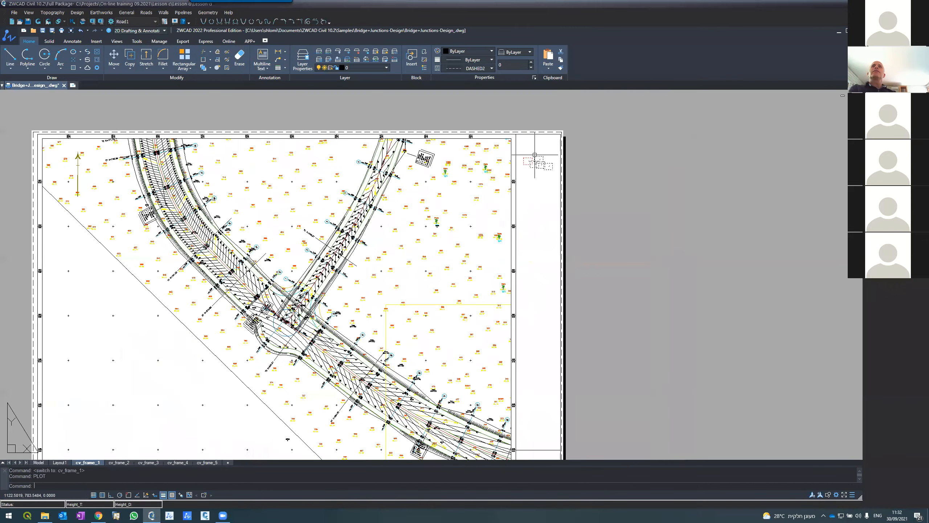
scroll(535, 155, down, 1)
scroll(540, 154, up, 4)
scroll(547, 151, down, 5)
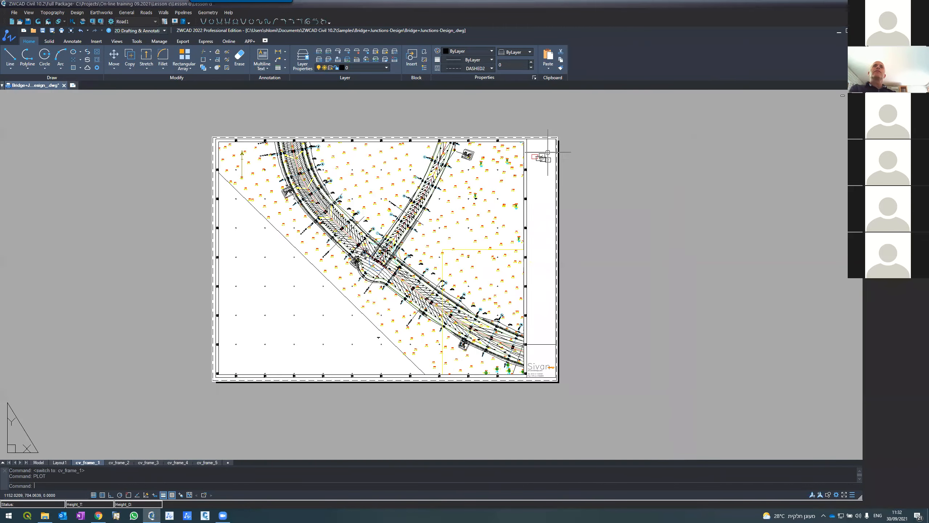
scroll(247, 157, up, 4)
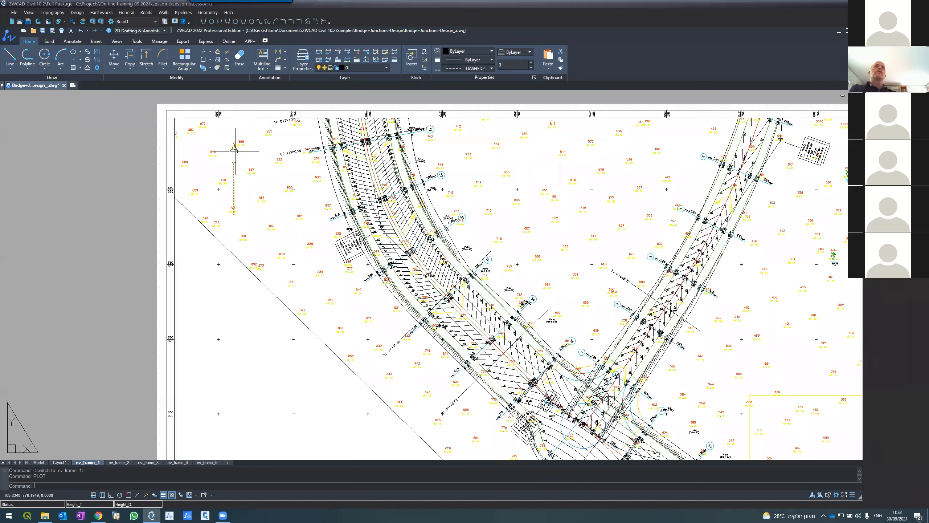
scroll(236, 150, down, 4)
scroll(284, 396, up, 10)
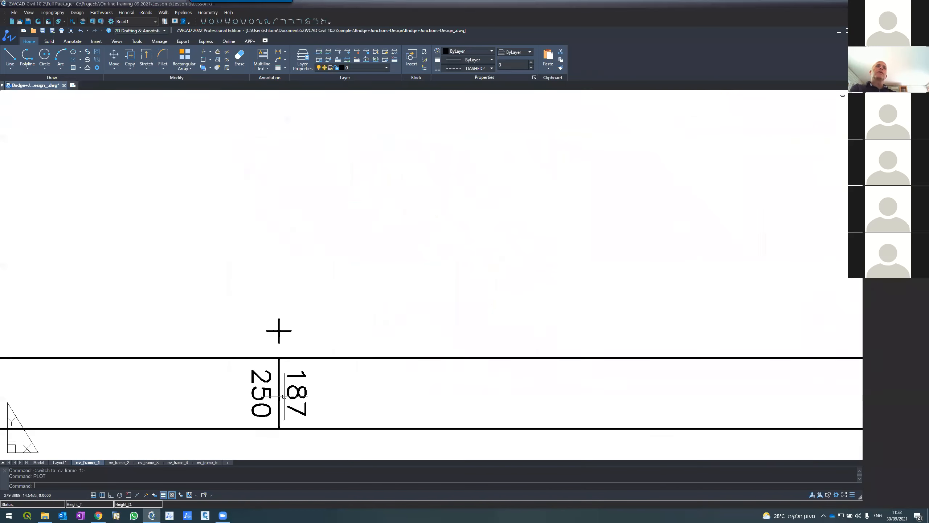
scroll(282, 394, down, 9)
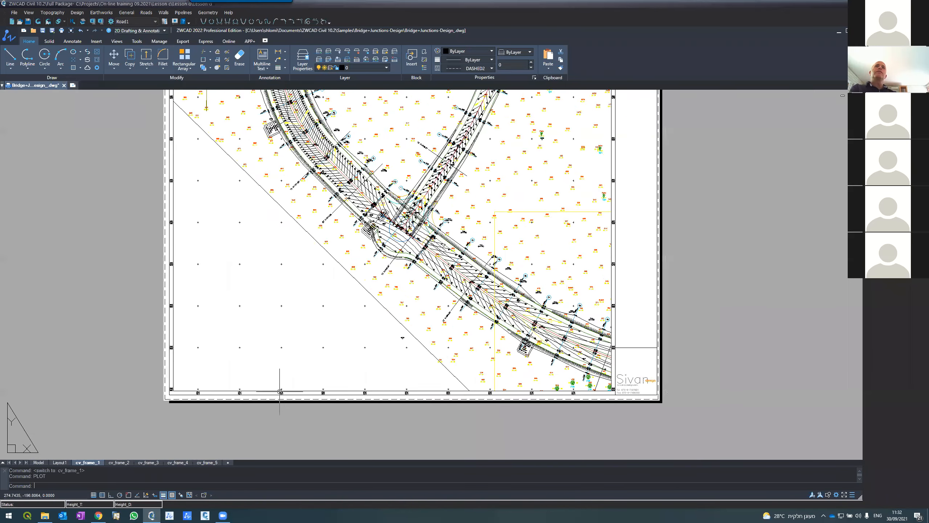
scroll(280, 392, down, 3)
scroll(354, 397, up, 3)
Open the cv_frame_2 layout and apply its A0 landscape Bullzip PDF Printer plot settings without plotting
click(118, 463)
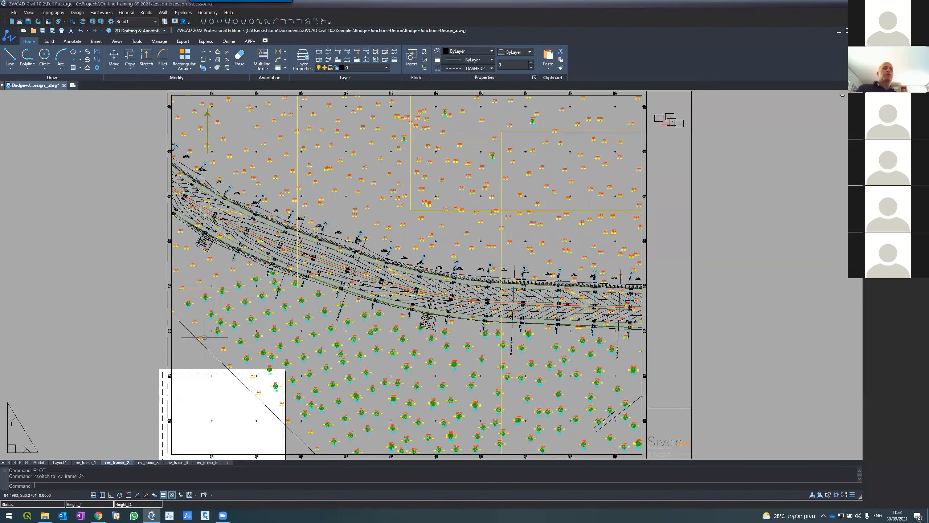
text(PLOT)
key(Return)
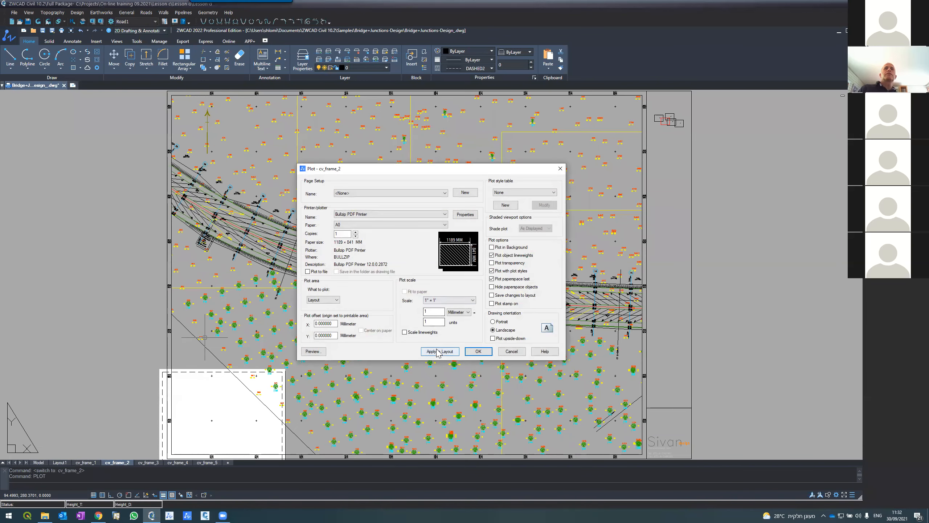
click(511, 352)
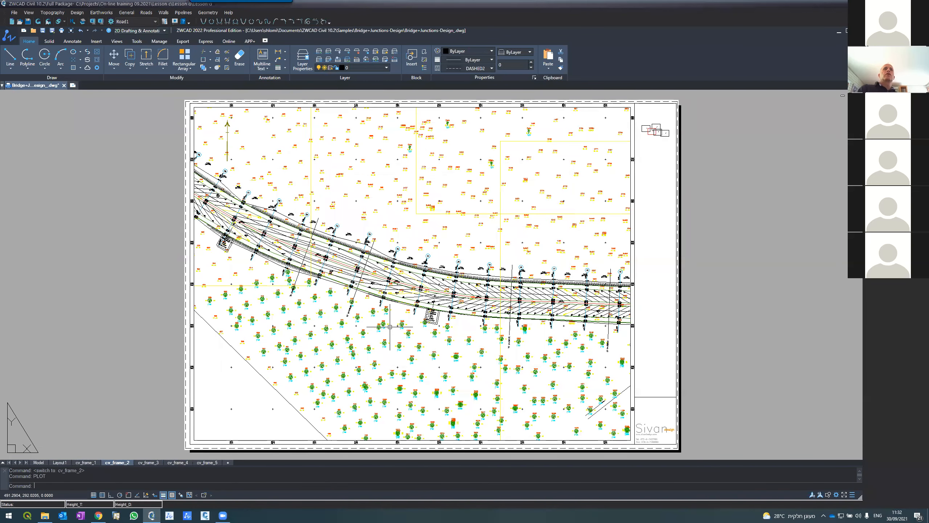
Freeze the UNUSED layer to hide the yellow frame outlines on the sheets
scroll(389, 327, up, 1)
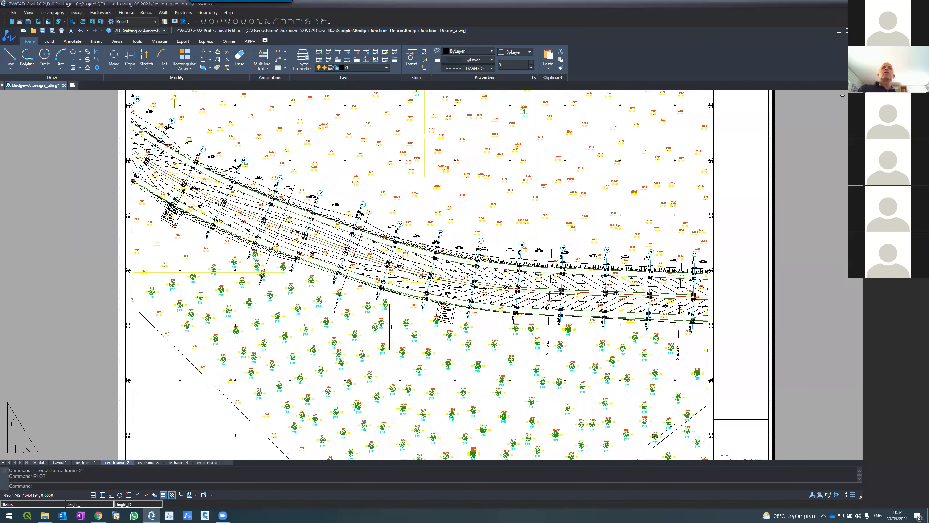
click(302, 68)
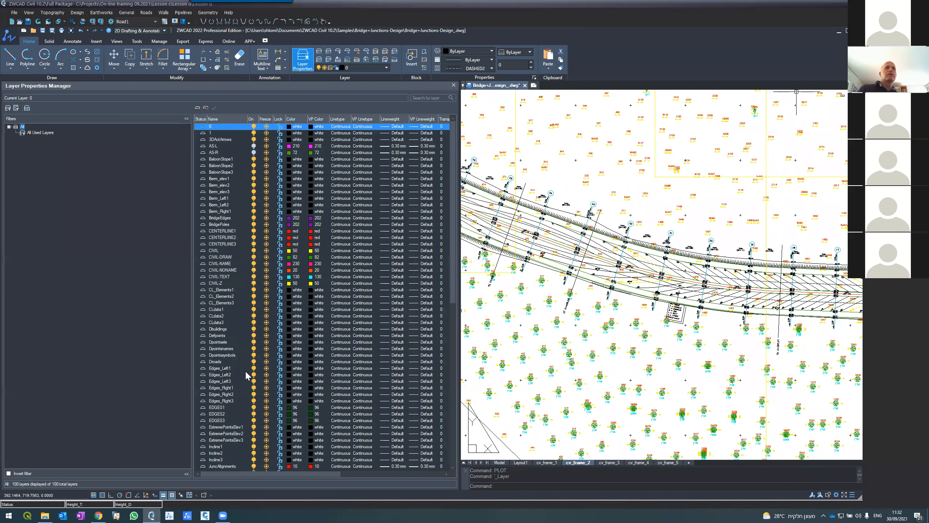
scroll(247, 373, down, 10)
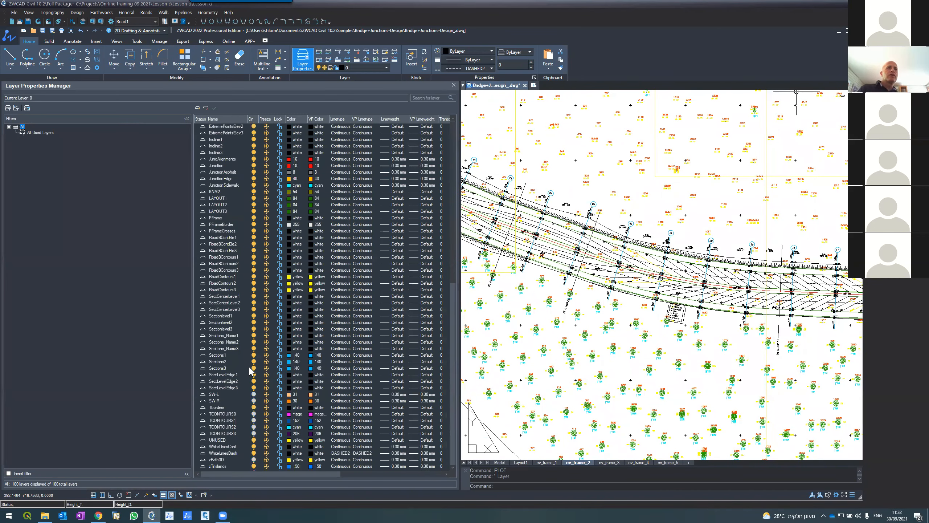
click(227, 440)
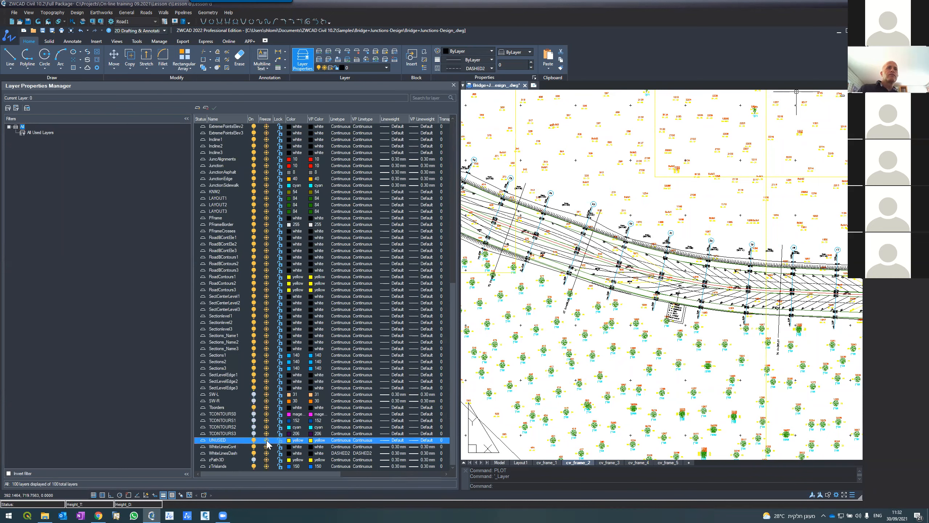
click(266, 440)
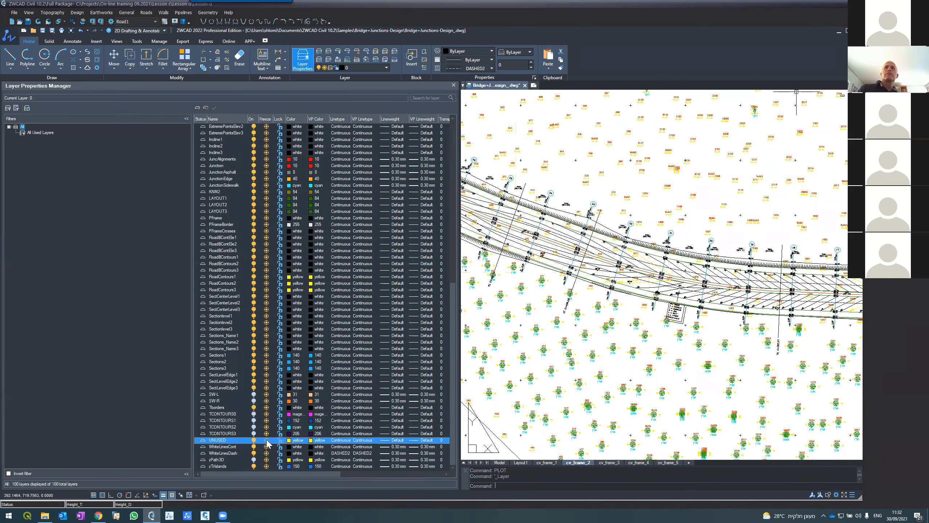
click(454, 86)
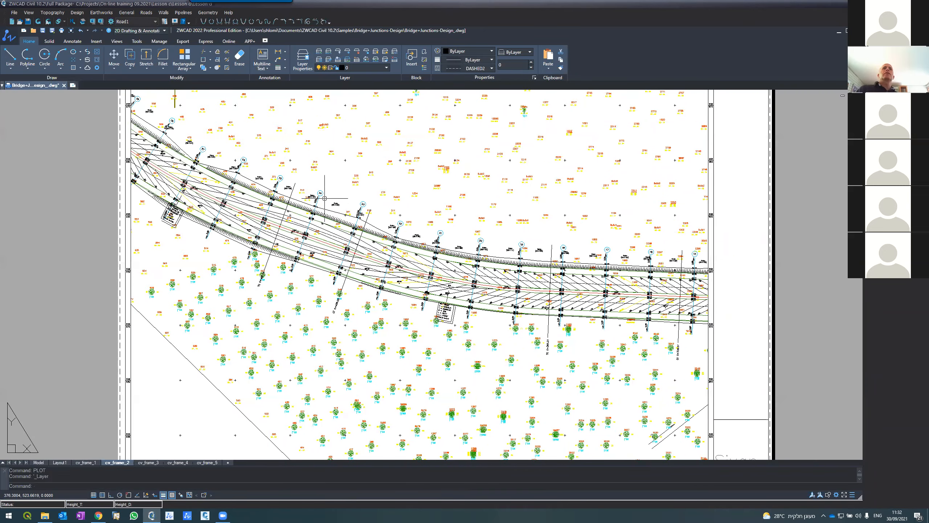
scroll(318, 194, down, 4)
scroll(316, 190, up, 4)
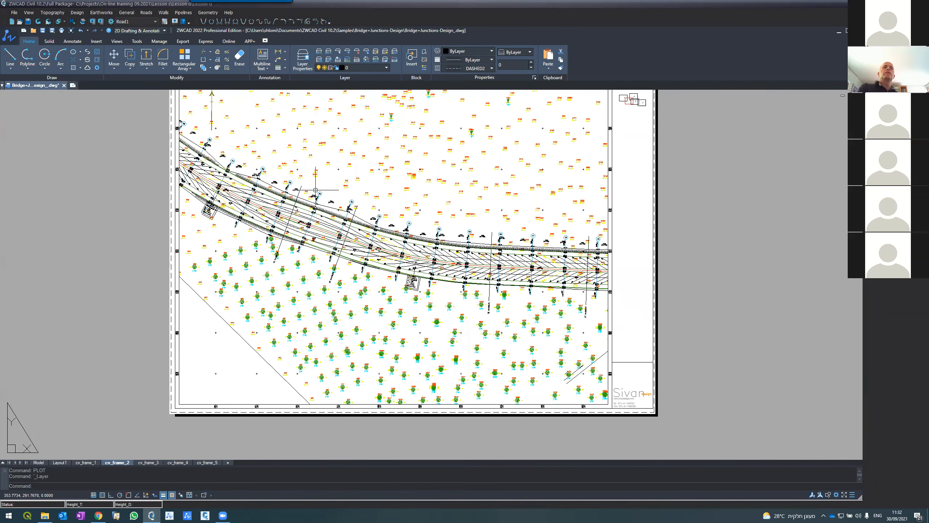
Review the cv_frame_3, cv_frame_4 and cv_frame_5 layouts one after another
click(146, 463)
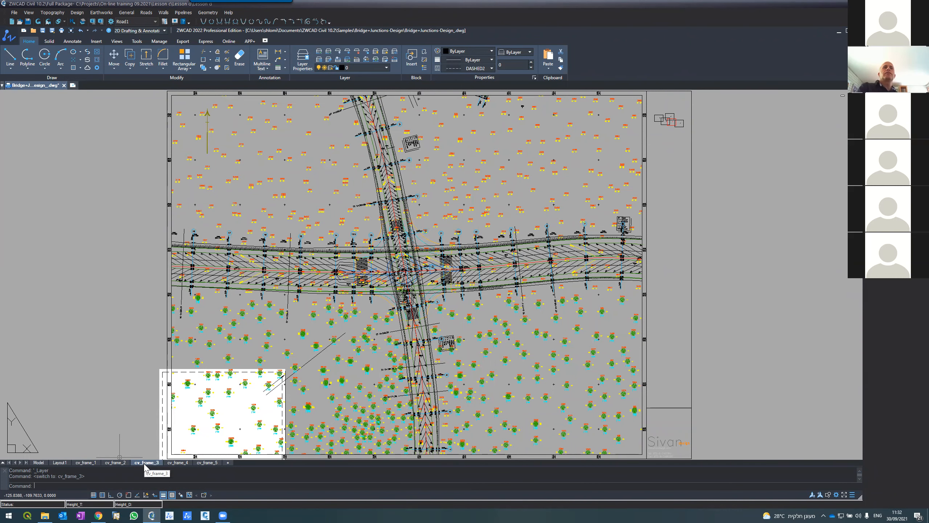
click(177, 463)
click(203, 463)
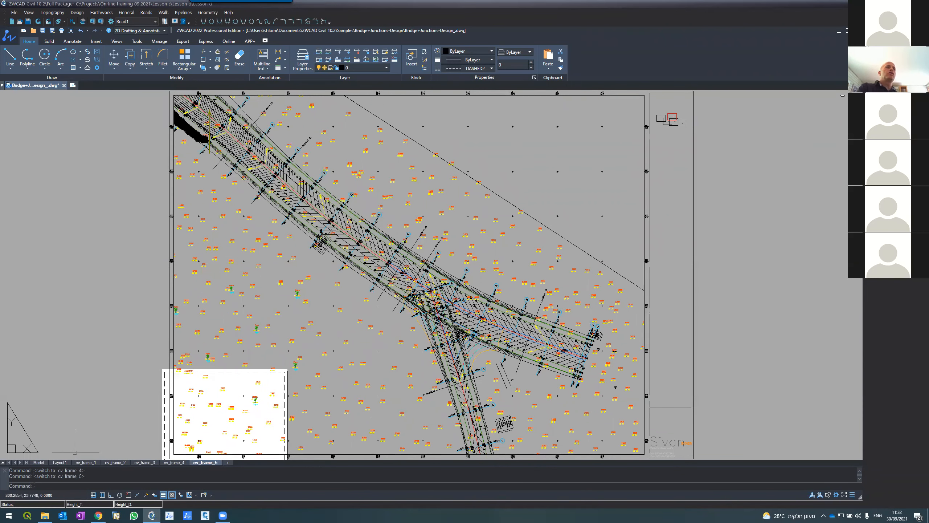
Return to model space and thaw the UNUSED layer to show the yellow frame outlines again
click(44, 465)
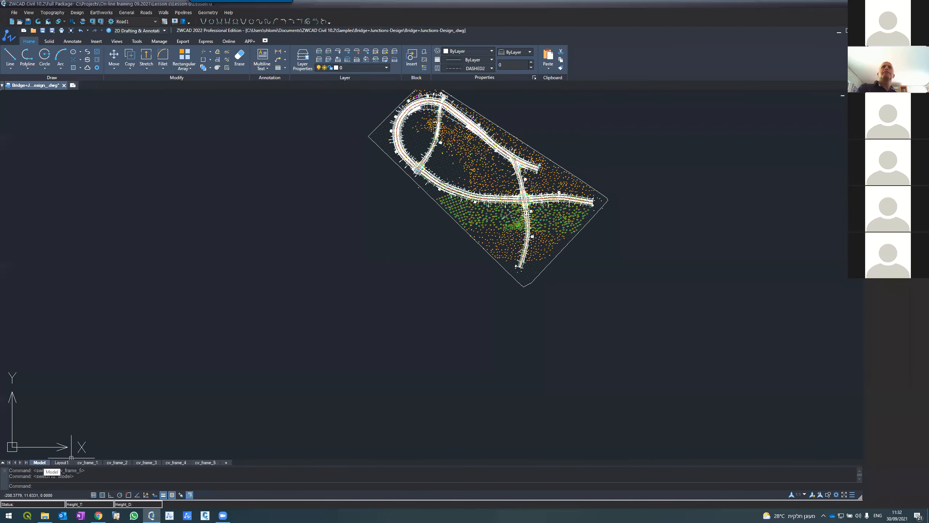
click(391, 254)
click(356, 239)
text(LA)
key(Return)
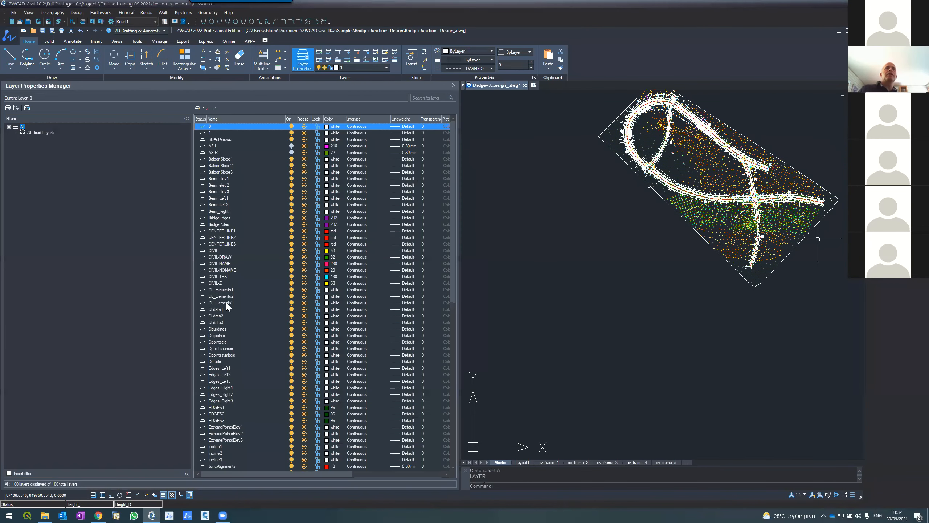
scroll(225, 300, down, 16)
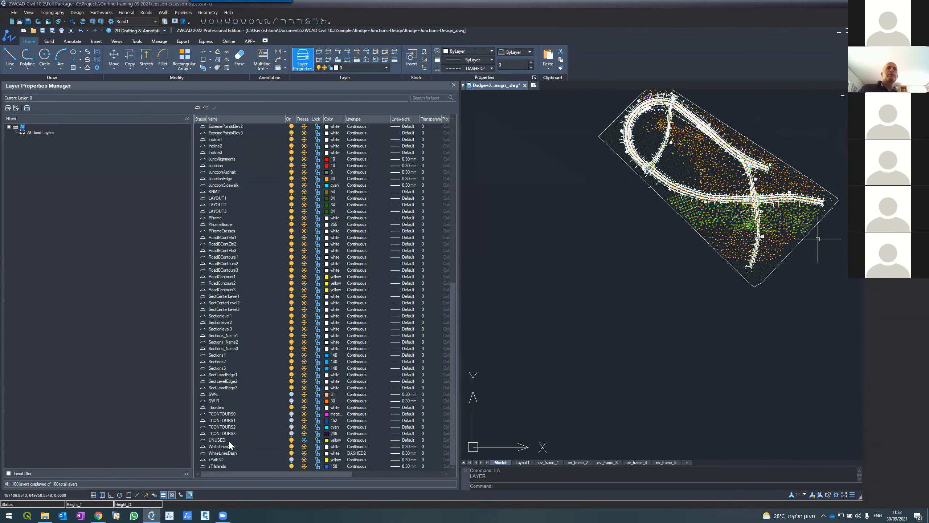
click(228, 441)
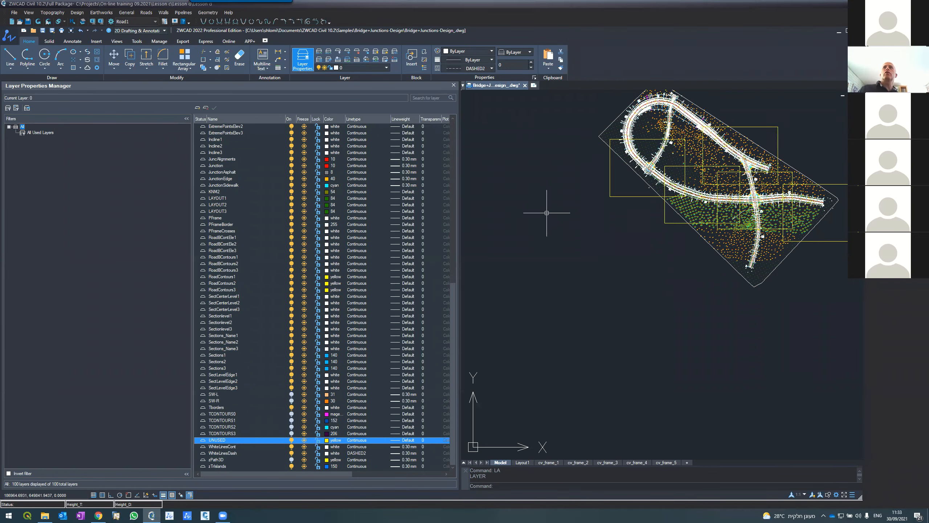
click(454, 85)
Turn on object snap while trying to move the westernmost yellow frame, around the roundabout, from its lower-left corner
scroll(342, 166, down, 4)
scroll(280, 222, up, 7)
scroll(363, 182, up, 1)
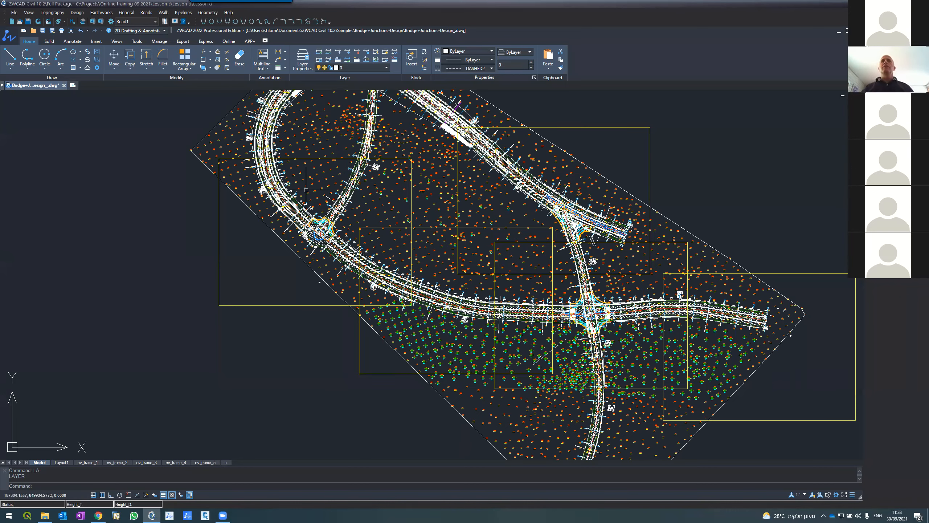
scroll(305, 201, down, 5)
scroll(443, 214, up, 4)
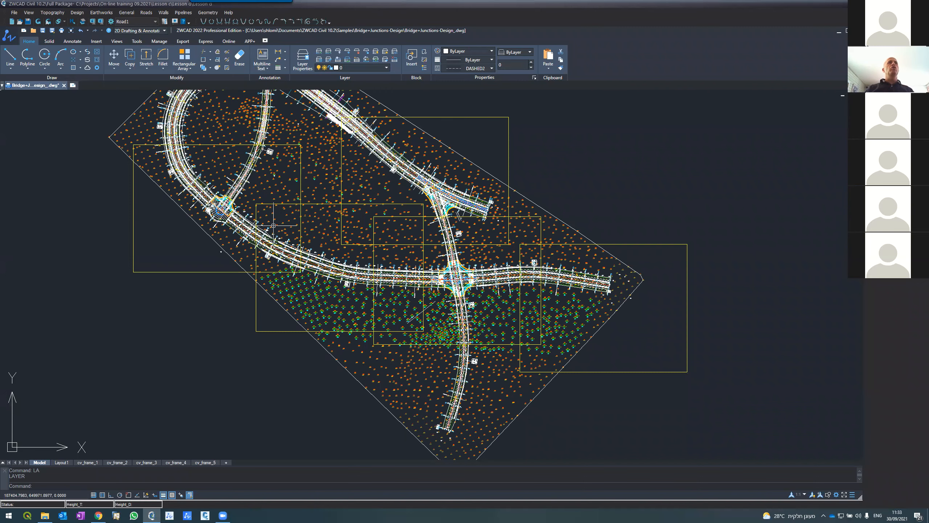
scroll(257, 202, up, 1)
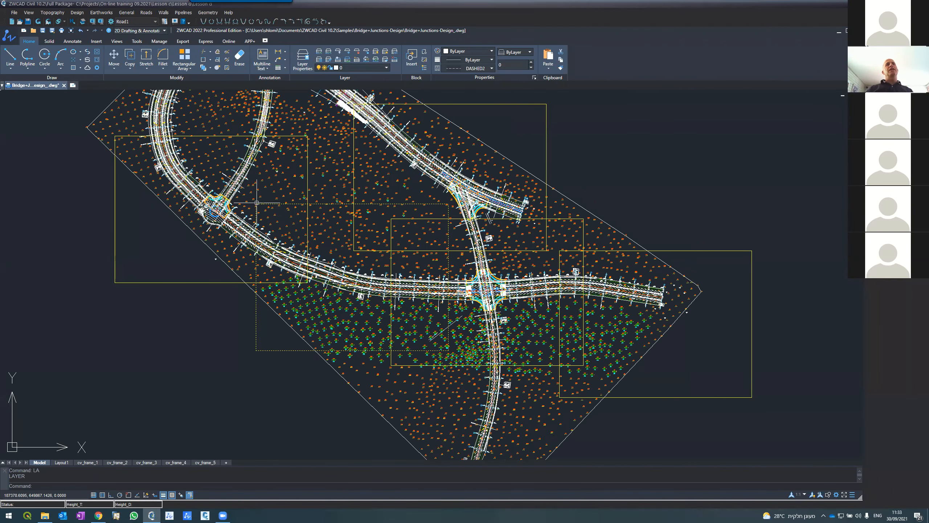
text(m)
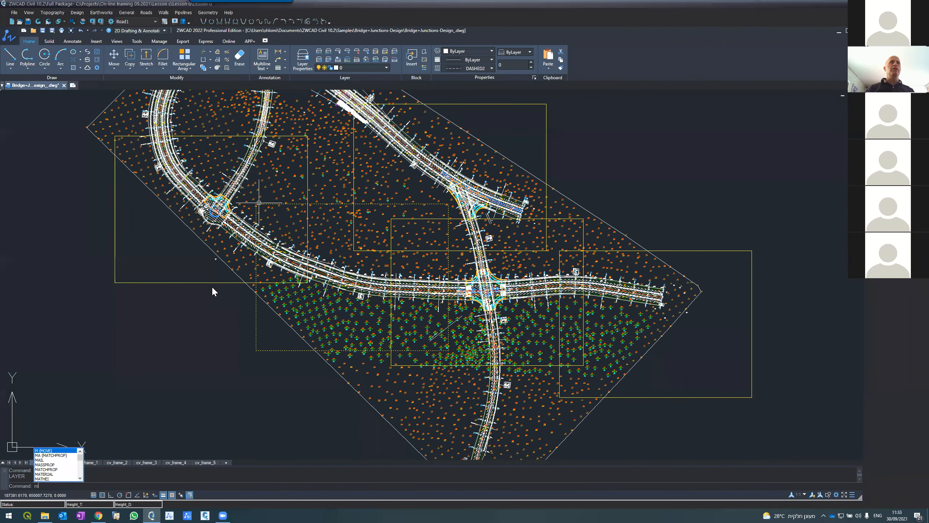
key(Return)
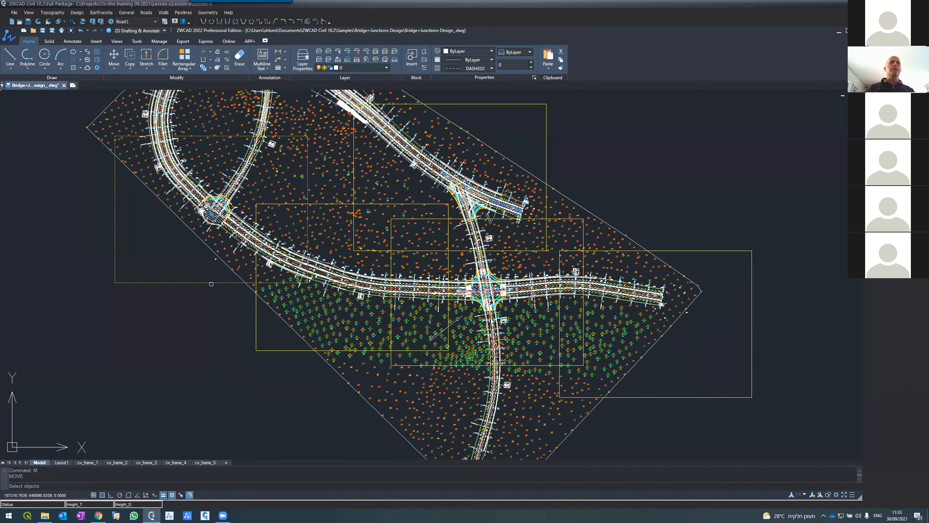
click(211, 284)
key(Return)
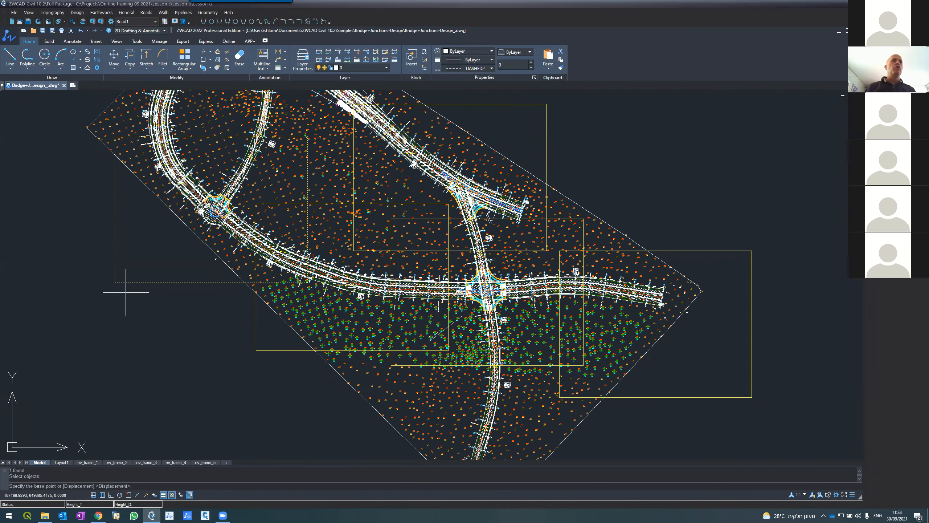
click(129, 495)
click(115, 282)
click(184, 282)
Rotate the westernmost yellow frame about 23° clockwise around its lower-left corner
text(RO)
key(Return)
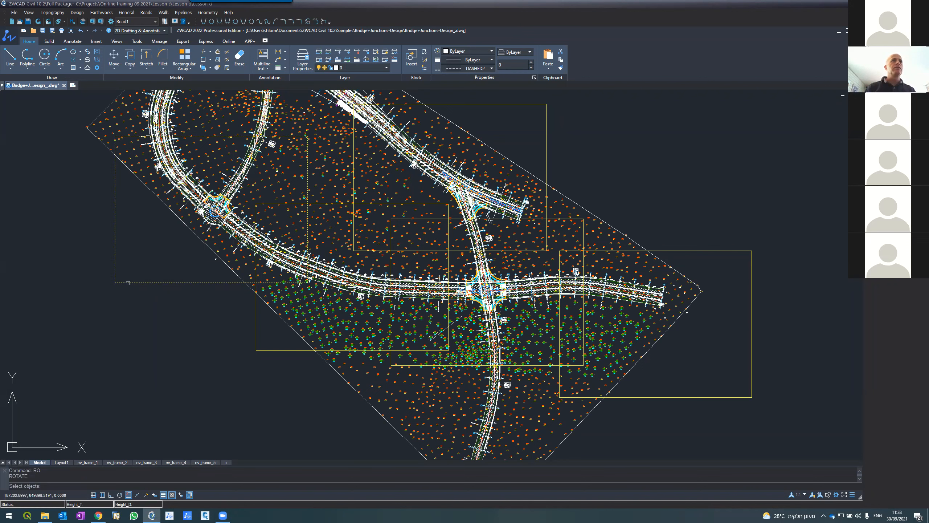
click(127, 283)
key(Return)
click(115, 283)
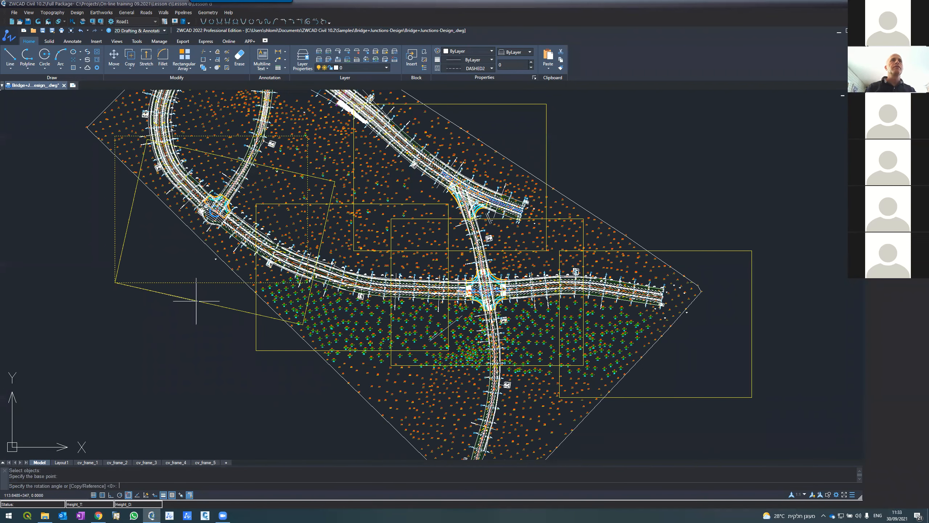
click(188, 314)
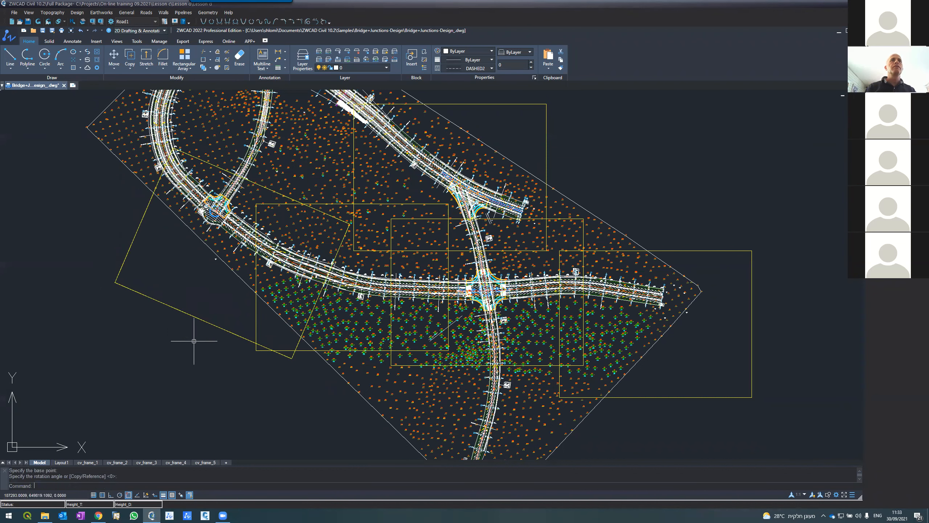
Move the rotated western frame up and slightly left so that it covers the curved road and the roundabout
text(m)
key(Return)
click(217, 326)
key(Return)
click(217, 326)
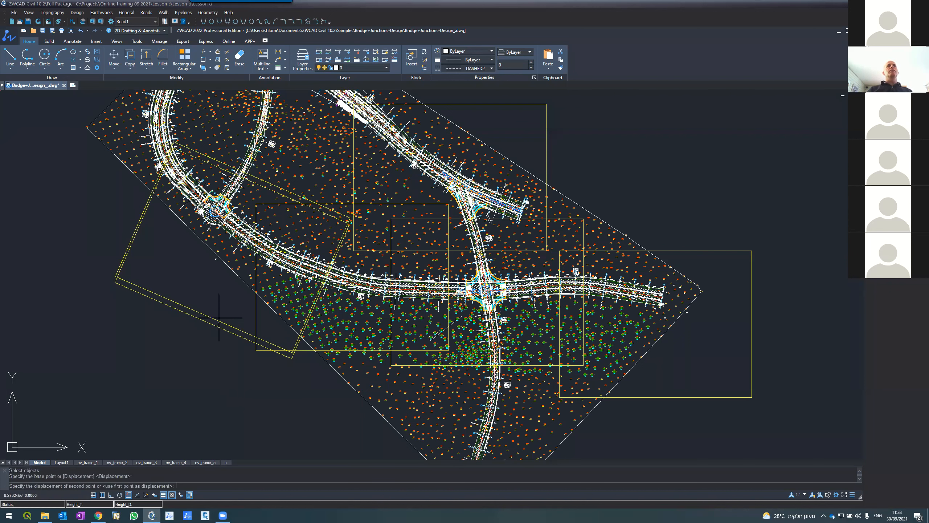
click(199, 282)
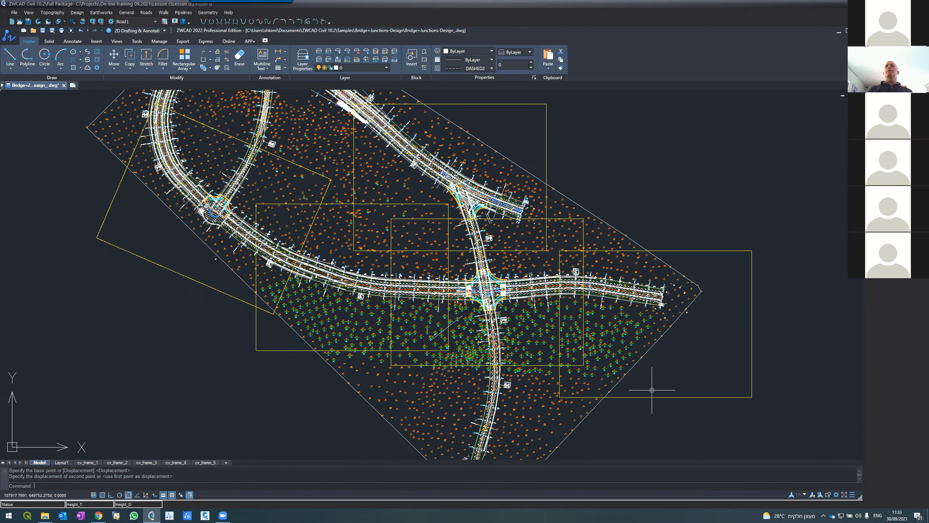
Rotate the northern frame around the T-junction about 70° clockwise about its lower-left corner
click(501, 251)
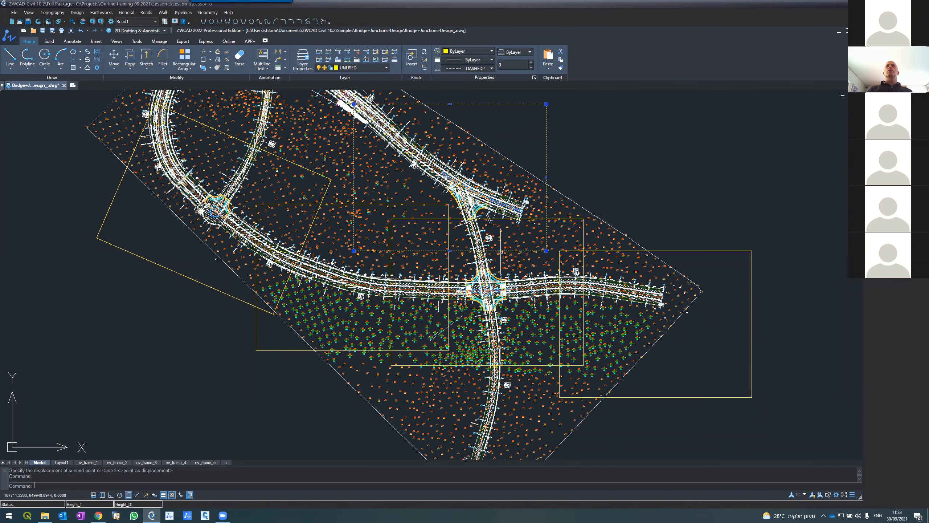
text(ro)
key(Return)
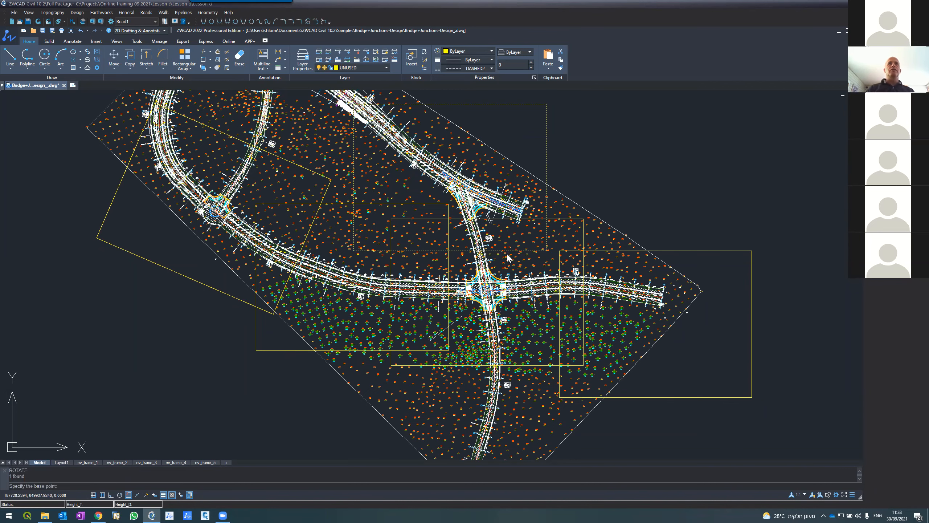
scroll(357, 253, up, 5)
click(356, 250)
scroll(357, 251, down, 8)
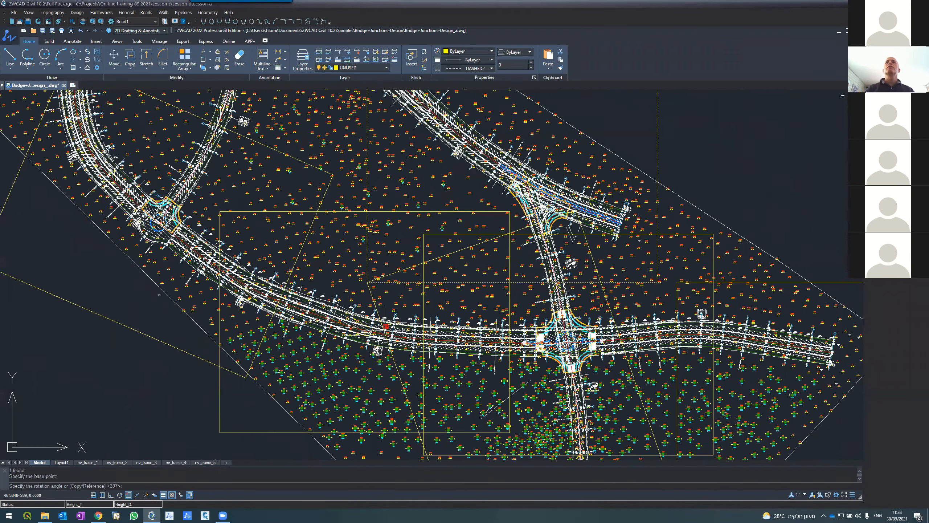
click(377, 299)
Move the rotated northern frame so that it covers both the T-junction and the four-way junction
text(m)
key(Return)
click(428, 437)
key(Return)
click(428, 436)
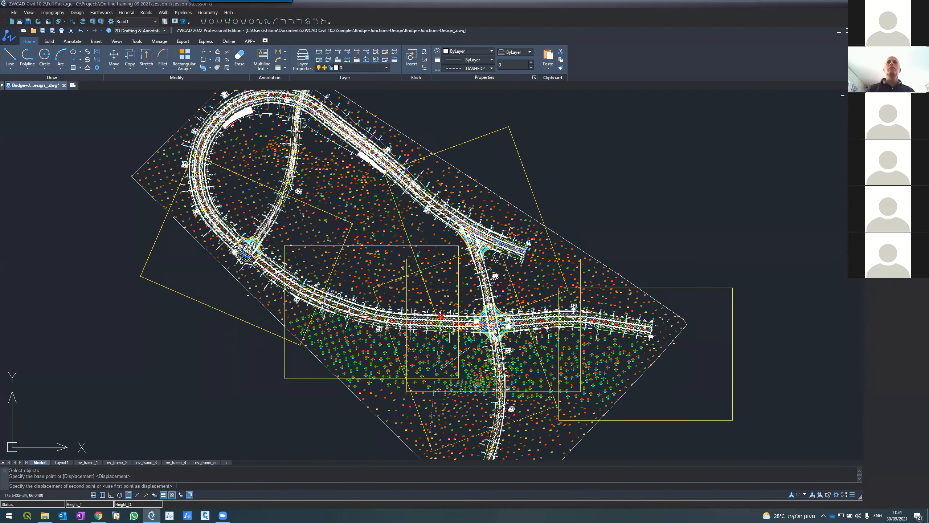
click(448, 354)
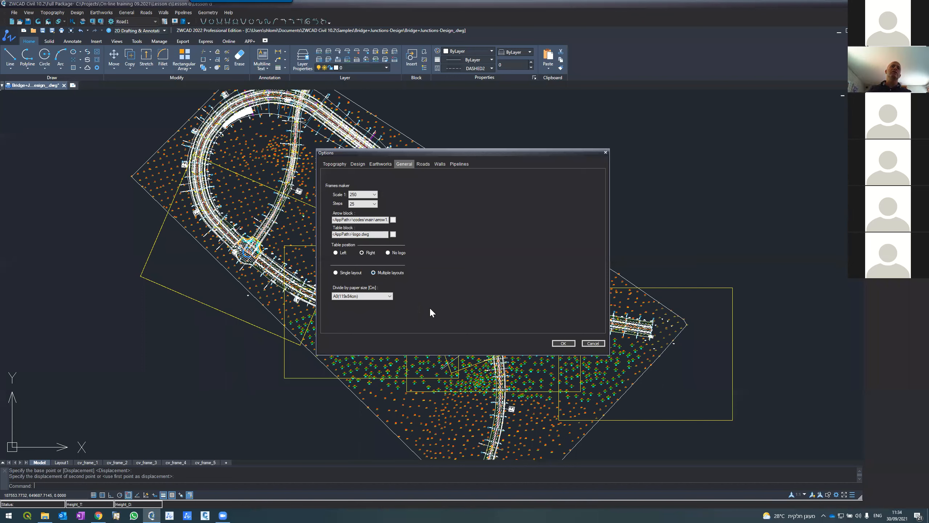
Rebuild the sheets from the yellow frames with the Frames Maker at 1:250, steps of 25, A0 paper and multiple layouts
click(564, 343)
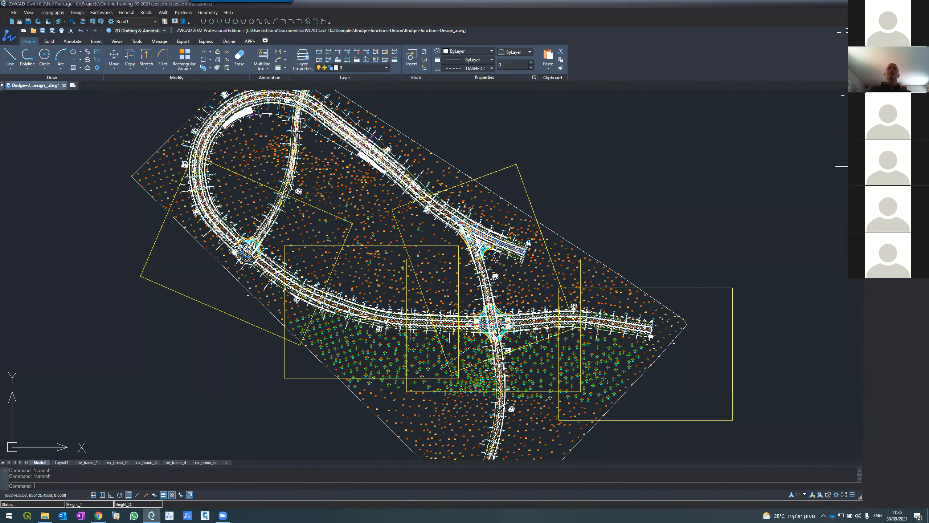
click(201, 310)
key(Return)
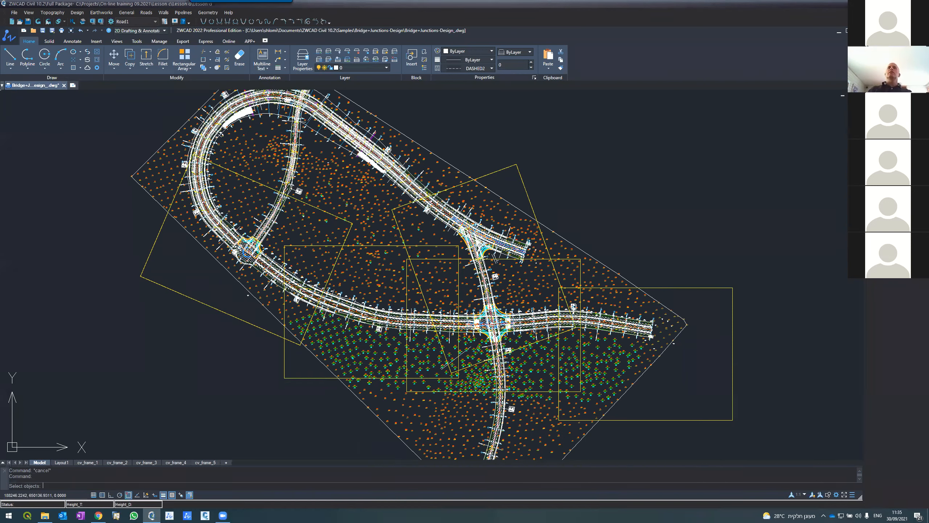
click(526, 188)
key(Return)
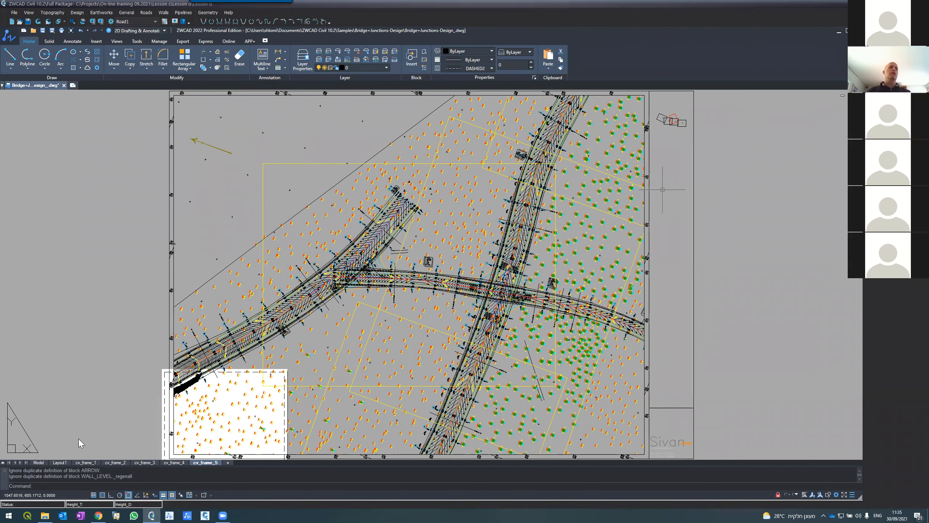
Open the cv_frame_1 layout and examine its rotated road plan, border coordinates and contour labels
click(81, 462)
scroll(168, 230, down, 2)
scroll(192, 216, up, 10)
scroll(322, 276, down, 10)
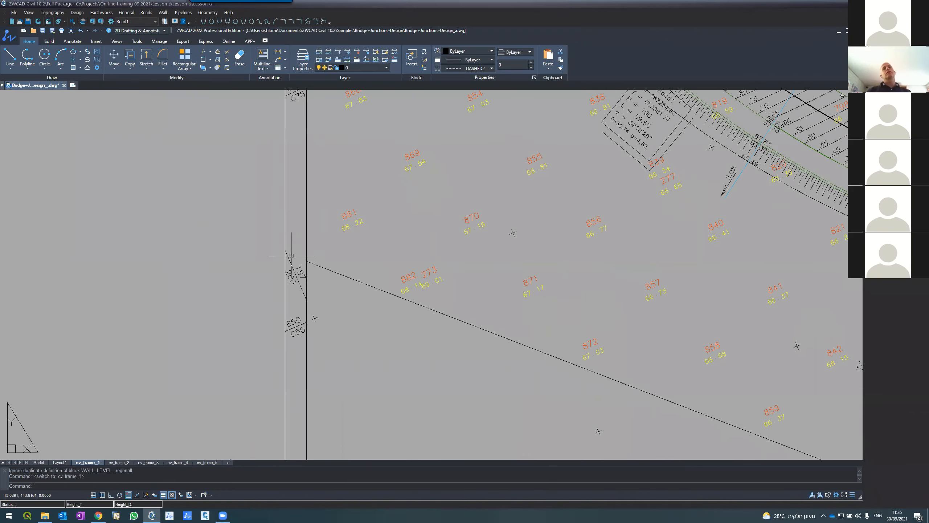
scroll(452, 236, up, 3)
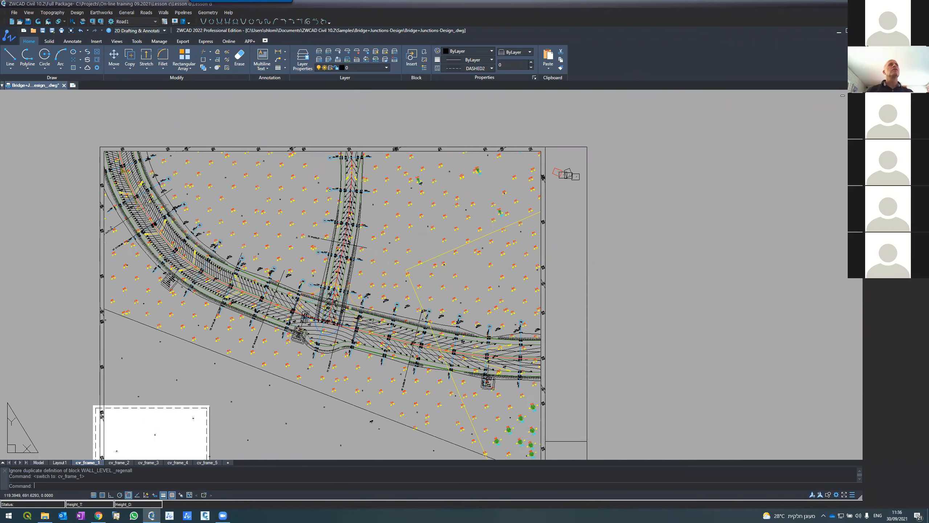
scroll(146, 175, up, 7)
scroll(54, 172, down, 8)
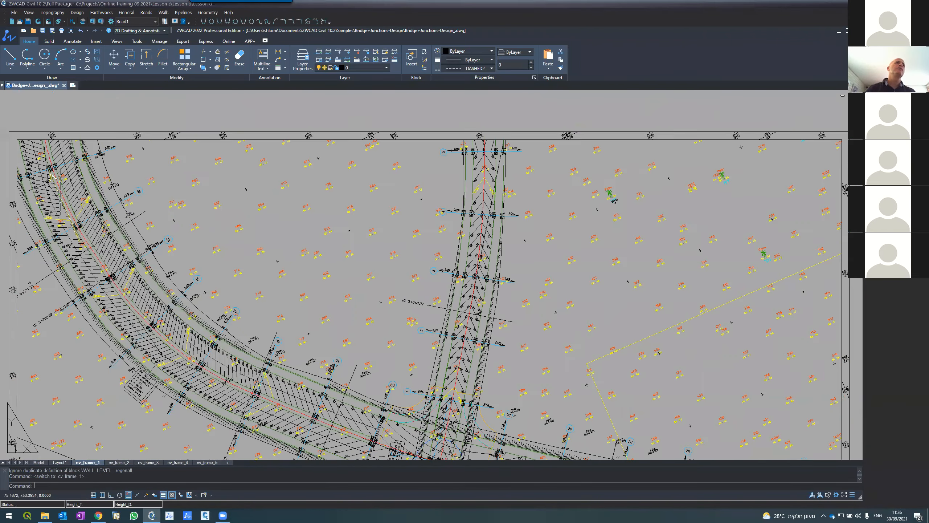
scroll(43, 165, up, 10)
scroll(43, 165, up, 2)
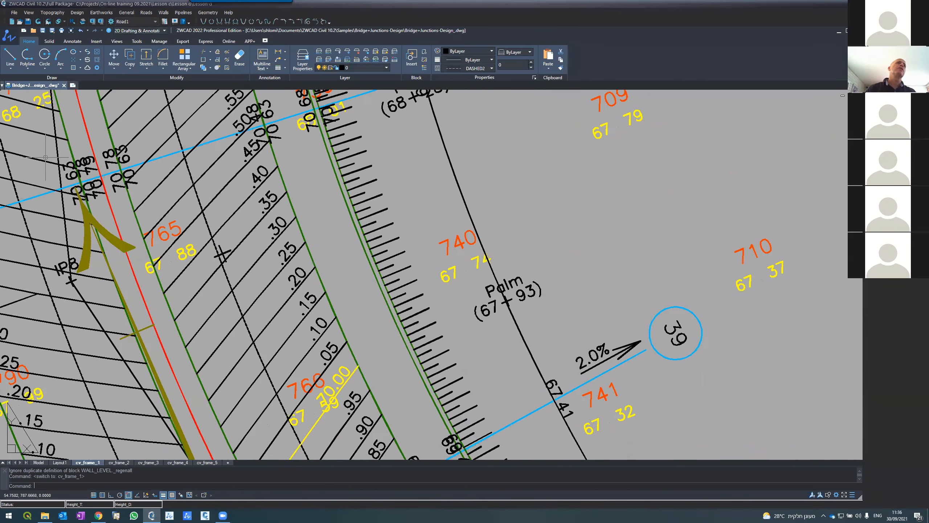
scroll(98, 170, down, 6)
scroll(70, 213, down, 5)
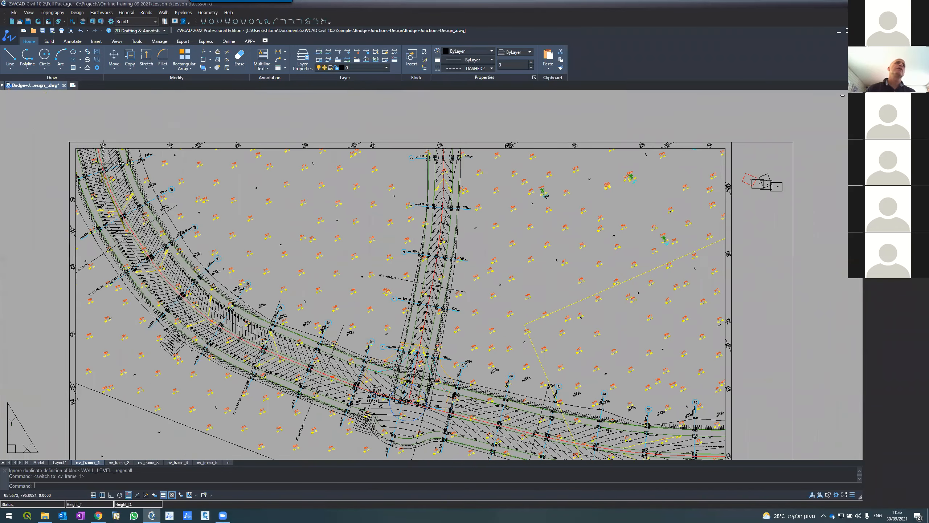
scroll(68, 215, up, 7)
scroll(69, 214, up, 2)
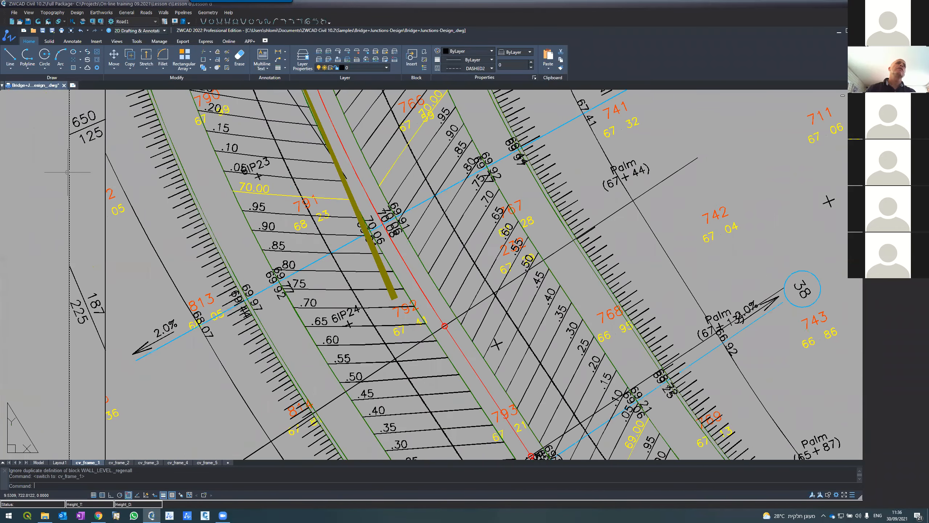
scroll(121, 268, down, 7)
scroll(156, 264, up, 6)
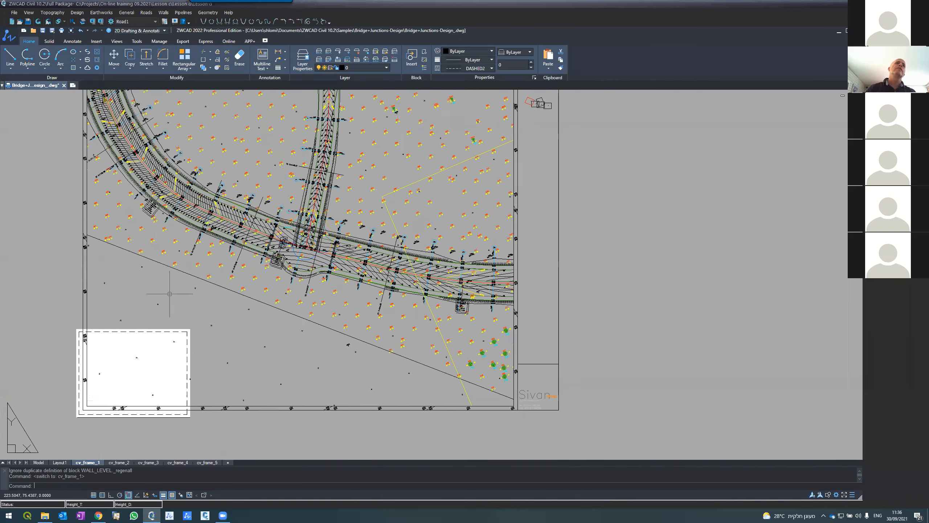
Apply the A0 landscape Bullzip PDF Printer plot settings to the cv_frame_1 layout without plotting
text(pr)
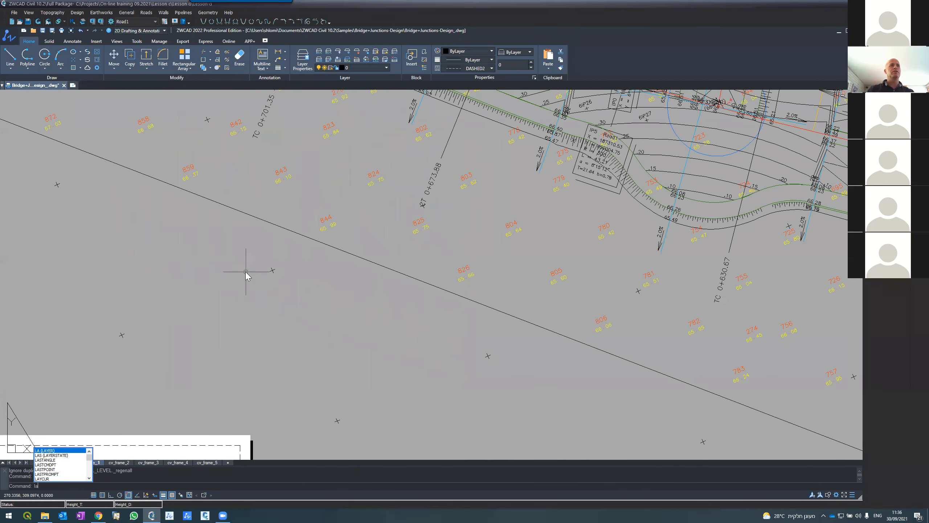
text(int)
key(Return)
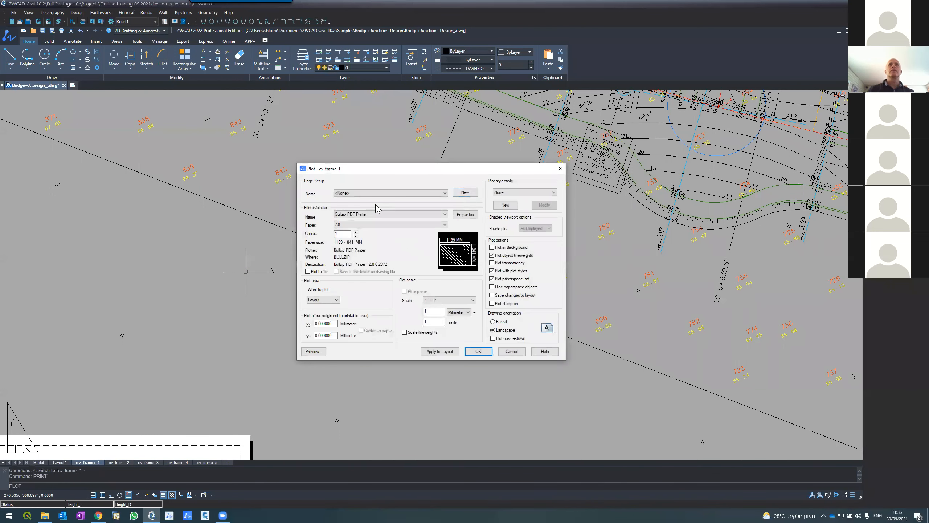
click(440, 351)
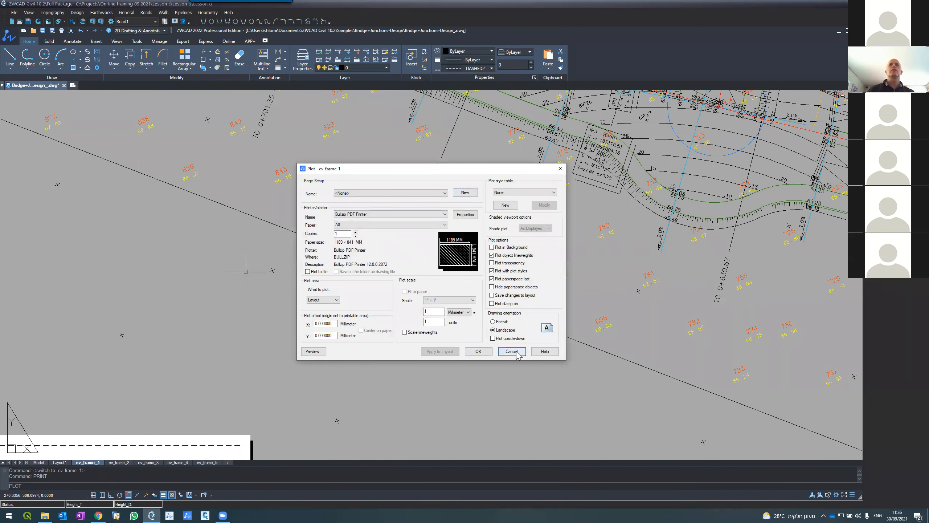
click(512, 351)
Examine how the cv_frame_1 sheet fits the A0 page, including its border coordinates and frame key map
scroll(214, 110, up, 4)
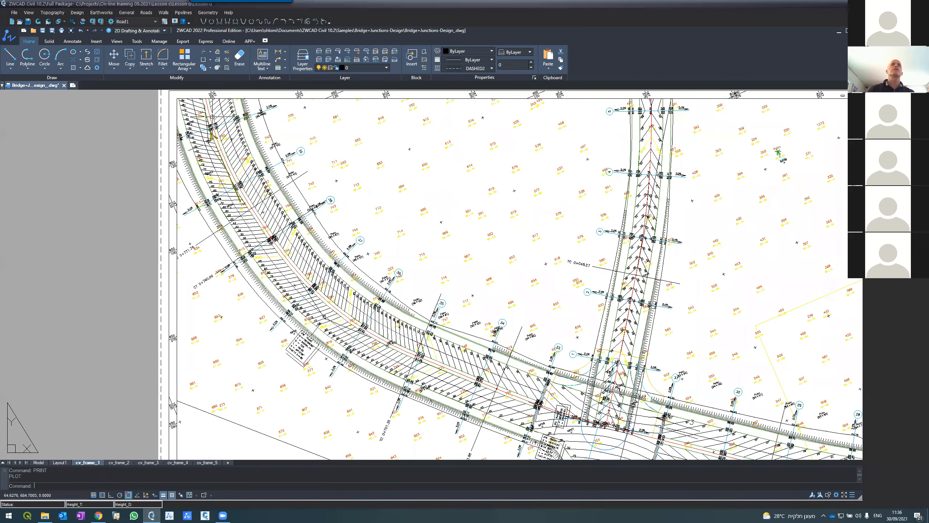
scroll(638, 129, down, 3)
scroll(638, 129, up, 3)
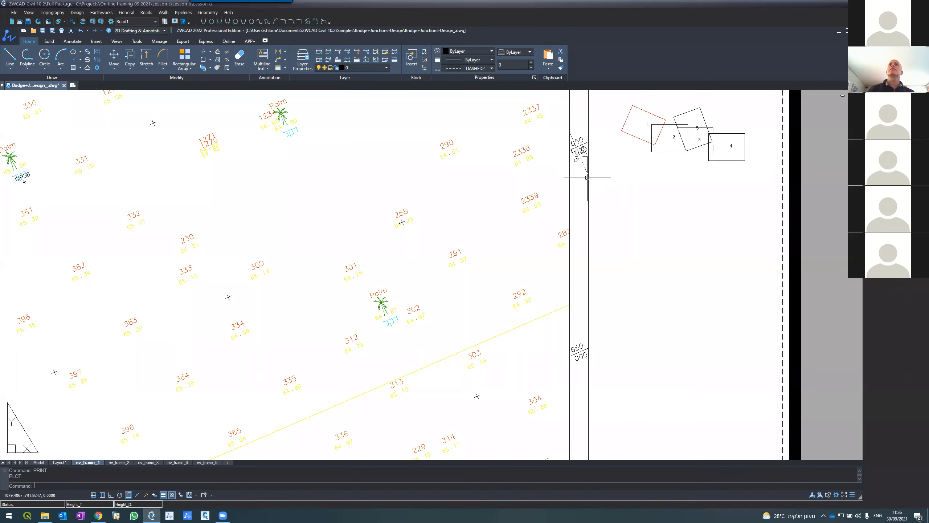
scroll(563, 193, down, 3)
scroll(563, 193, down, 1)
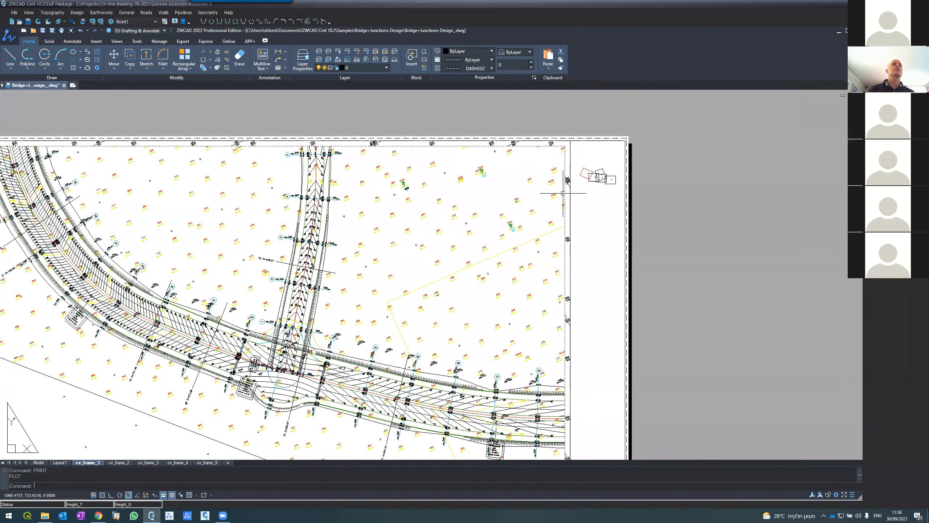
scroll(262, 228, down, 3)
scroll(242, 219, up, 2)
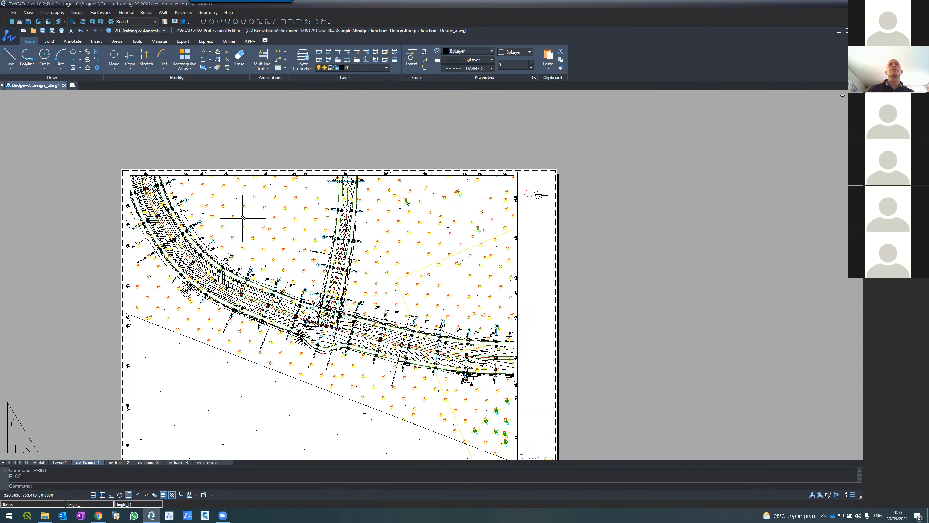
scroll(242, 219, down, 3)
scroll(271, 220, up, 5)
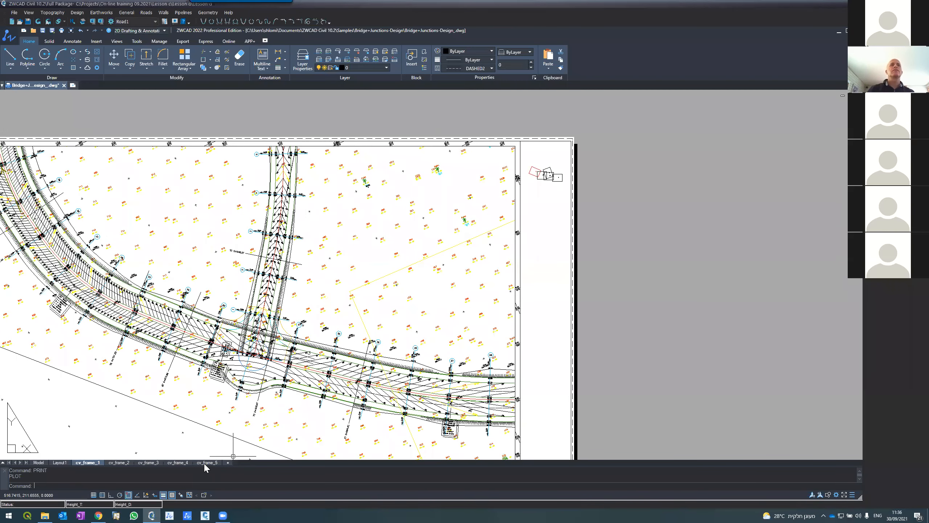
Apply the A0 landscape Bullzip PDF Printer plot settings to the cv_frame_5 layout without plotting, and check how the sheet fits the page
click(206, 462)
text(plot)
key(Return)
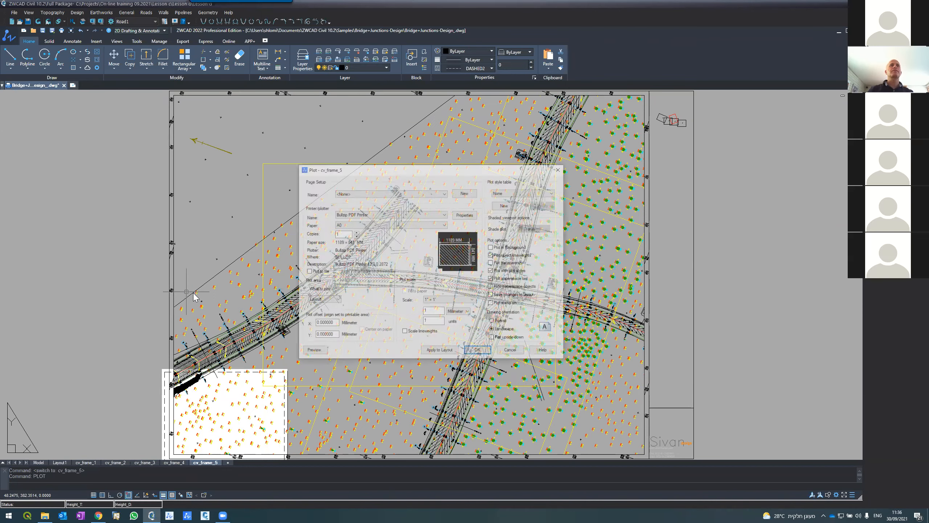
click(448, 351)
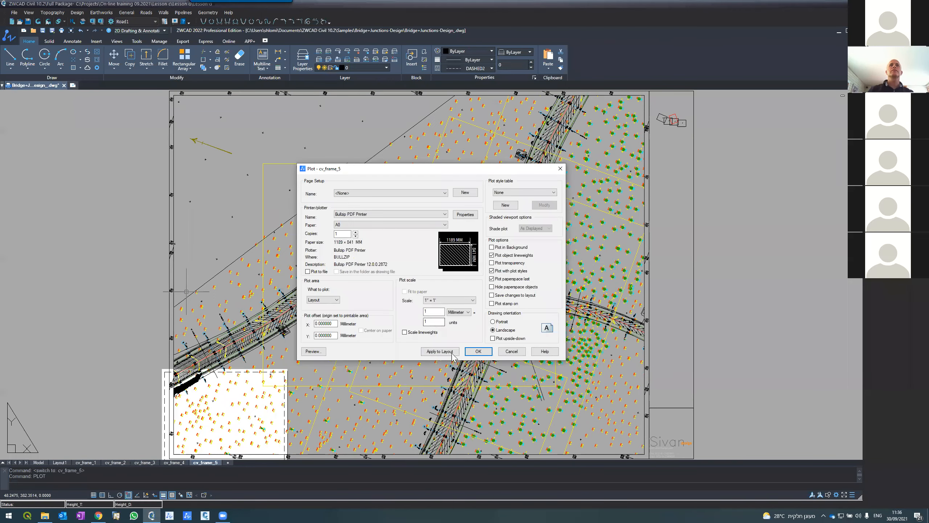
click(505, 352)
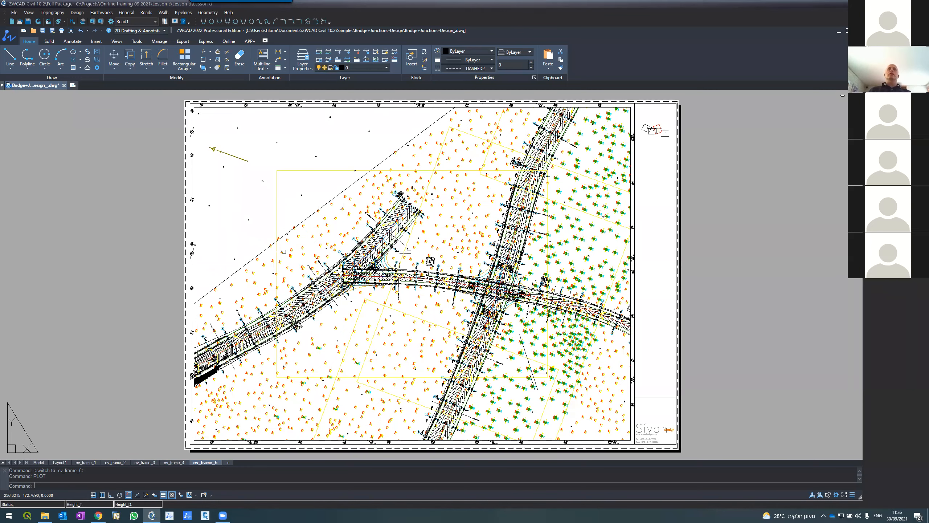
scroll(284, 252, down, 5)
scroll(317, 279, up, 2)
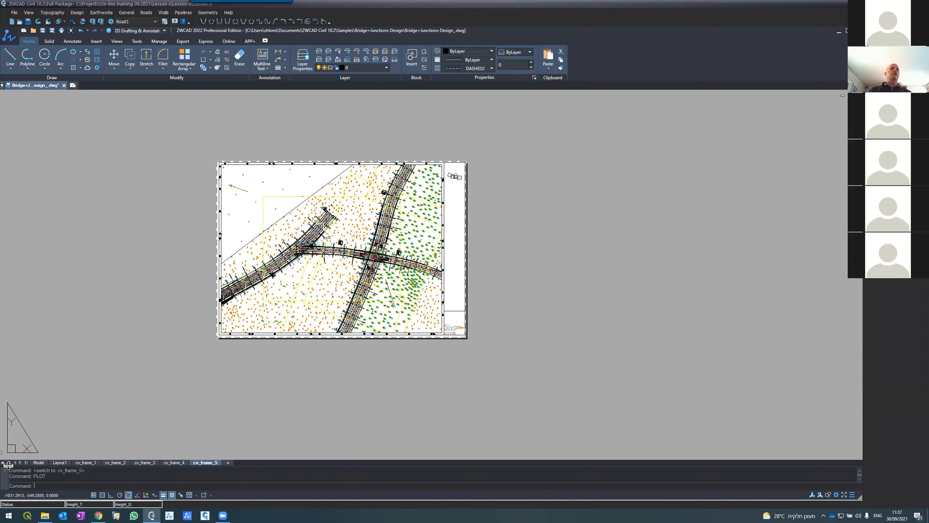
Return to model space and examine the yellow frame over the crossroads and its overlap with the neighbouring frames
click(39, 463)
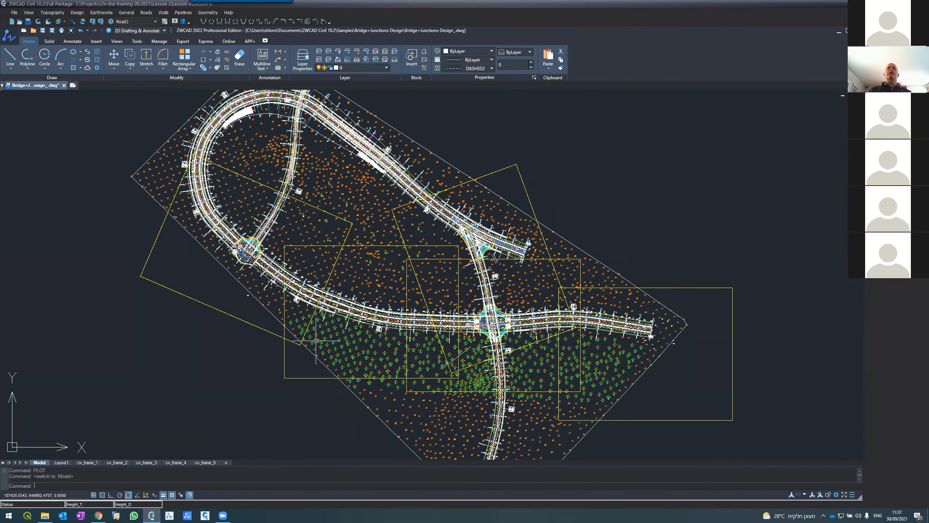
scroll(329, 350, down, 5)
scroll(329, 350, up, 8)
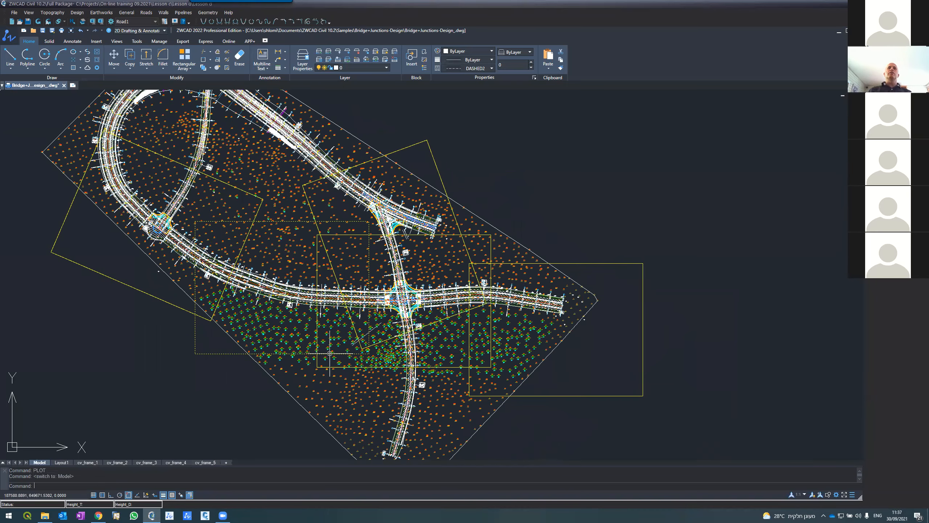
scroll(329, 353, down, 3)
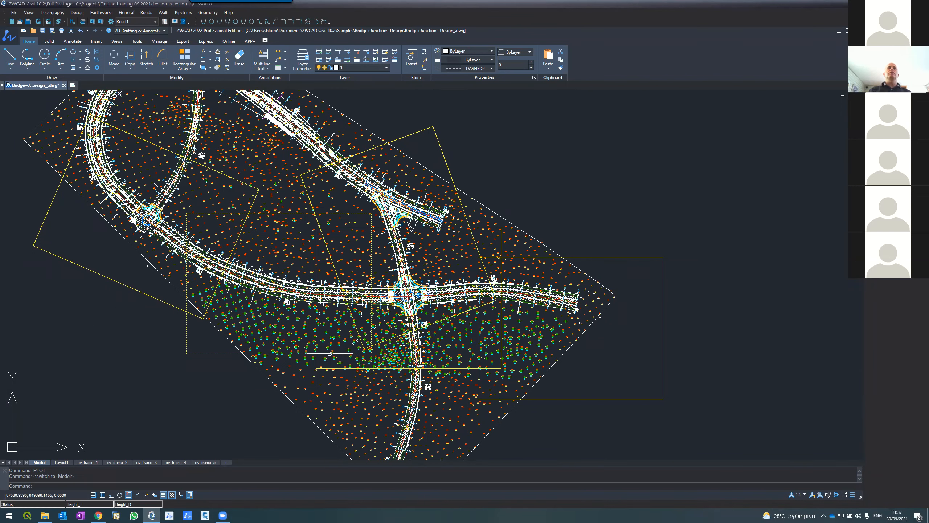
click(333, 367)
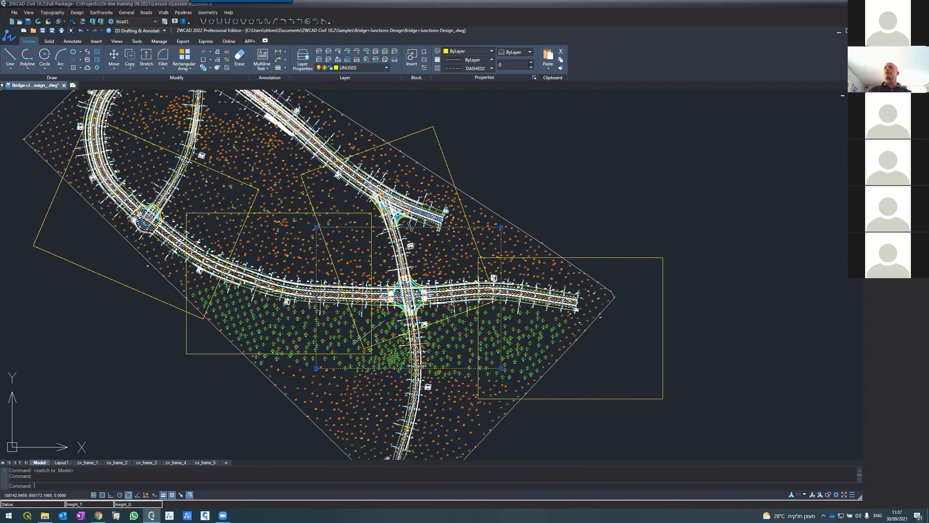
key(Escape)
key(Escape)
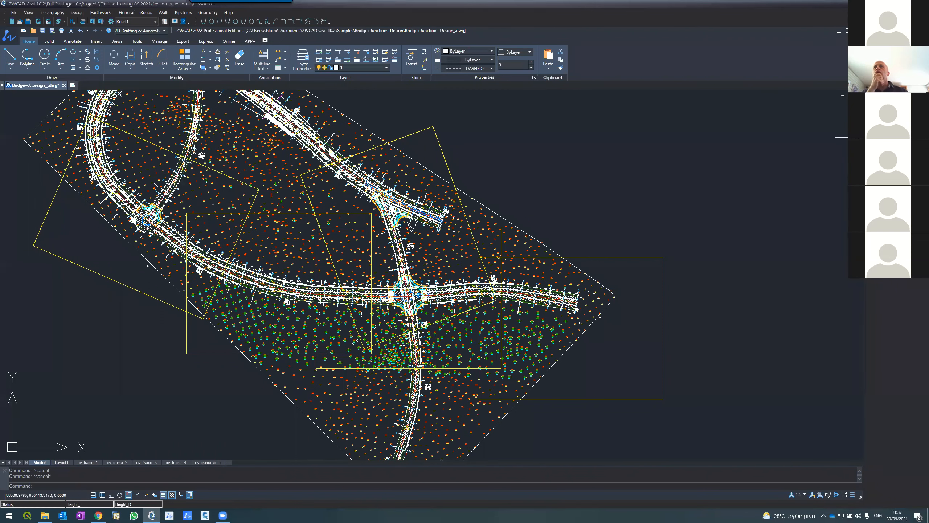
Set the Frames Maker's paper size to Other with a page length of 140 cm and accept the options
click(342, 297)
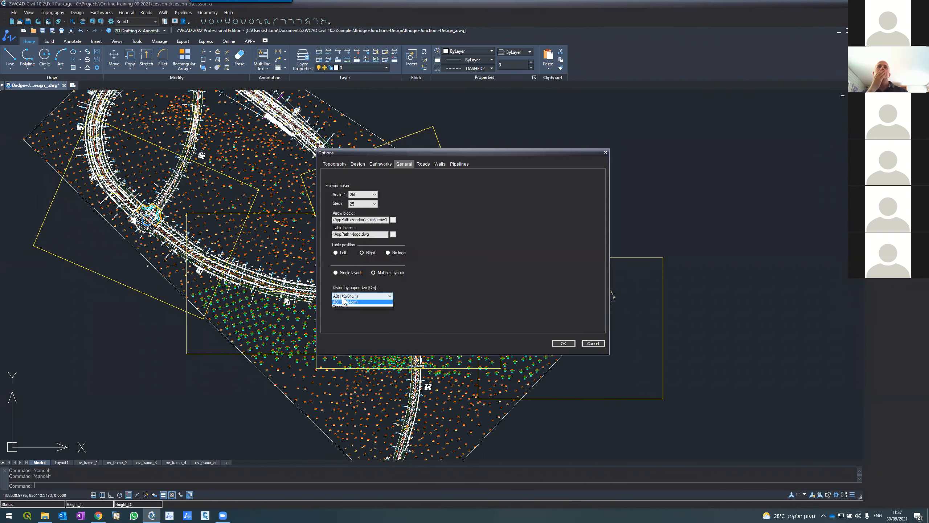
click(336, 330)
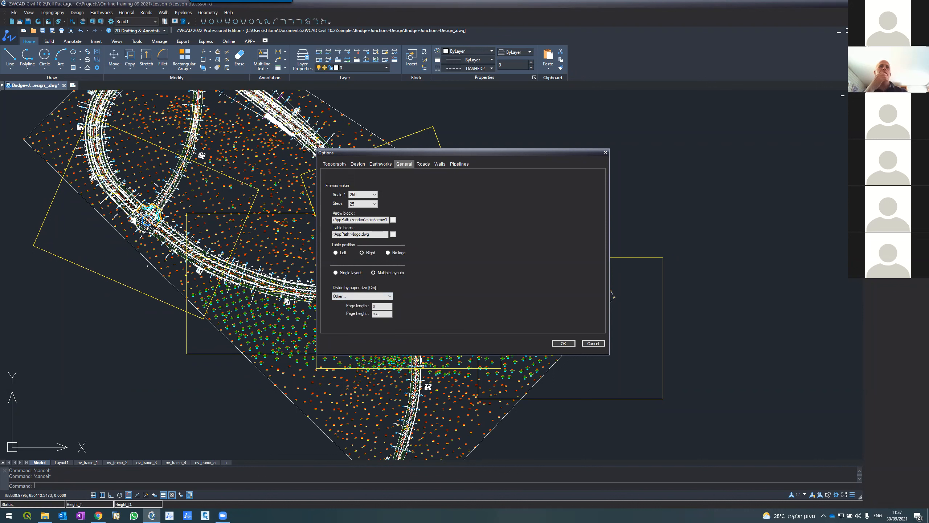
click(388, 295)
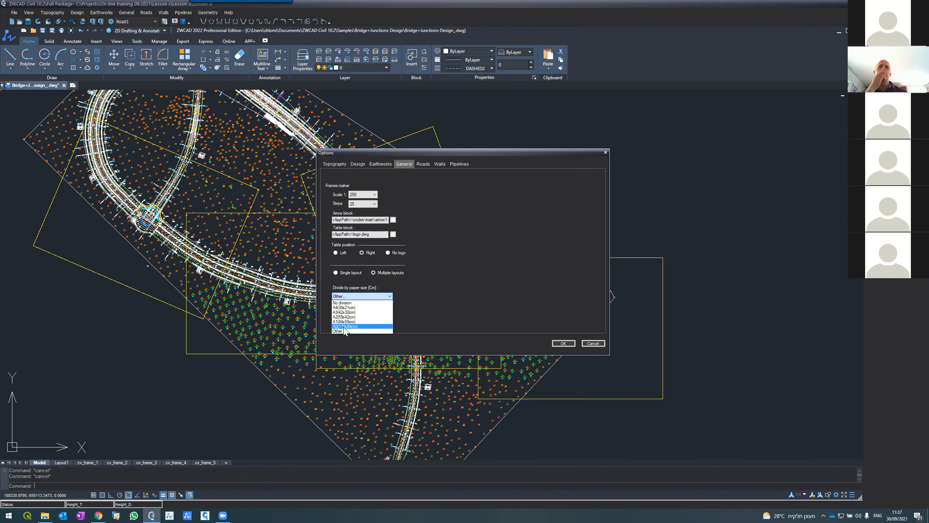
click(422, 306)
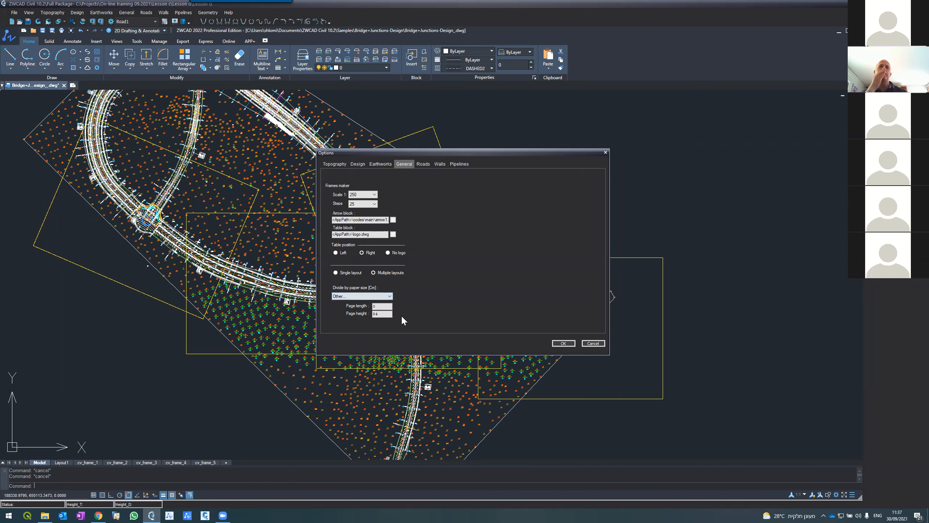
text(140)
click(565, 343)
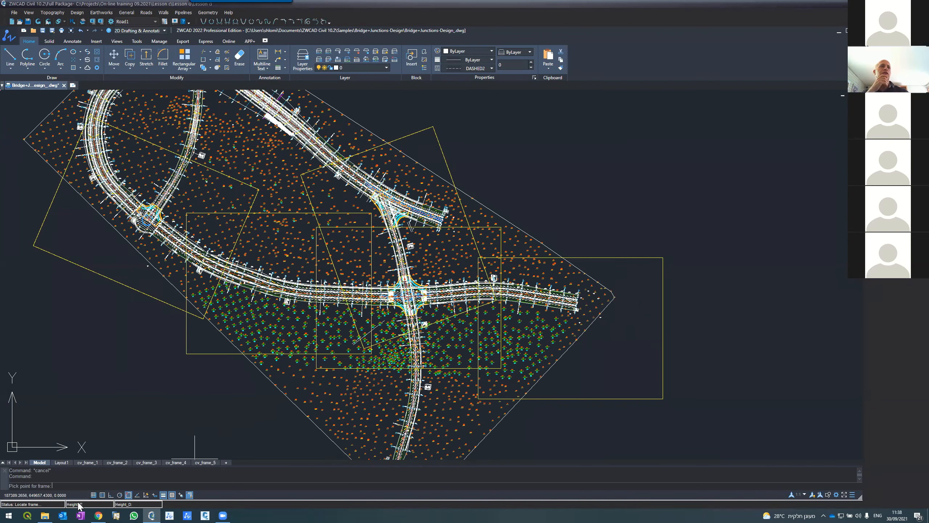
Turn object snap off and place one custom-size frame in the empty area below the westernmost rotated frame
click(128, 494)
click(128, 494)
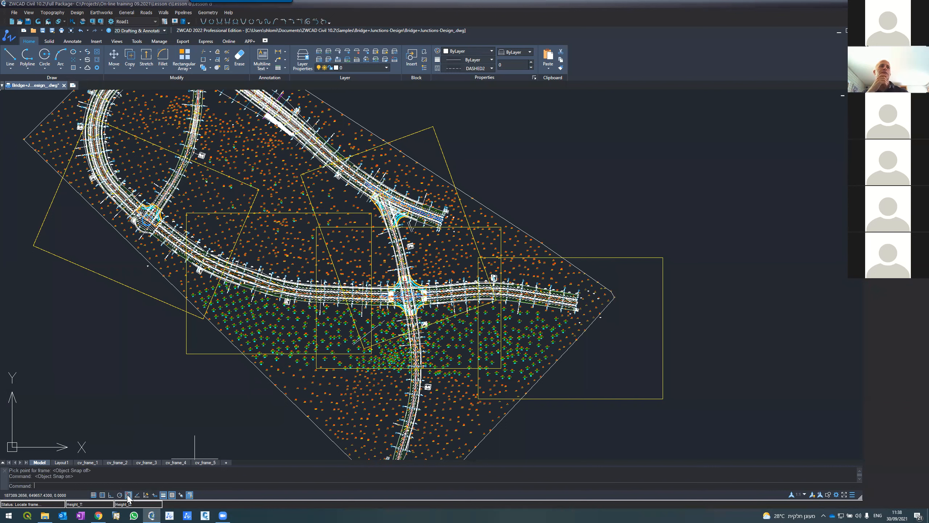
click(128, 495)
click(38, 388)
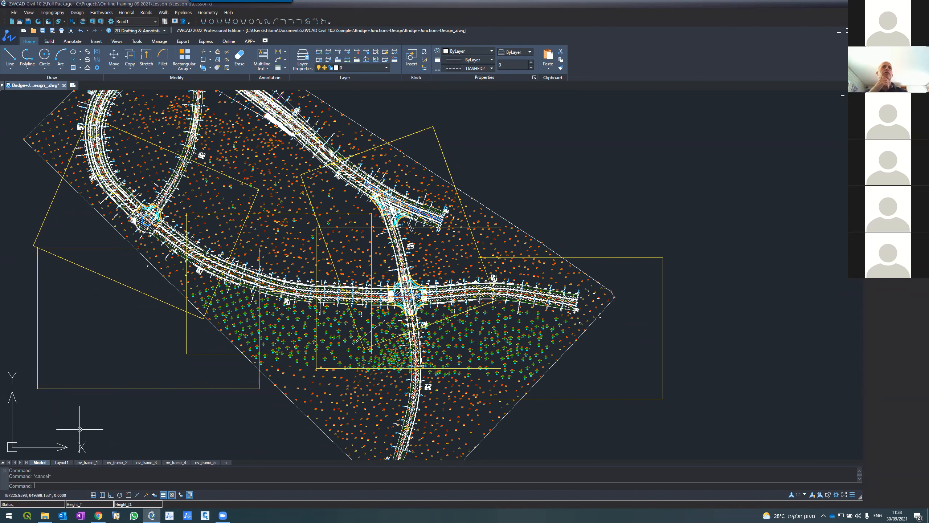
Erase the A0 frame over the crossroads and move the new 140 cm long frame into its place
click(334, 367)
text(e)
key(Return)
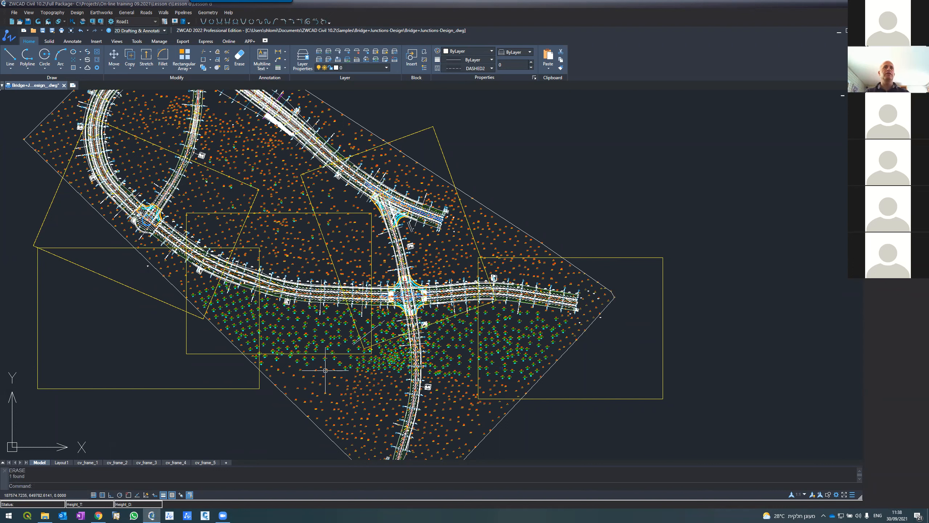
text(m)
key(Return)
click(194, 390)
key(Return)
click(194, 390)
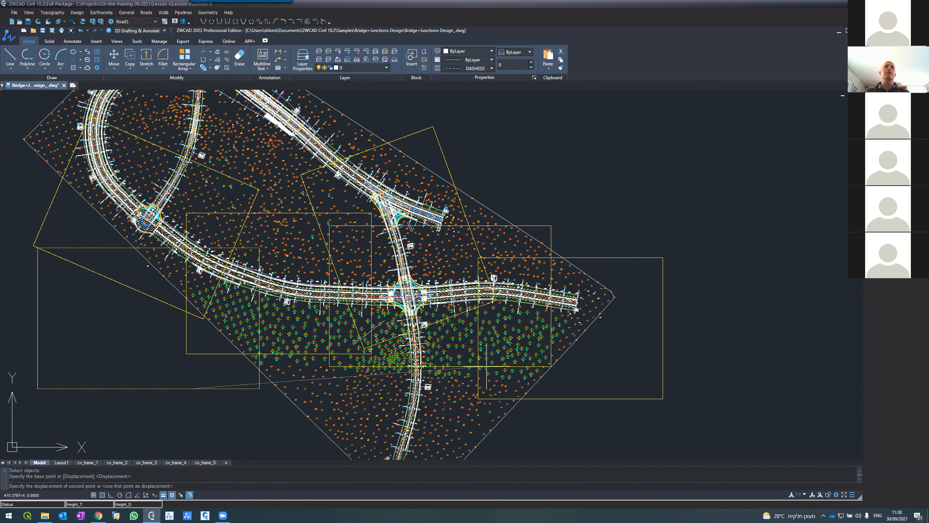
click(454, 367)
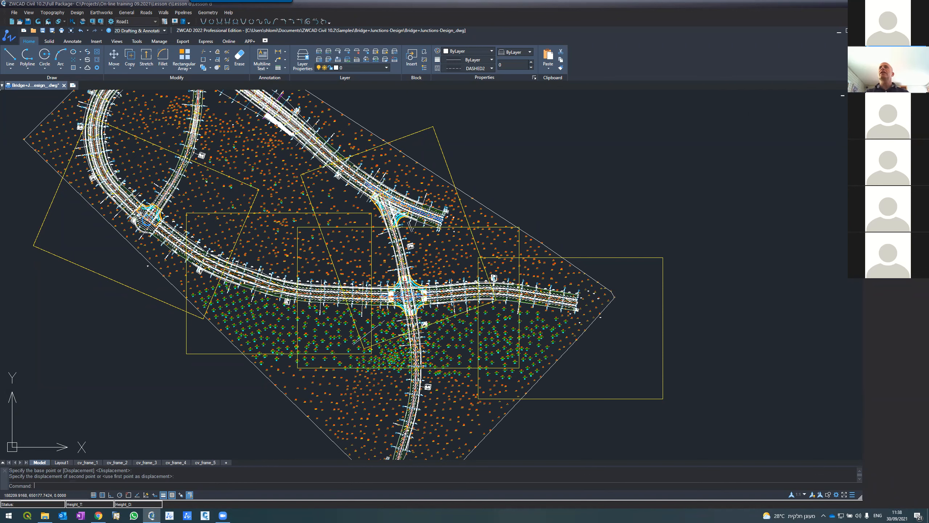
Rebuild the sheet layouts from the yellow frames with the Frames Maker and check the numbered frame key map on cv_frame_5
key(Escape)
key(space)
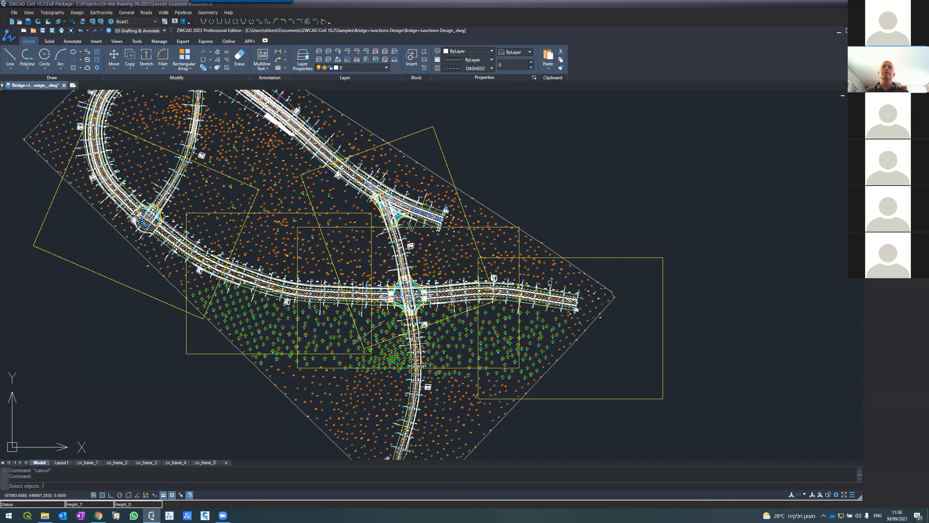
click(491, 369)
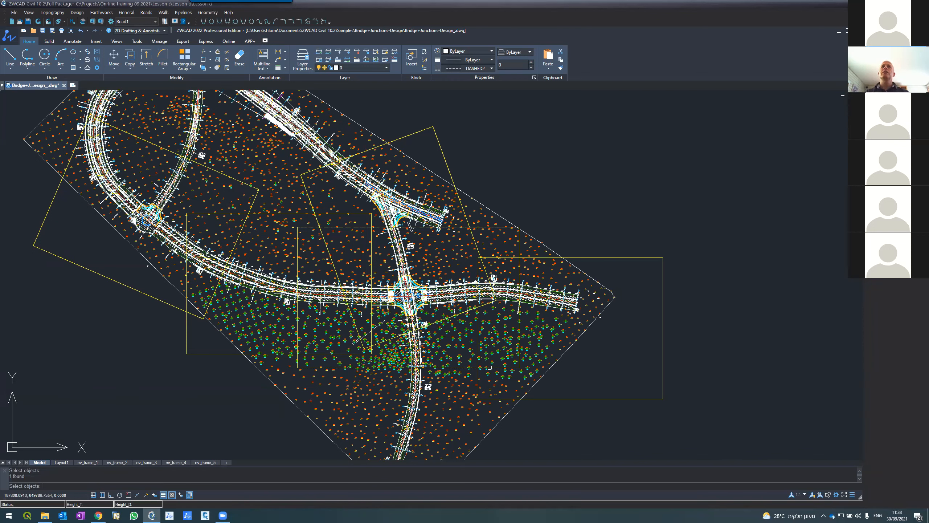
key(Return)
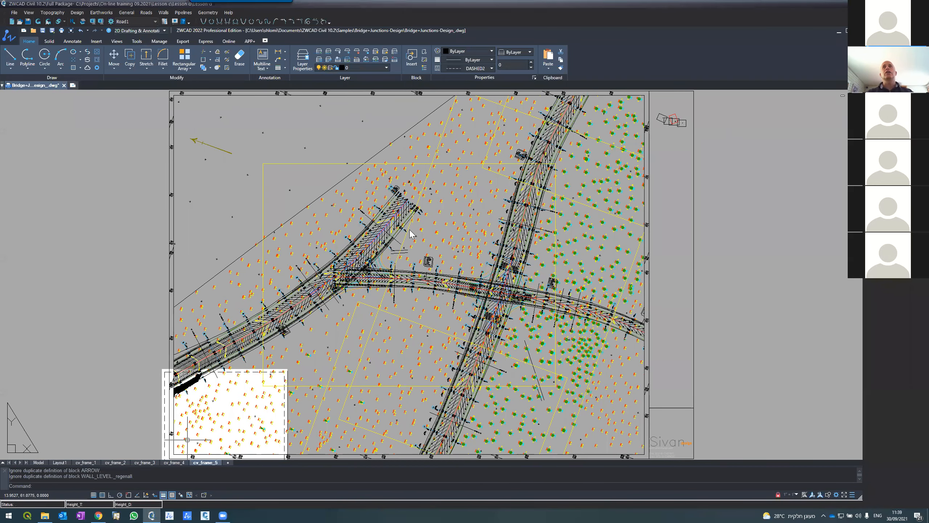
scroll(677, 123, up, 5)
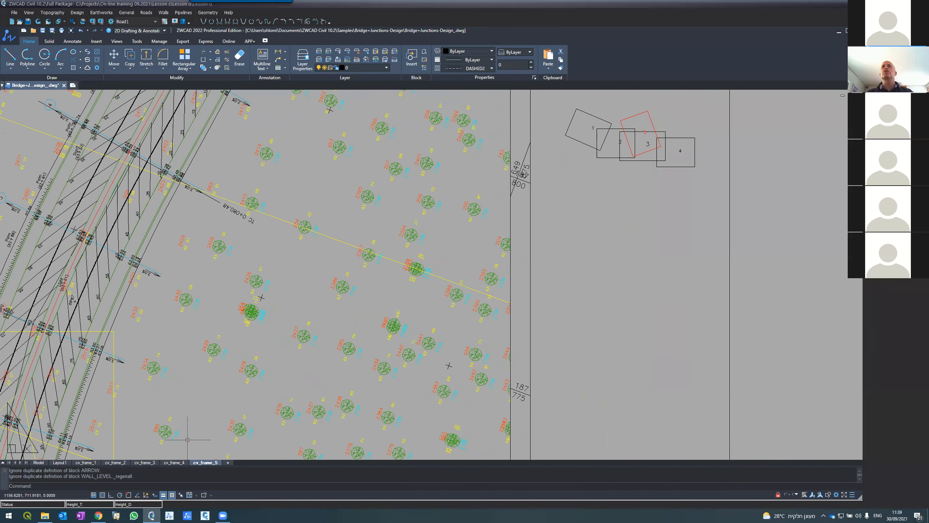
scroll(639, 148, up, 4)
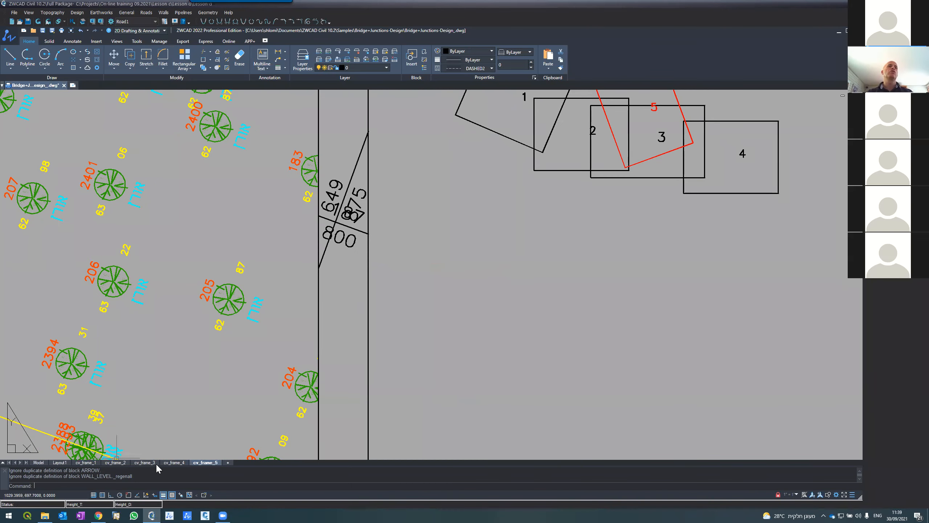
Open the cv_frame_3 layout and start plotting it
click(145, 463)
text(plot)
key(Return)
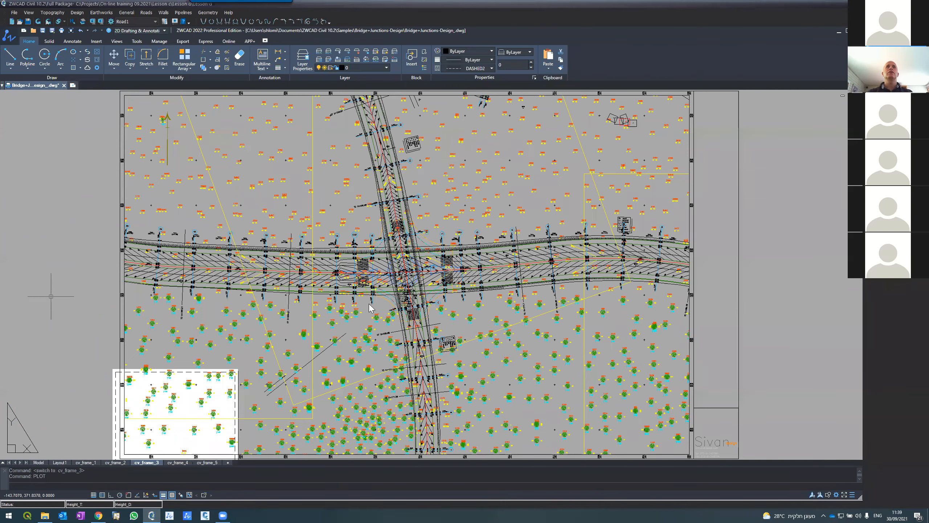
click(477, 353)
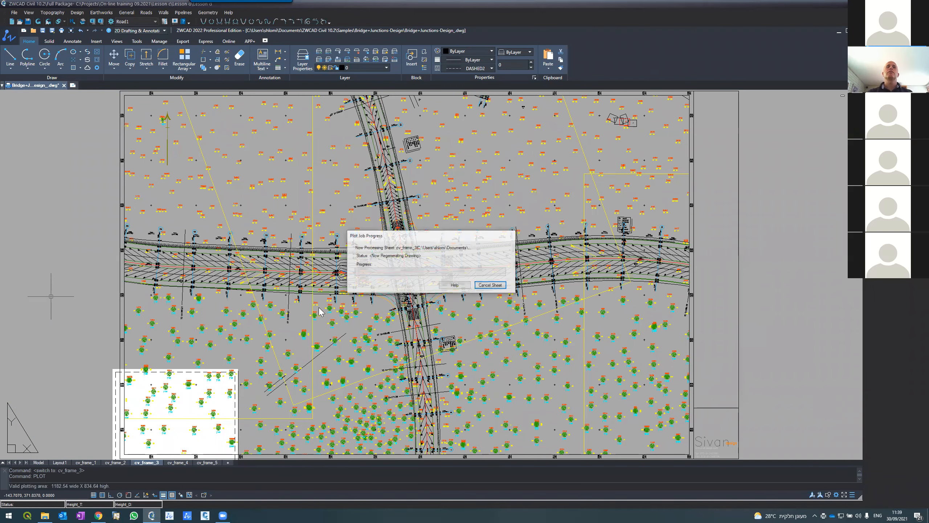
Apply the A0 landscape Bullzip PDF Printer plot settings to the cv_frame_3 layout without plotting it again
text(plot)
key(Return)
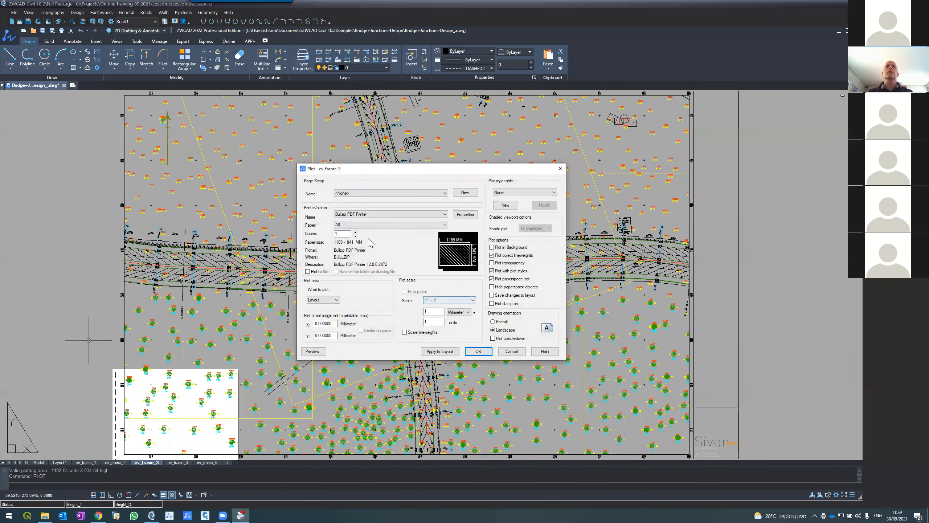
click(442, 351)
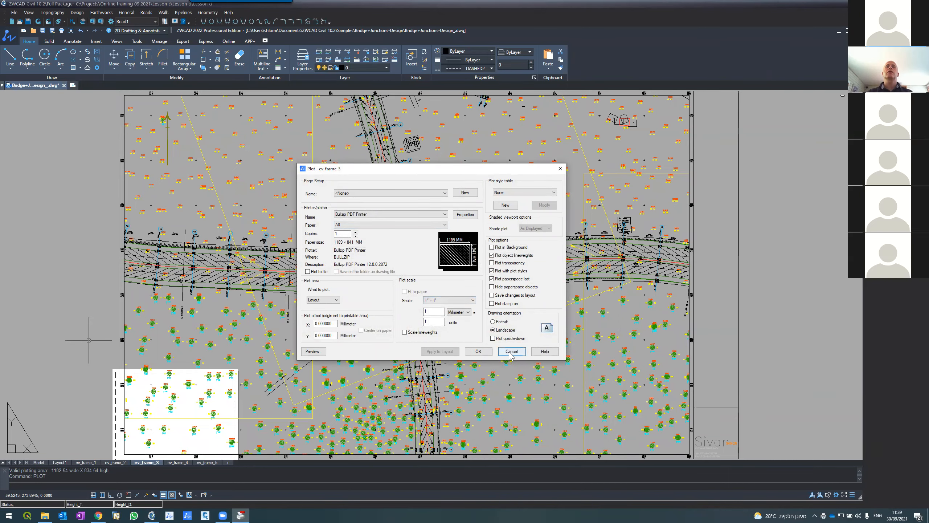
click(511, 351)
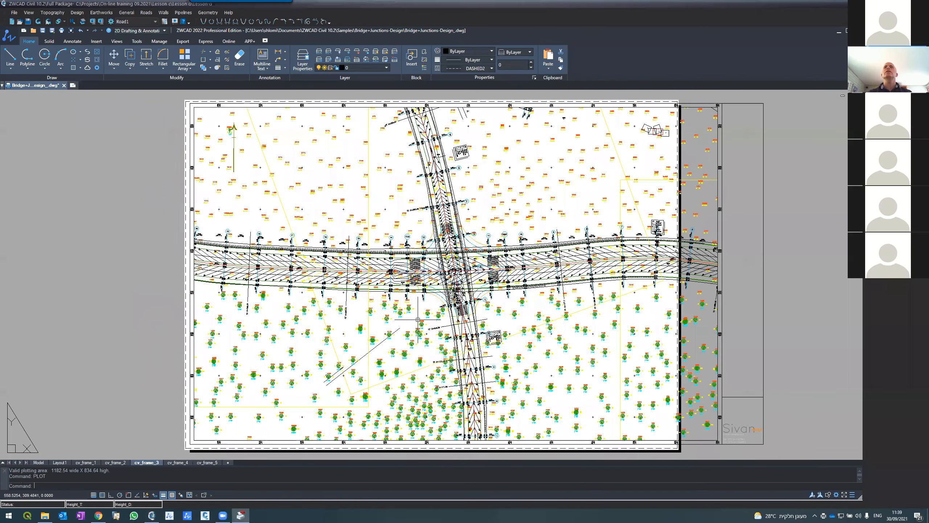
Examine the cv_frame_3 sheet's extent against the A0 page and its frame key map, and review the Frames Maker options without changing them
scroll(417, 168, down, 4)
scroll(526, 154, up, 6)
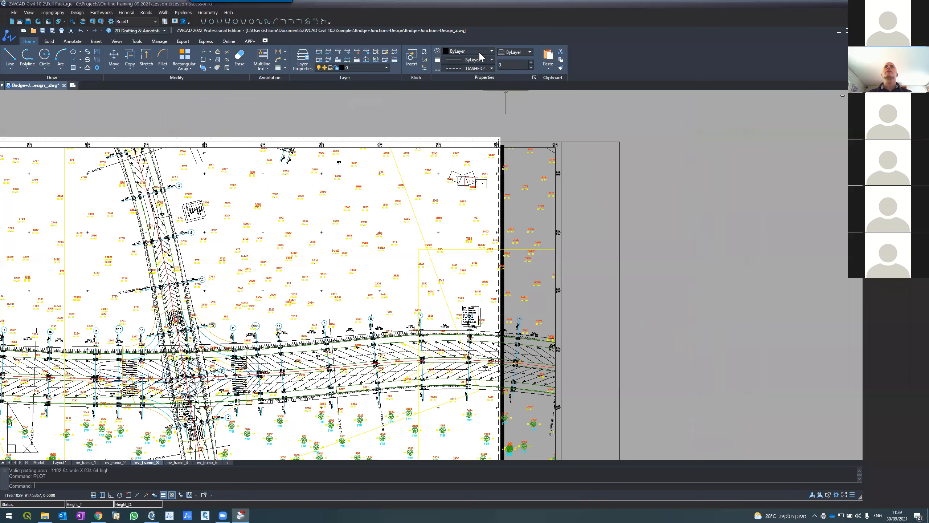
scroll(506, 143, up, 4)
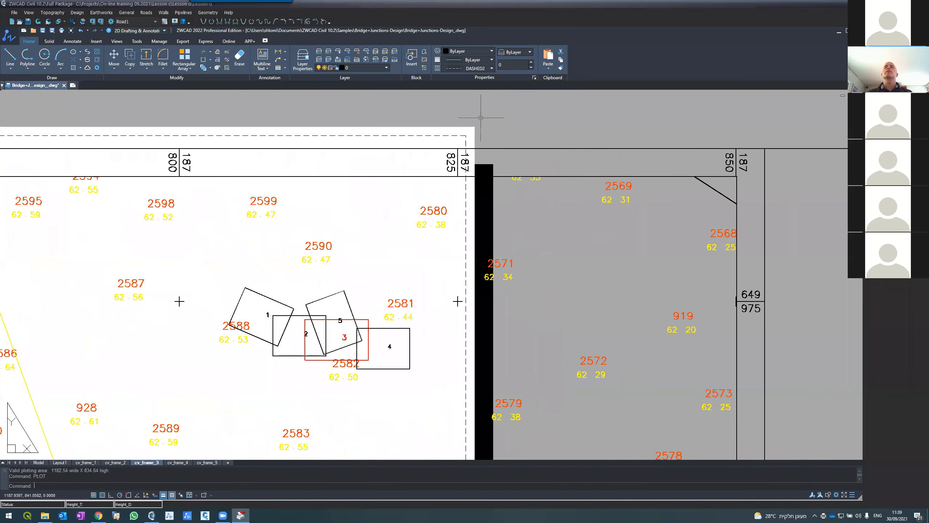
scroll(401, 174, down, 8)
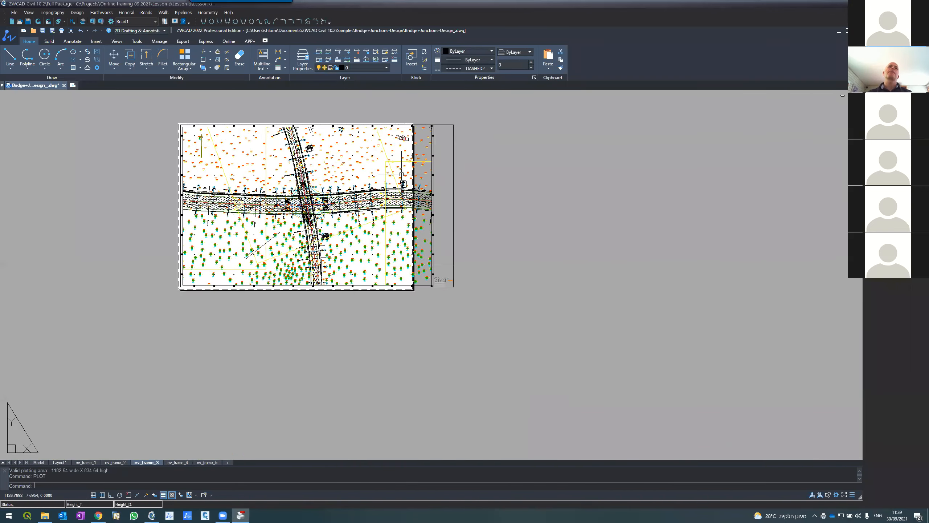
scroll(402, 174, up, 2)
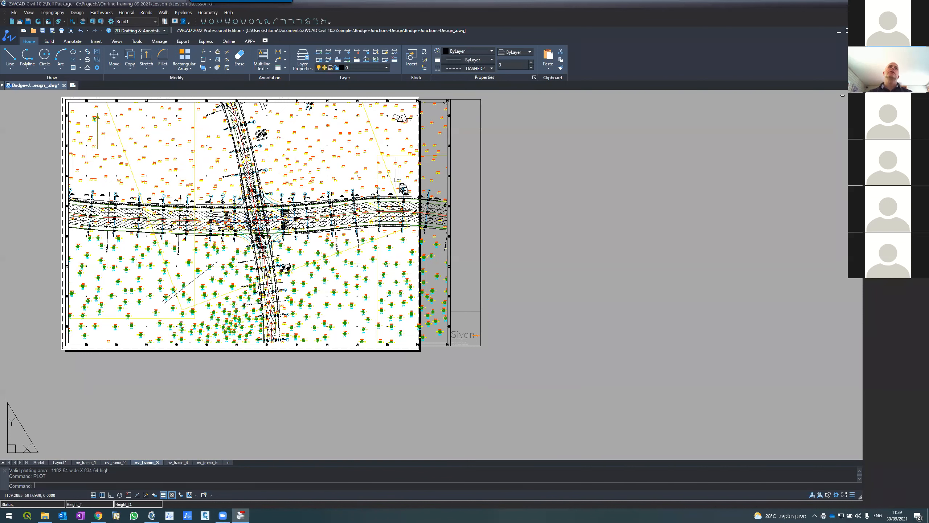
click(832, 142)
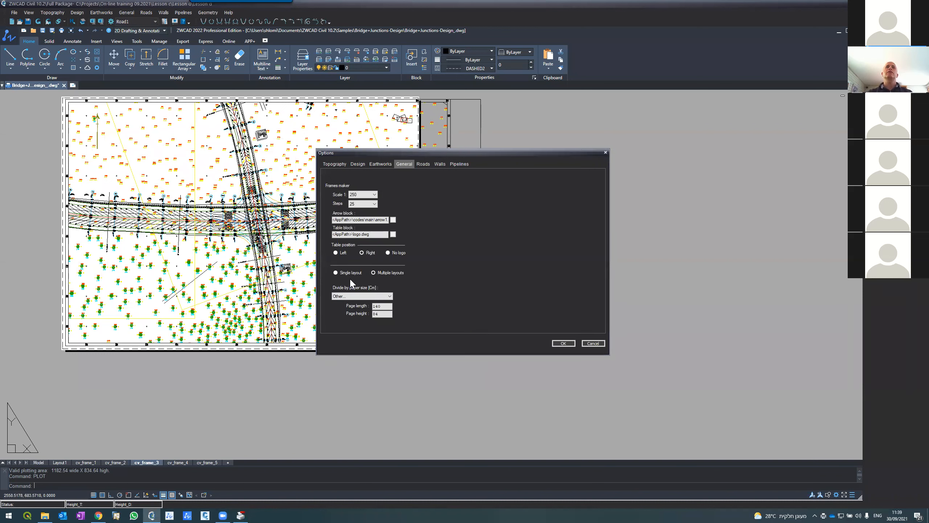
click(593, 343)
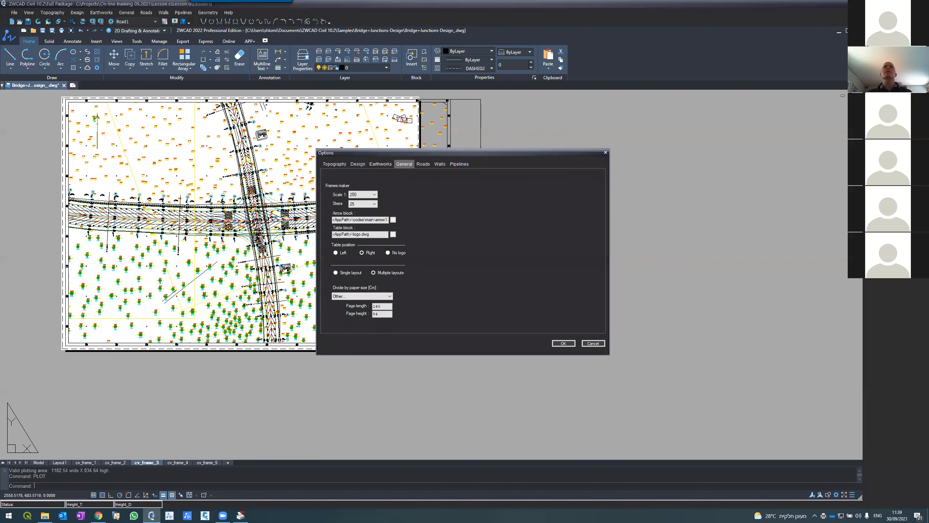
Review the general and drawing environment settings in the project Configuration without changing them
click(585, 344)
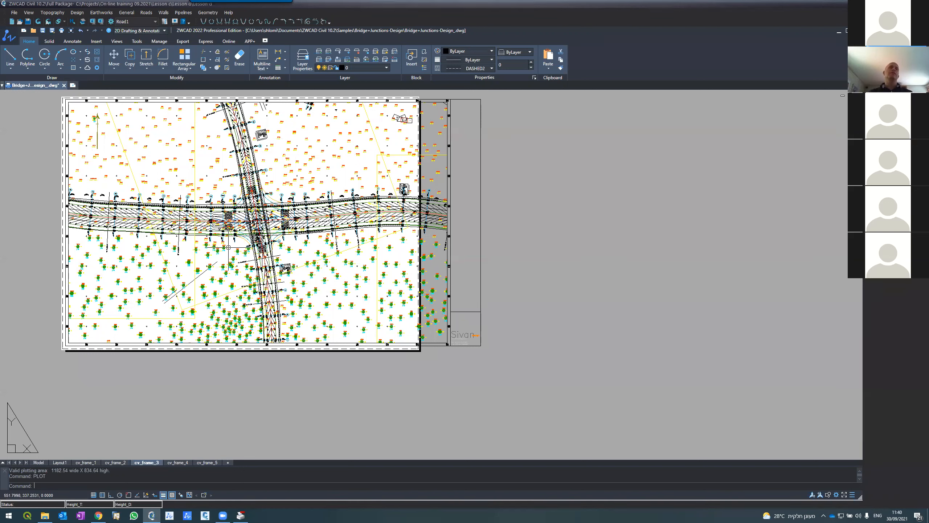
scroll(228, 248, down, 4)
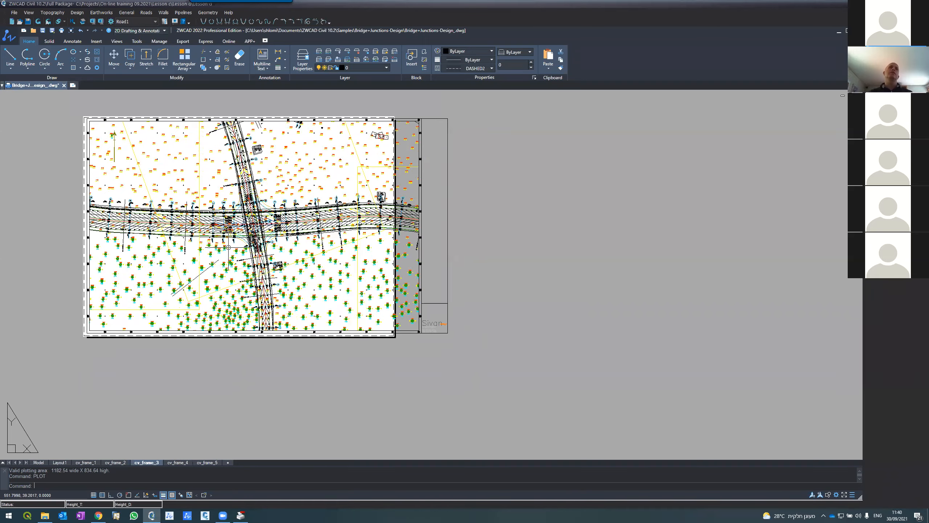
scroll(227, 247, up, 3)
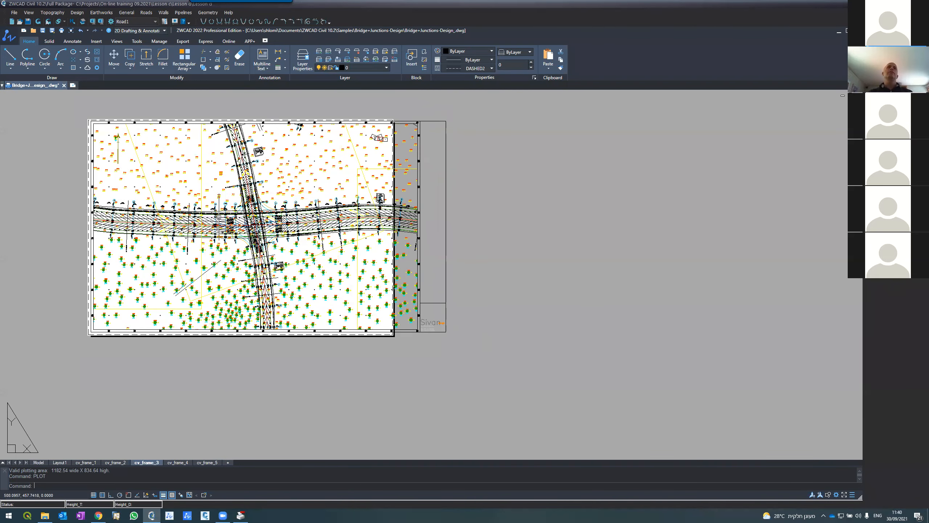
click(14, 12)
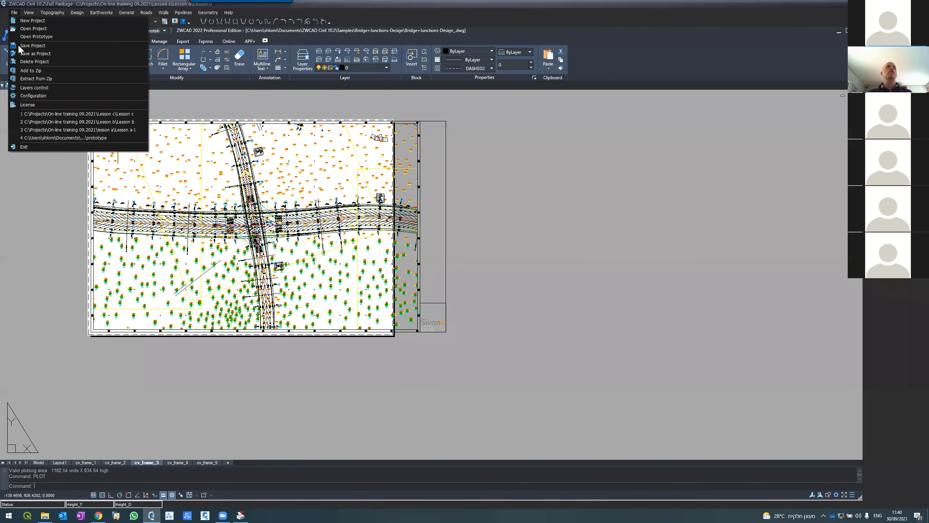
click(35, 95)
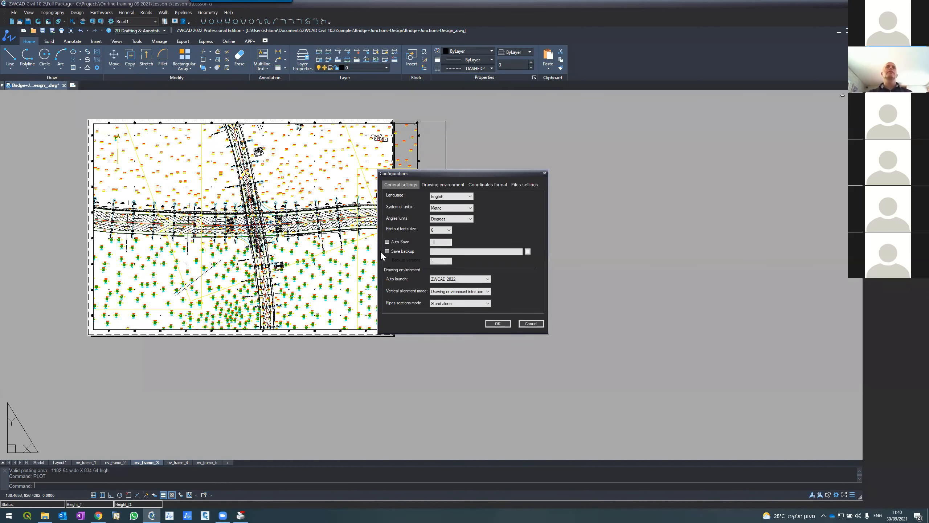
click(432, 186)
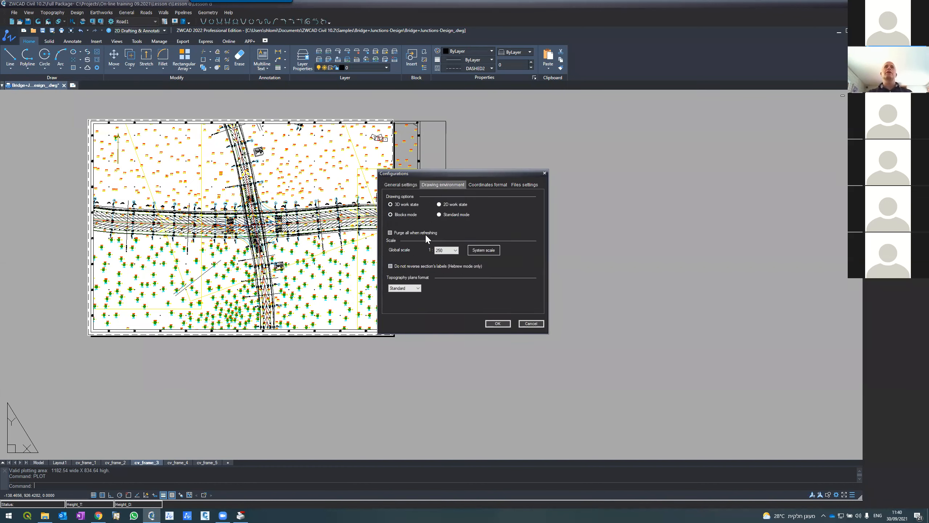
click(402, 185)
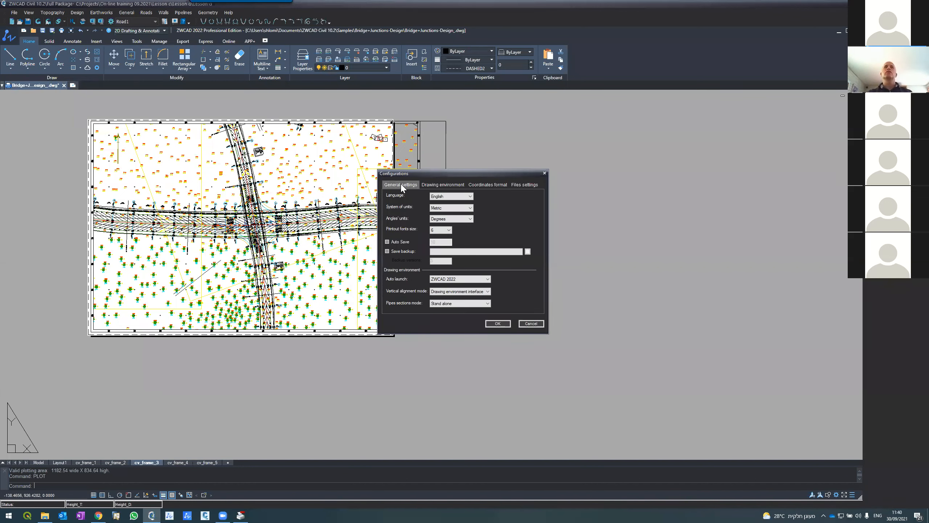
click(444, 185)
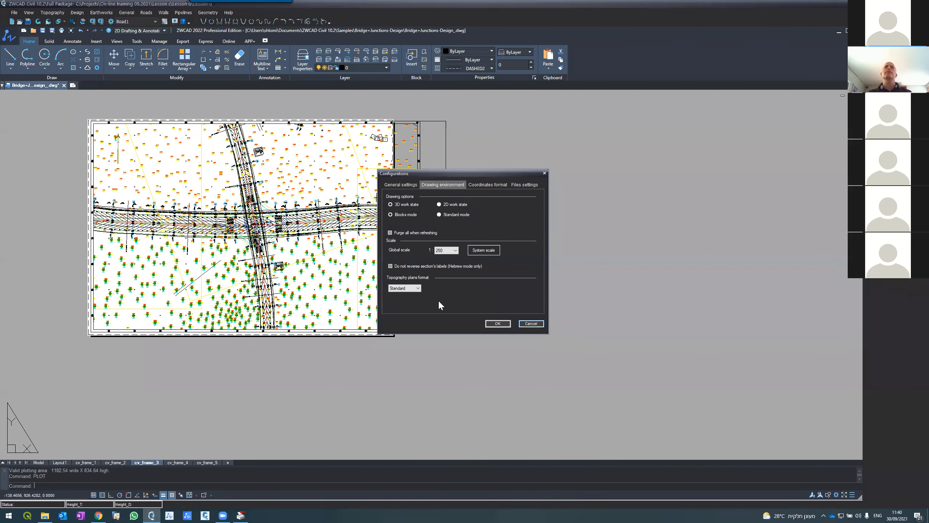
click(530, 324)
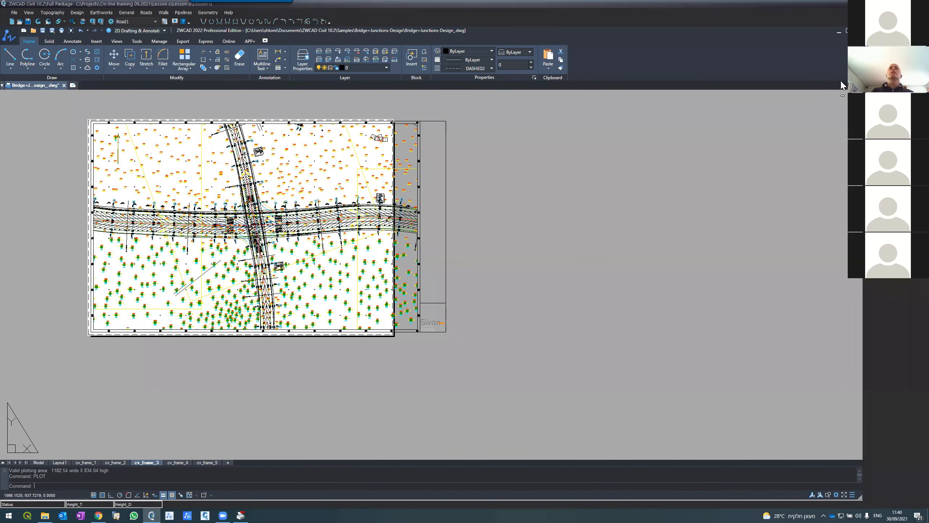
Look through the cv_frame_4, cv_frame_5 and cv_frame_2 layouts and examine the logo table block on cv_frame_2
click(182, 464)
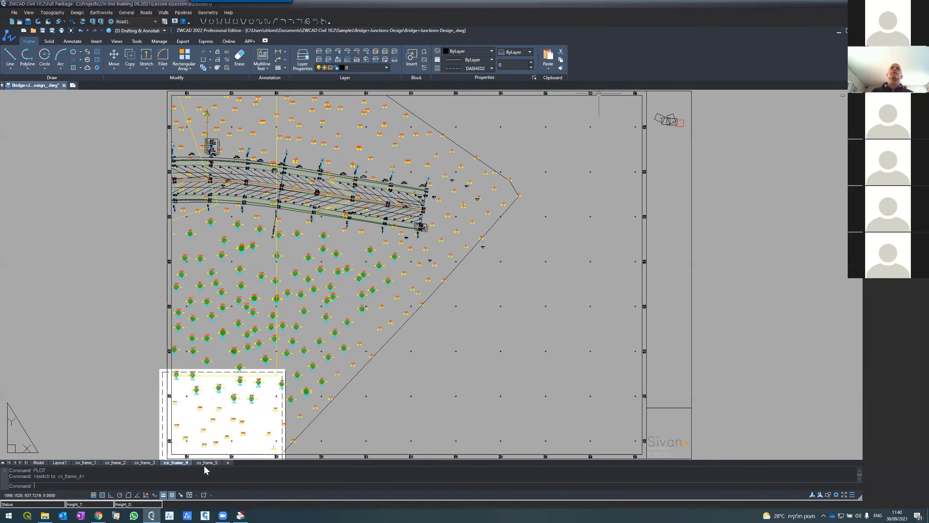
click(207, 463)
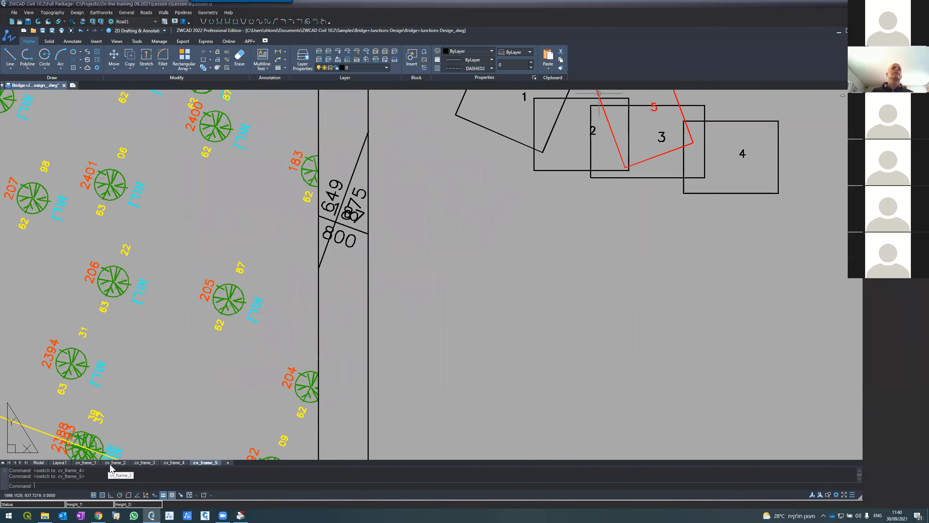
click(114, 463)
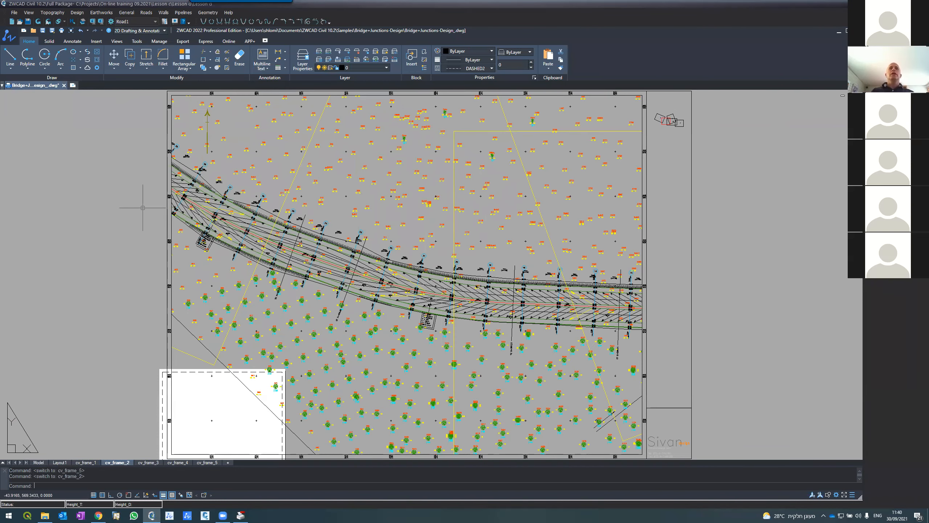
scroll(142, 207, down, 5)
scroll(379, 280, up, 2)
scroll(116, 242, up, 2)
scroll(116, 242, up, 1)
scroll(253, 236, up, 3)
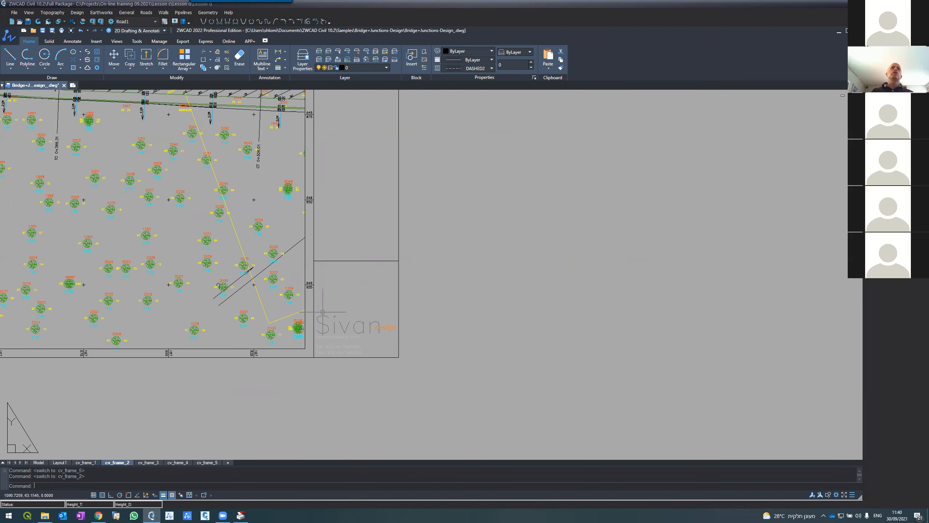
scroll(347, 338, up, 2)
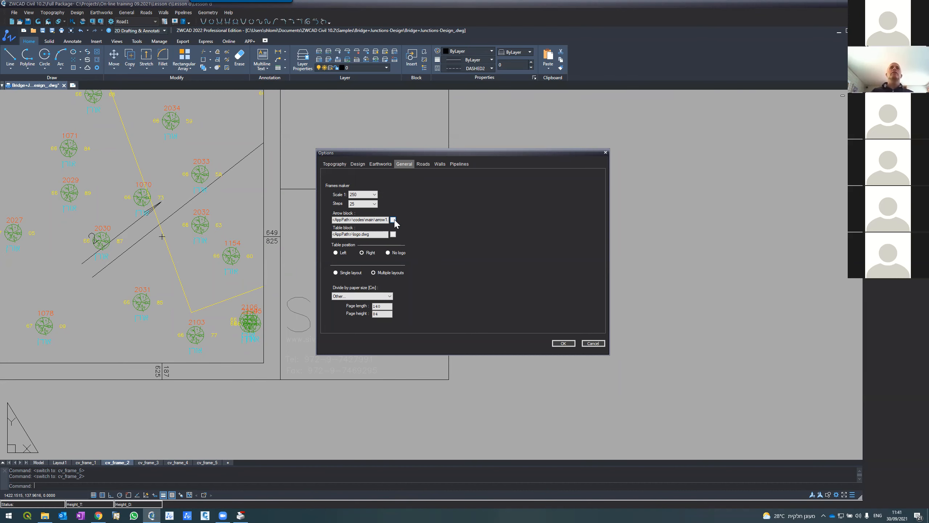
Check the folder holding the Frames Maker's block files from the arrow block setting, leaving the options unchanged
click(393, 220)
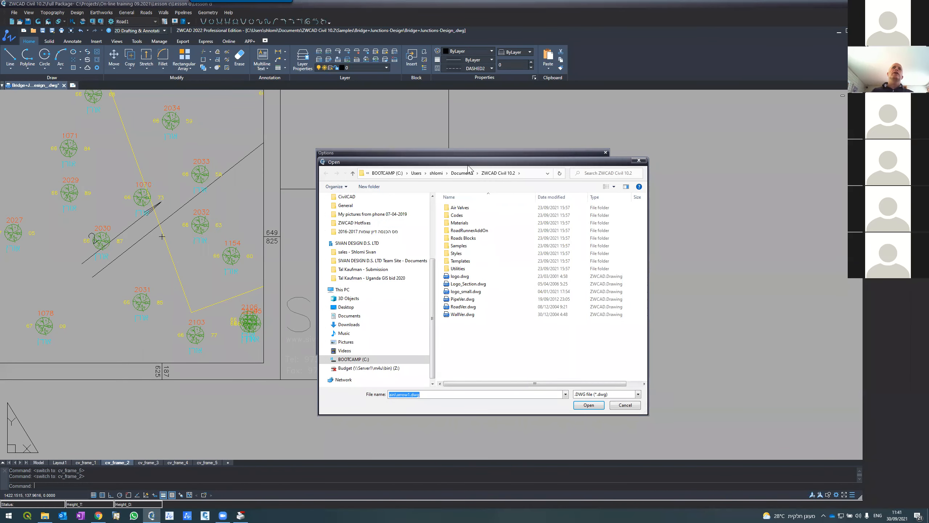
drag(476, 162, 334, 174)
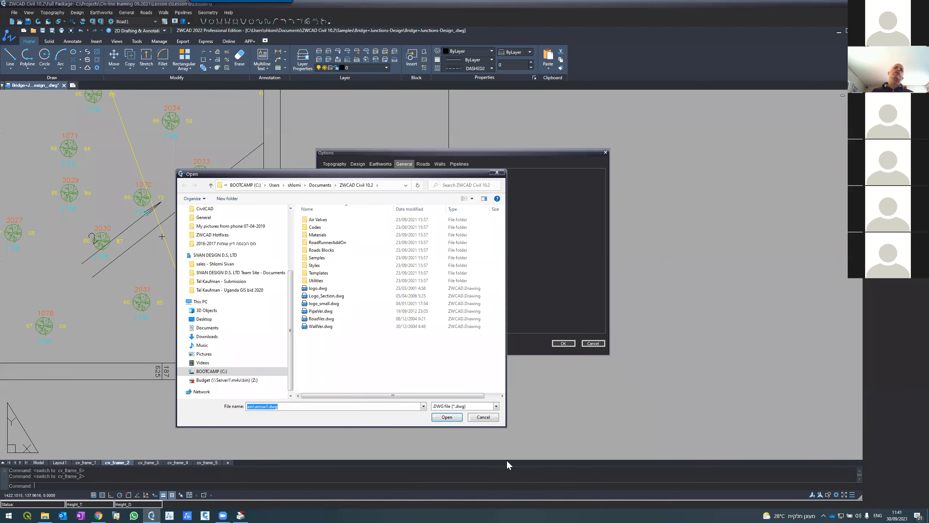
click(481, 418)
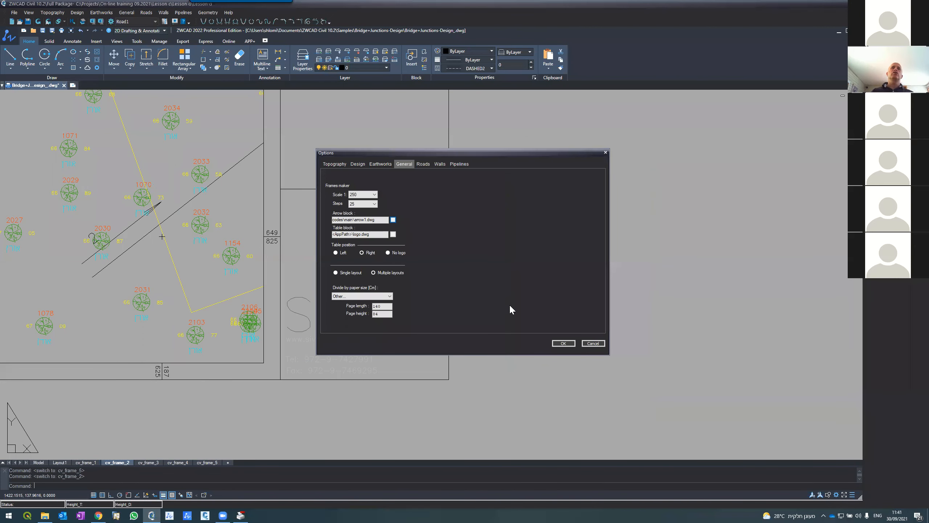
click(587, 343)
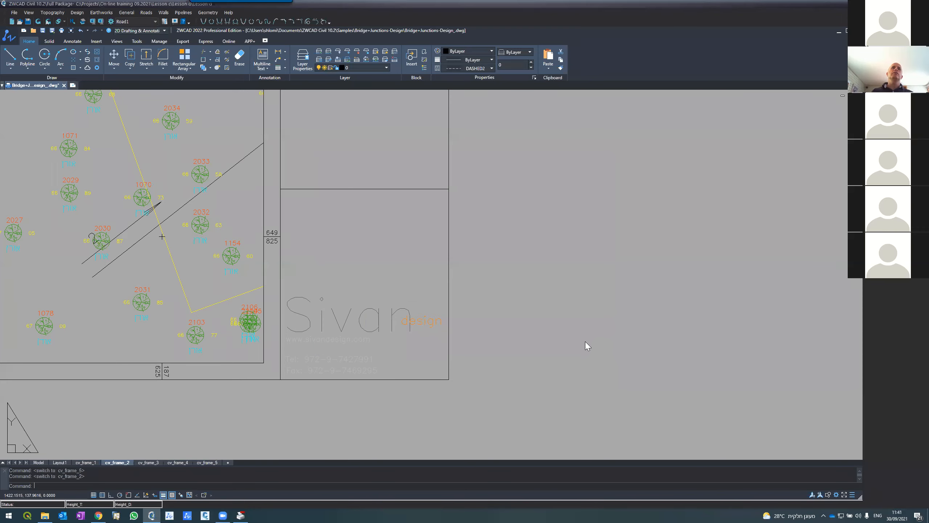
Minimize the drawing window and cancel the pending Bullzip PDF Printer file creation
scroll(408, 259, down, 14)
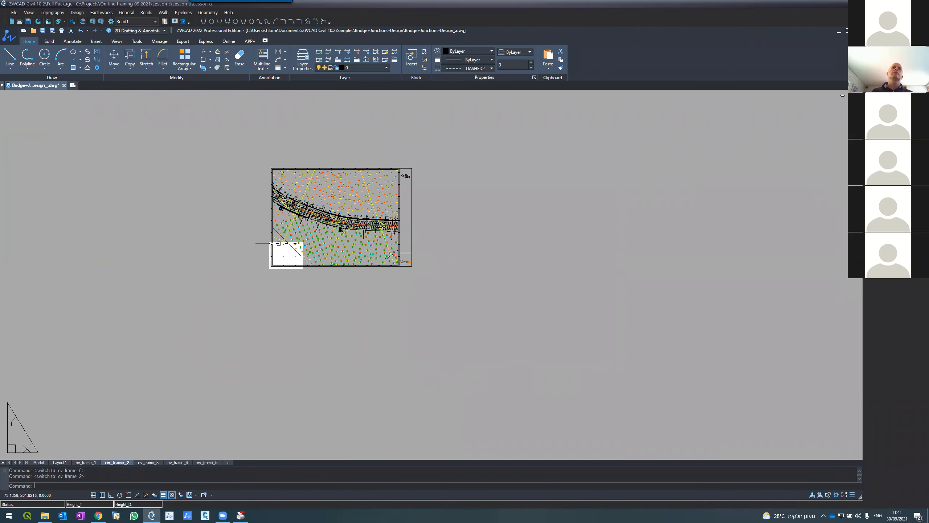
scroll(278, 243, up, 5)
click(887, 3)
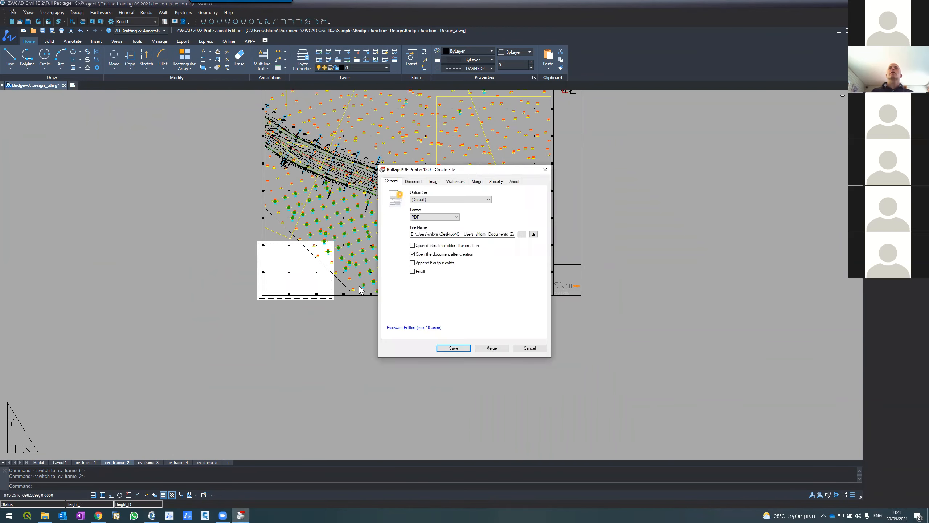
click(529, 348)
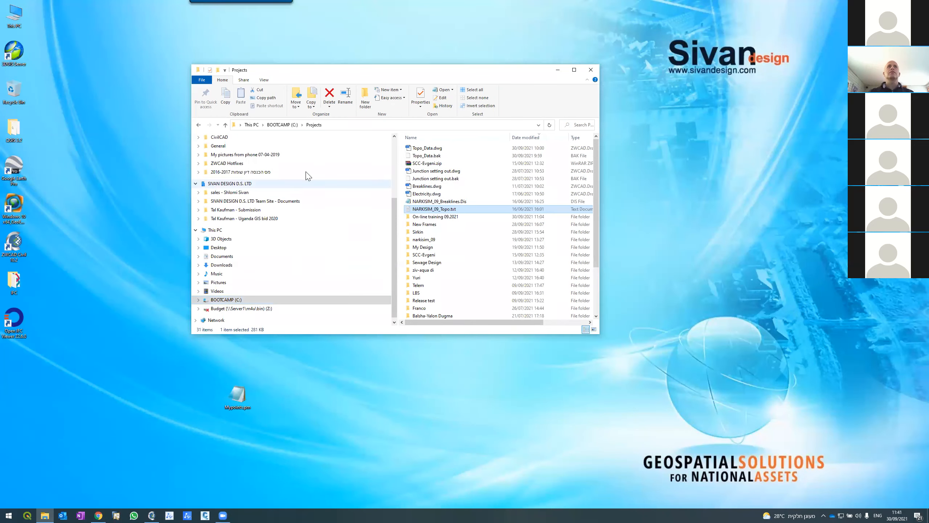
Browse from the C: drive to the ZWCAD Civil 10.2 folder in the user's Documents folder in File Explorer
click(282, 125)
scroll(454, 289, down, 1)
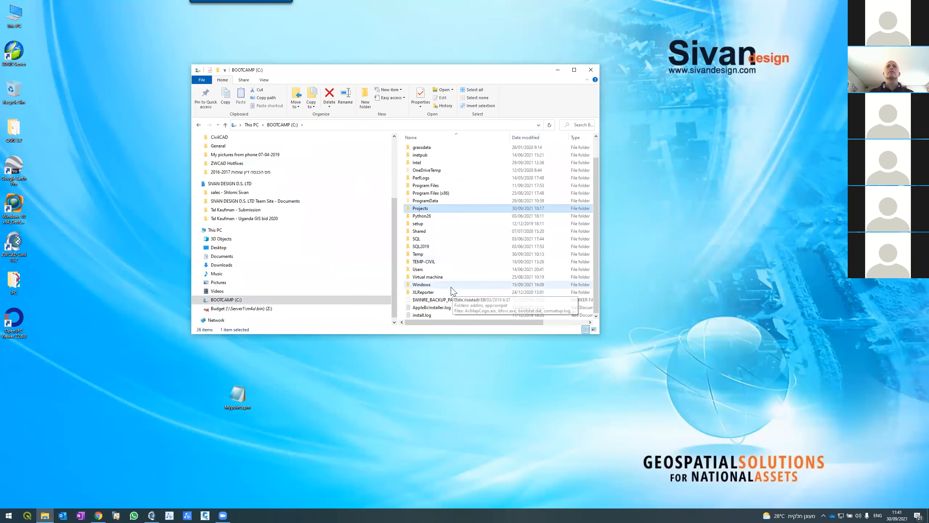
double_click(421, 269)
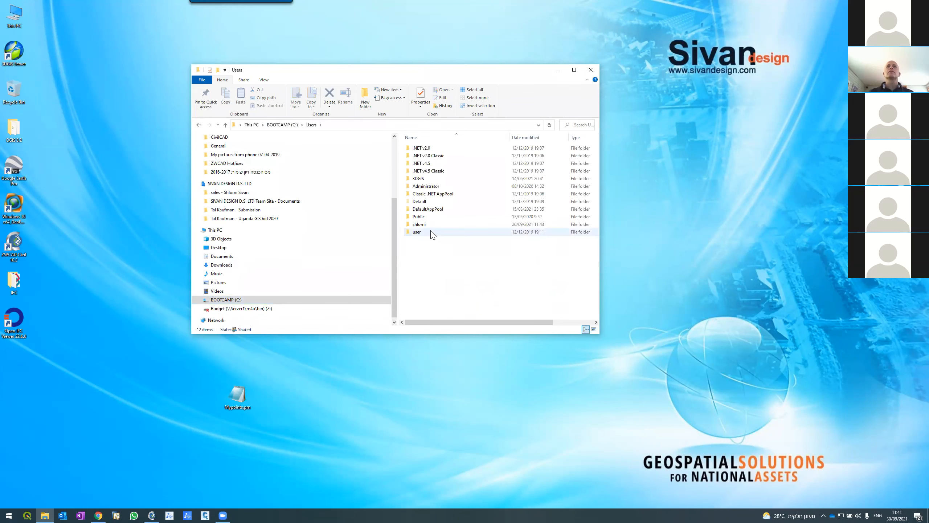
double_click(421, 224)
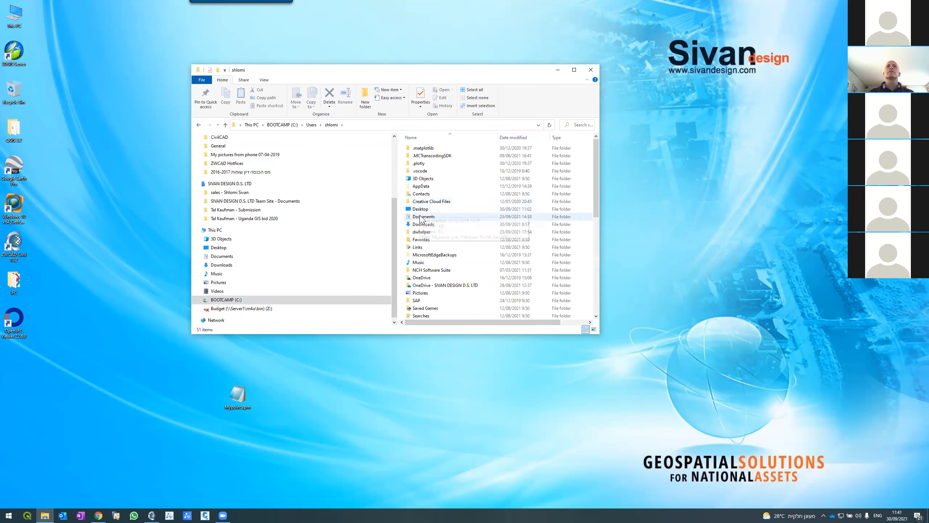
double_click(420, 217)
scroll(421, 214, down, 4)
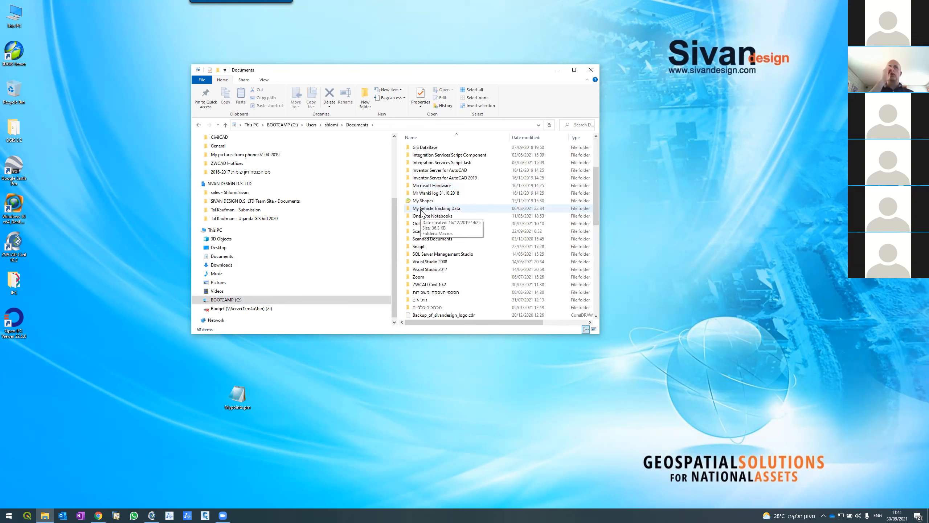
scroll(422, 208, down, 4)
click(427, 193)
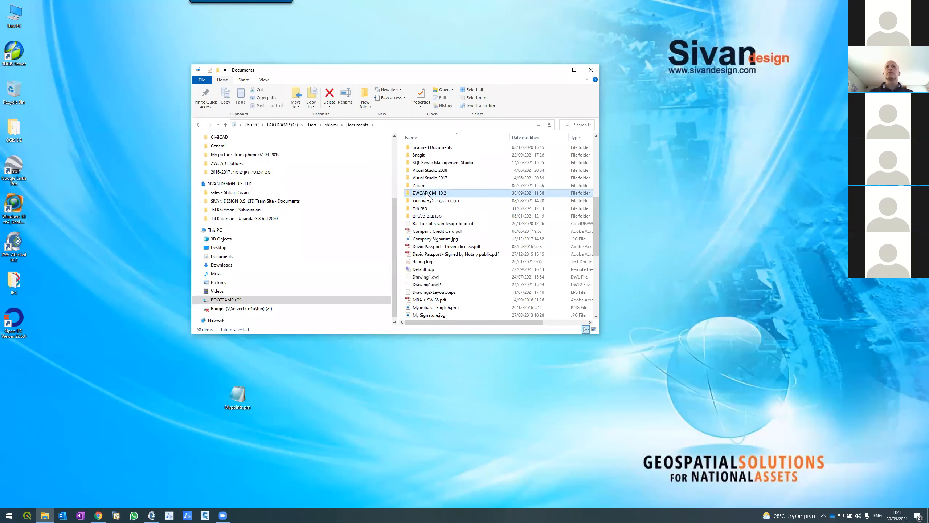
double_click(426, 194)
Maximize the File Explorer window and search the ZWCAD Civil 10.2 folder for "logo"
scroll(451, 297, down, 15)
scroll(453, 296, down, 15)
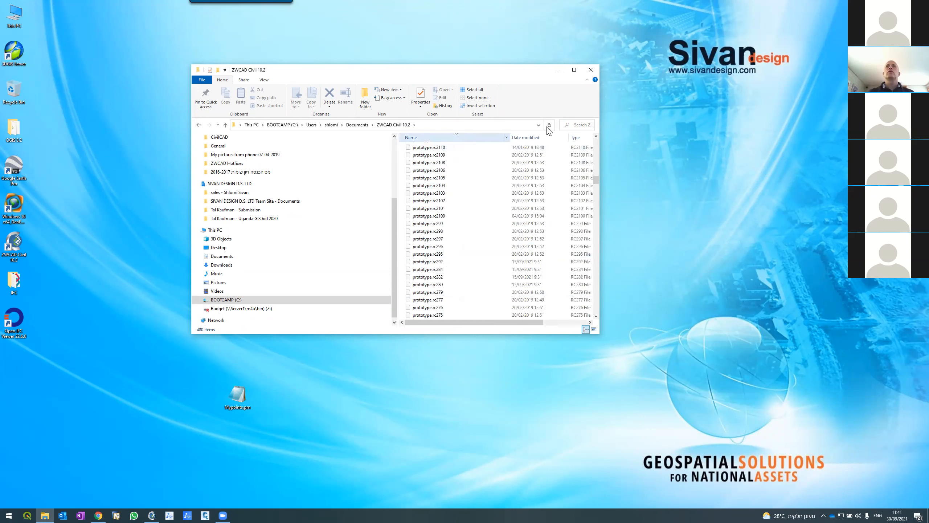
click(572, 126)
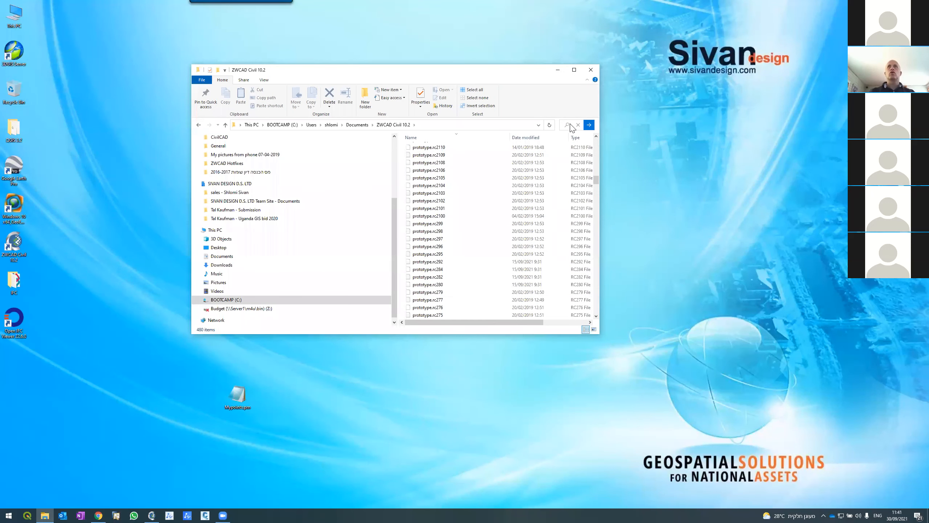
click(574, 70)
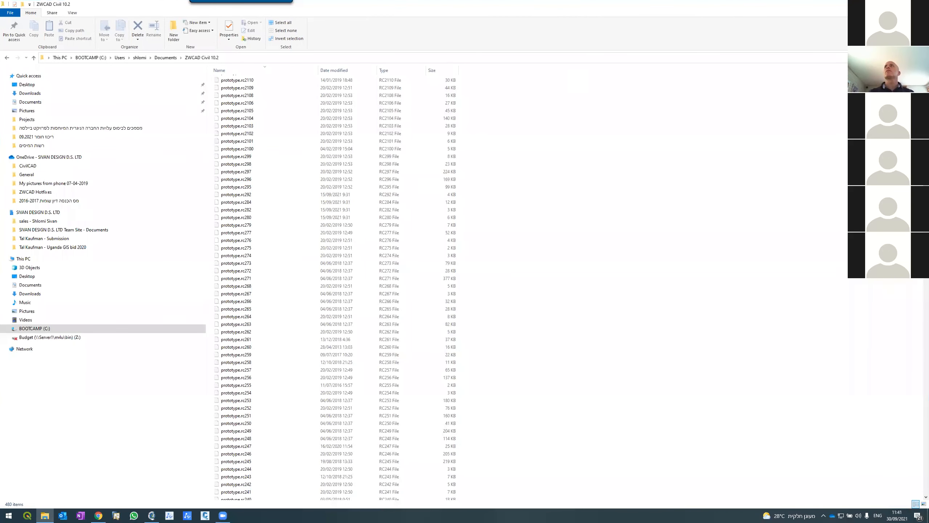
drag(800, 64, 743, 73)
click(777, 59)
key(Return)
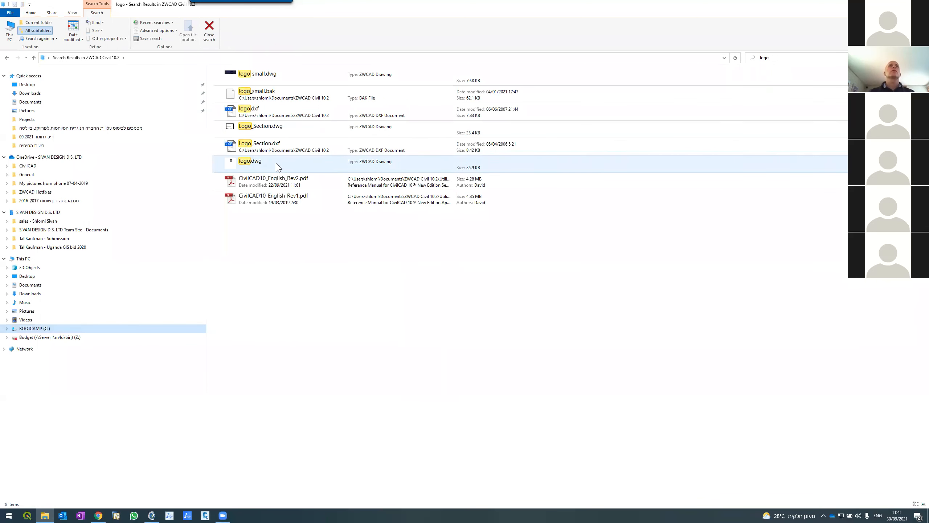
Start ZWCAD 2022 and place its window beside the File Explorer search results
click(279, 167)
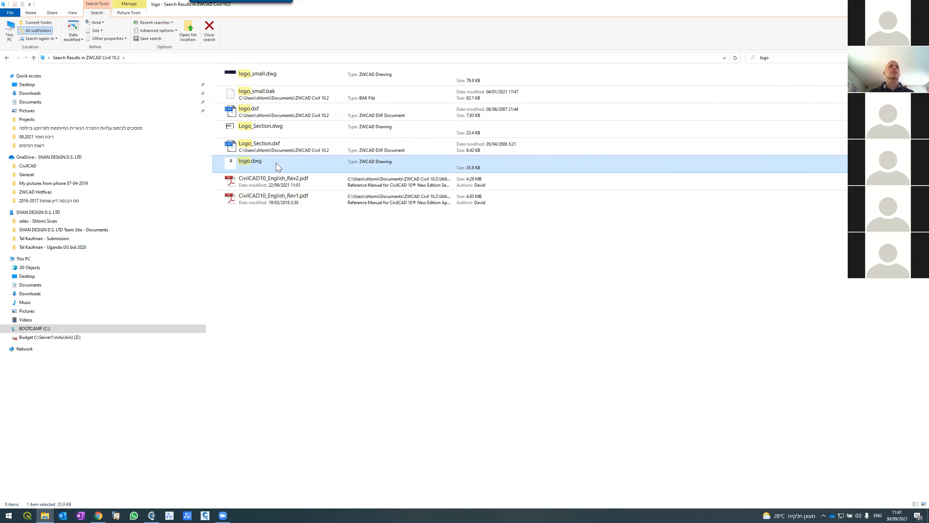
right_click(278, 167)
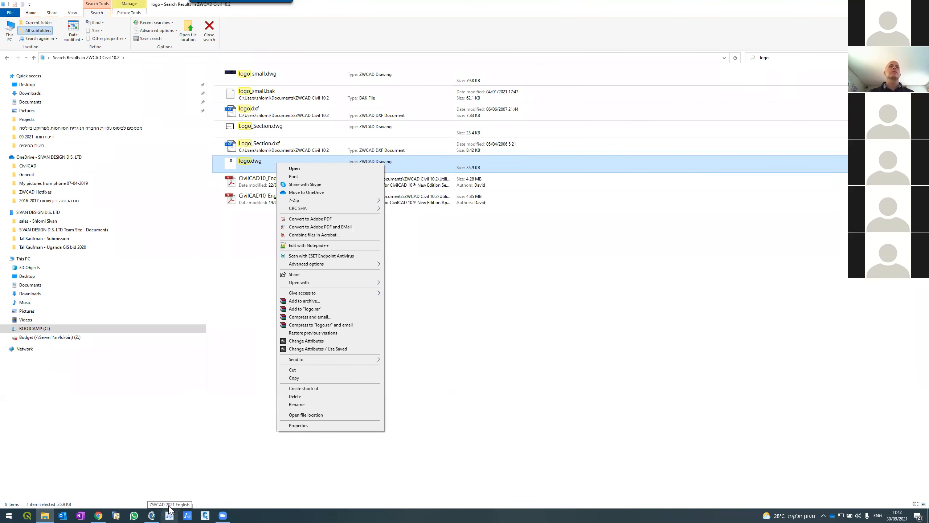
click(185, 511)
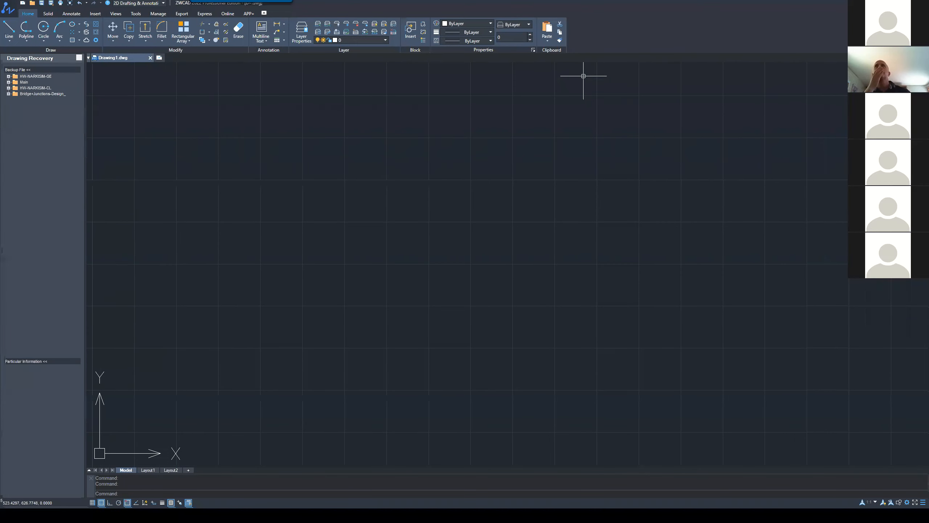
drag(756, 13, 712, 11)
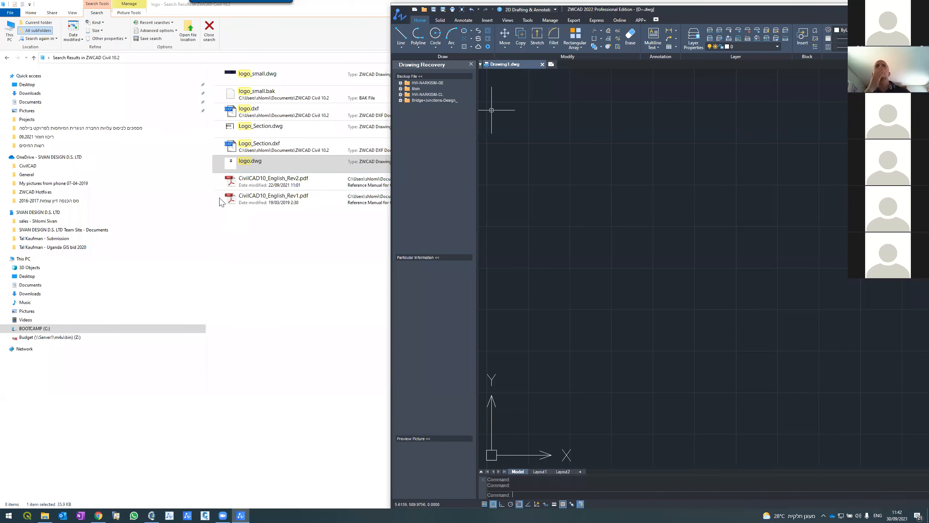
Insert logo.dwg from the File Explorer search results into the blank drawing at 0,0,0, accepting the default scale and rotation
drag(237, 163, 549, 191)
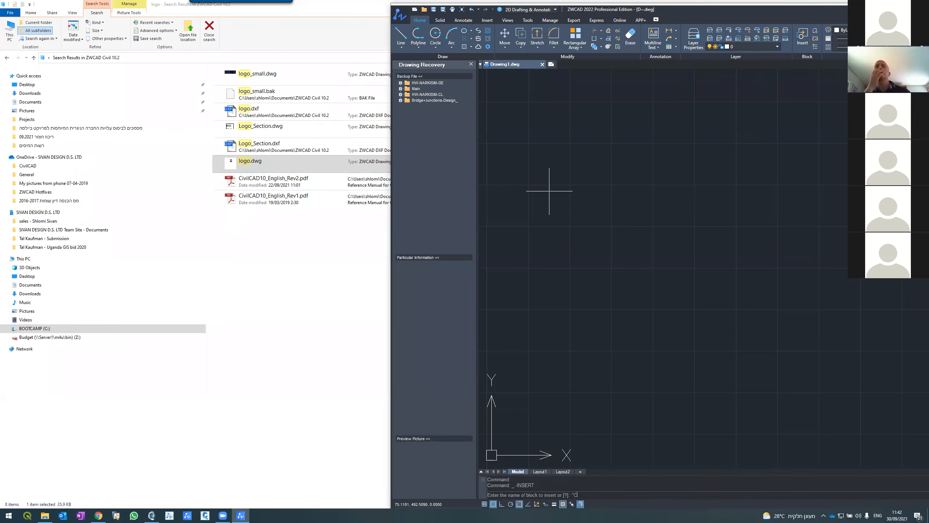
text(0,0,0)
key(Return)
key(Return)
key(Return)
key(Return)
Examine the whole inserted logo at the drawing's extents and close ZWCAD 2022
text(z)
key(Return)
text(e)
key(Return)
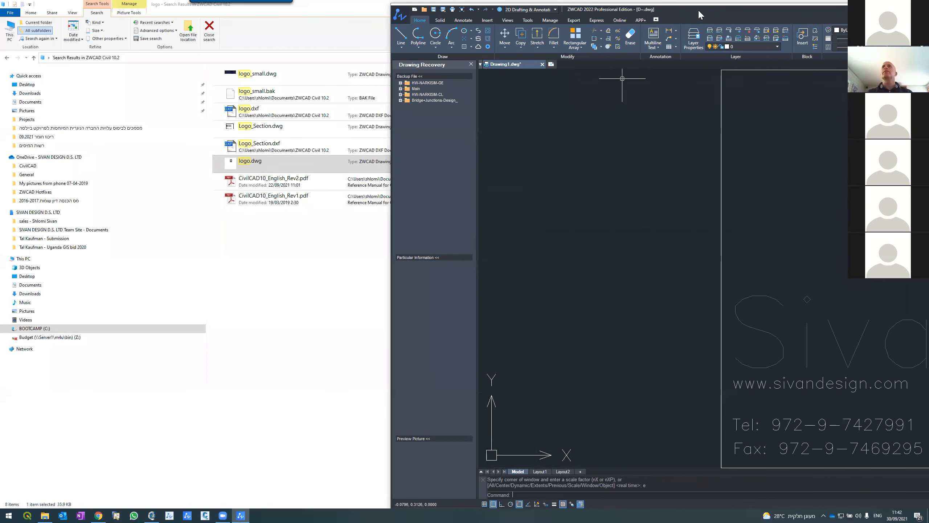
drag(682, 10, 161, 21)
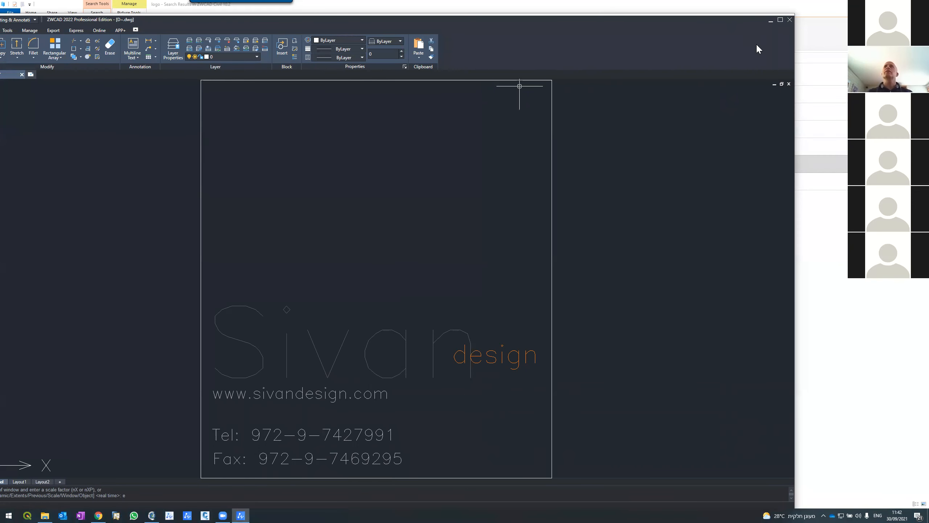
click(790, 20)
click(350, 287)
Copy the logo.dwg file from the search results and return to the full ZWCAD Civil 10.2 folder listing
right_click(253, 169)
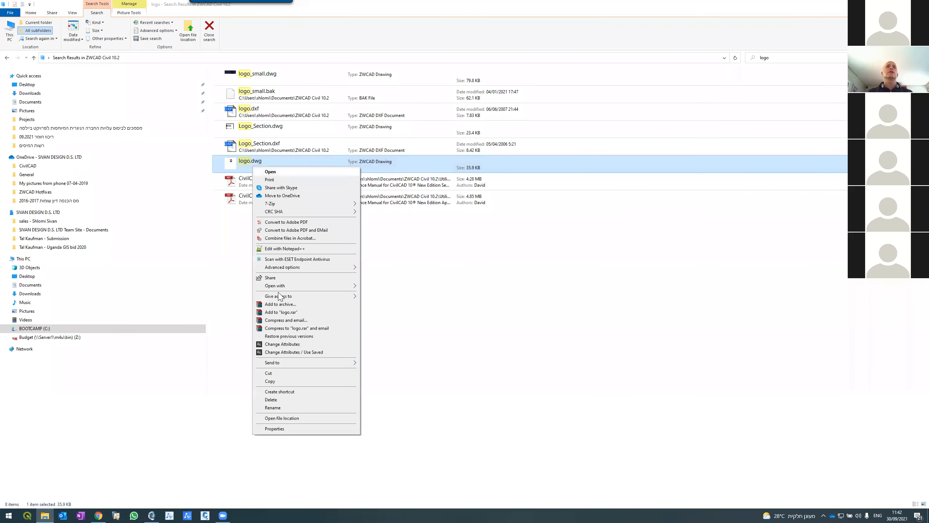
click(270, 382)
right_click(254, 265)
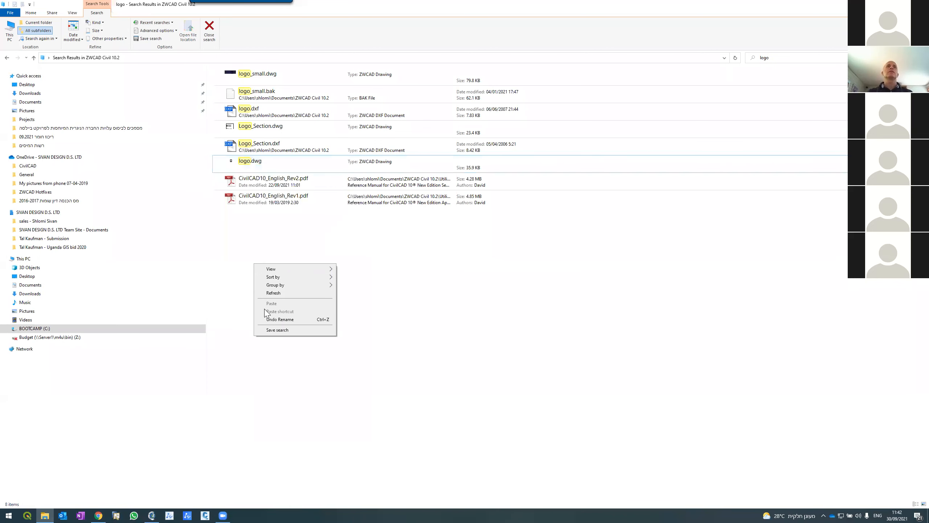
right_click(242, 158)
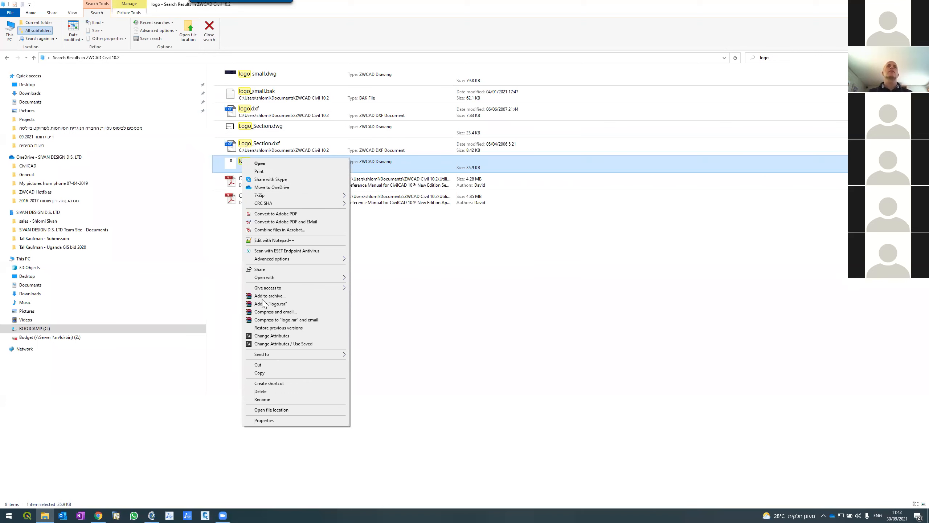
click(257, 373)
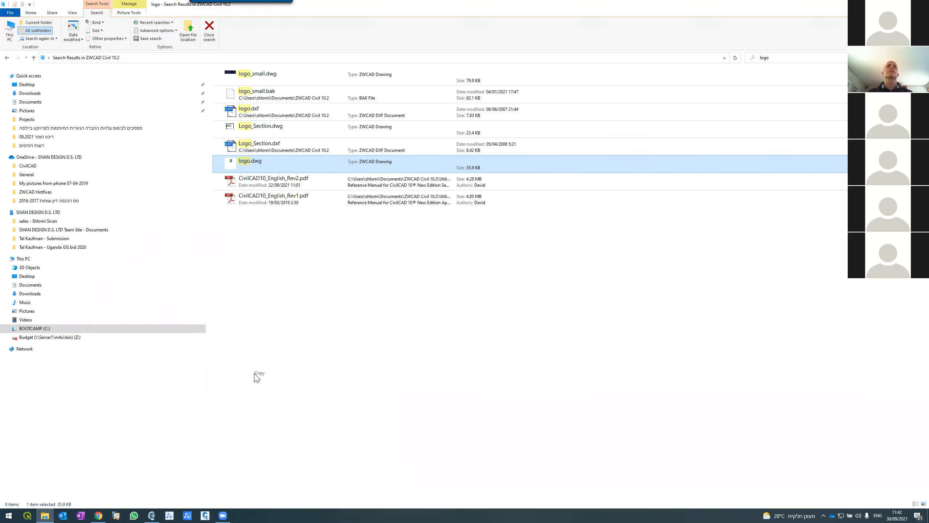
click(258, 315)
right_click(258, 315)
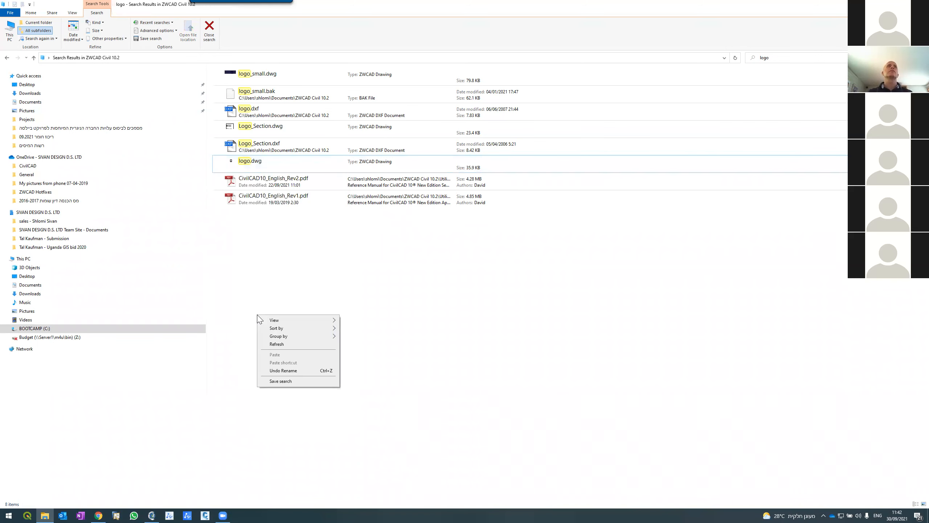
click(6, 58)
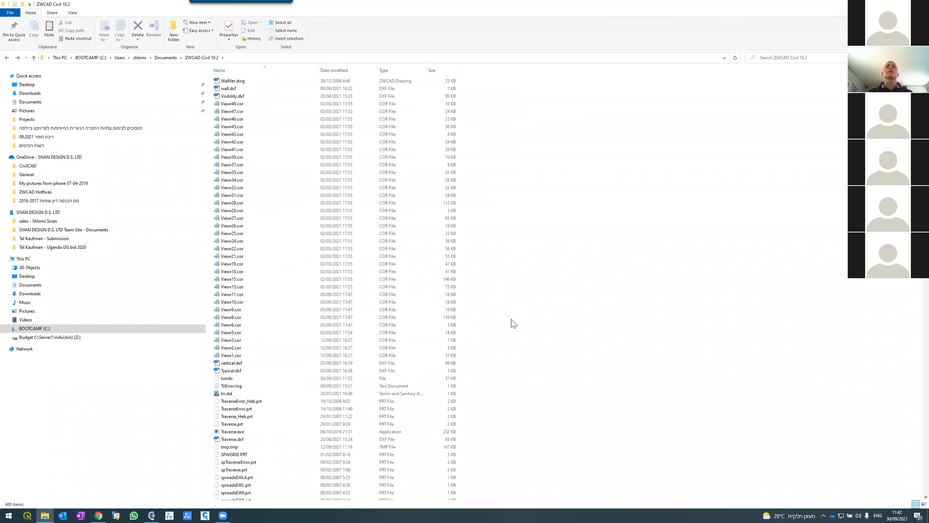
Sort the ZWCAD Civil 10.2 folder by name and locate the logo files in the list
scroll(513, 324, down, 16)
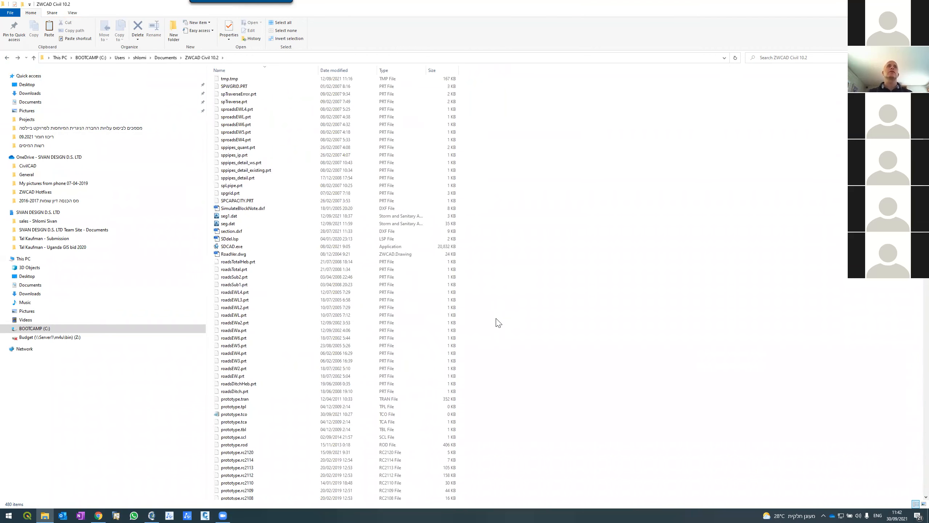
scroll(344, 317, down, 5)
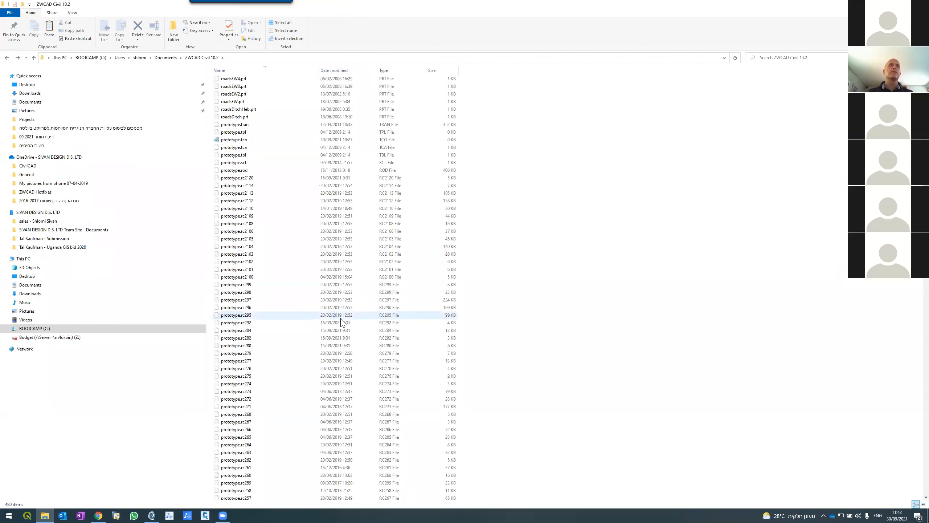
scroll(344, 316, up, 1)
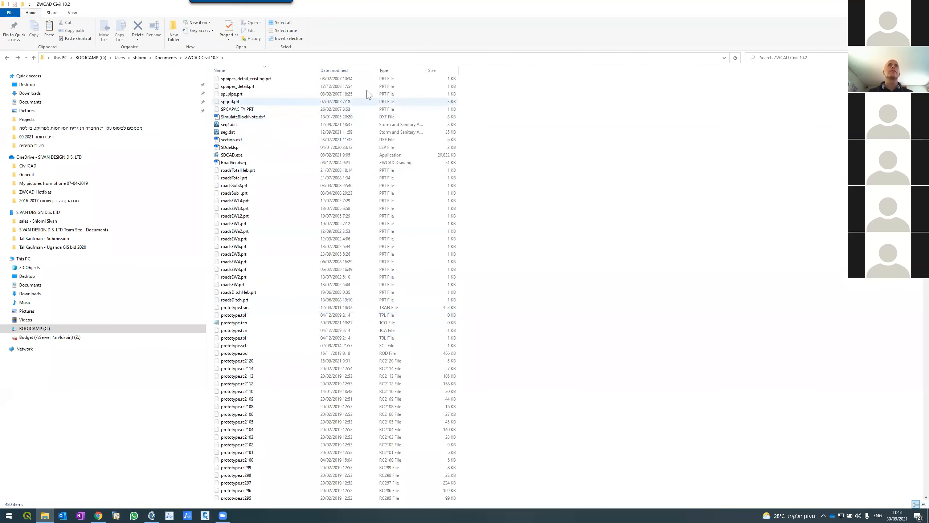
click(394, 71)
click(272, 294)
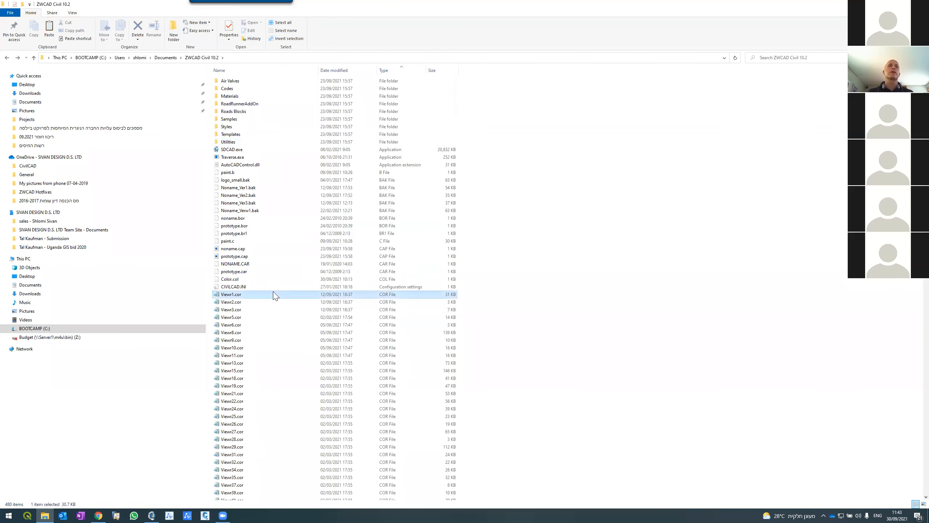
key(l)
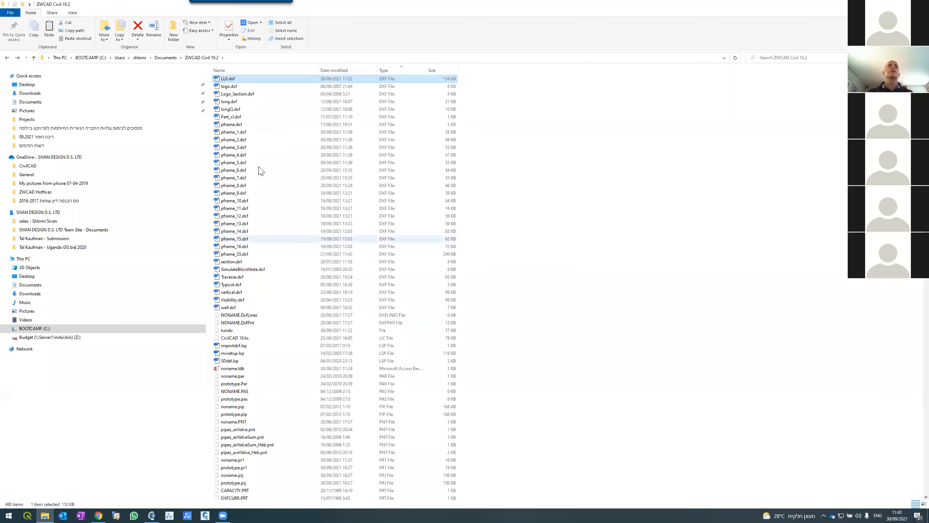
scroll(262, 169, up, 11)
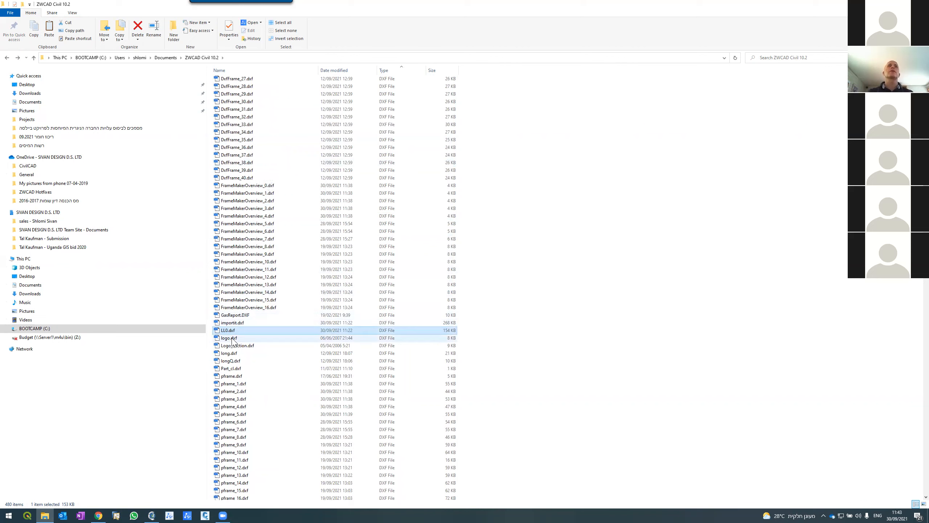
click(225, 71)
scroll(244, 220, down, 2)
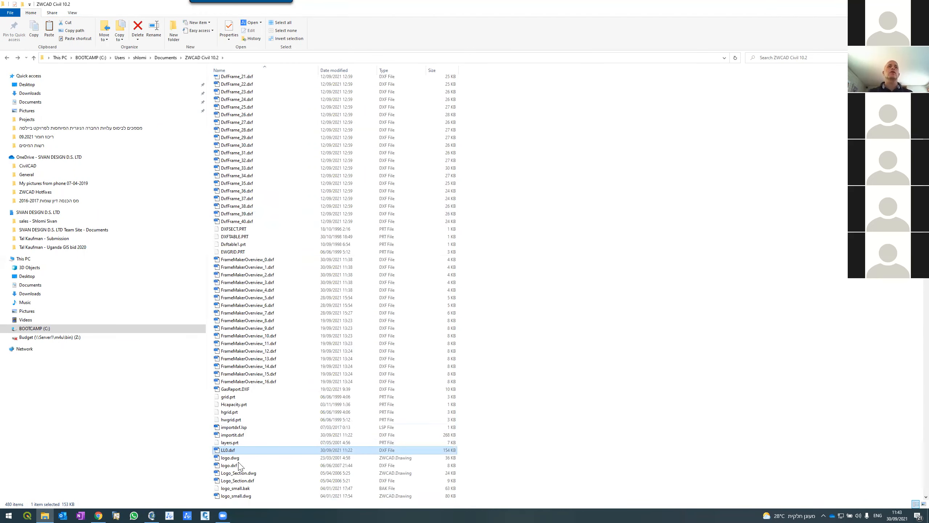
Paste the copied logo drawing into the ZWCAD Civil 10.2 folder and rename the duplicate as logo -BAK.dwg
right_click(567, 455)
click(586, 402)
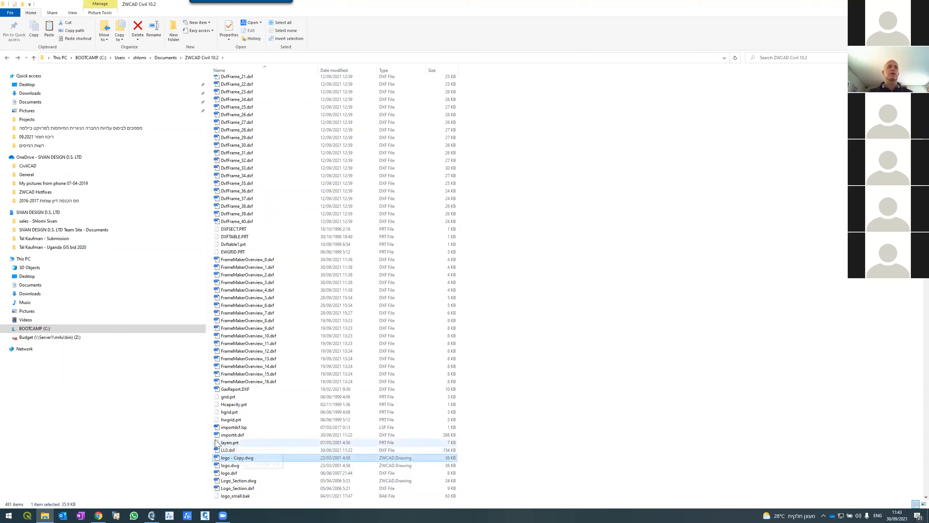
right_click(226, 459)
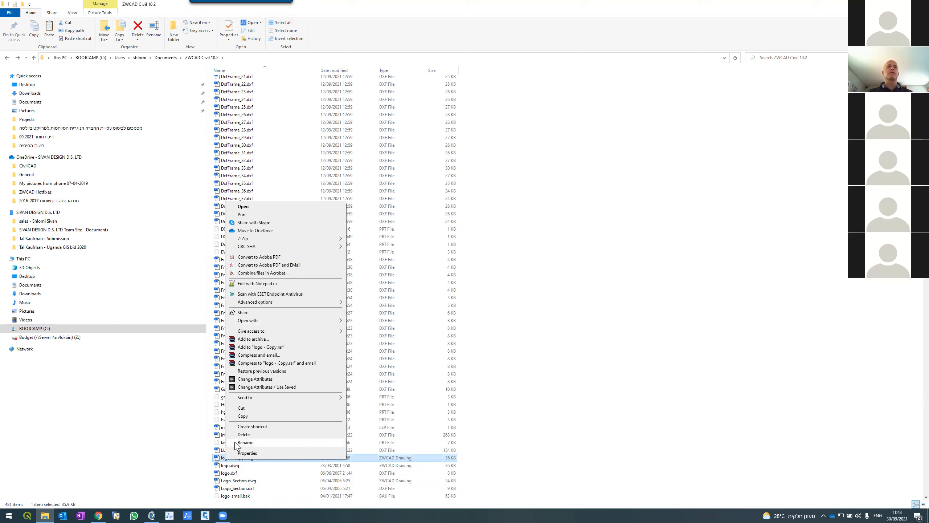
click(236, 443)
drag(233, 458, 239, 460)
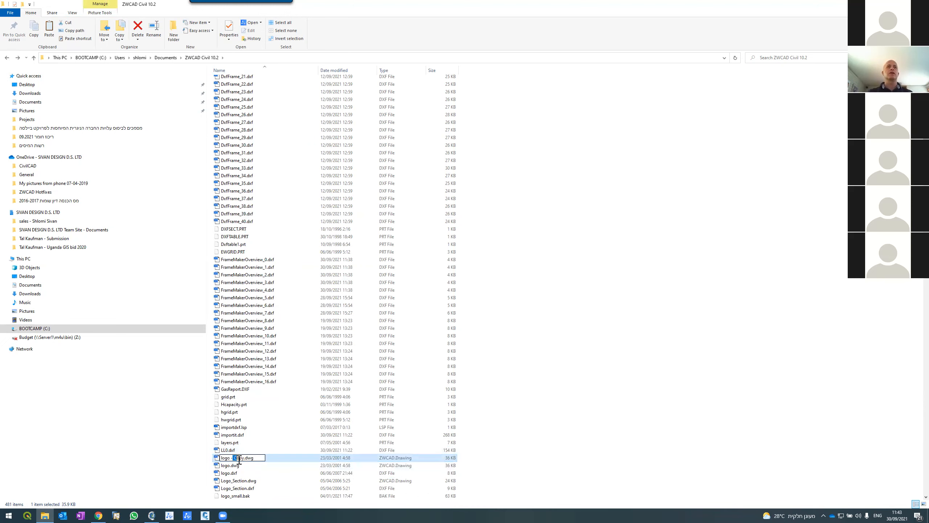
text(BAK)
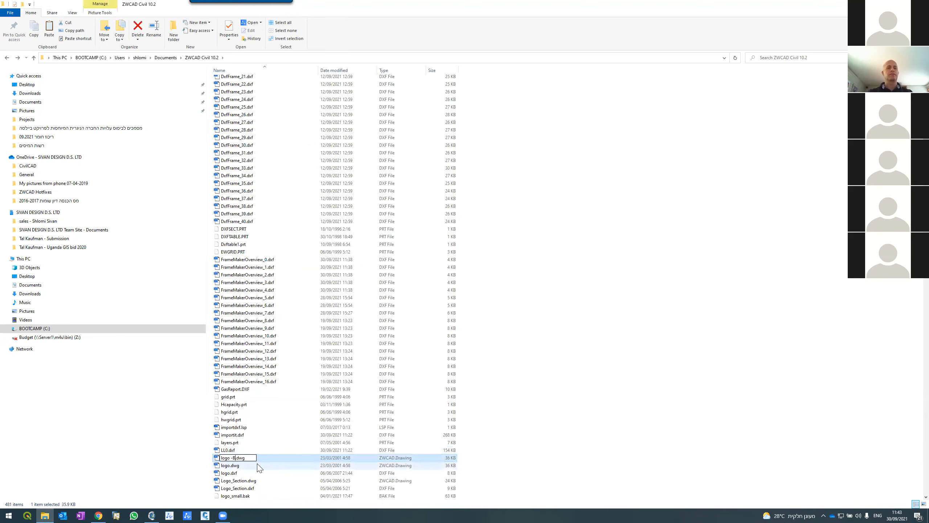
key(Return)
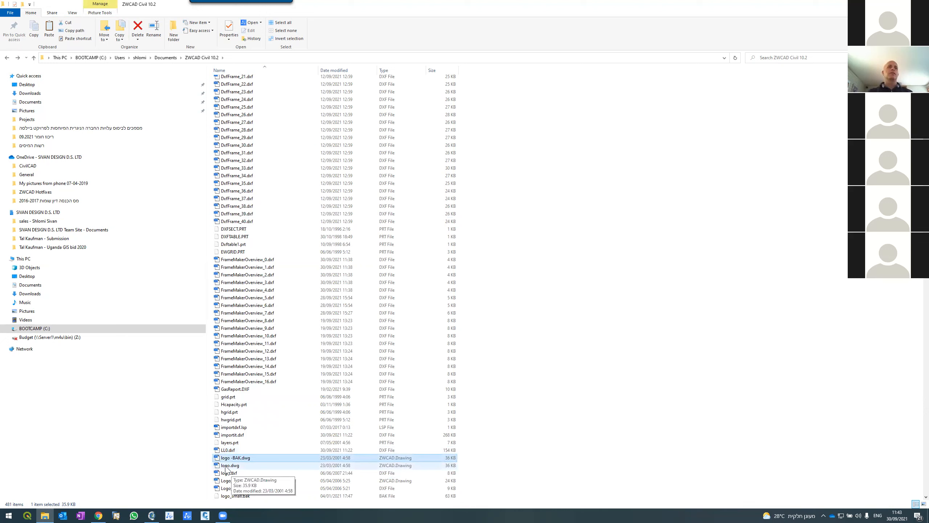
Open logo.dwg in ZWCAD 2022 and delete the company name and contact details inside the frame
click(226, 466)
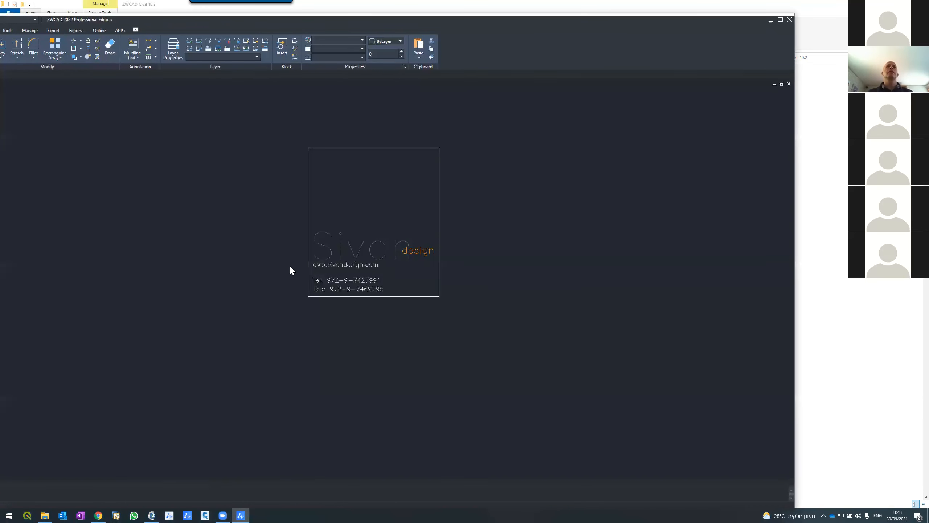
scroll(299, 274, up, 6)
scroll(324, 260, down, 5)
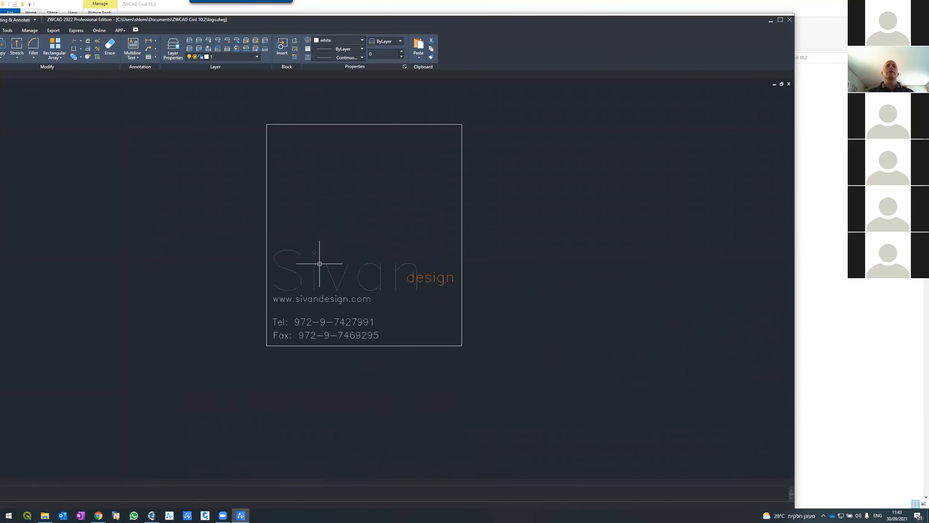
click(313, 272)
key(Delete)
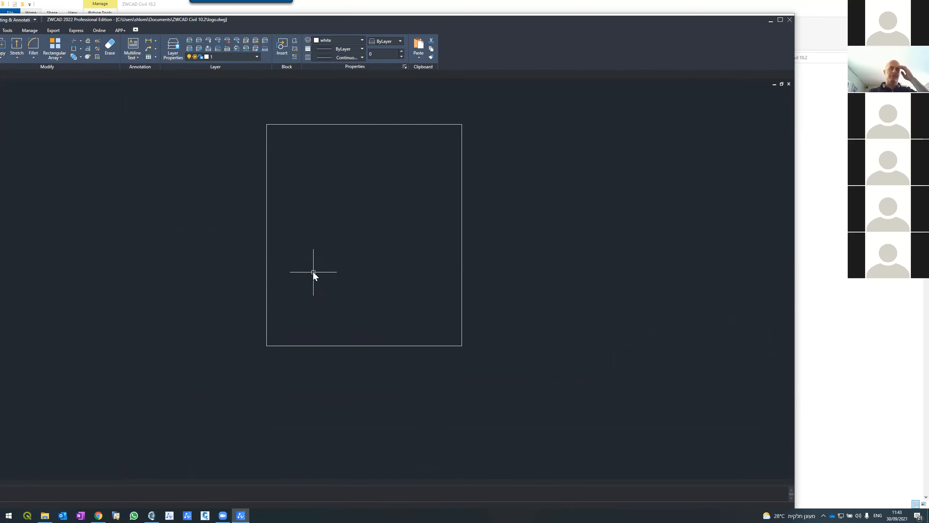
Draw a circle near the middle of the empty logo frame and save the drawing
text(c)
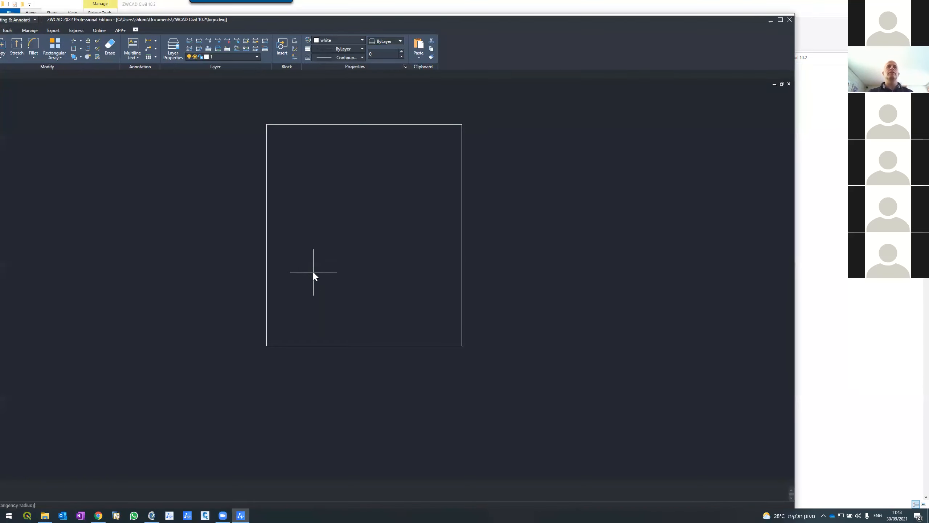
key(Return)
click(361, 241)
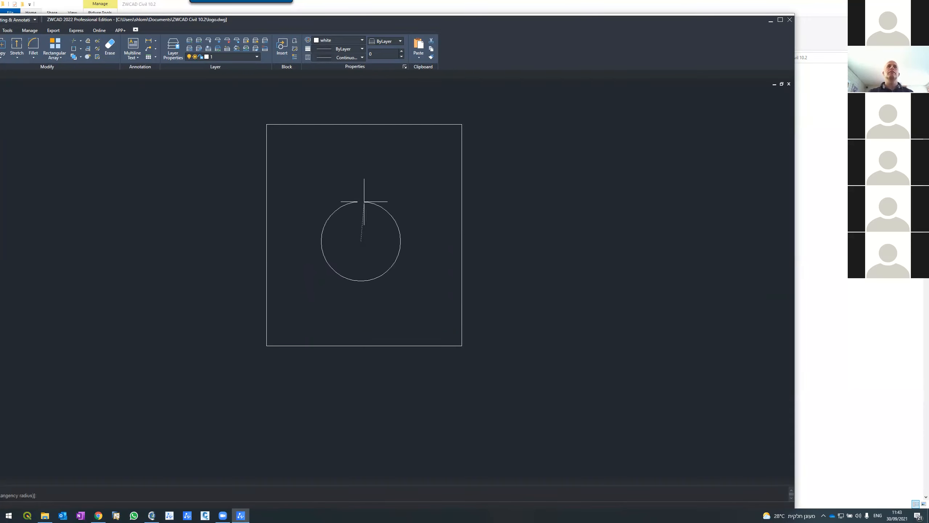
click(361, 202)
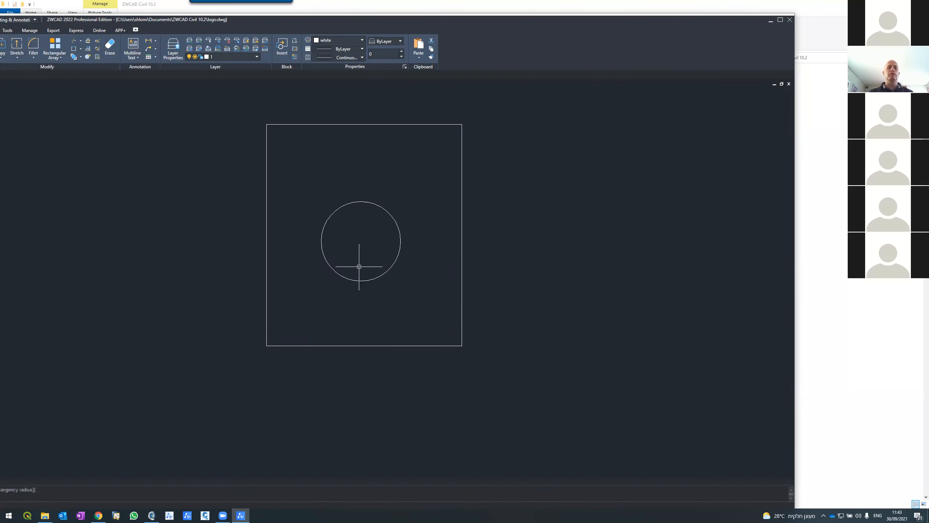
key(ctrl+s)
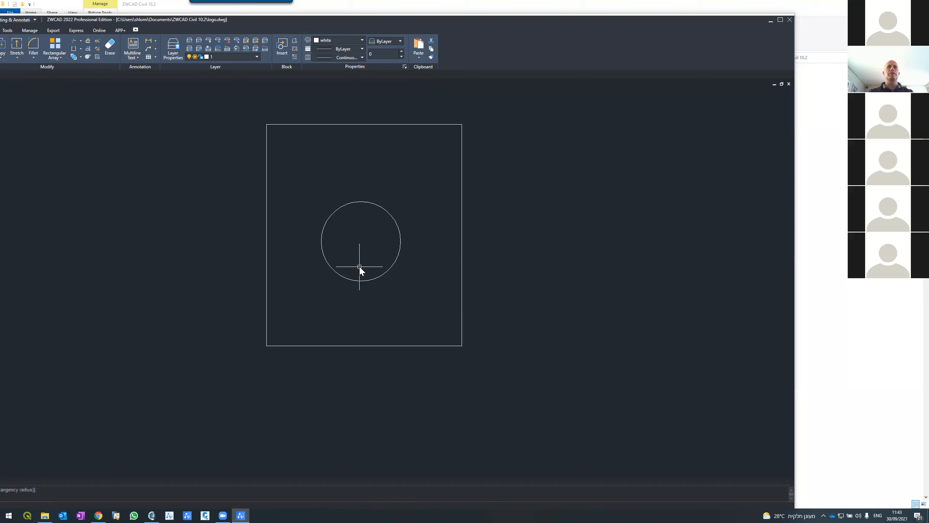
Copy the circle twice, to its upper right and upper left, so that the three circles overlap inside the frame
click(358, 281)
right_click(357, 280)
click(356, 280)
click(384, 236)
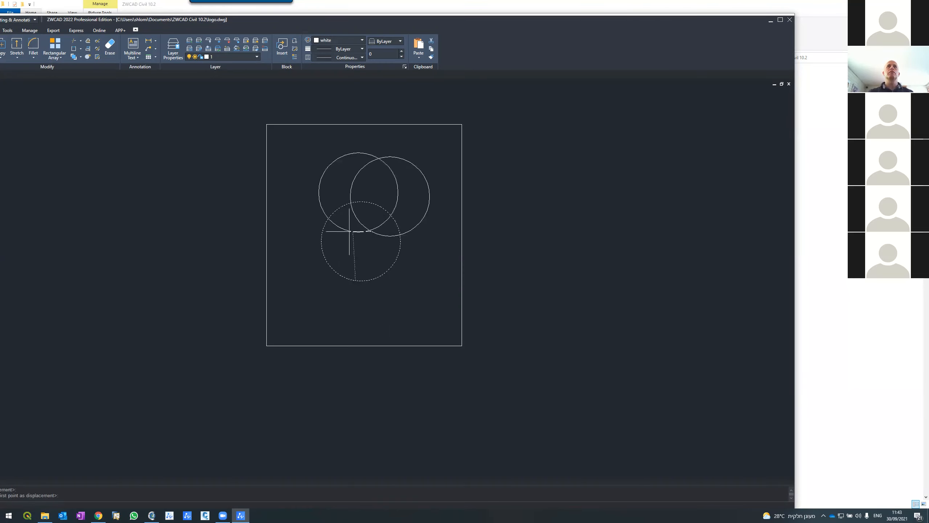
click(327, 234)
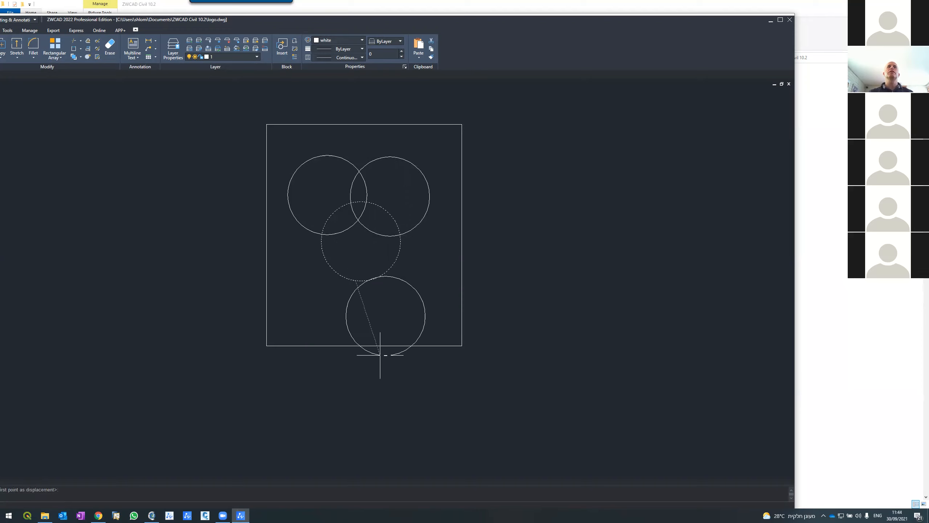
key(Escape)
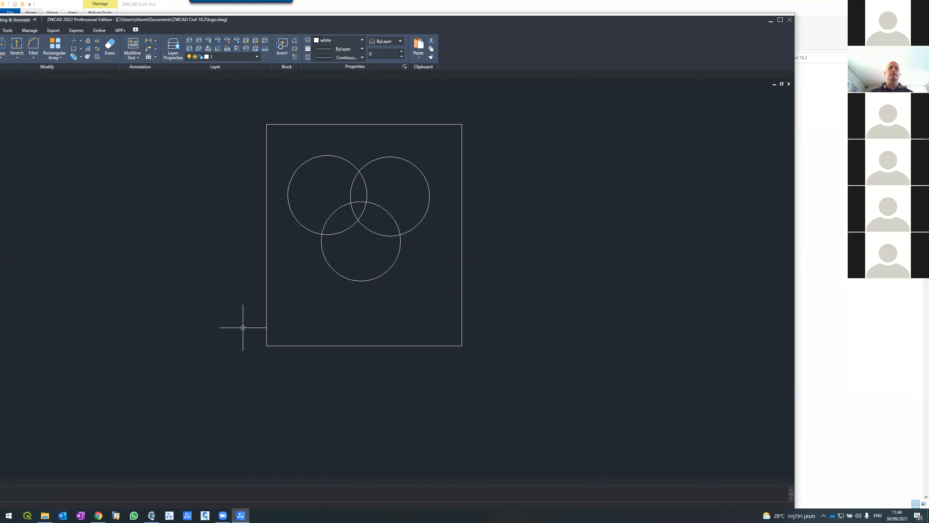
Save the customized logo.dwg and close the drawing
scroll(243, 328, down, 1)
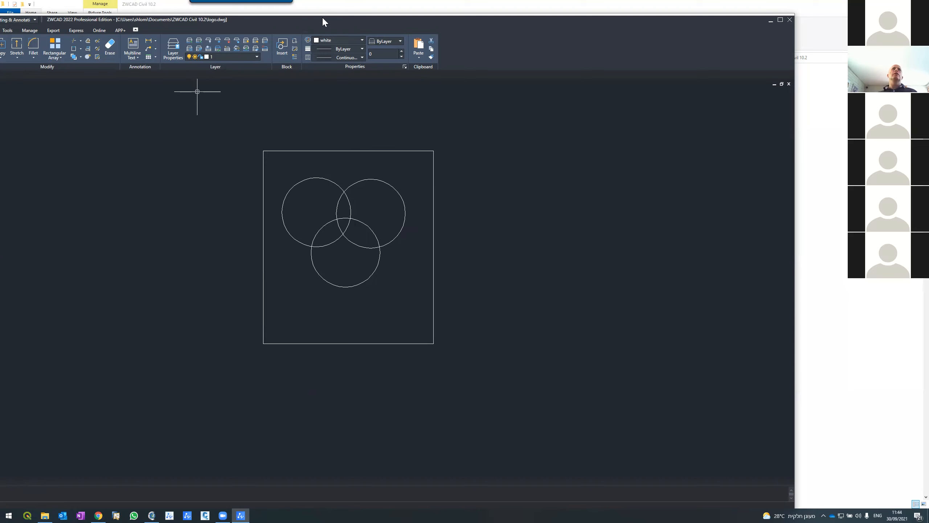
drag(323, 19, 472, 32)
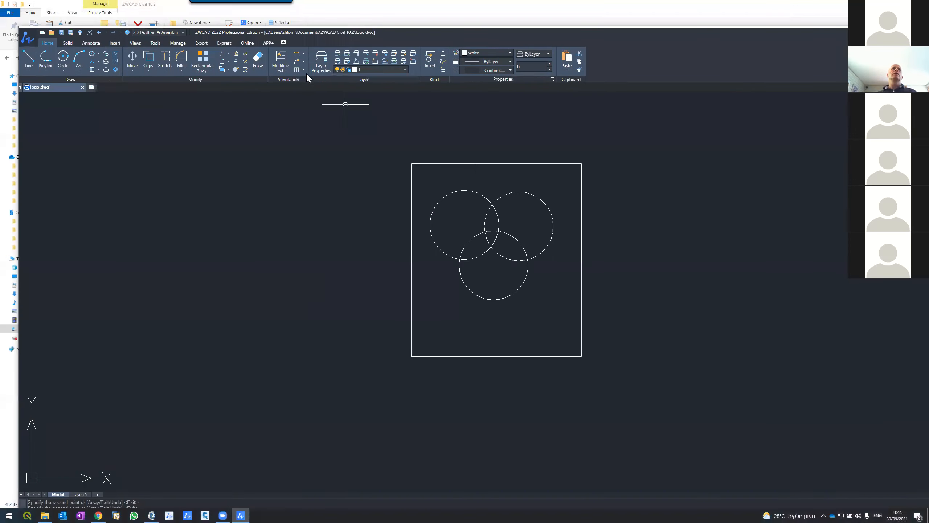
click(62, 33)
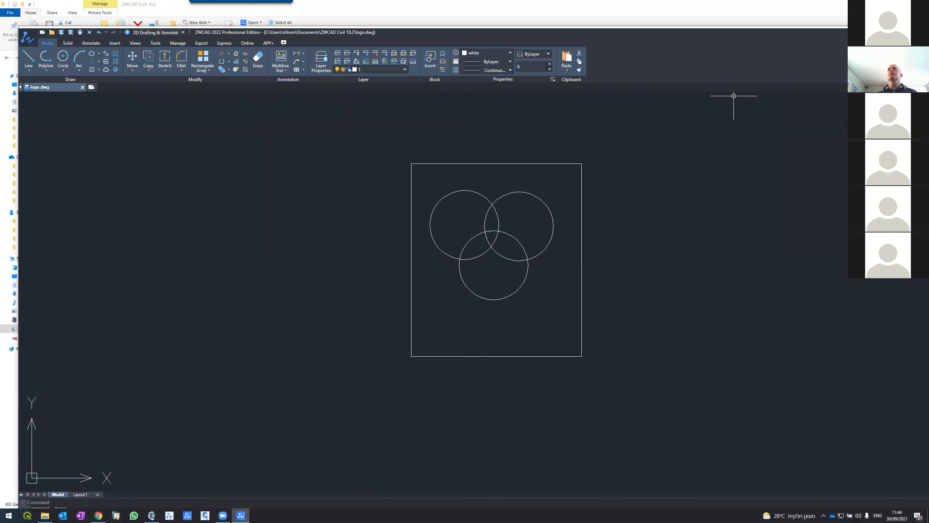
drag(717, 33, 542, 50)
click(763, 49)
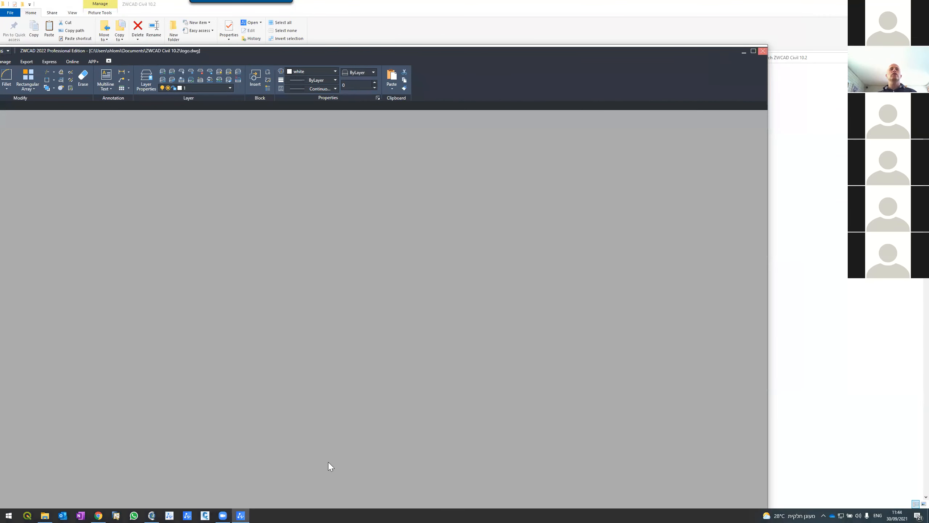
Switch to the Bridge+Junctions-Design drawing in ZWCAD Civil and check the logo block on layouts cv_frame_1 through cv_frame_5
click(152, 515)
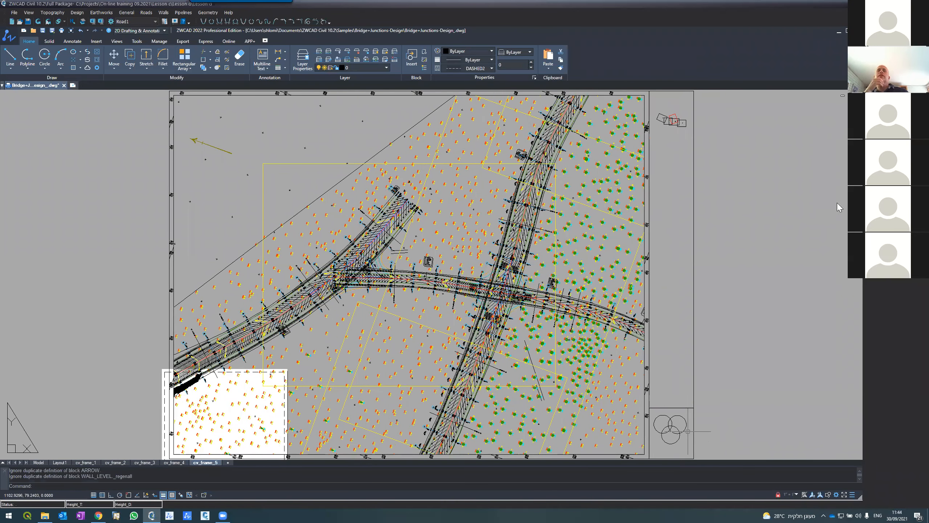
click(81, 463)
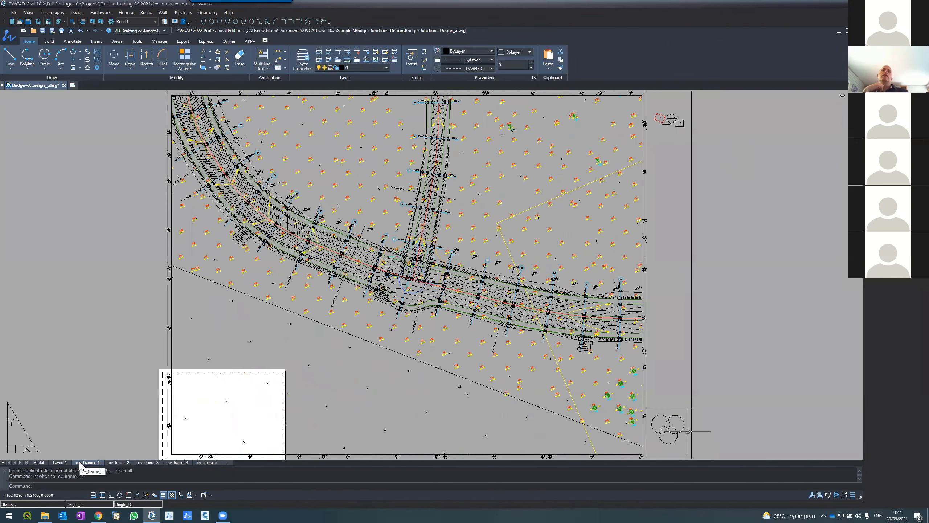
click(117, 462)
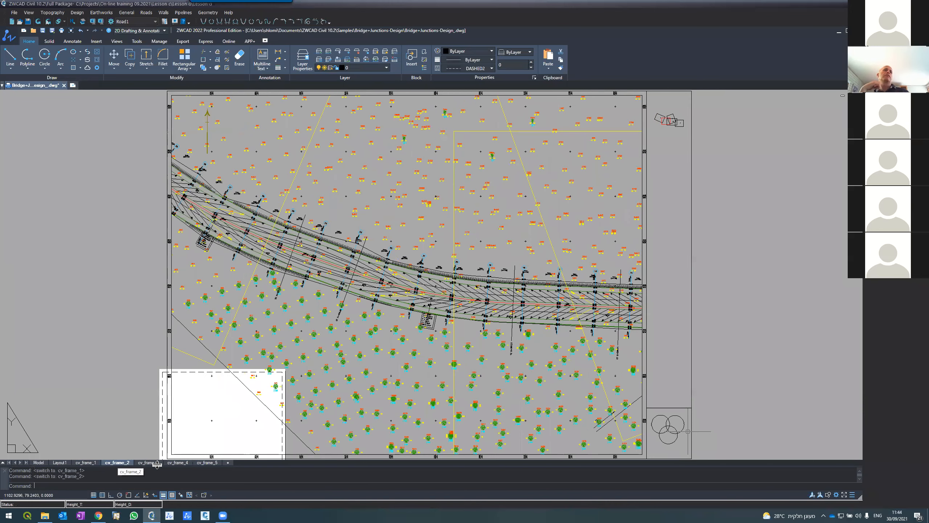
click(150, 463)
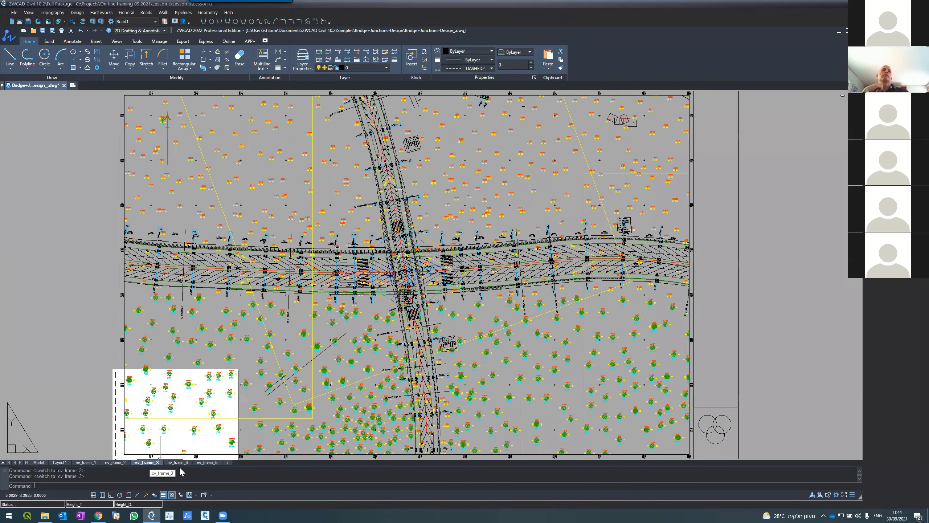
click(178, 463)
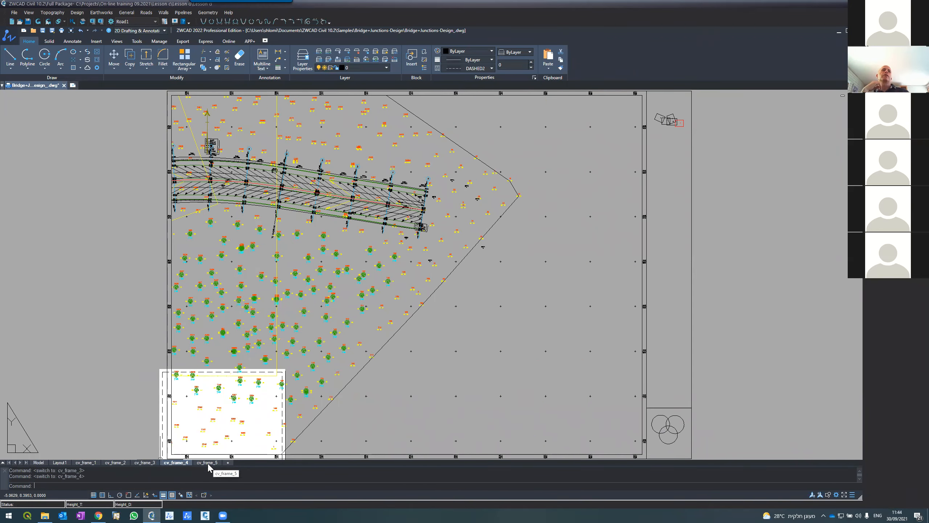
click(206, 463)
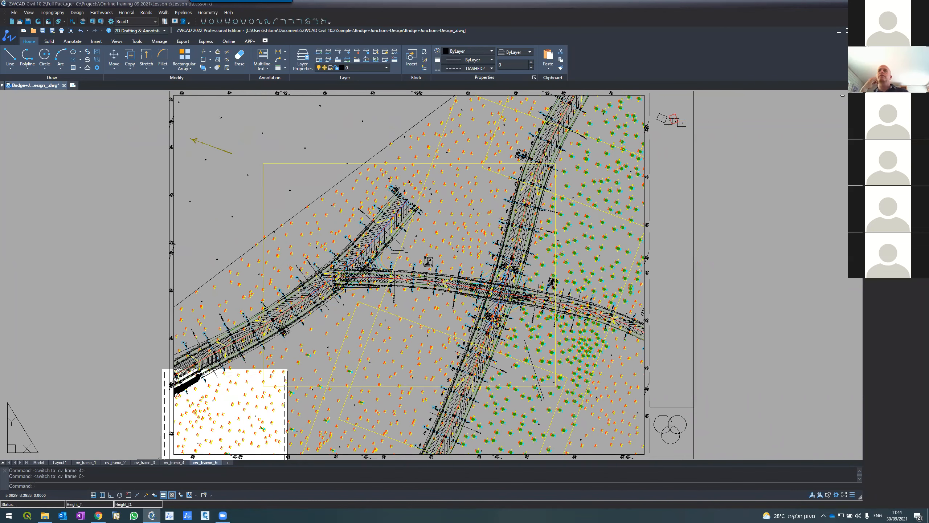
click(93, 333)
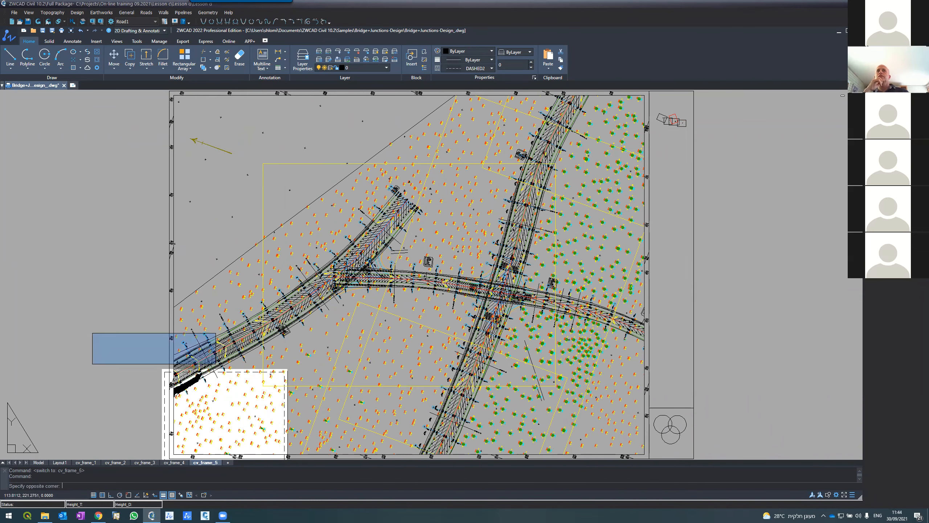
scroll(94, 281, up, 1)
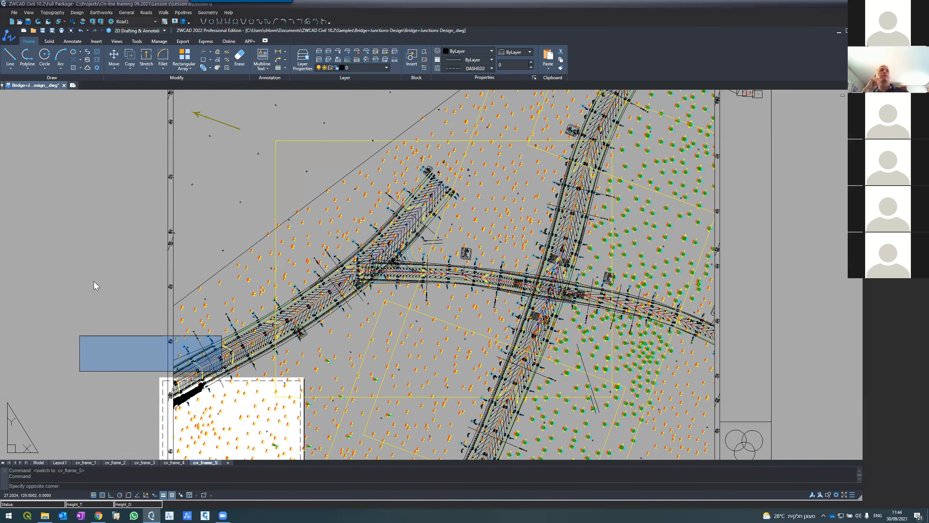
click(93, 281)
key(Escape)
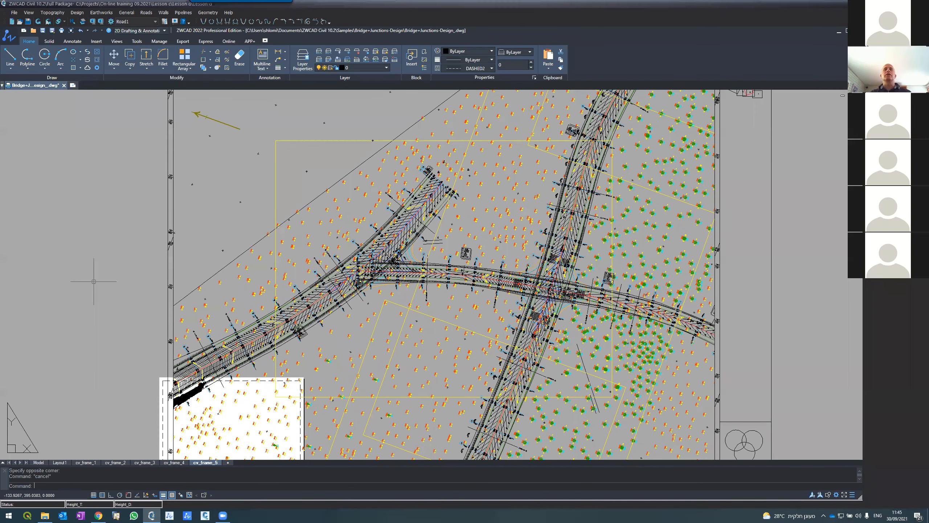
scroll(311, 268, down, 4)
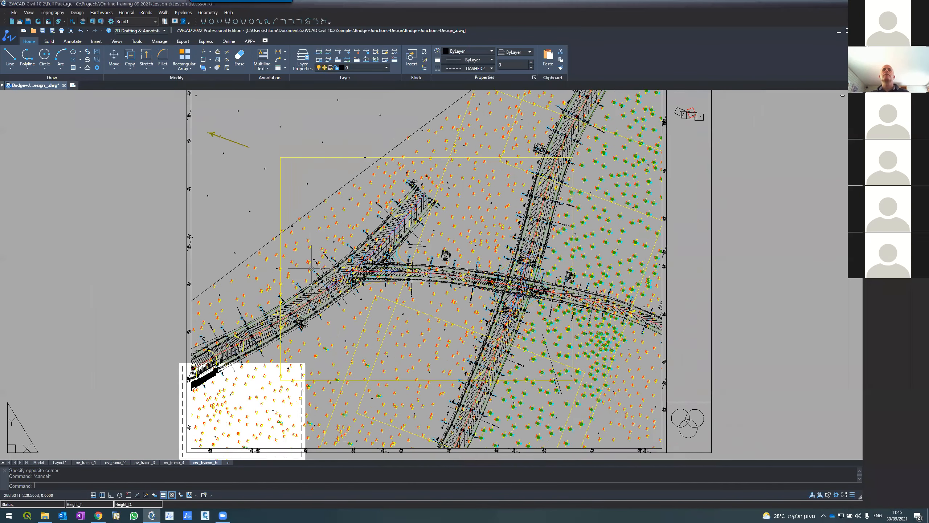
scroll(412, 398, up, 2)
scroll(413, 397, up, 1)
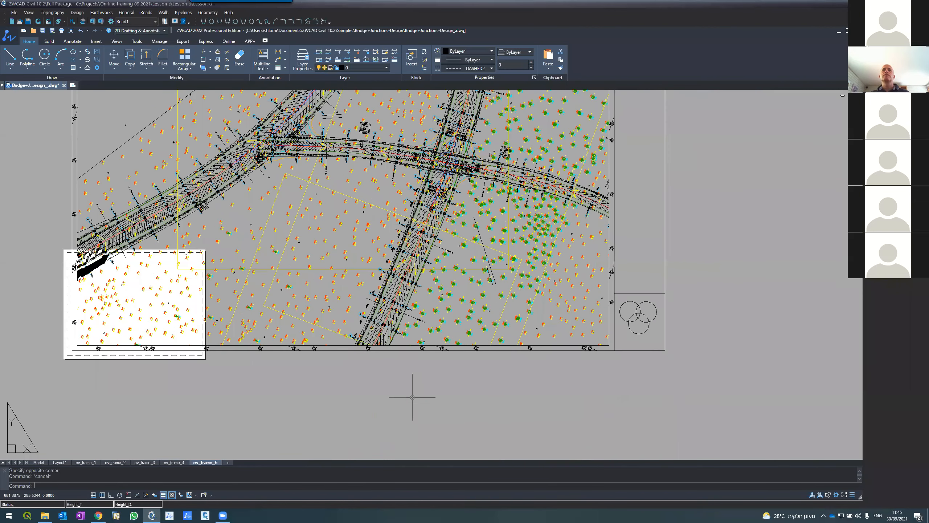
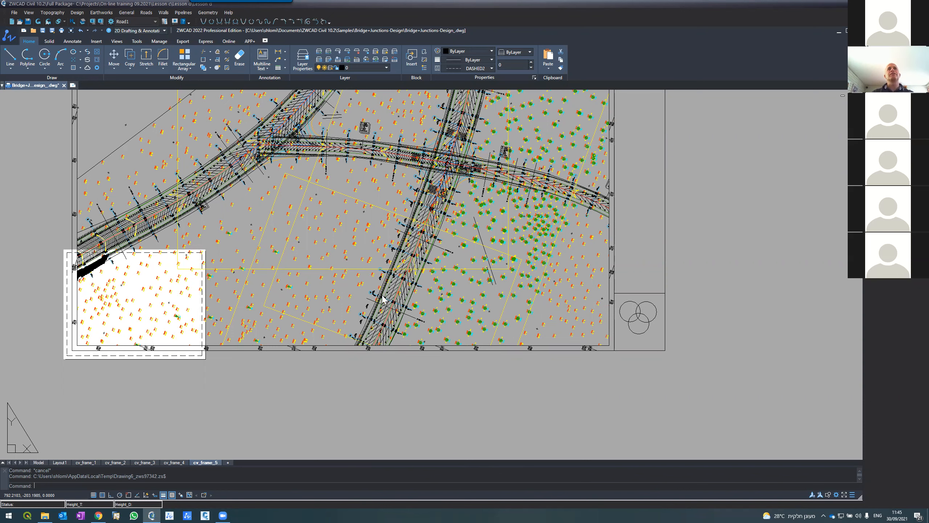
scroll(384, 326, down, 4)
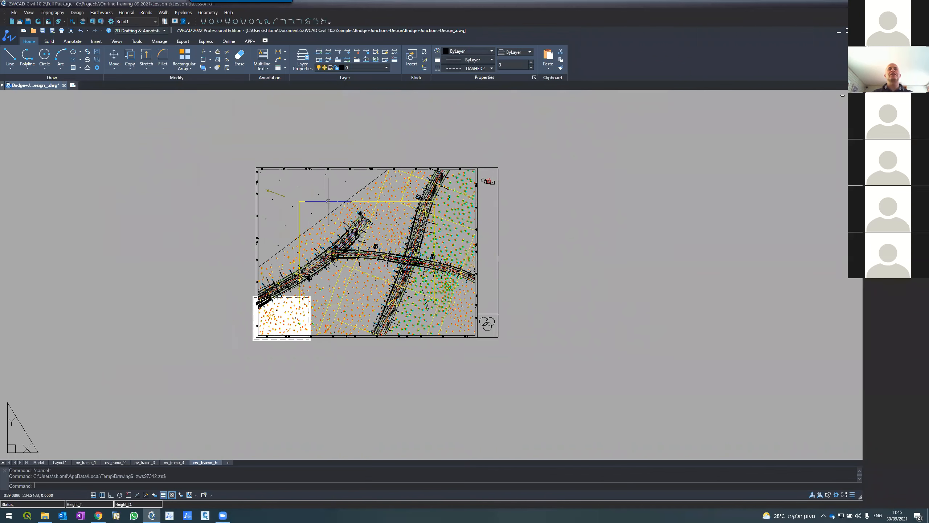
scroll(328, 201, up, 3)
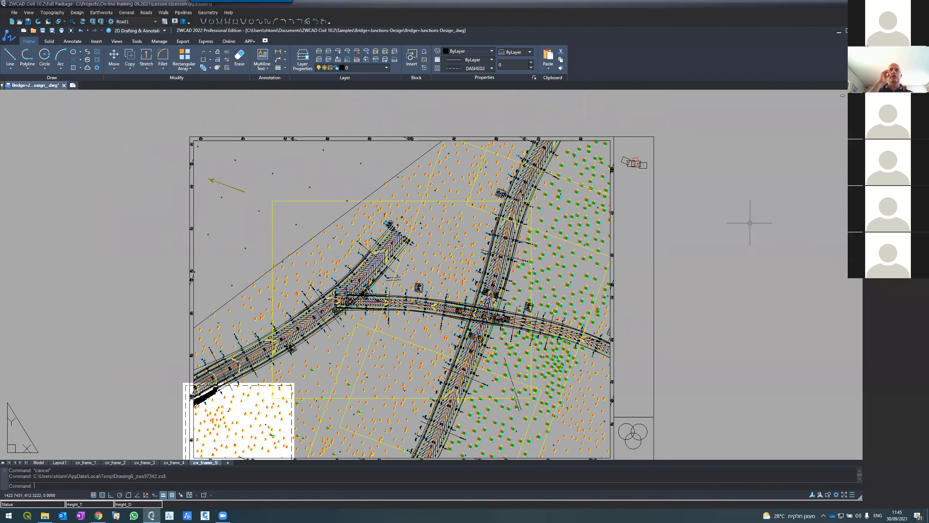
scroll(417, 175, down, 5)
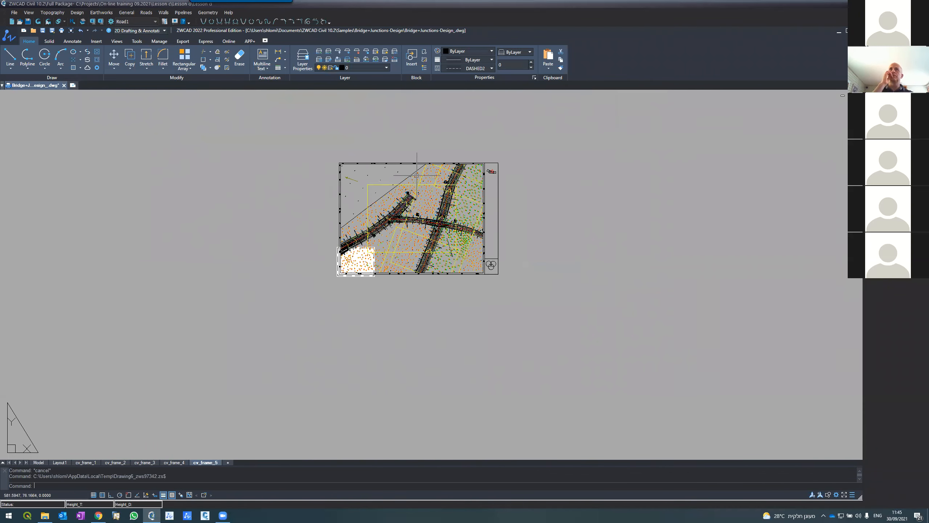
scroll(417, 175, up, 4)
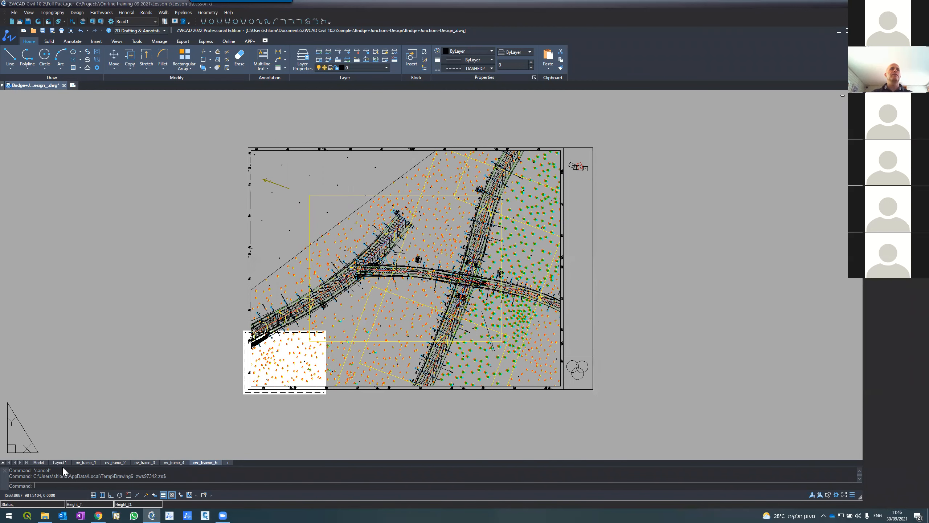
Look through the cv_frame layouts again and view the plot settings of cv_frame_3 without plotting
click(84, 462)
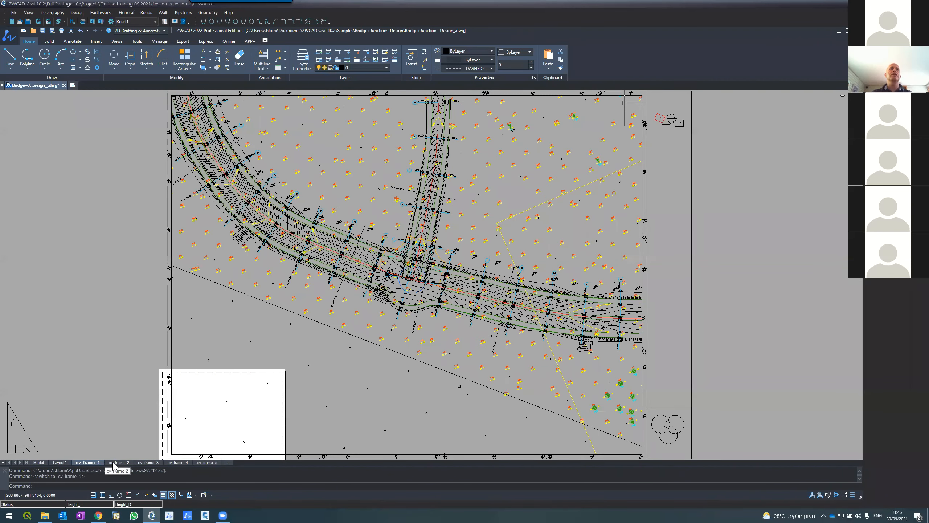
click(116, 463)
click(148, 463)
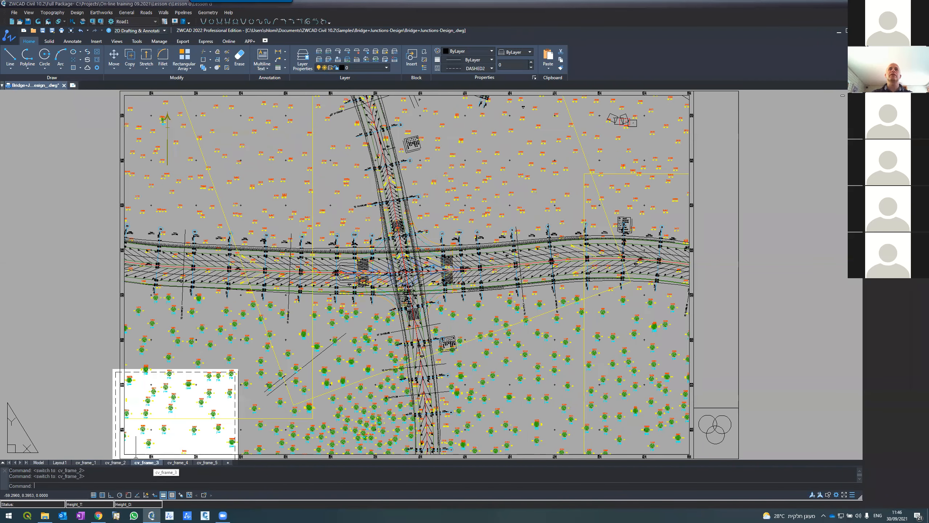
double_click(84, 301)
text(plot)
key(Return)
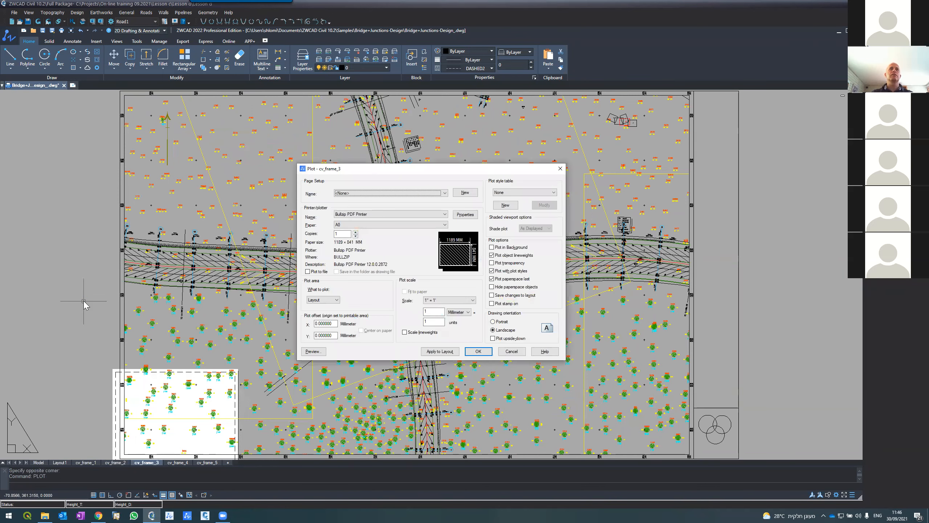
click(511, 351)
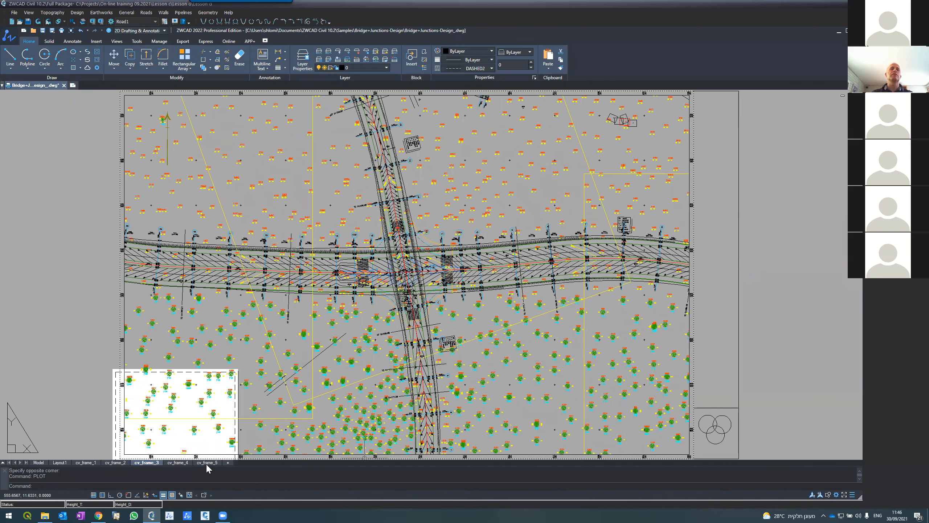
click(206, 463)
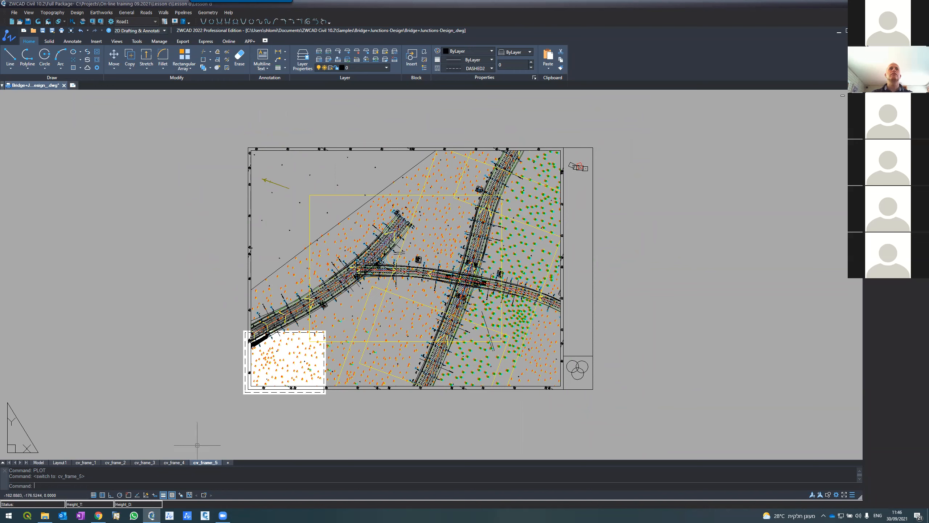
click(173, 463)
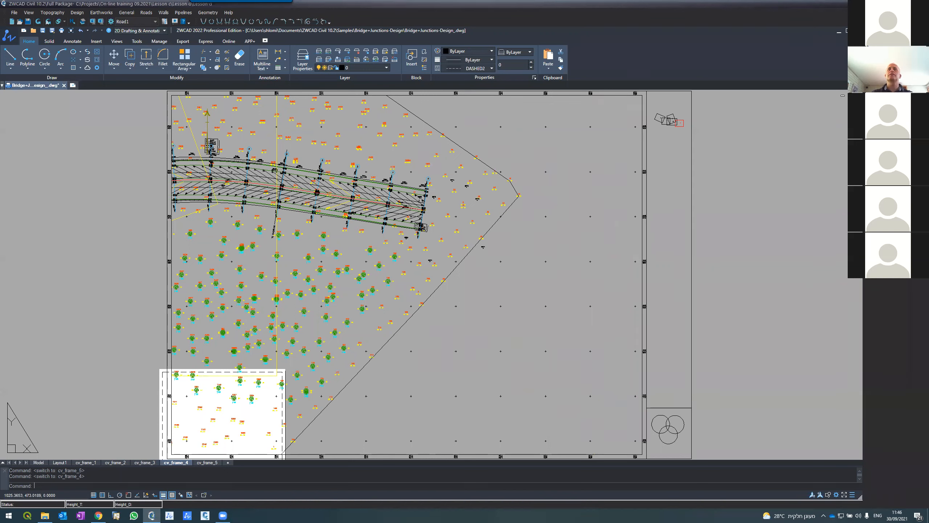
In model space, run Layer Delete and pick a yellow sheet frame to mark its layer UNUSED for deletion
click(38, 462)
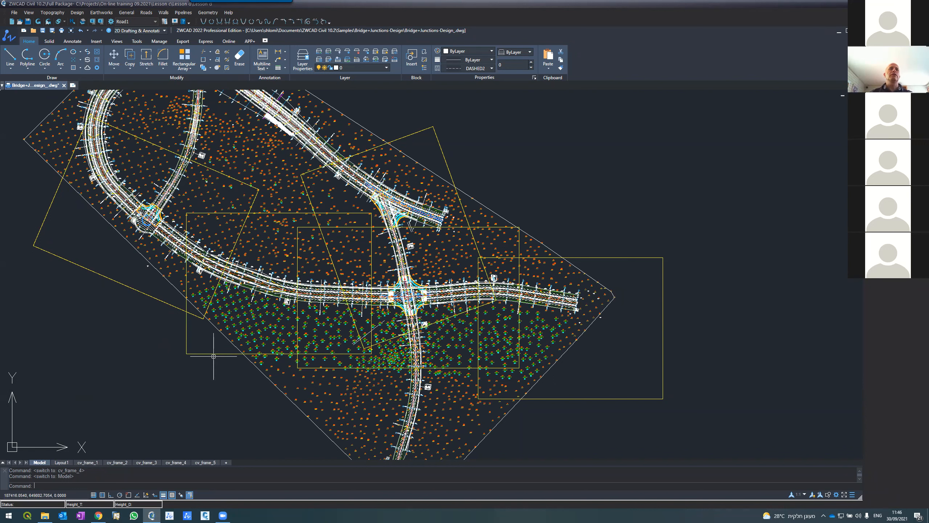
click(387, 60)
key(Escape)
key(Escape)
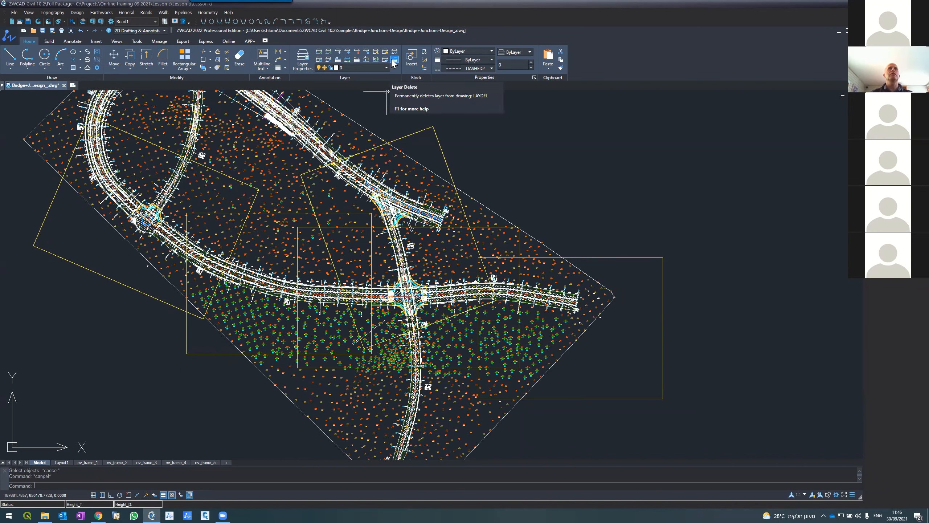
click(394, 63)
click(423, 129)
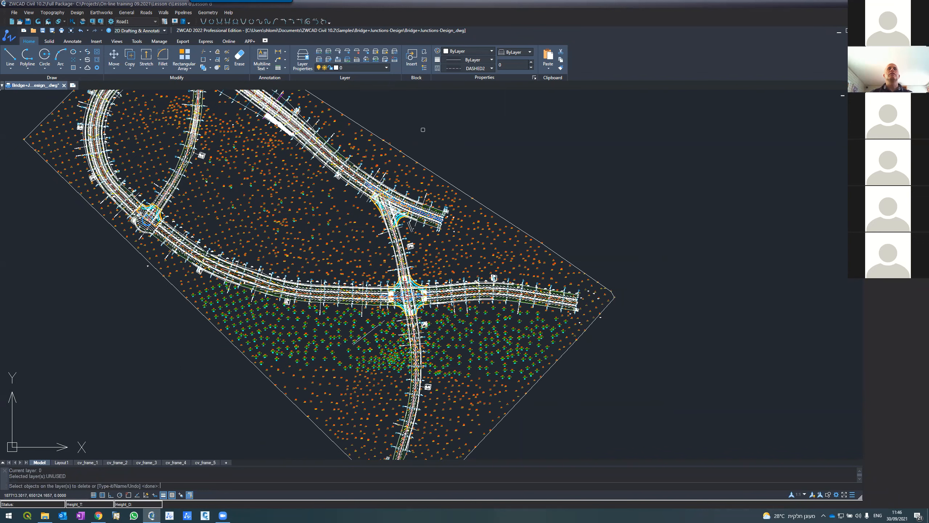
key(Return)
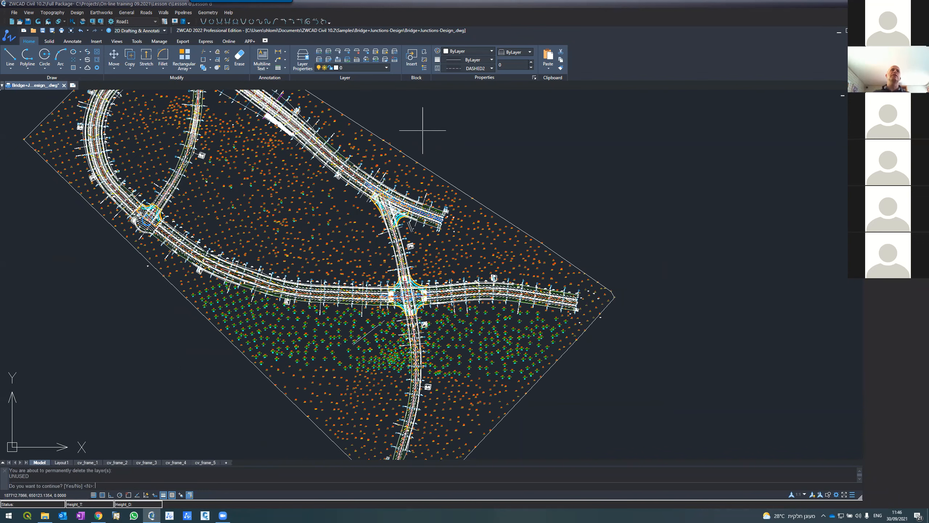
In the Frames maker options, set the layouts to divide by paper size A0(119x84cm) and accept the change
scroll(420, 135, down, 6)
scroll(416, 146, up, 3)
scroll(416, 150, up, 5)
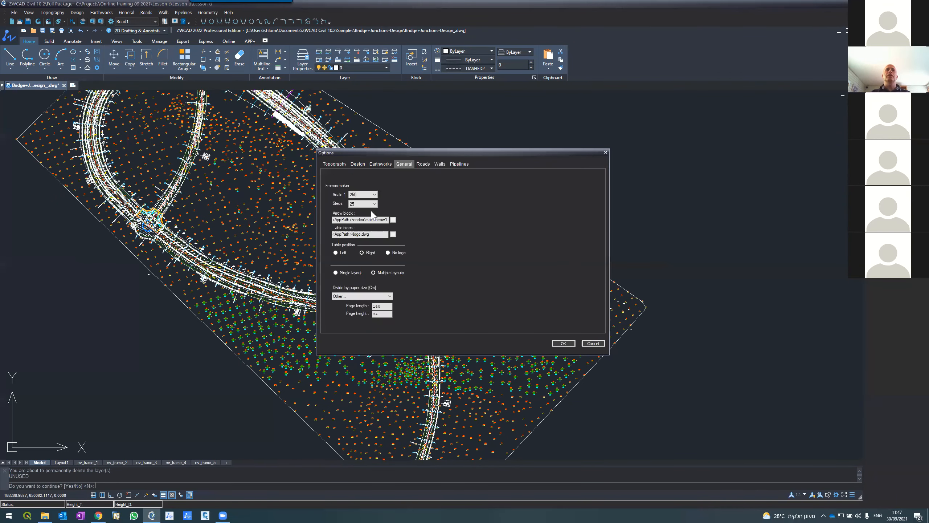
click(349, 297)
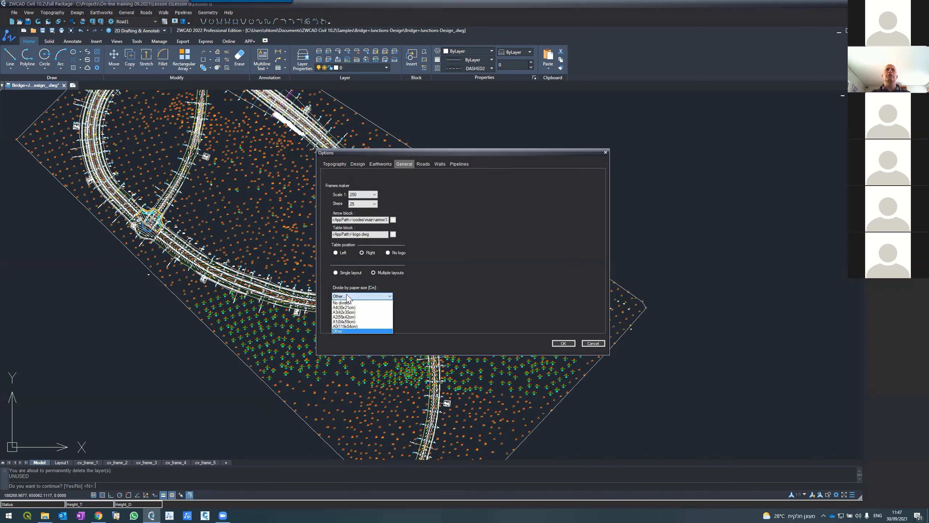
click(345, 326)
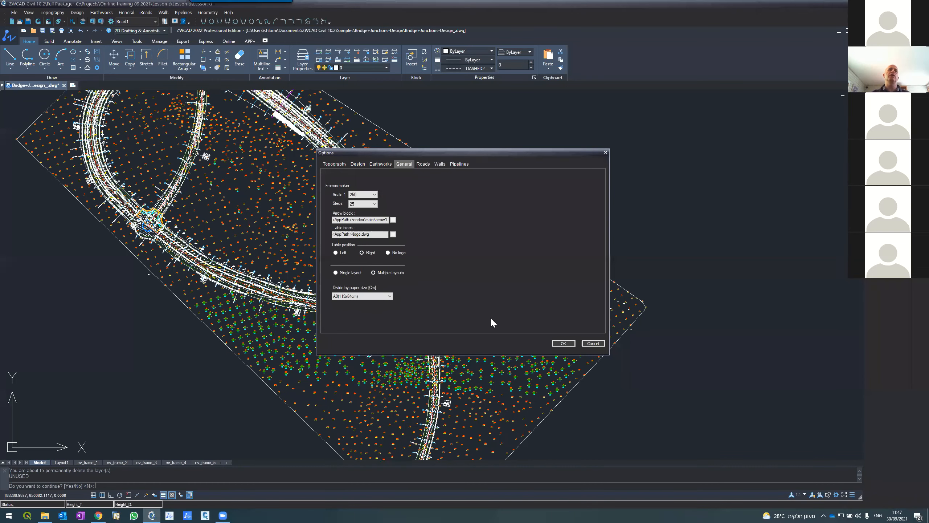
click(563, 343)
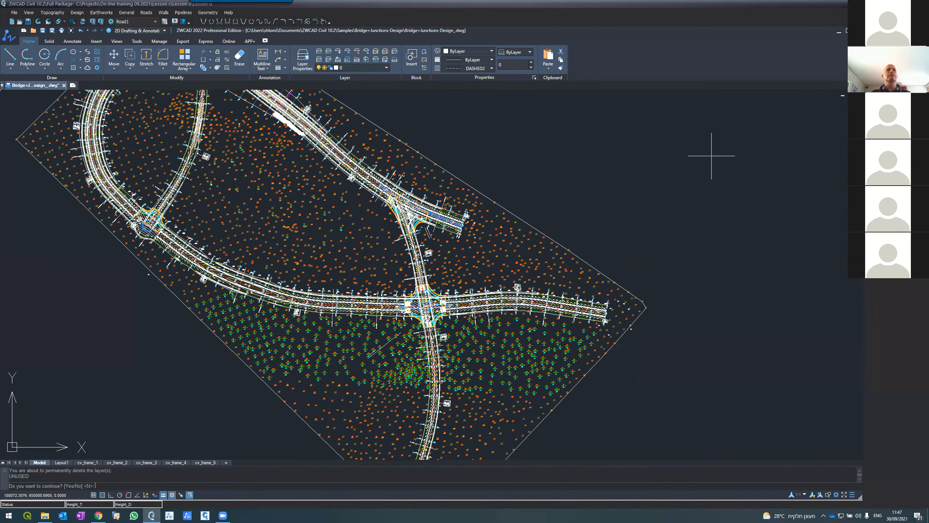
Confirm the permanent deletion of the UNUSED layer
text(y)
key(Return)
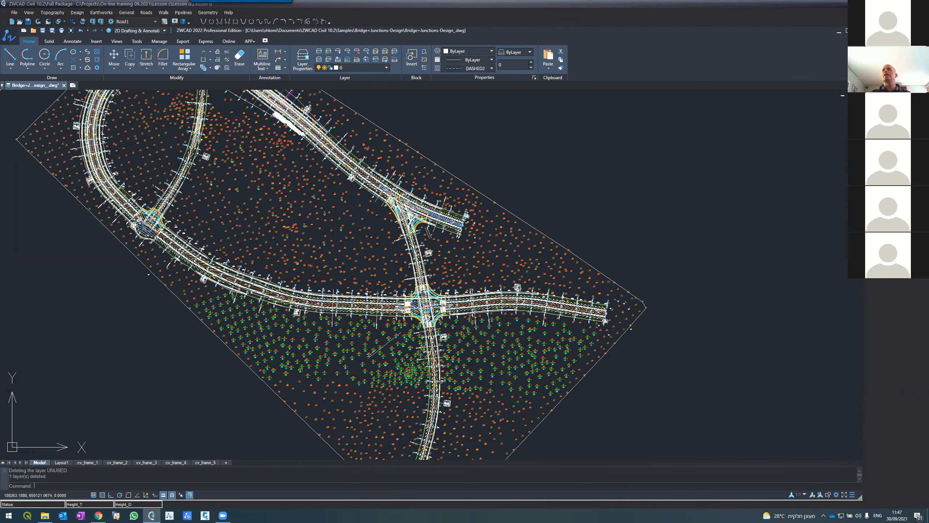
Place a single A0 sheet frame in the empty area northeast of the road design and end the placement
scroll(551, 222, down, 2)
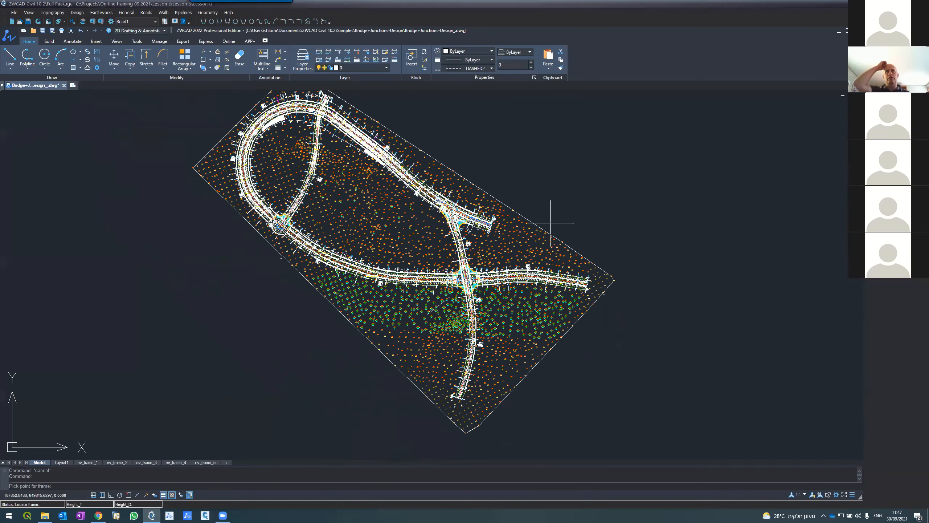
scroll(551, 223, down, 2)
key(Escape)
scroll(566, 197, up, 3)
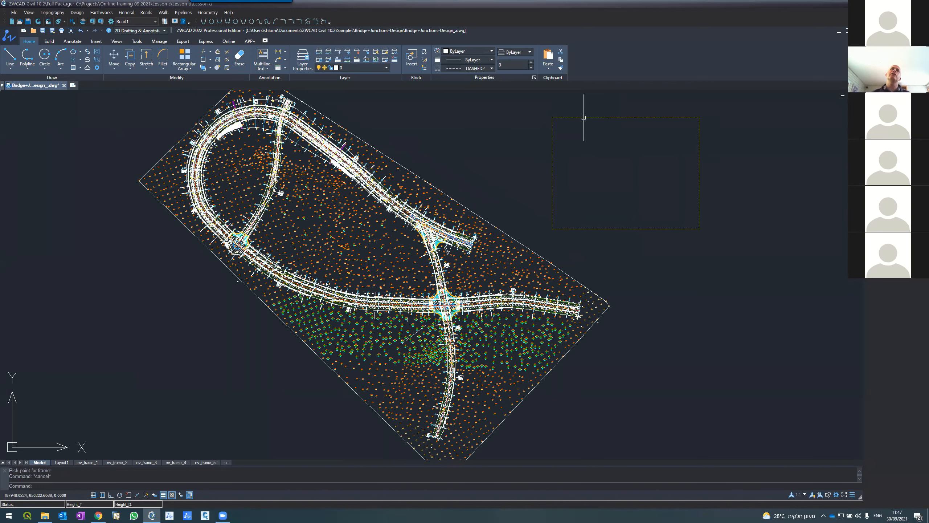
Select the placed frame to check its layer and review the Frames maker options without changing them
click(583, 118)
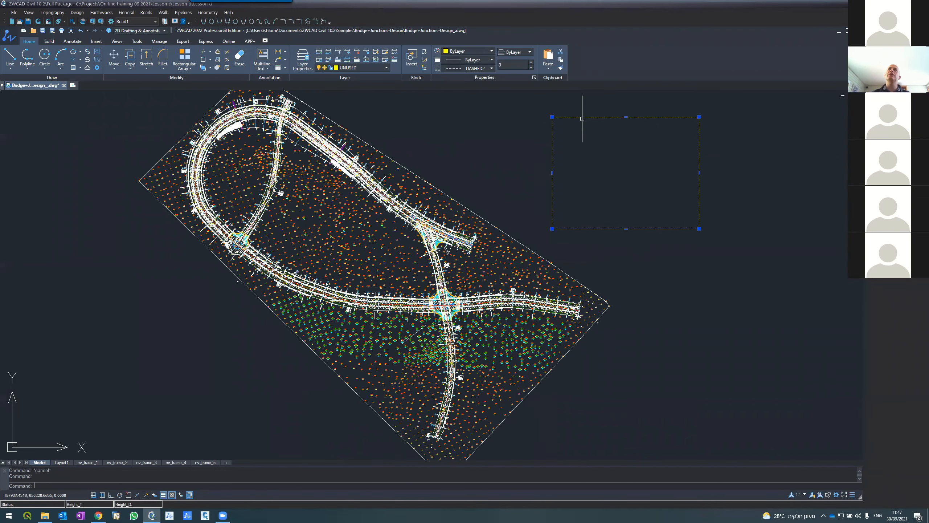
key(Escape)
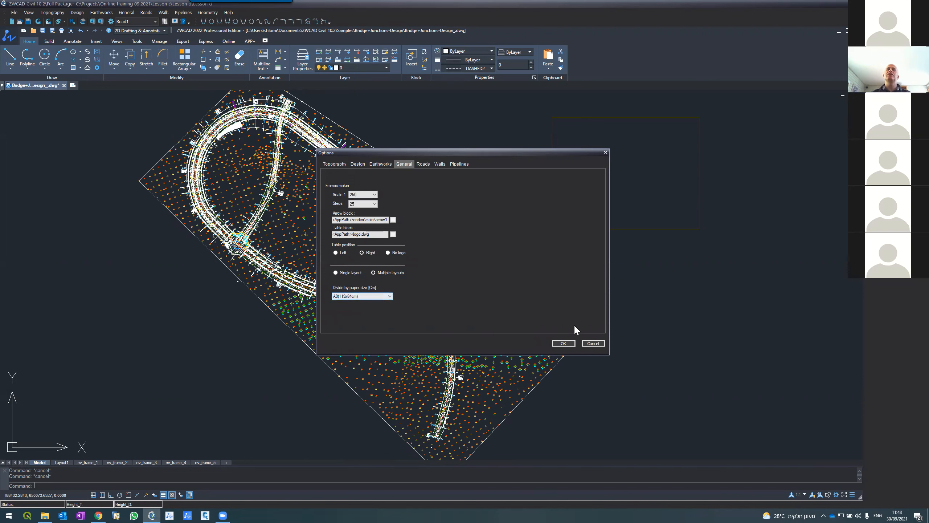
click(593, 343)
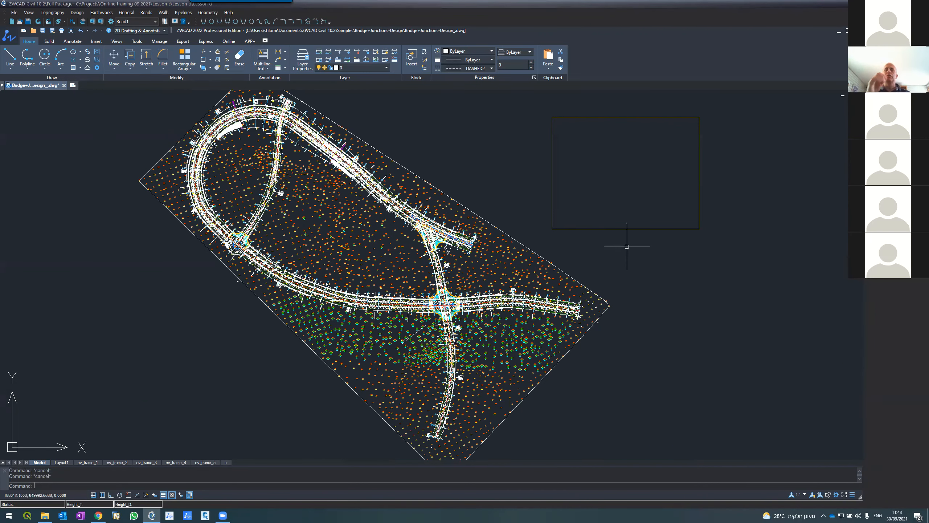
Move the A0 frame over the looped road at the northwest end of the design
text(e)
key(Return)
click(618, 230)
key(Return)
click(603, 230)
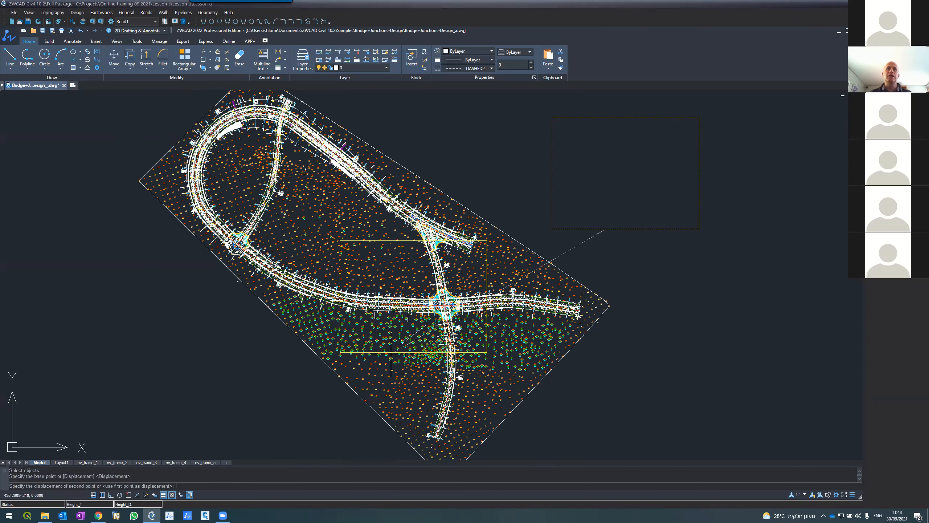
click(275, 195)
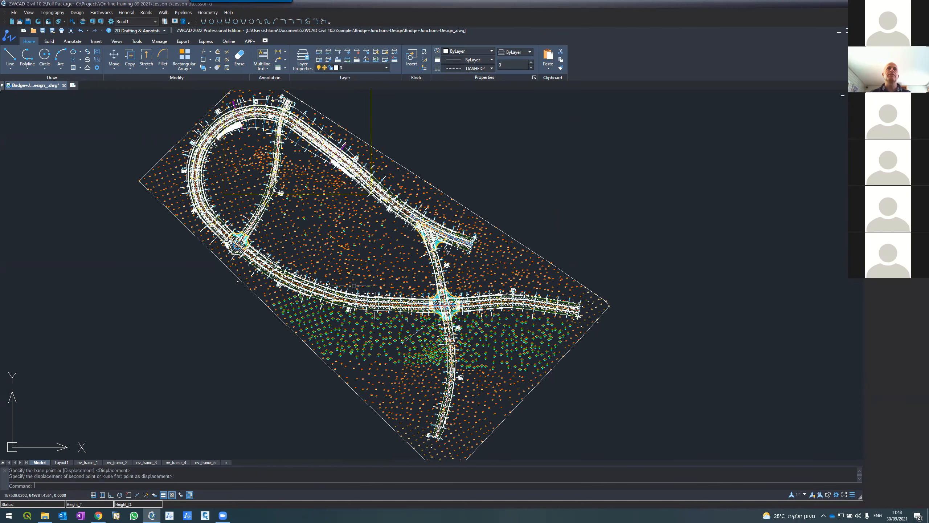
With object snap on, rotate the frame clockwise about its lower-left corner, roughly parallel to the site's northeast boundary
scroll(354, 286, down, 2)
scroll(327, 224, up, 4)
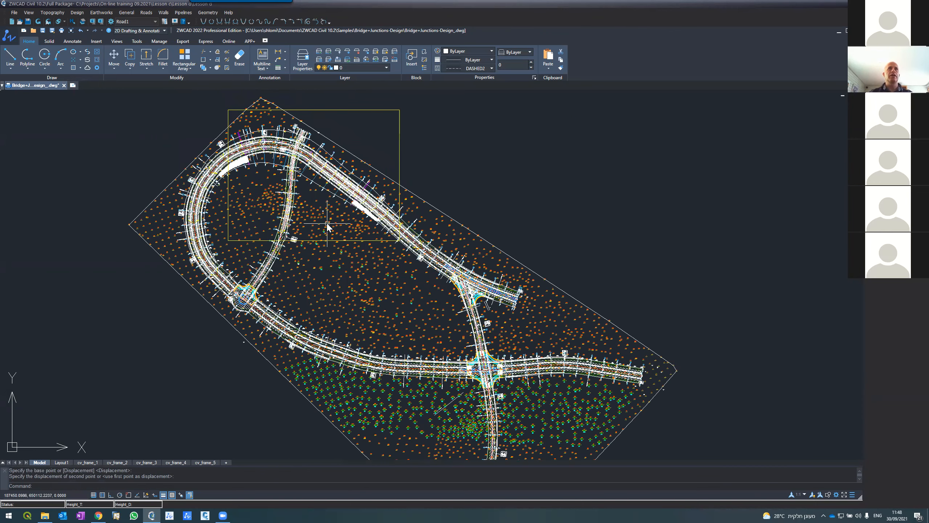
key(Return)
click(316, 240)
key(Return)
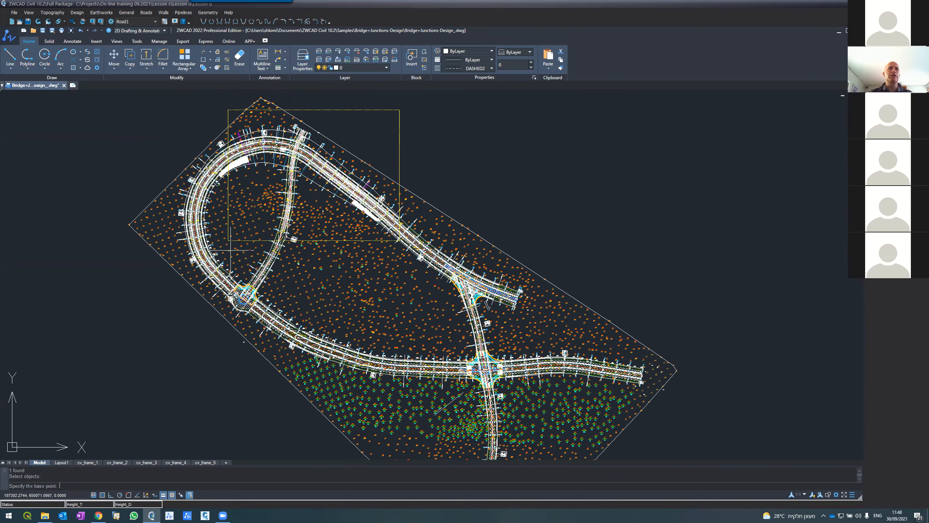
scroll(228, 243, up, 5)
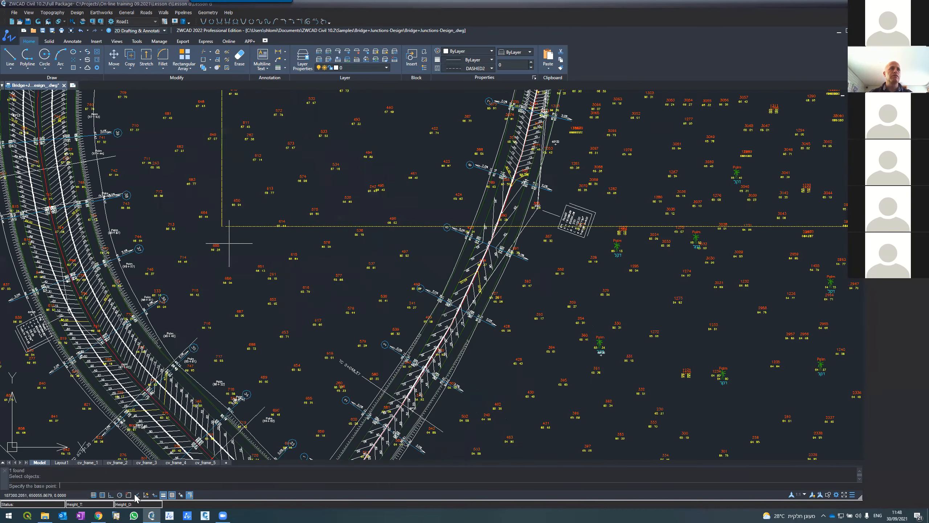
key(F3)
click(221, 223)
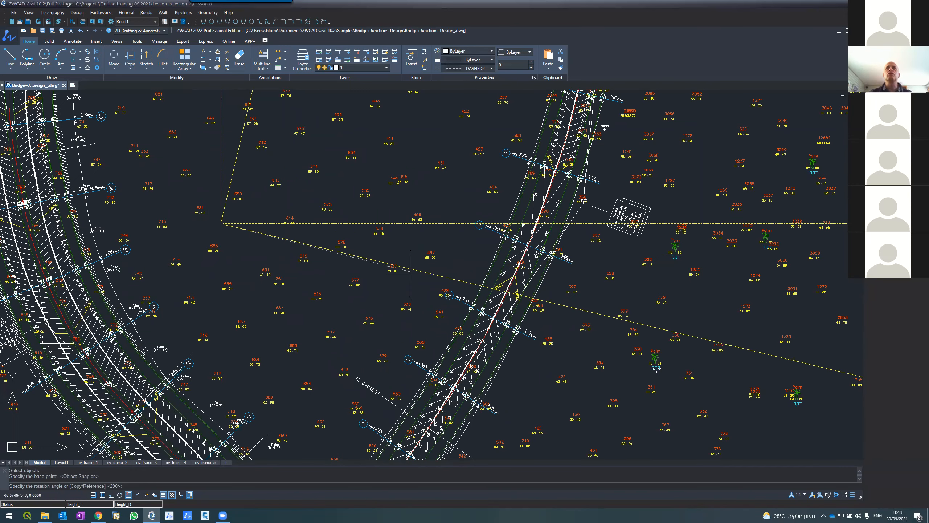
scroll(406, 282, down, 5)
scroll(404, 286, down, 3)
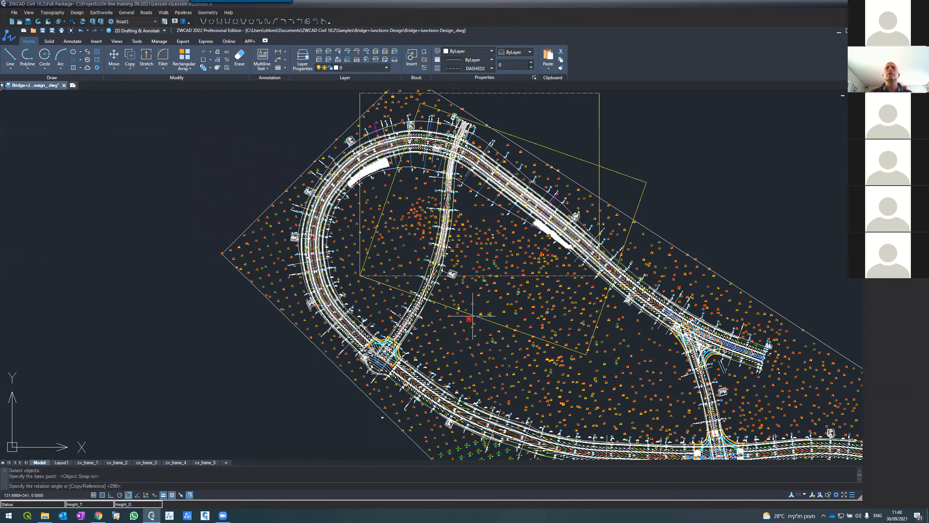
click(455, 334)
Move the rotated frame northwest so that it covers the upper end of the road loop
text(m)
key(Return)
click(491, 356)
key(Return)
click(480, 331)
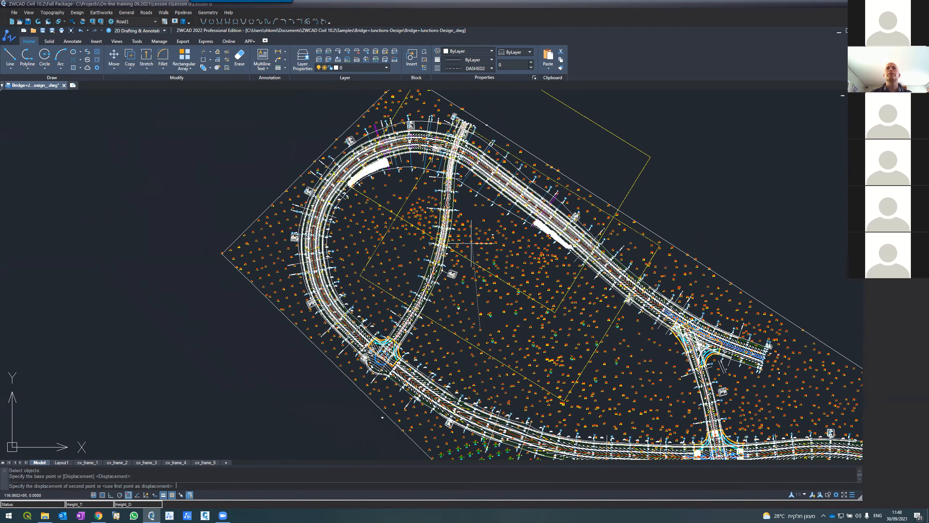
click(445, 234)
Copy the rotated frame twice toward the southeast along the main road, overlapping neighbouring frames
text(co)
key(Return)
scroll(470, 281, down, 4)
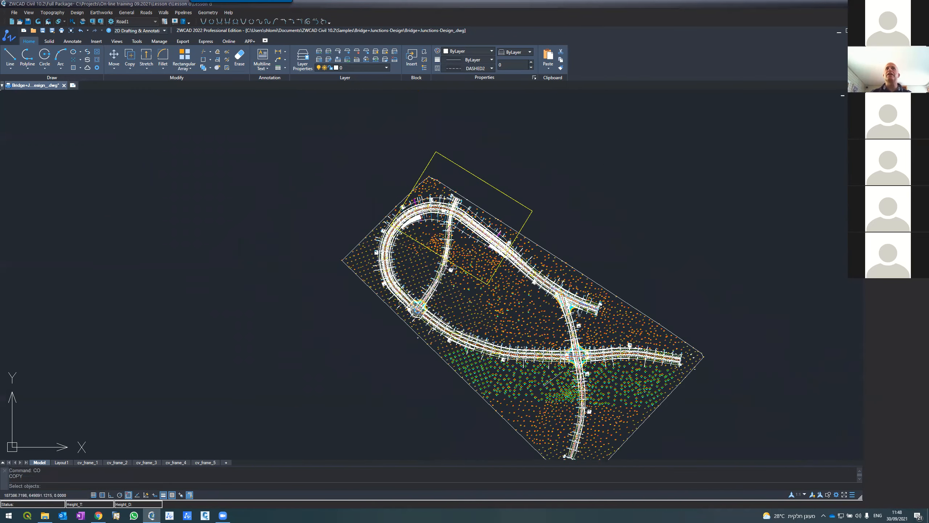
scroll(509, 290, down, 3)
scroll(526, 290, up, 6)
click(398, 263)
key(Return)
click(399, 261)
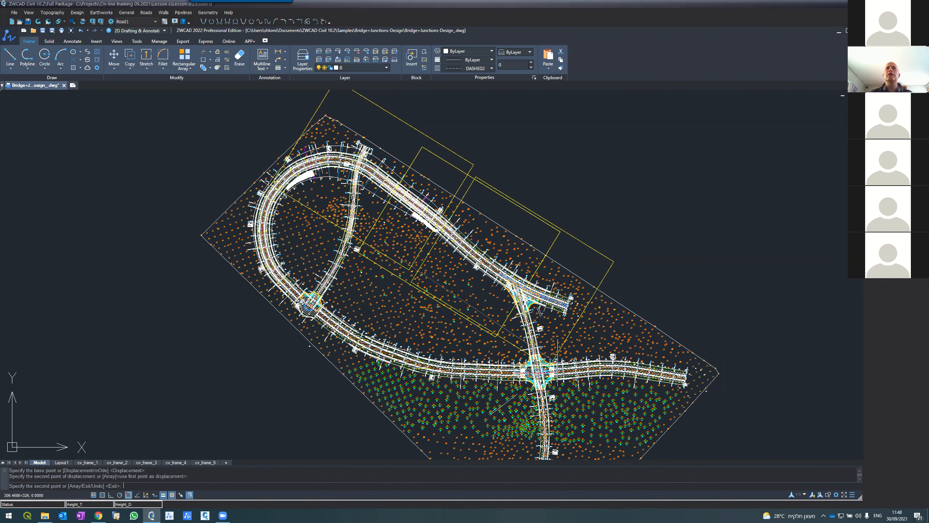
click(578, 389)
key(Return)
Save the project as Lesson d
scroll(302, 337, down, 4)
scroll(368, 326, up, 3)
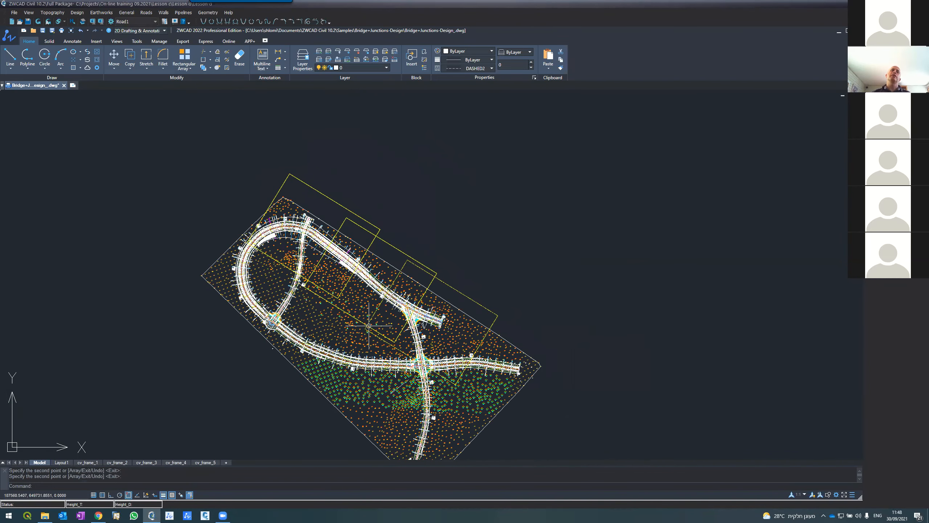
click(27, 21)
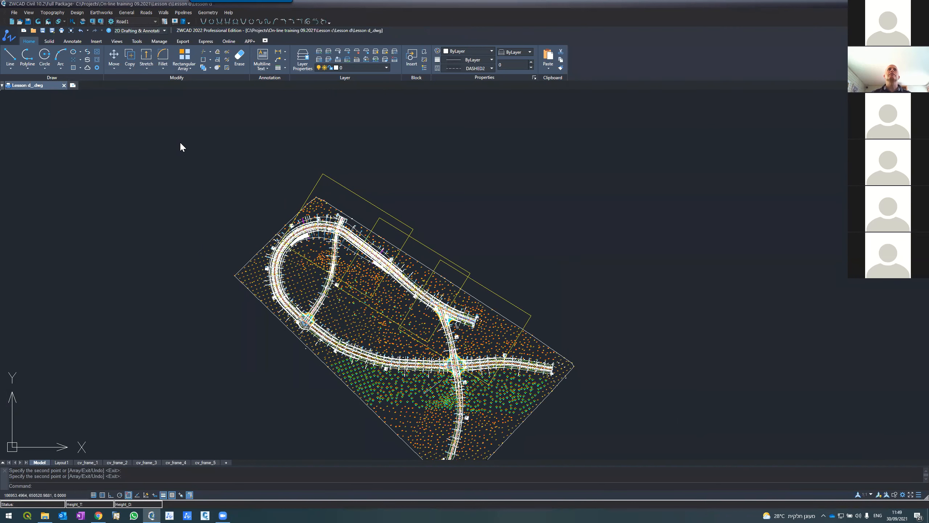
Run Frames Maker on the three rotated frames, selecting them in order from northwest to southeast, to generate their sheet layouts
click(126, 14)
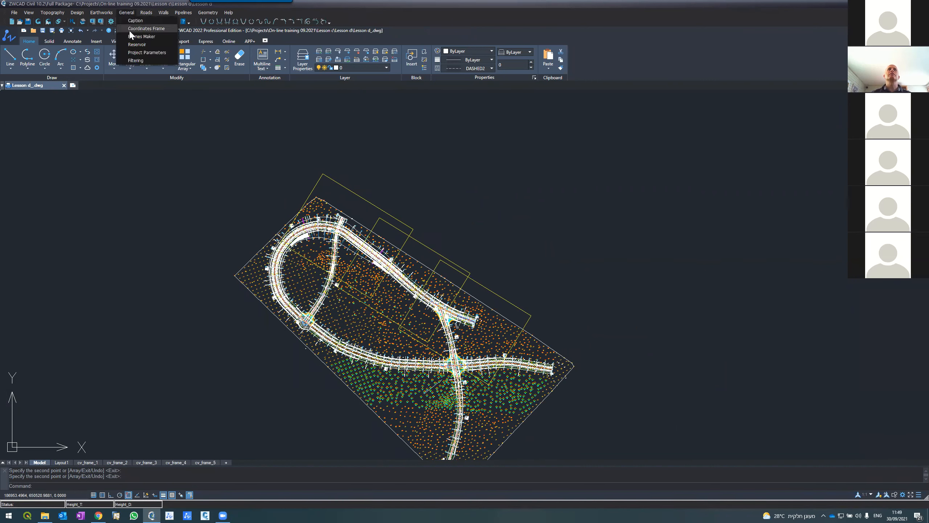
click(130, 36)
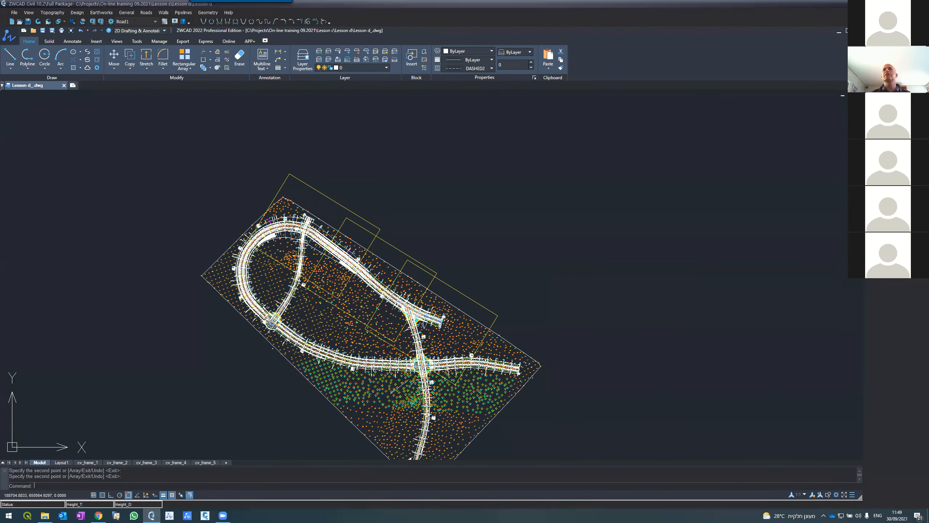
key(Return)
click(377, 227)
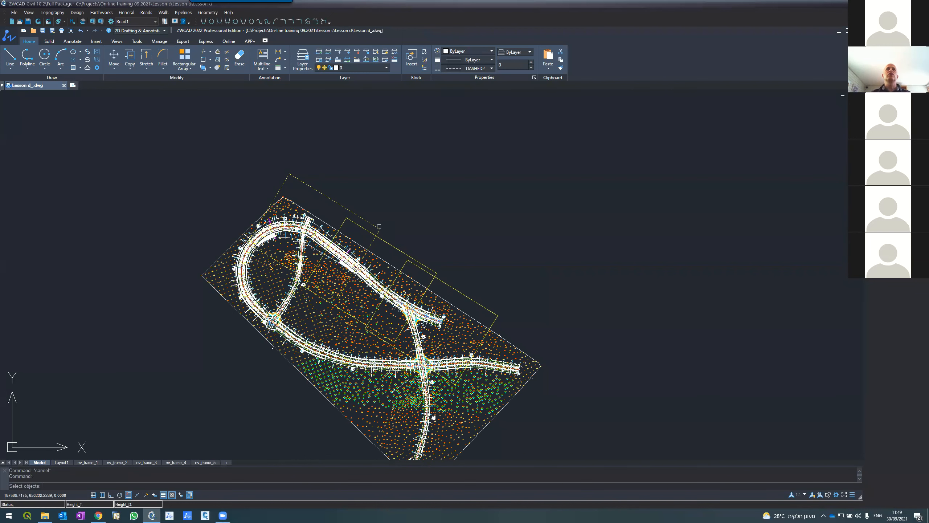
key(Return)
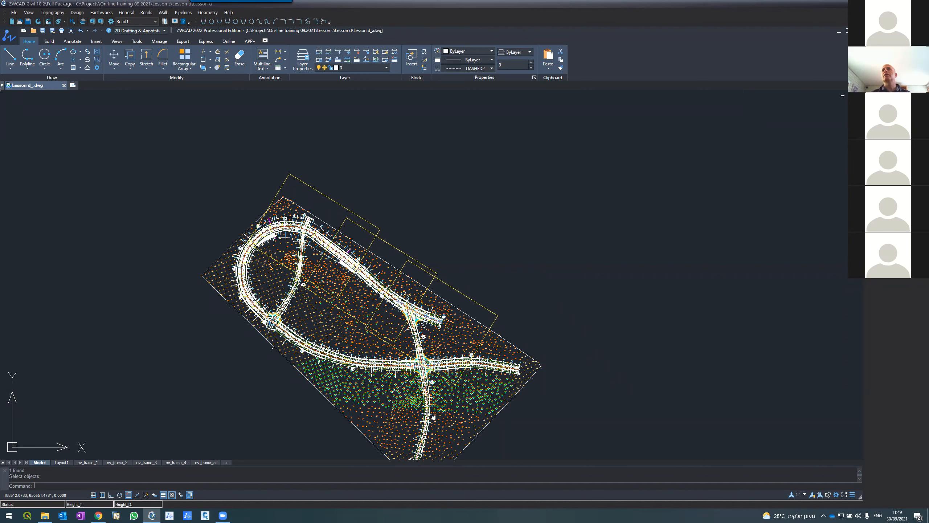
key(Escape)
click(406, 256)
key(Return)
key(Return)
click(460, 292)
key(Return)
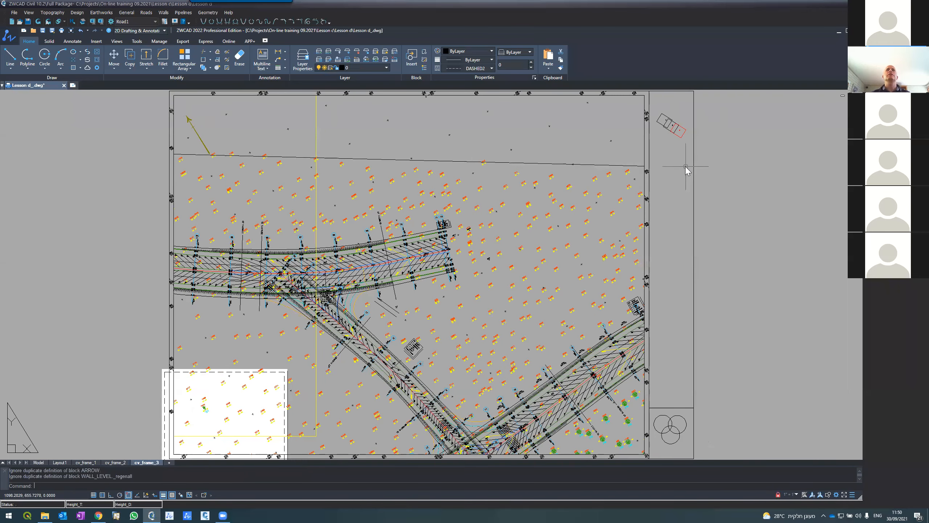
Check the overview of sheets in the cv_frame_3 layout and freeze the UNUSED layer
scroll(677, 122, up, 6)
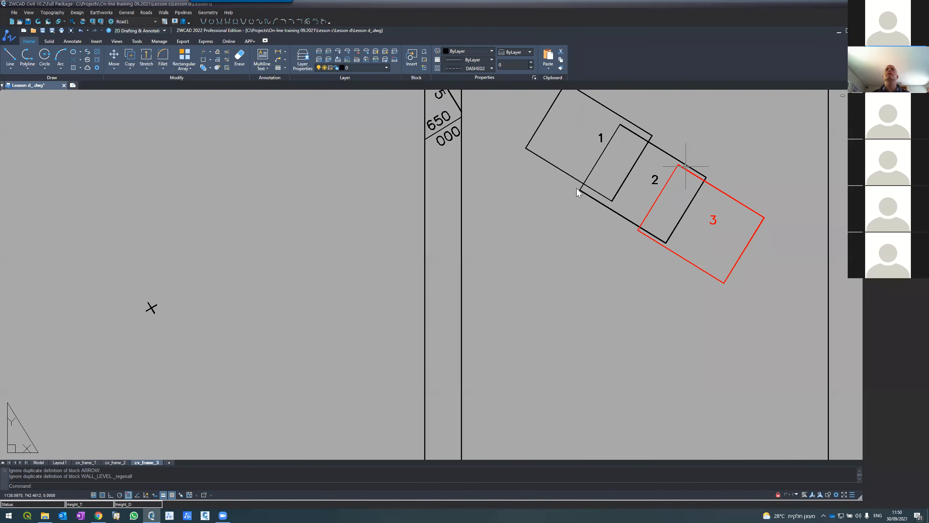
scroll(576, 188, down, 6)
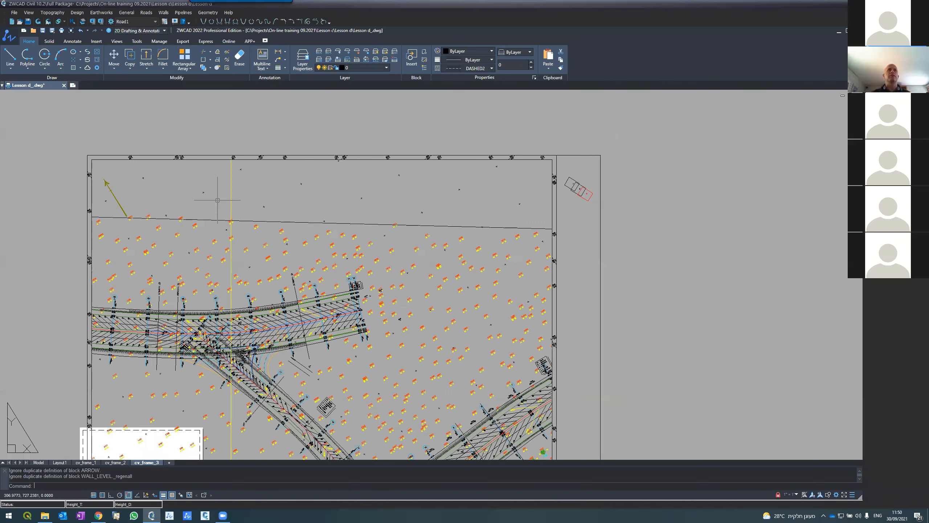
click(303, 59)
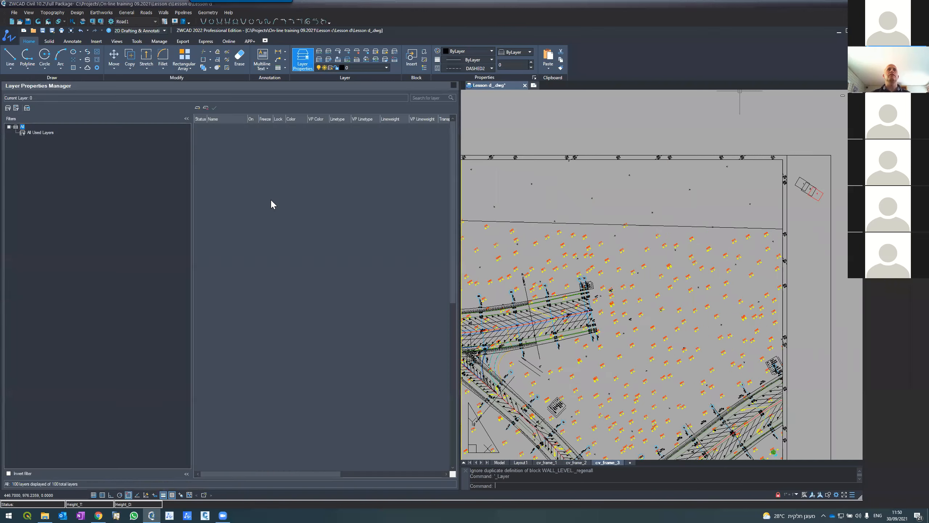
key(s)
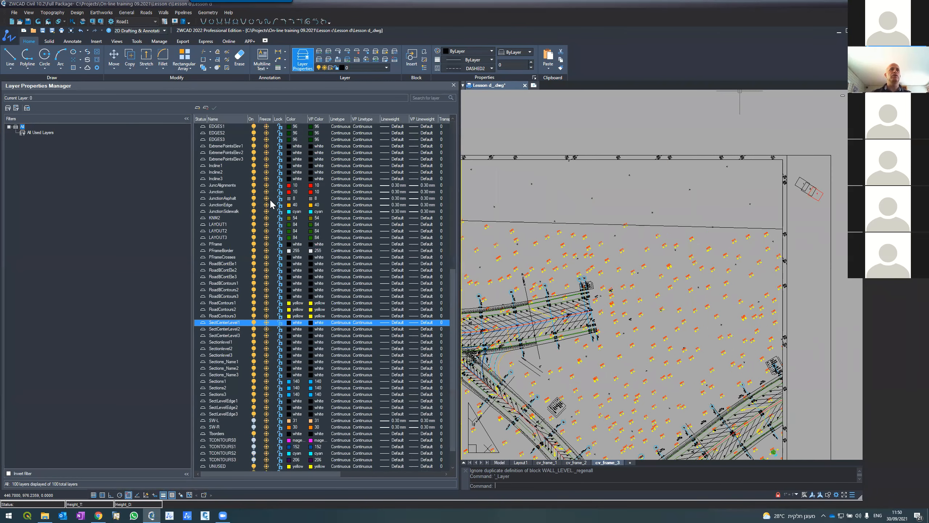
scroll(270, 200, up, 1)
key(u)
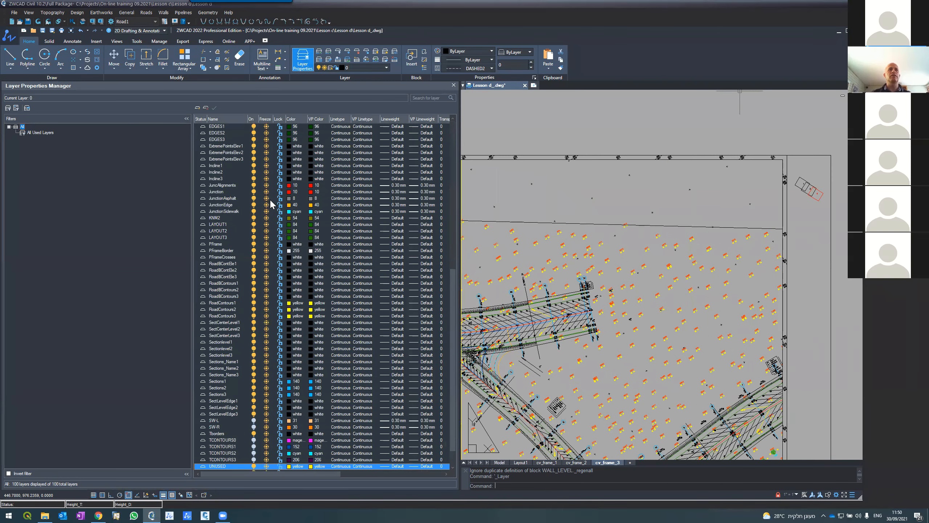
click(266, 466)
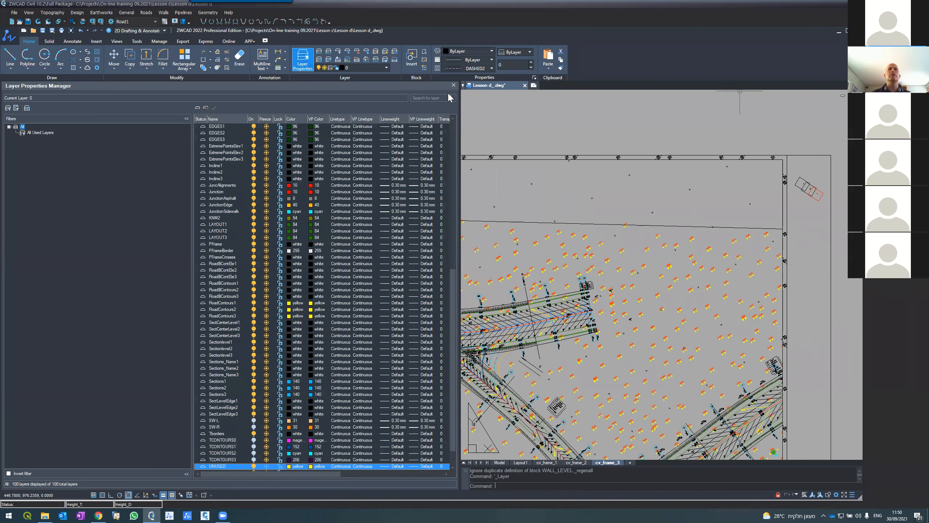
click(454, 85)
Apply the Bullzip PDF Printer plot settings with A0 landscape paper at 1:1 to cv_frame_3, without plotting
scroll(336, 192, down, 6)
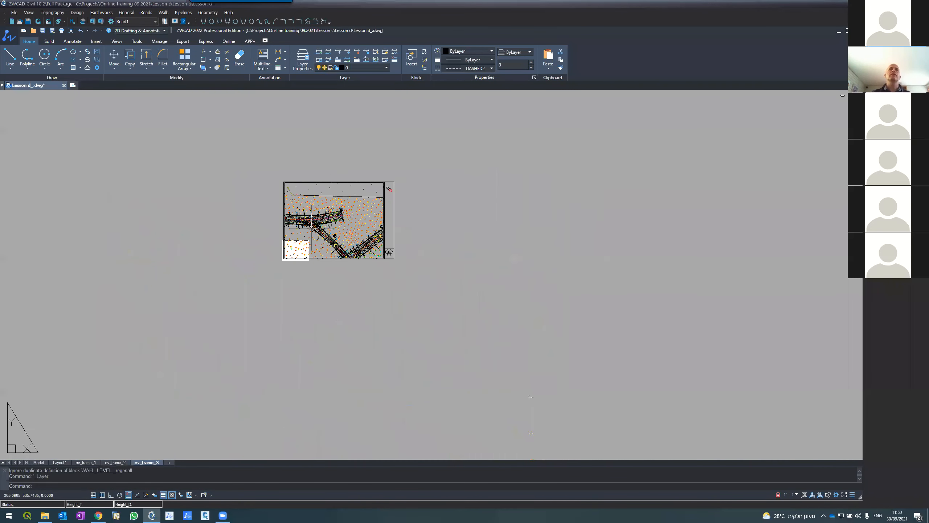
scroll(312, 230, up, 5)
text(plot)
key(Return)
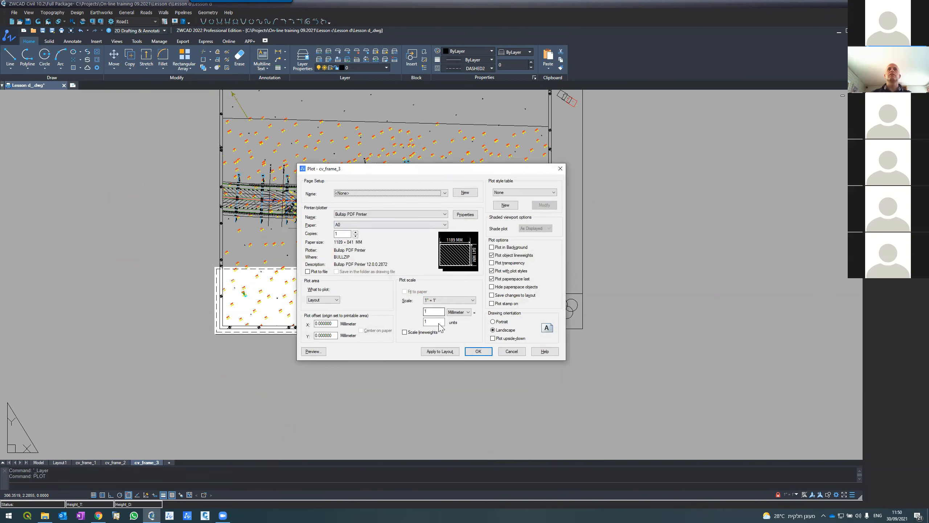
click(439, 352)
click(504, 351)
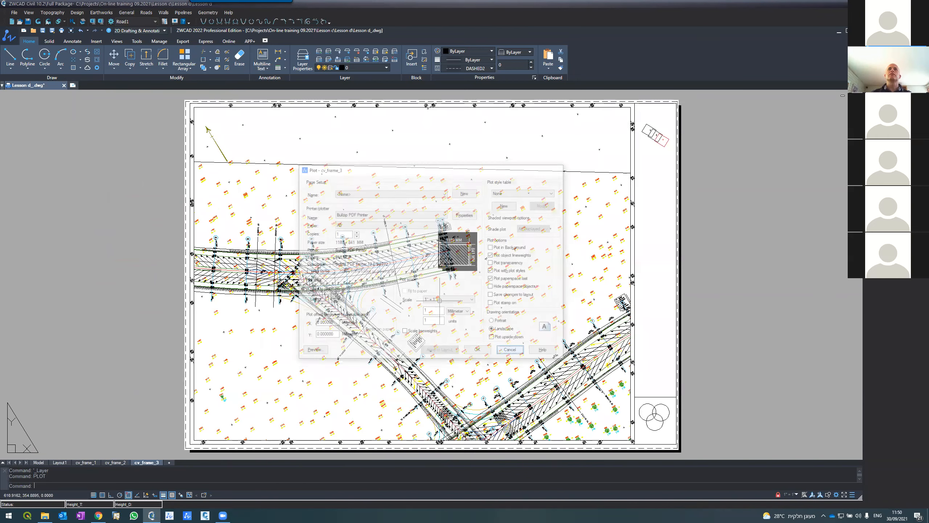
scroll(291, 232, down, 1)
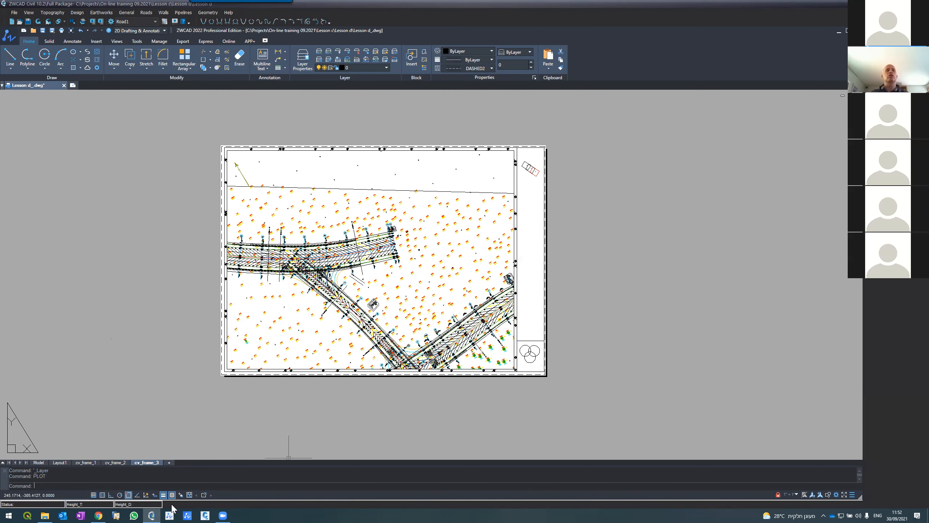
Switch to File Explorer, open logo.dwg from the ZWCAD Civil 10.2 documents folder to view the logo, and close it
click(50, 512)
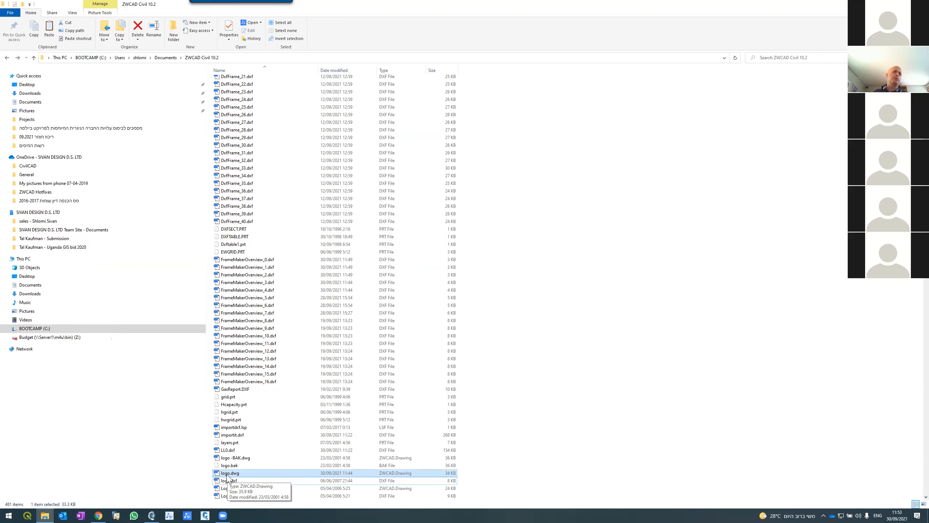
double_click(227, 475)
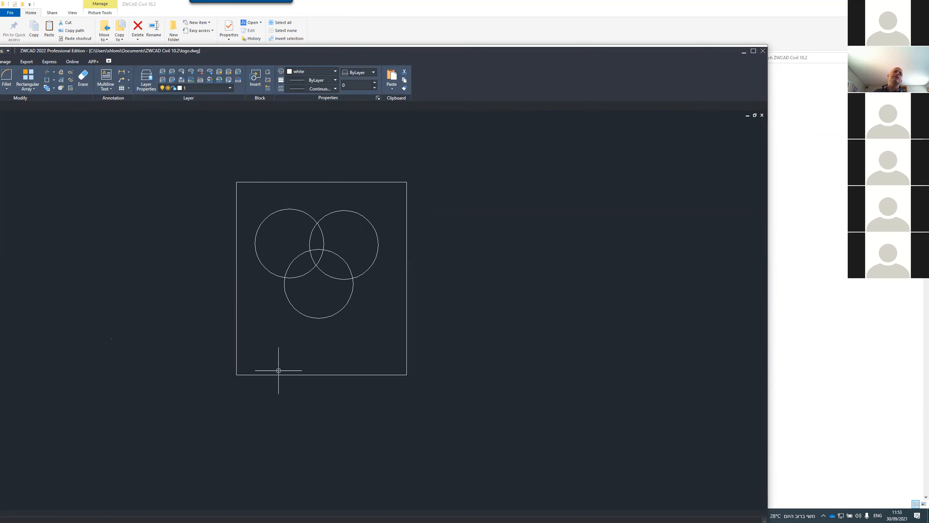
click(762, 50)
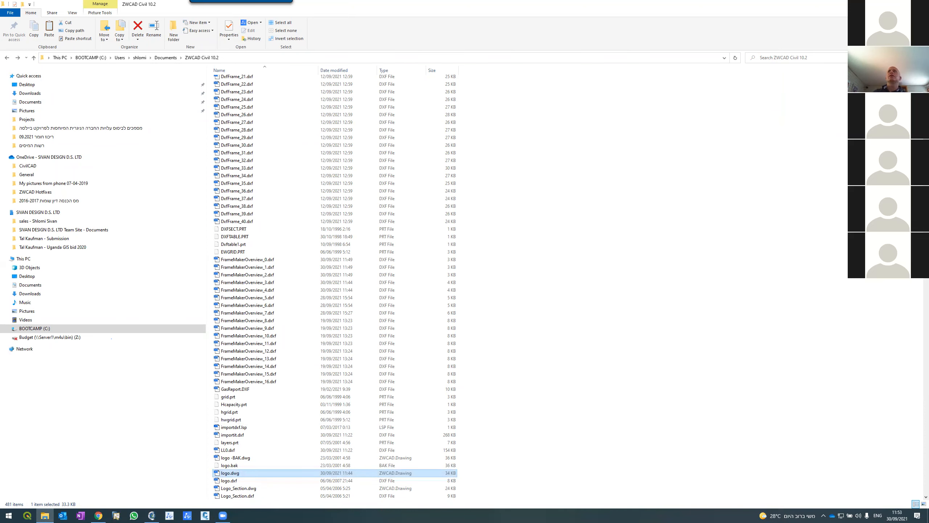
Switch back to ZWCAD Civil and examine the three-circle logo in the title strip of the cv_frame_3 layout
click(887, 4)
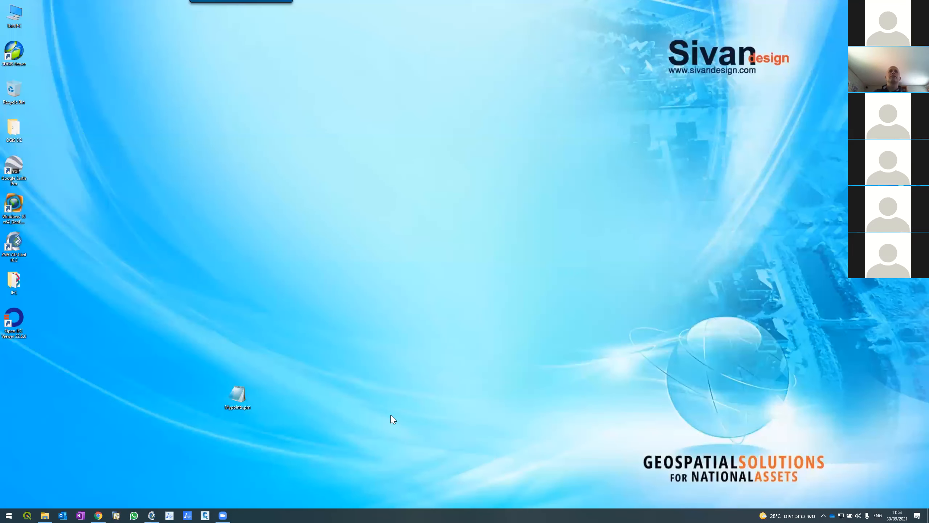
click(150, 512)
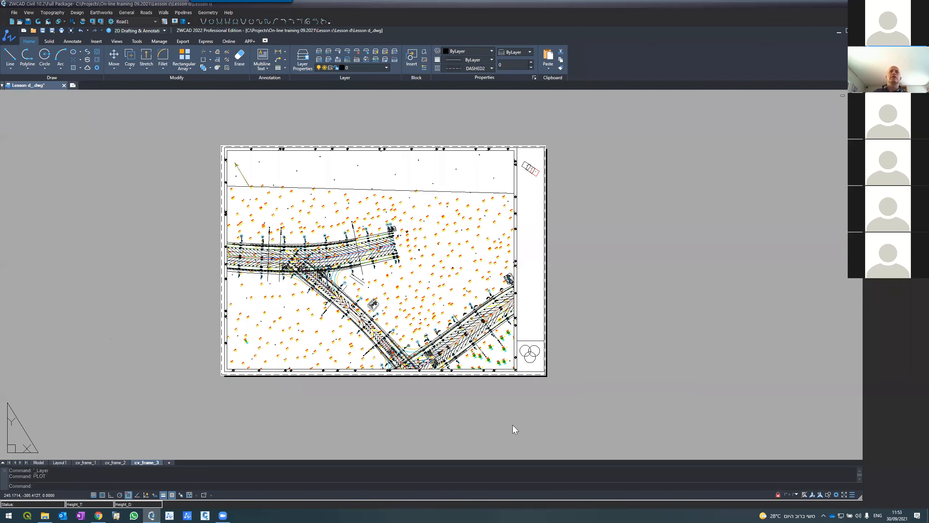
scroll(526, 368, up, 8)
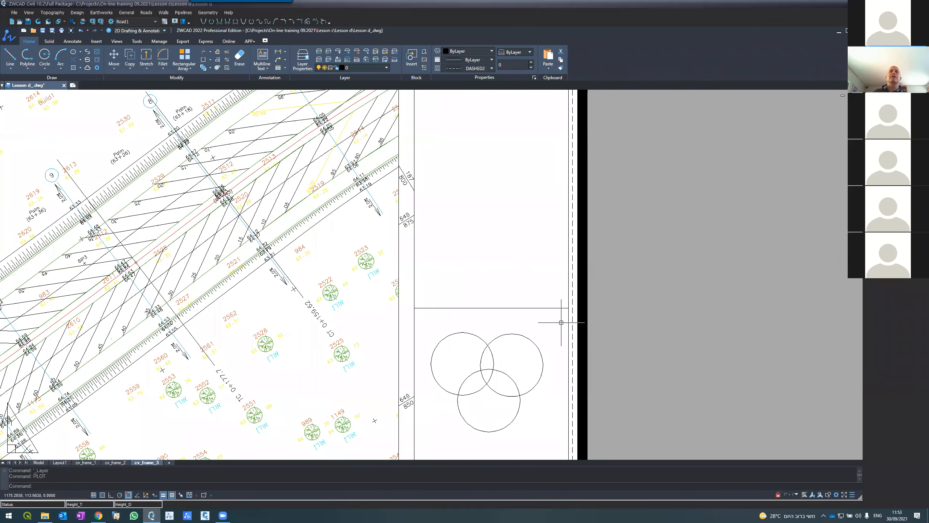
scroll(421, 317, up, 6)
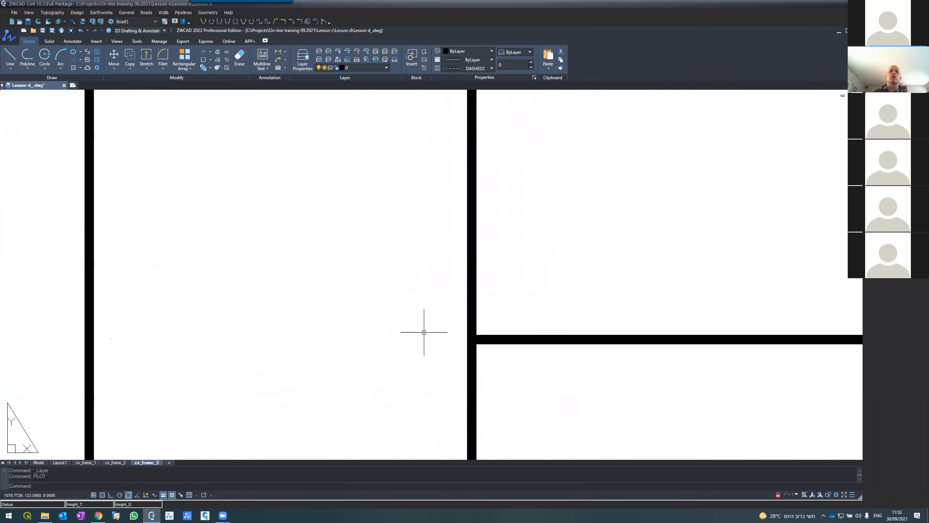
scroll(412, 326, down, 5)
scroll(412, 326, down, 6)
scroll(439, 419, up, 10)
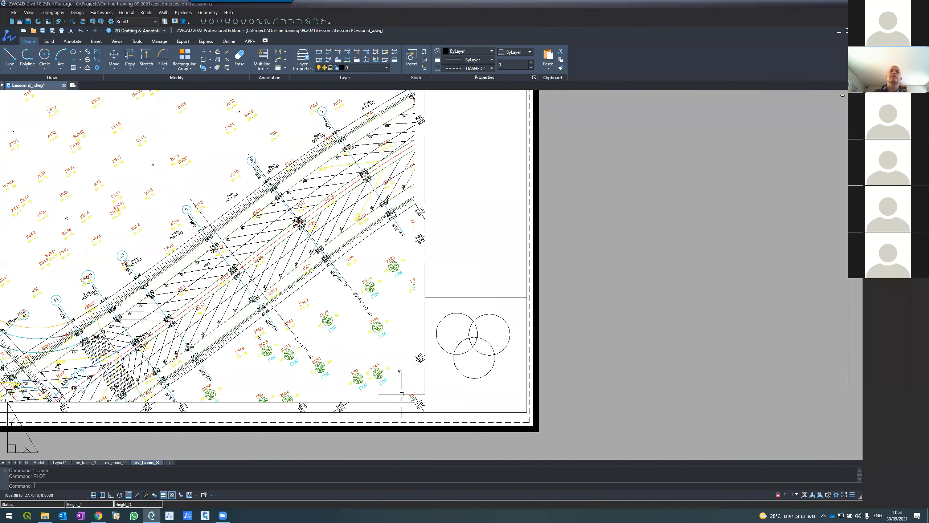
scroll(439, 419, up, 2)
scroll(459, 400, down, 8)
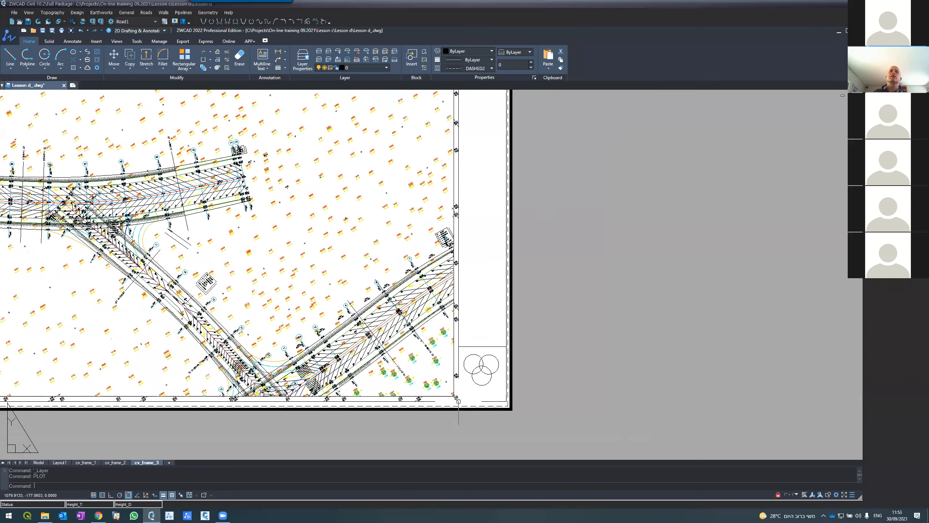
scroll(474, 355, up, 3)
scroll(474, 355, up, 2)
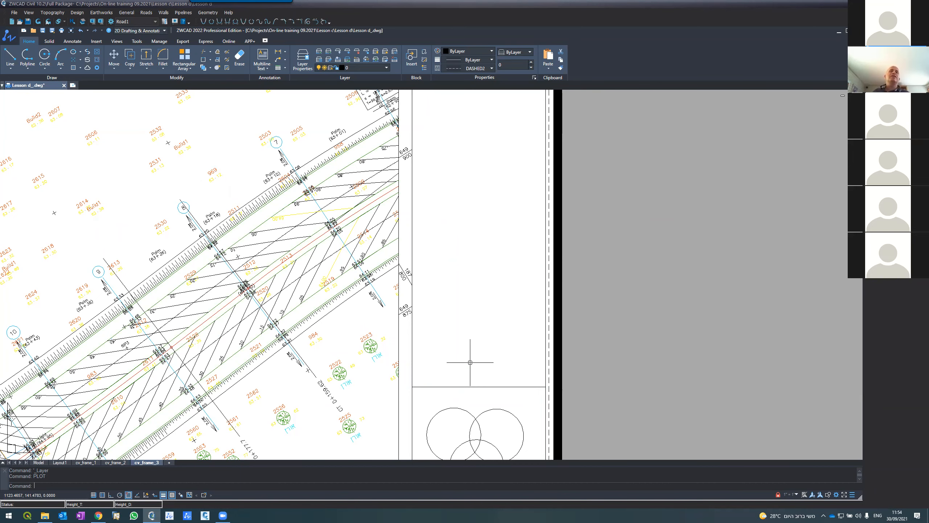
scroll(472, 363, down, 2)
scroll(454, 412, up, 4)
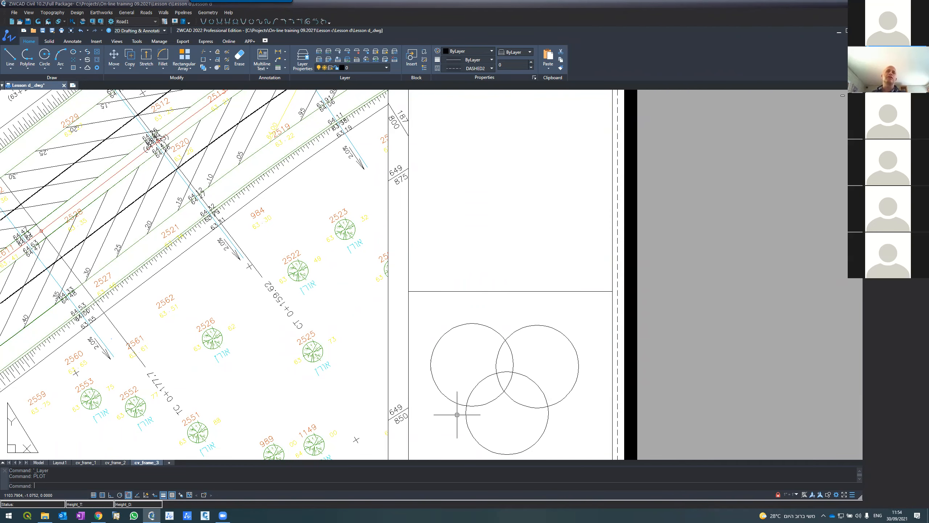
scroll(457, 415, down, 4)
scroll(424, 295, up, 2)
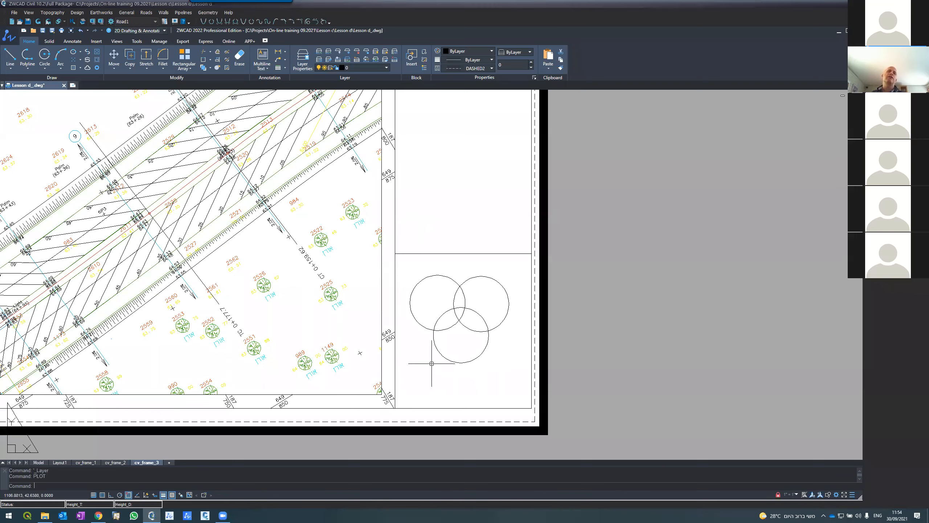
Inspect the corner below the logo where the title strip meets the map frame on the cv_frame_3 sheet
scroll(428, 366, up, 2)
scroll(247, 338, down, 3)
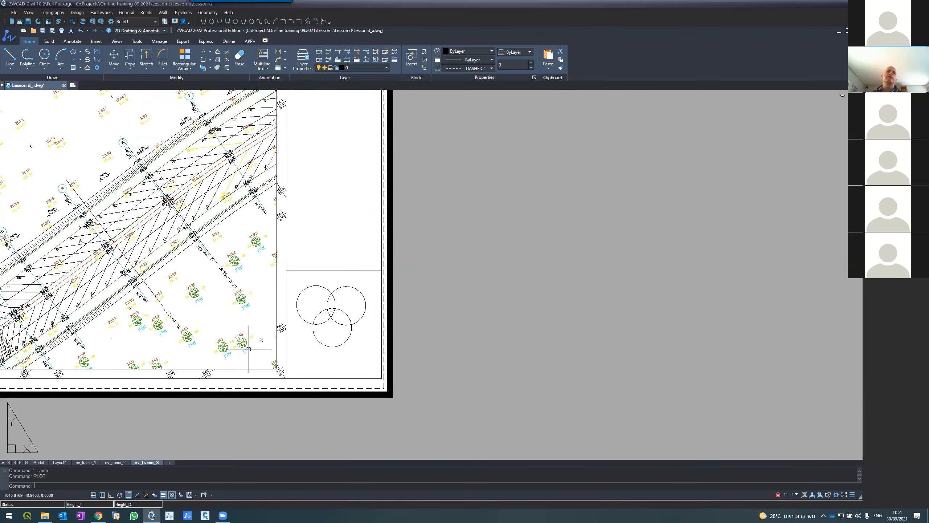
scroll(243, 340, up, 3)
scroll(245, 357, down, 8)
scroll(242, 365, up, 8)
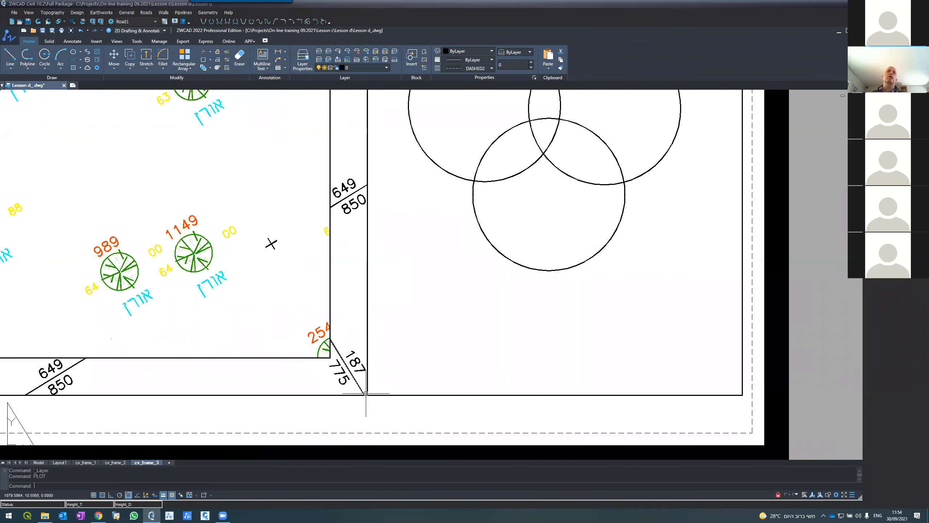
scroll(367, 394, up, 4)
scroll(372, 396, down, 8)
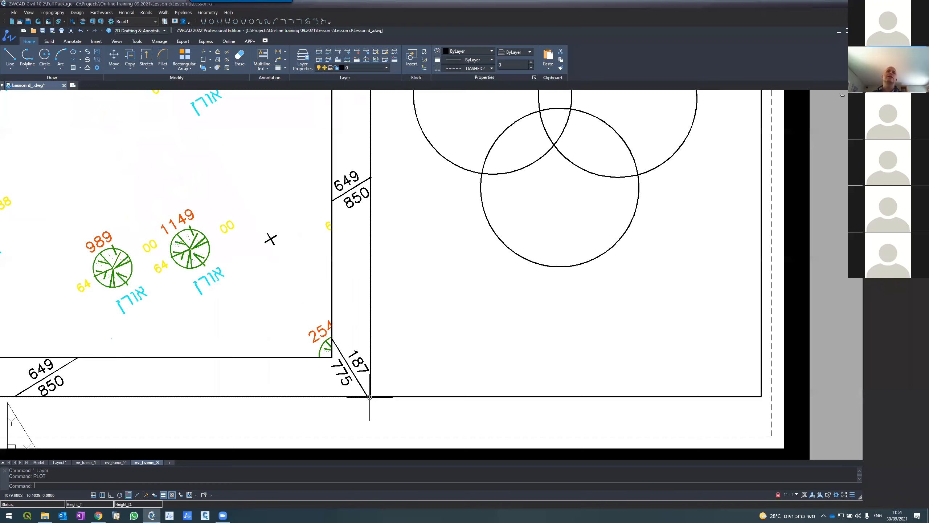
scroll(399, 288, down, 7)
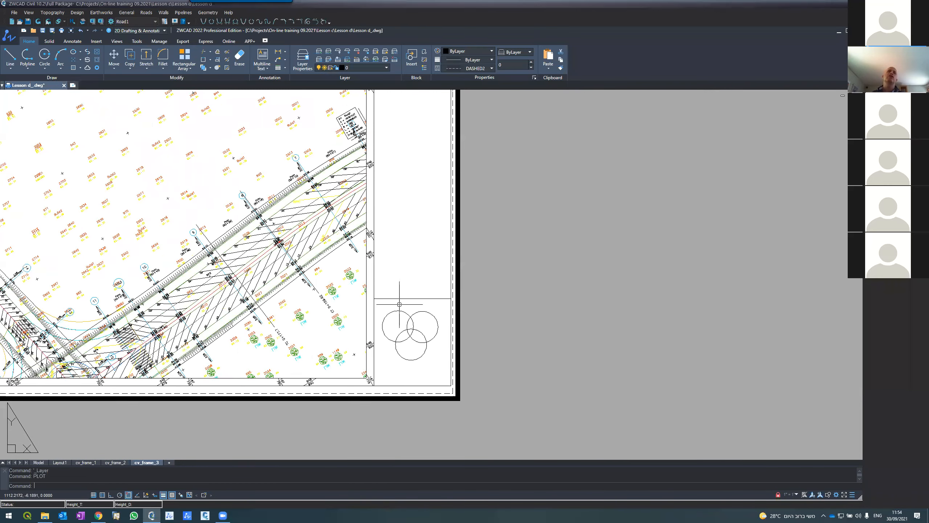
scroll(403, 294, up, 3)
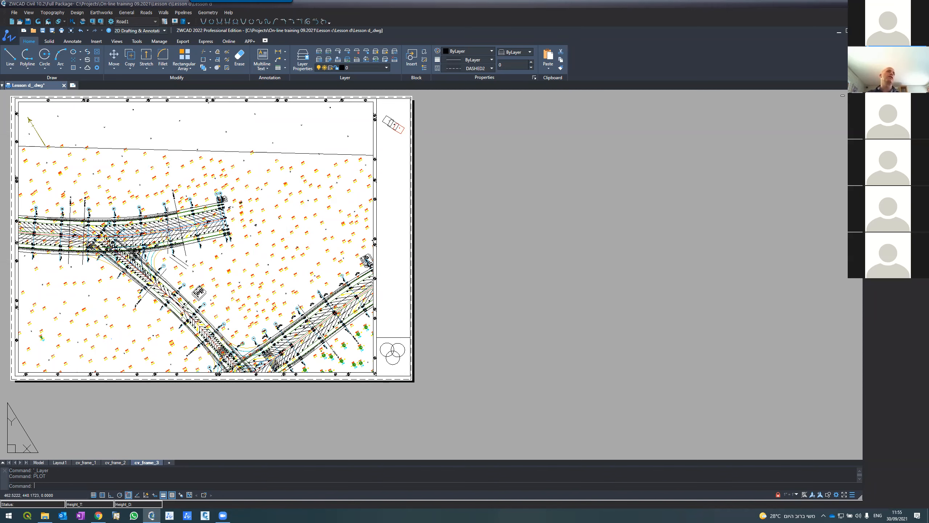
scroll(275, 231, down, 2)
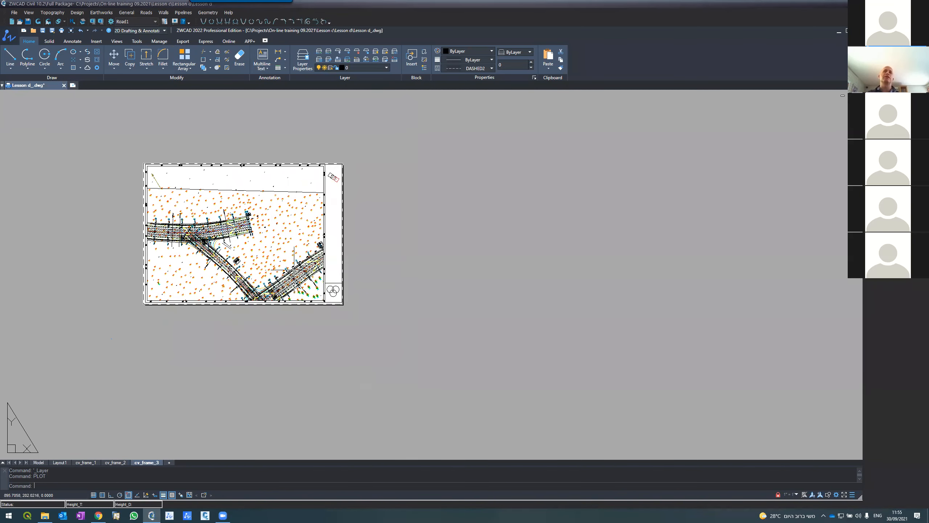
scroll(294, 271, up, 3)
scroll(294, 272, up, 2)
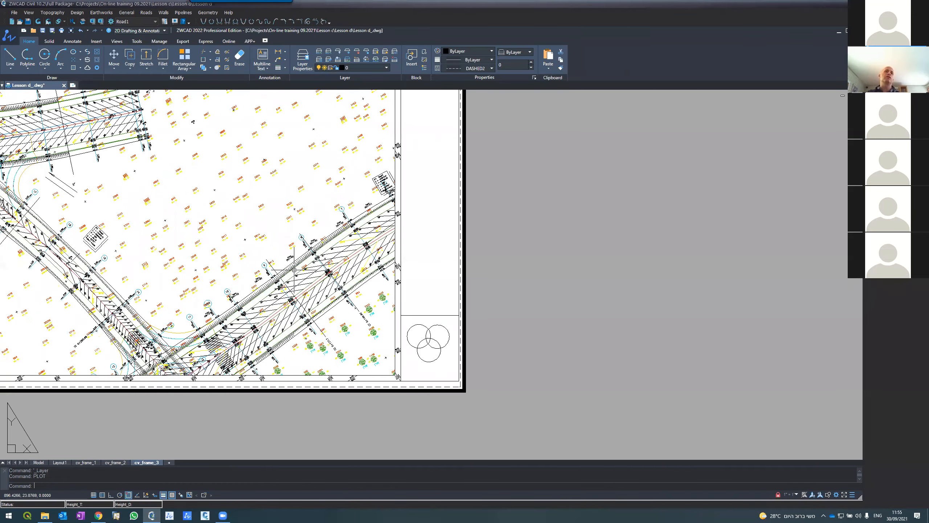
scroll(371, 321, up, 3)
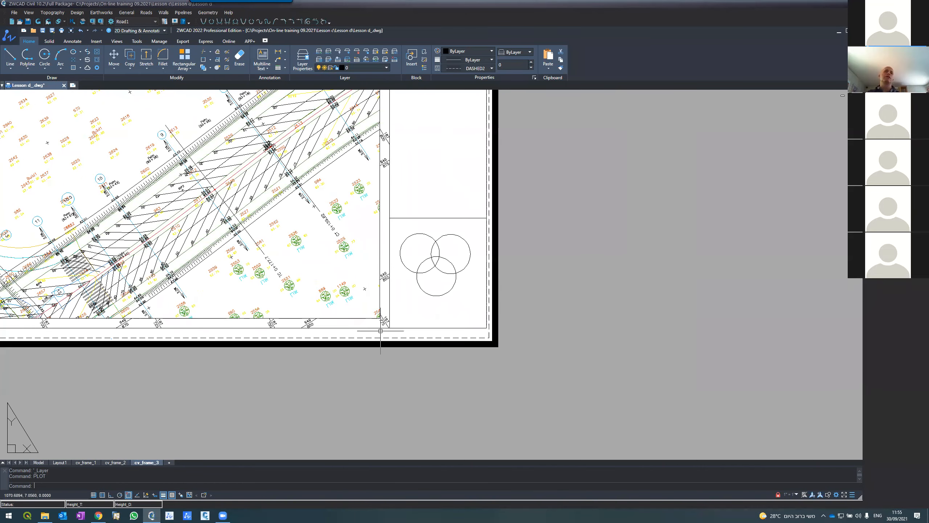
scroll(398, 405, down, 5)
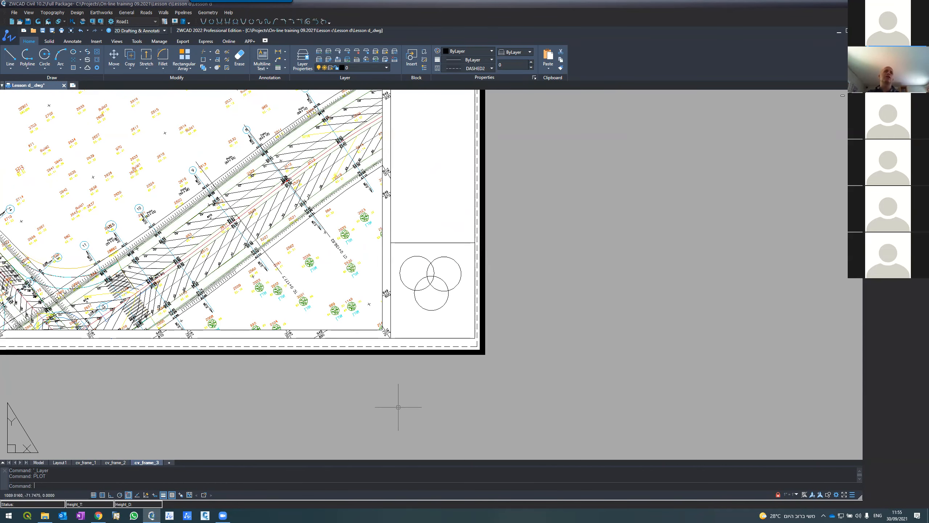
scroll(394, 404, up, 2)
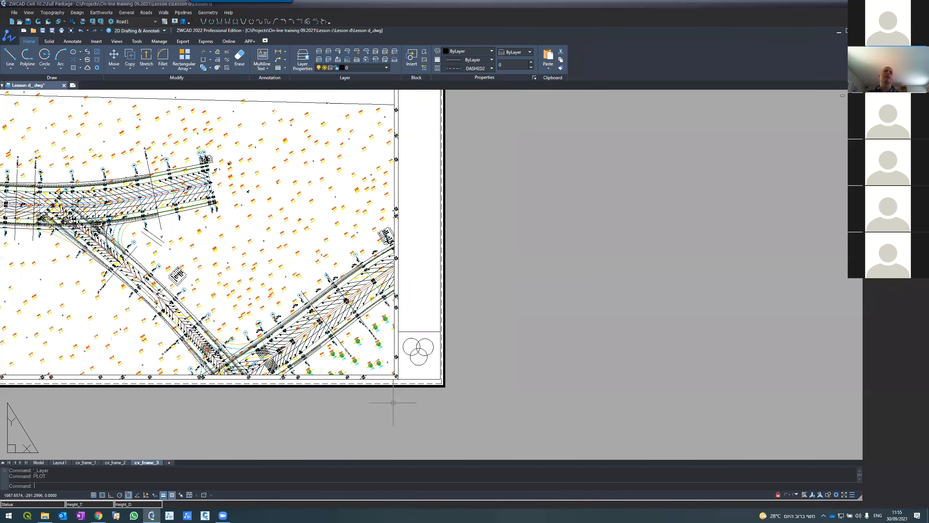
scroll(393, 403, down, 3)
scroll(391, 403, up, 1)
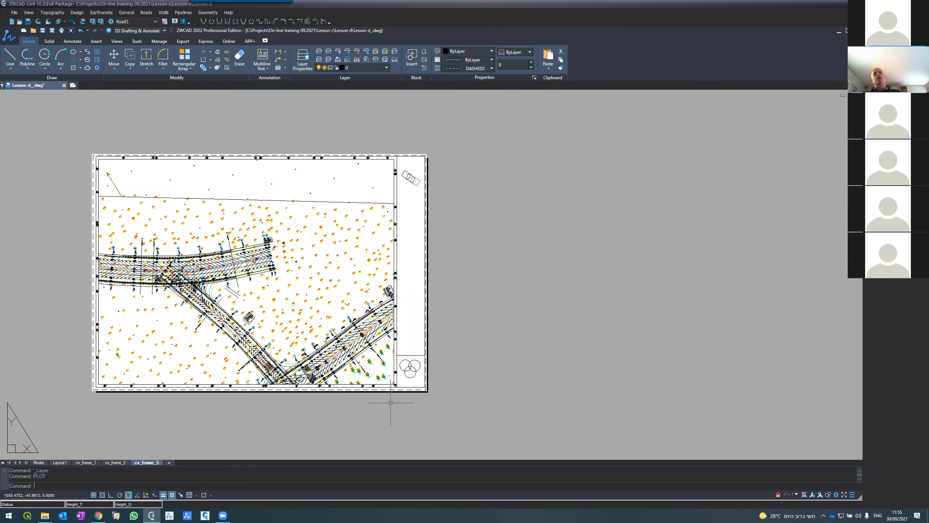